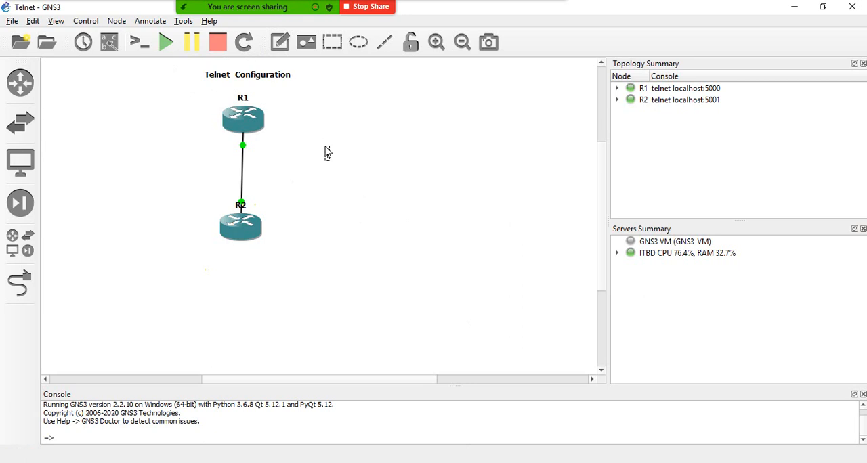
- Add the note "We use Telnet to access remotly" to the topology and place it beside router R1
left_click(327, 151)
type("We use")
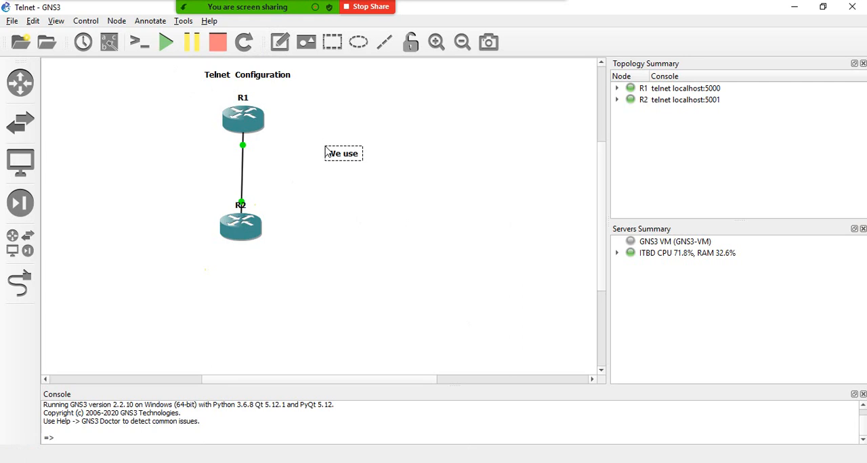
type(" Telnet to")
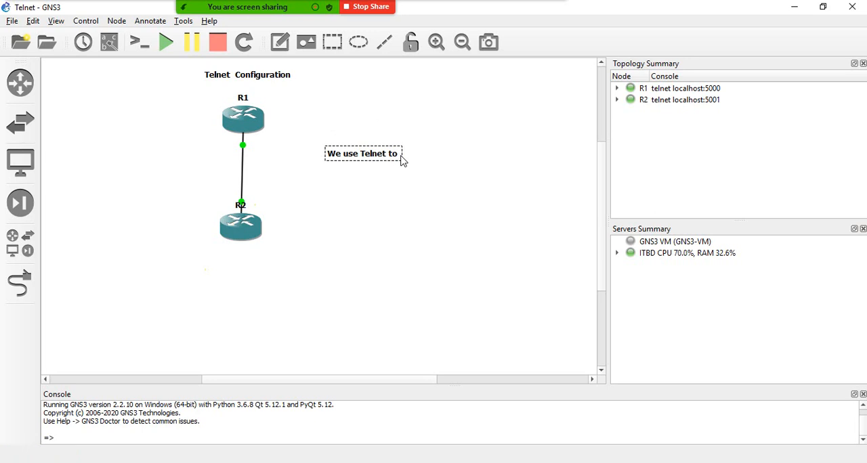
type("access remotly")
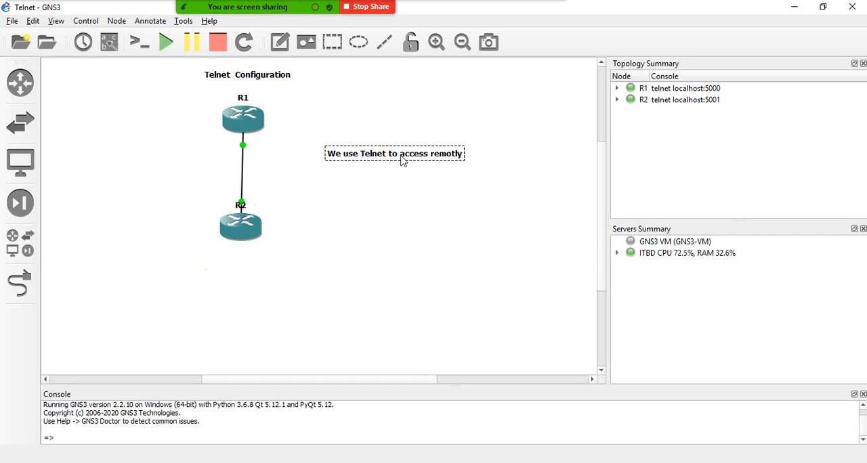
left_click(428, 105)
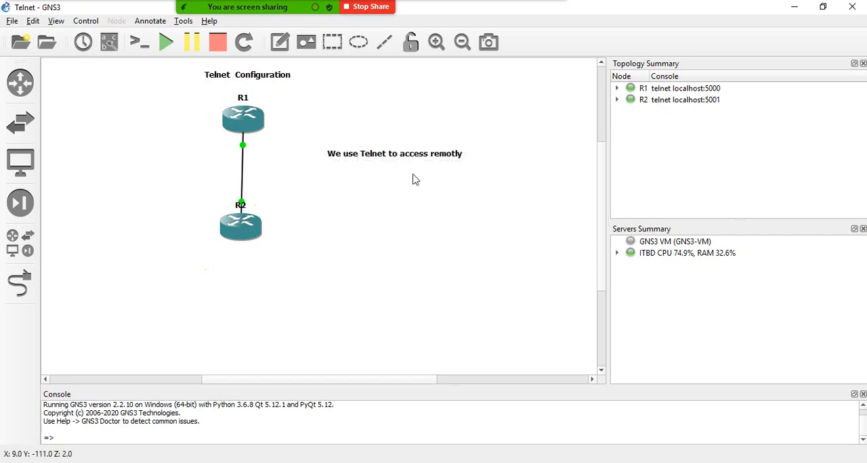
left_click_drag(411, 160, 407, 124)
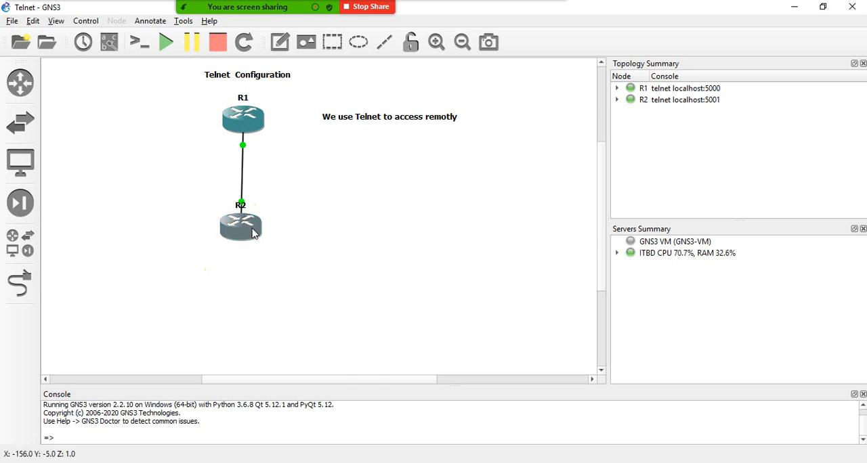
- Add the note "Dhaka" beside router R2 and the note "Chittagong" beside router R1
left_click(279, 44)
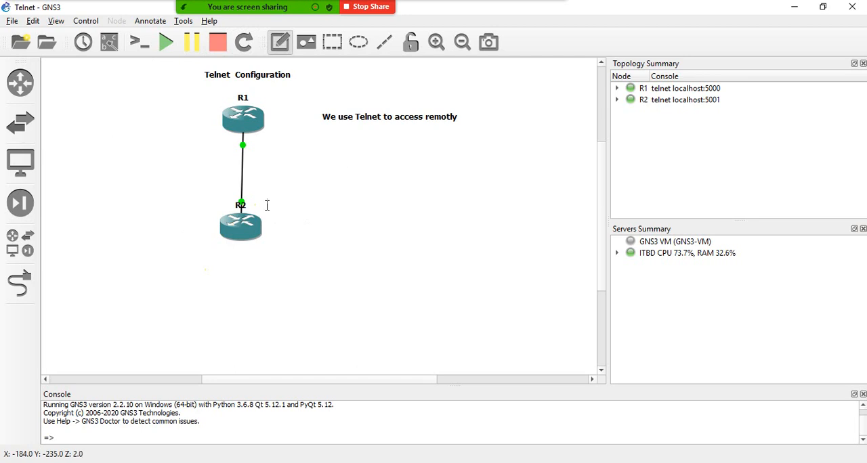
left_click(266, 227)
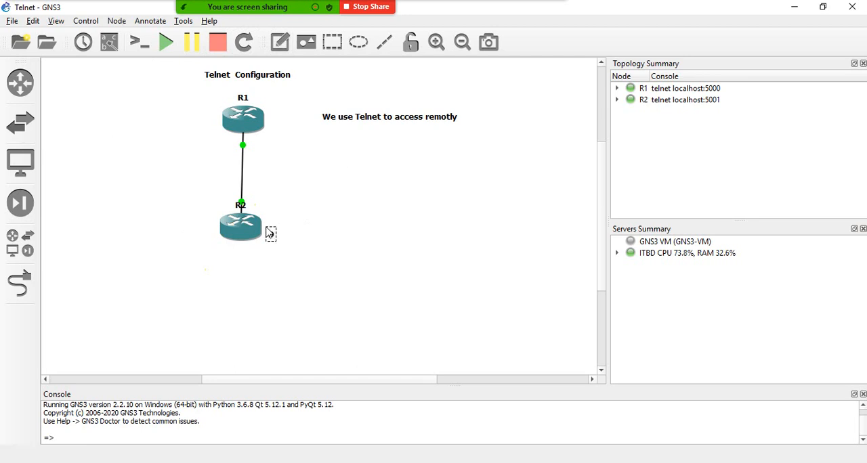
type("Dhaka")
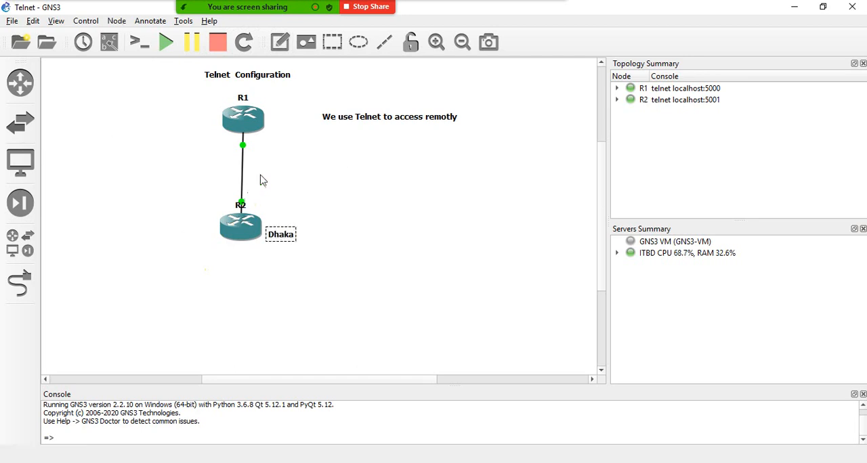
left_click(279, 42)
left_click(271, 123)
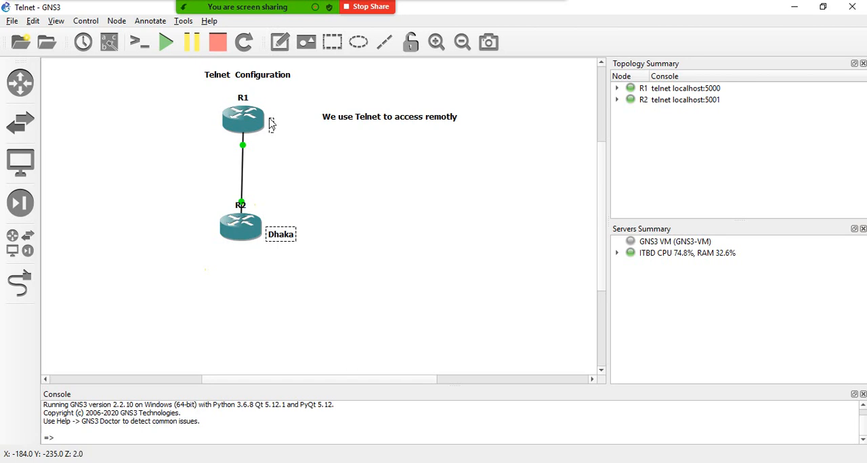
type("Chittag")
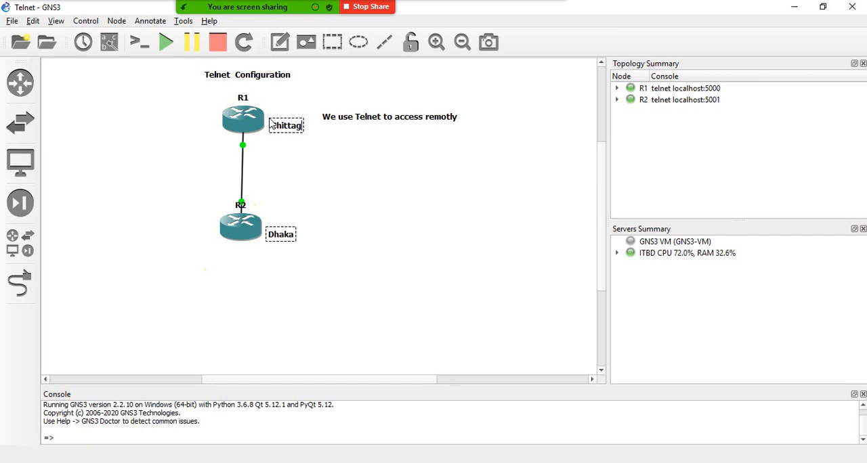
type("ong")
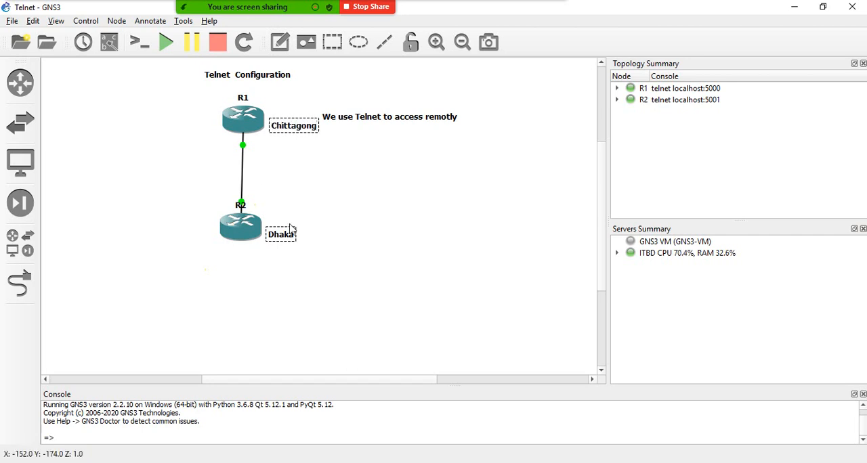
left_click(294, 224)
- Move the Chittagong note onto router R1 and the Dhaka note onto router R2
left_click_drag(291, 131, 290, 114)
left_click(296, 197)
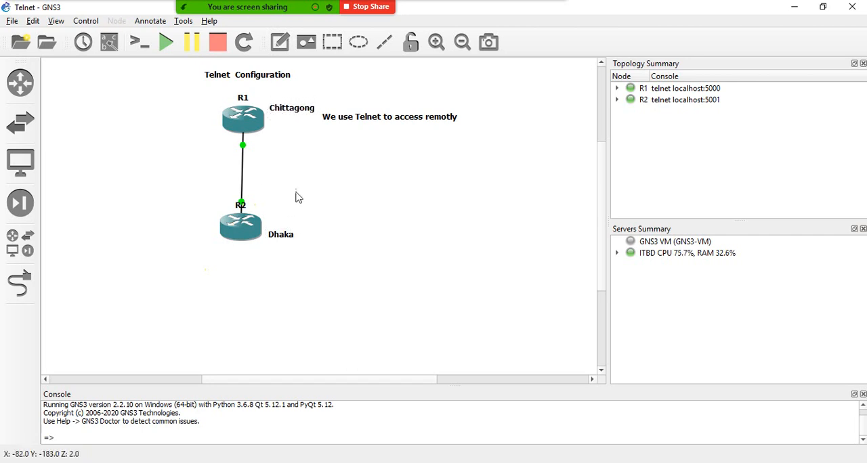
left_click_drag(285, 236, 250, 232)
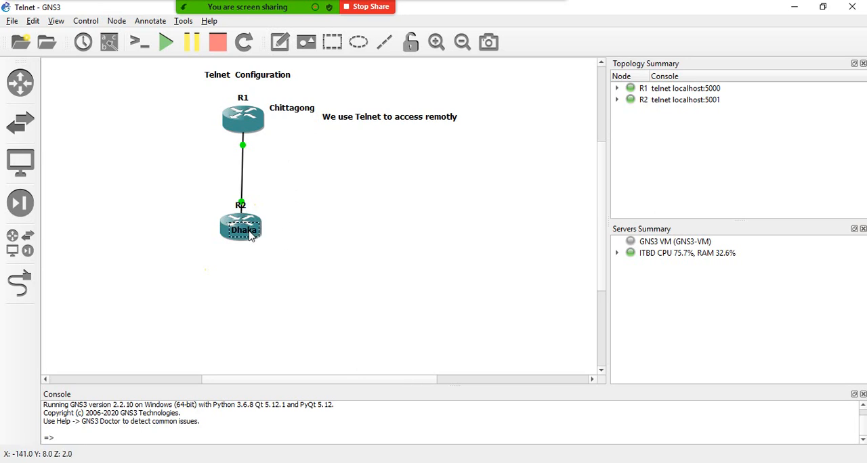
left_click_drag(287, 113, 239, 126)
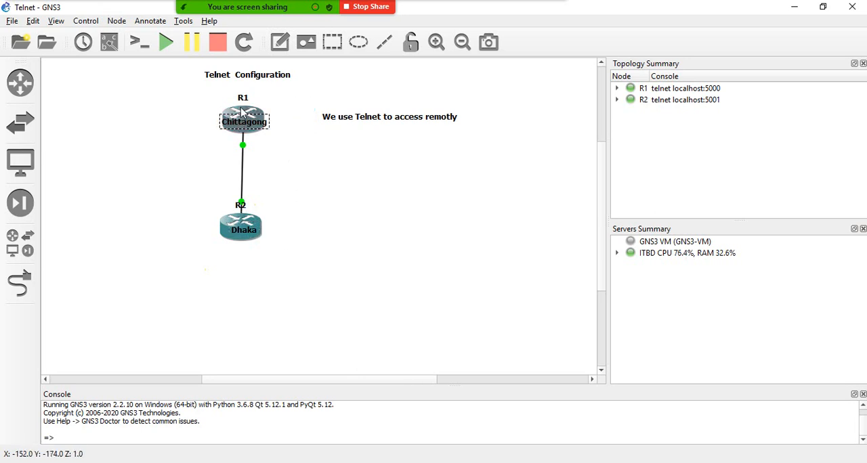
left_click(301, 117)
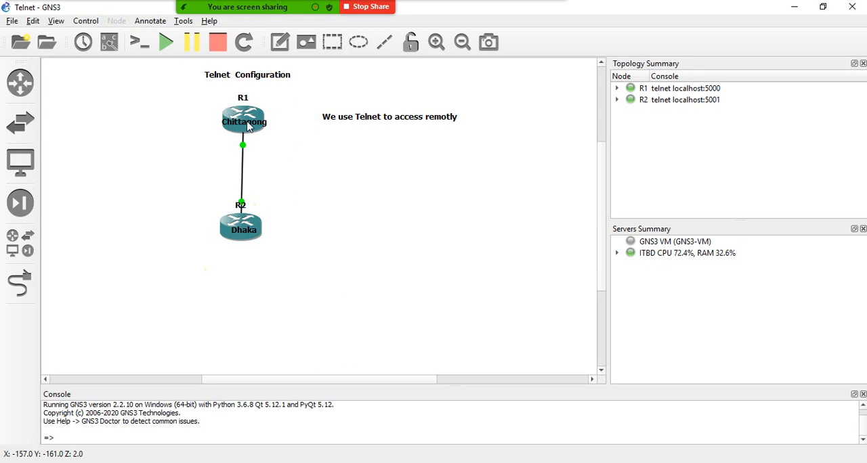
left_click_drag(244, 234, 238, 237)
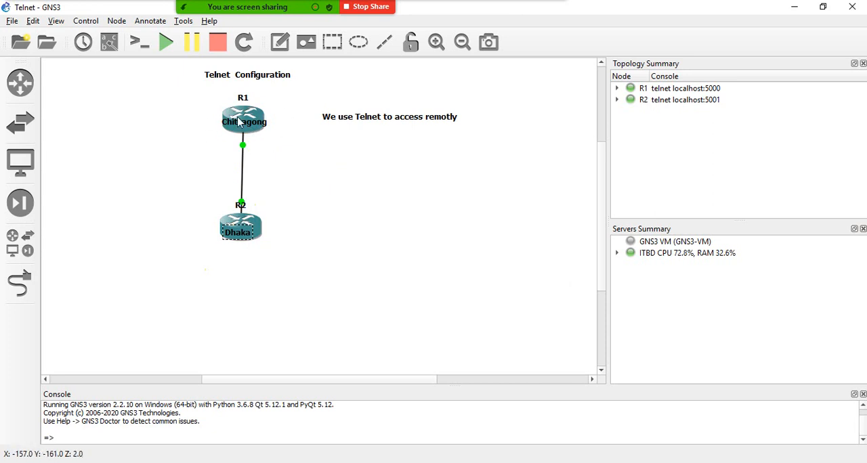
mouse_move(229, 117)
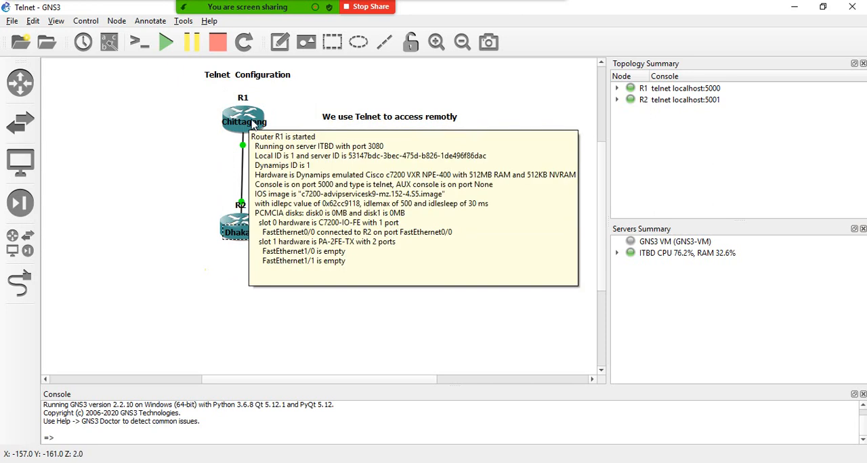
left_click(161, 161)
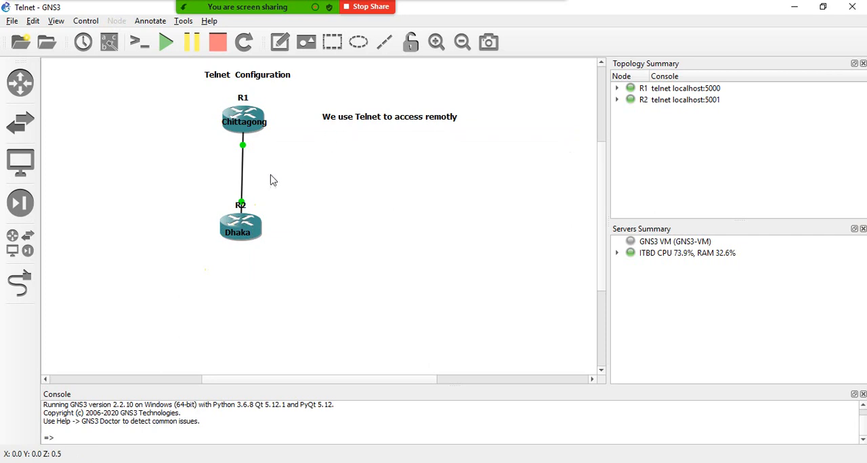
mouse_move(246, 237)
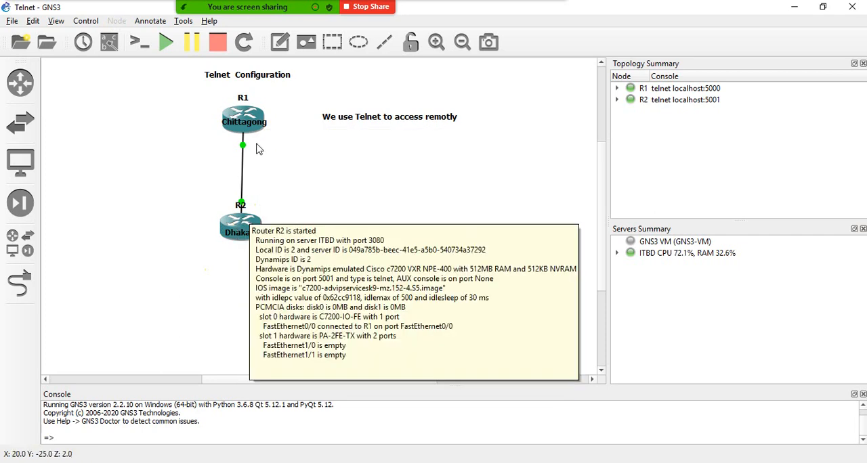
mouse_move(245, 126)
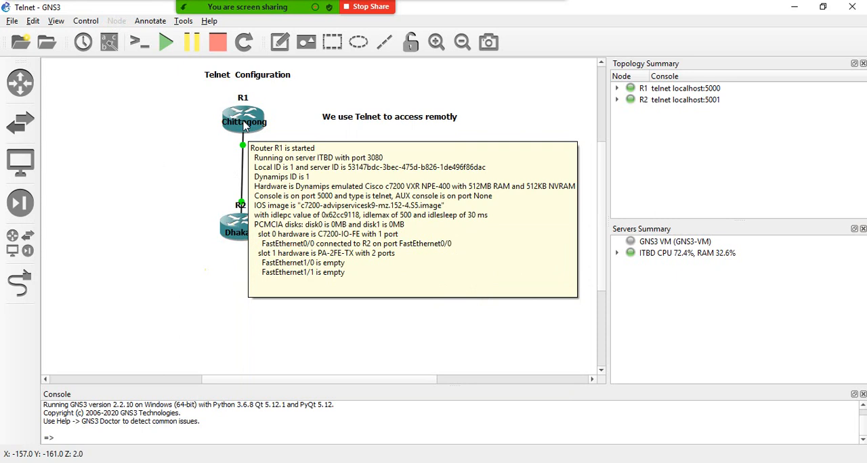
left_click_drag(207, 92, 292, 262)
left_click(295, 178)
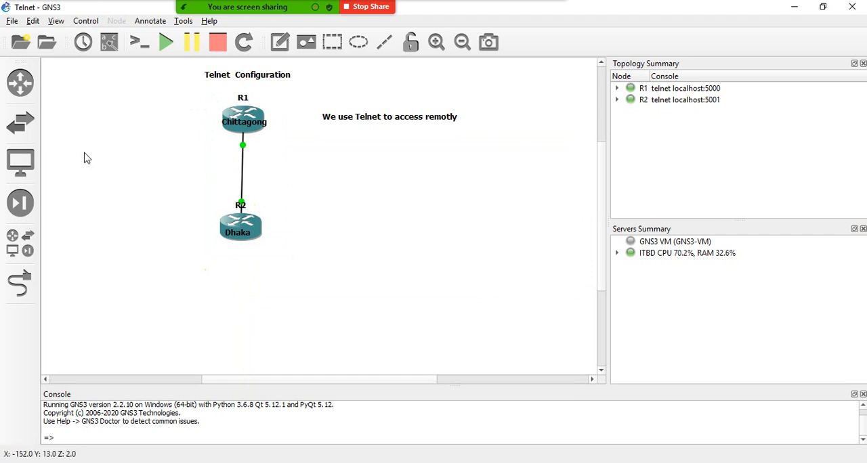
left_click_drag(84, 153, 323, 302)
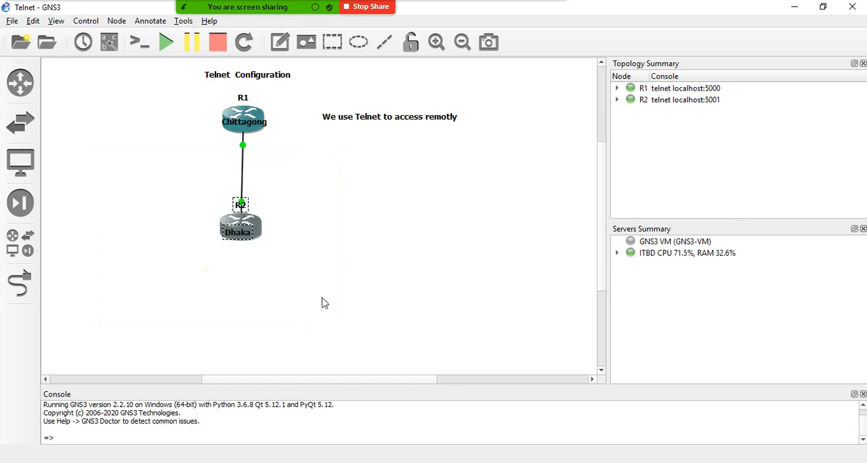
left_click_drag(101, 158, 286, 305)
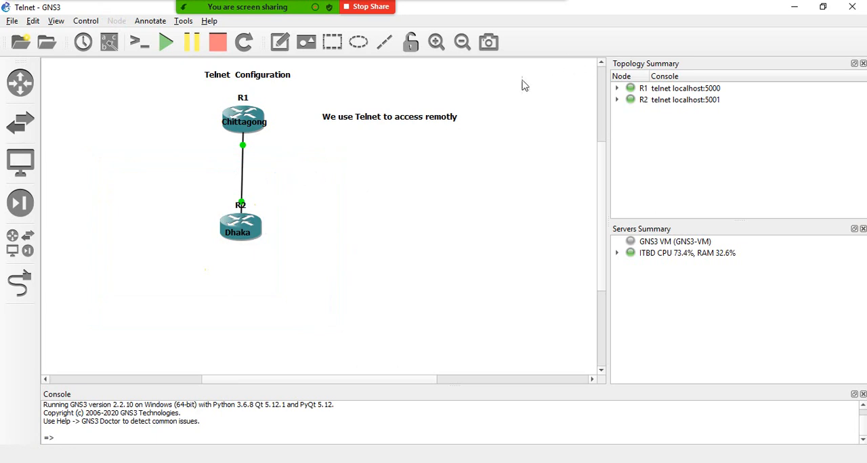
left_click_drag(486, 72, 581, 163)
left_click_drag(459, 85, 554, 129)
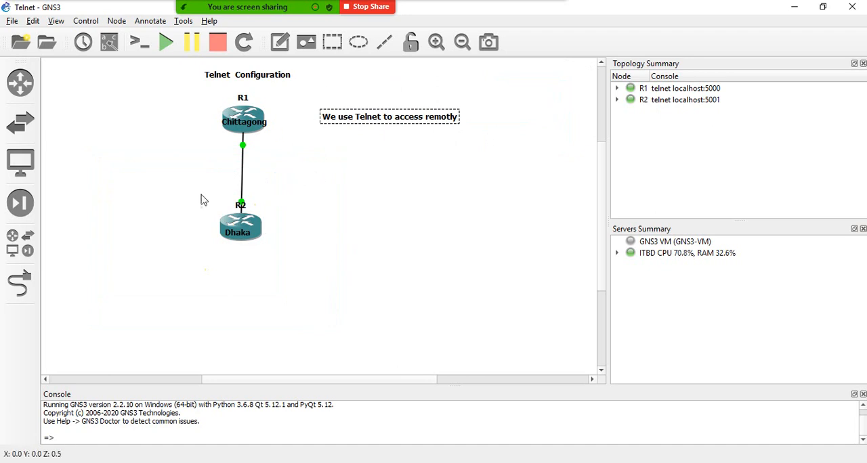
left_click_drag(316, 160, 546, 302)
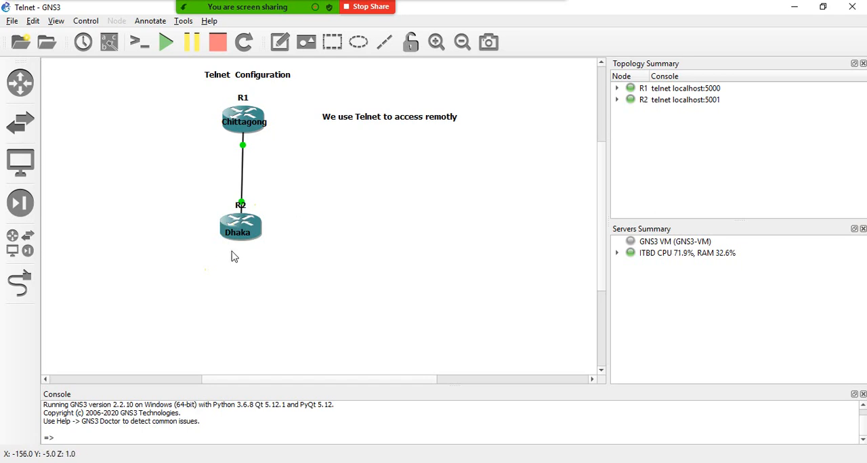
left_click_drag(255, 290, 548, 162)
left_click_drag(203, 89, 317, 234)
left_click(316, 234)
- Append the lines "1. Ping" and "2. Configure" to the Telnet note
left_click(457, 122)
double_click(458, 122)
left_click(458, 122)
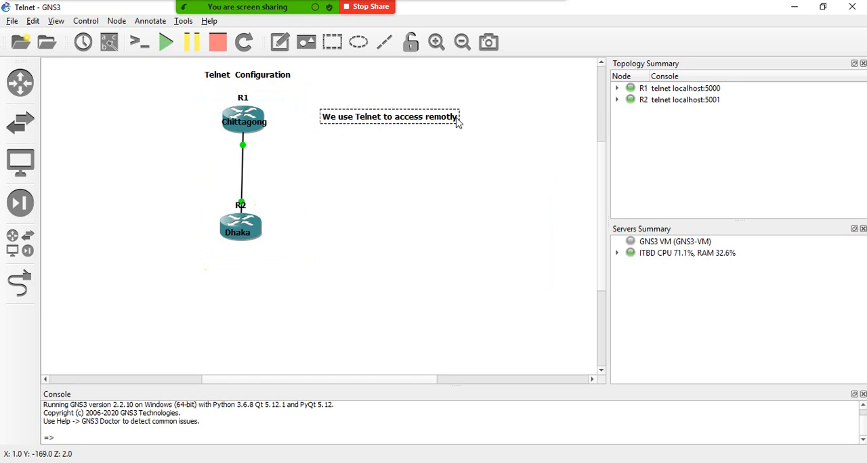
key("Return")
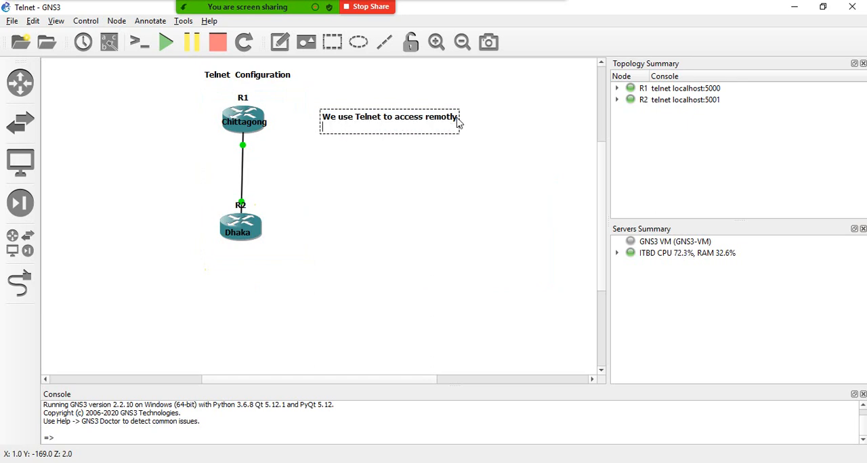
type("1. Ping")
key("Return")
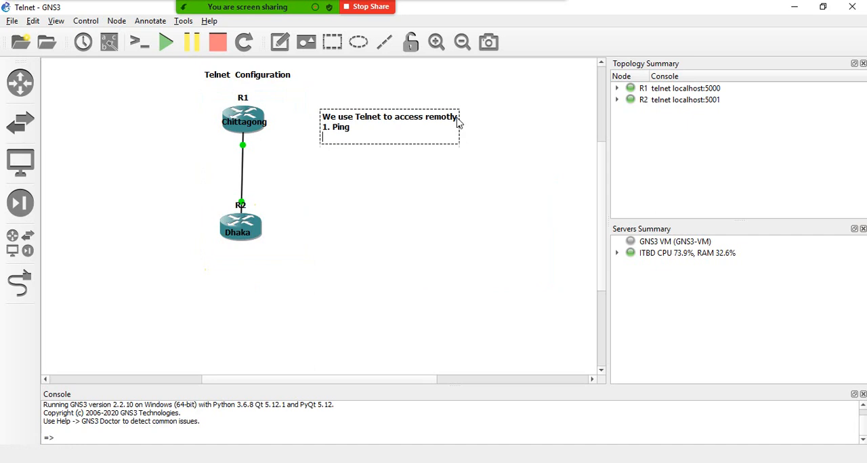
type("2")
type(".C")
type(" onf")
type("igure")
key("BackSpace")
type("C")
left_click(410, 247)
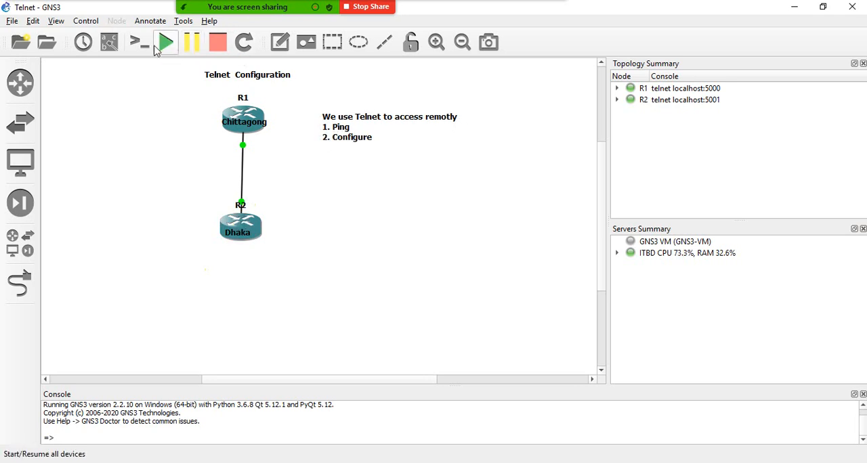
- Add a network address note reading "10.1.1.0/8" and place it left of the R1–R2 link, just below R1
left_click(280, 42)
left_click(186, 175)
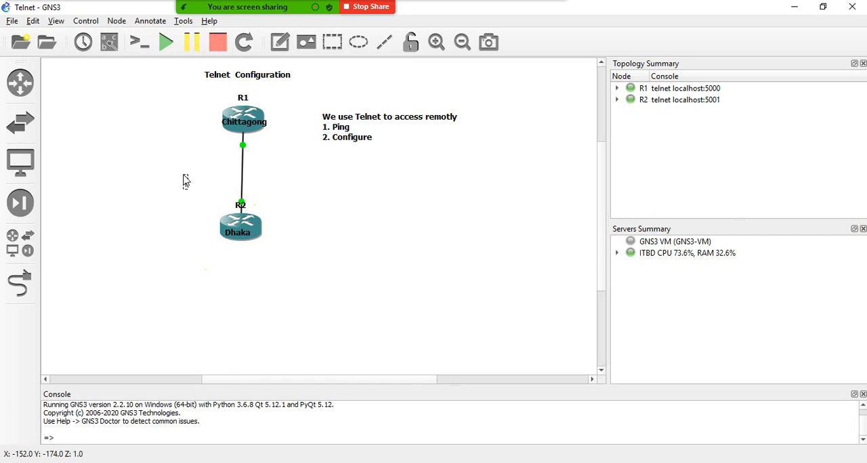
type("10.1.1.0/8")
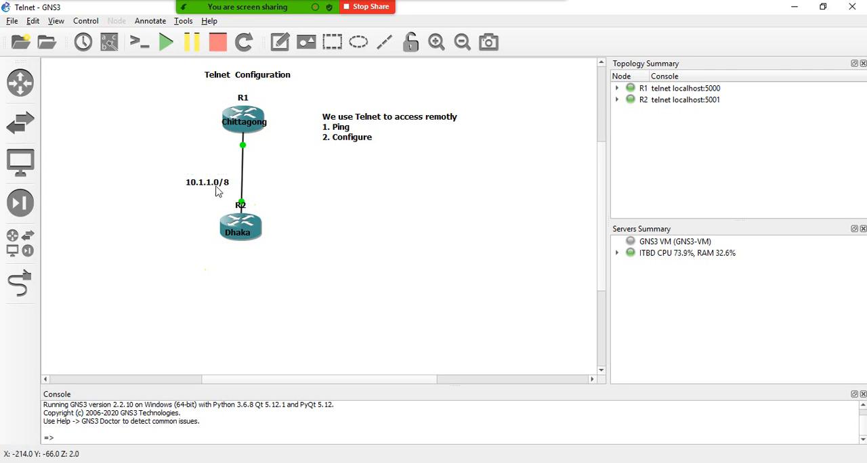
left_click_drag(217, 184, 188, 160)
left_click(283, 188)
- Change the network address note beside the link to "10.0.0.0/8"
double_click(188, 160)
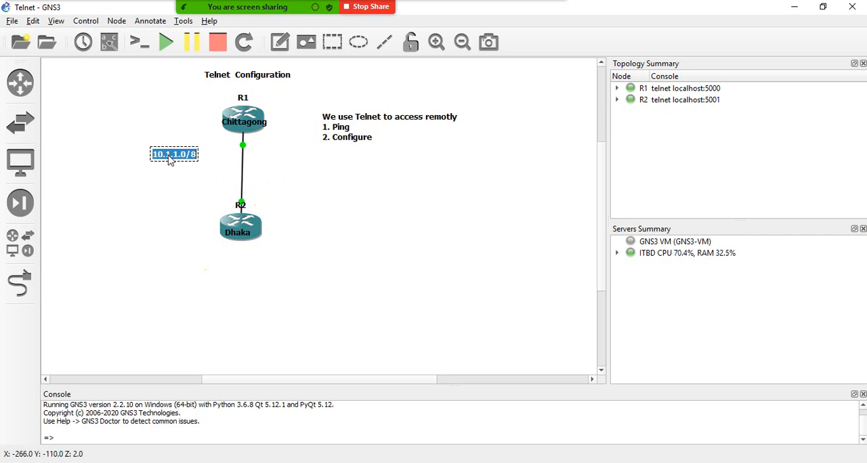
left_click(169, 156)
left_click_drag(188, 159, 169, 160)
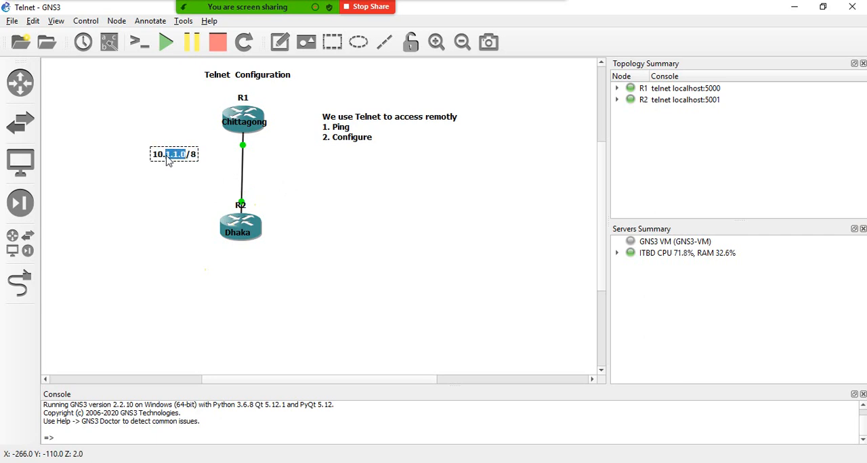
type("0.0.0")
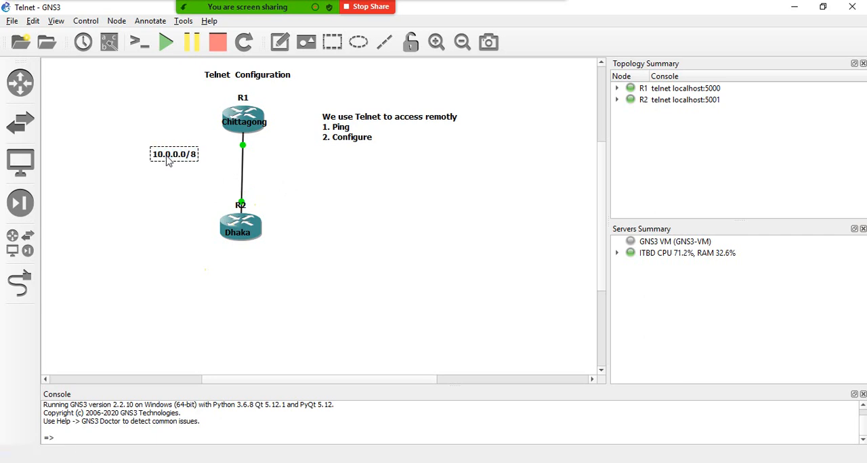
left_click(156, 212)
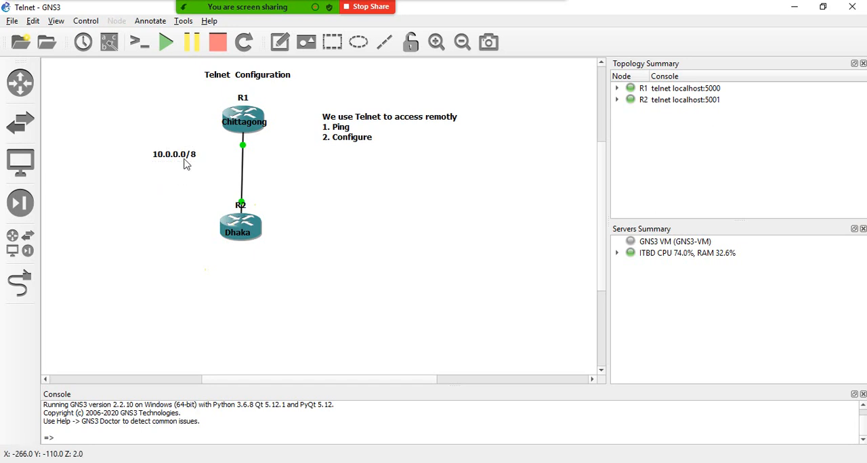
- Move the 10.0.0.0/8 network note closer to the link, midway between the two routers
left_click_drag(182, 154, 198, 167)
left_click(362, 207)
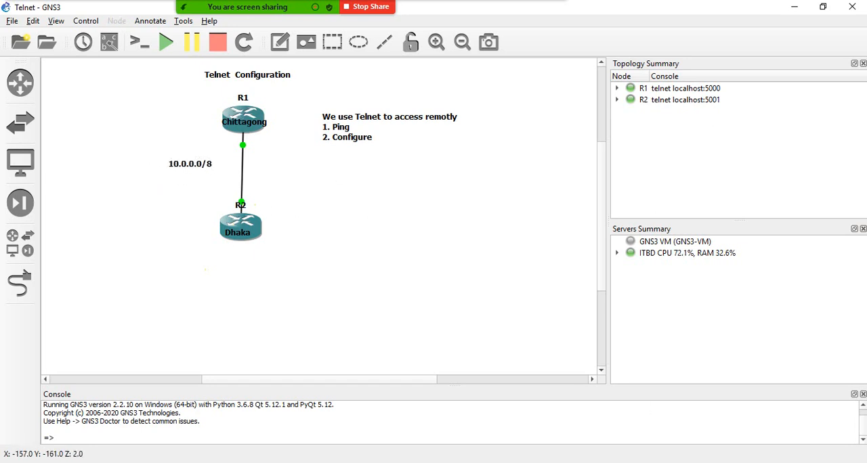
- Switch to the Solar-PuTTY console, place its window beside the topology drawing, and bring up R1's command prompt
key("alt+Tab")
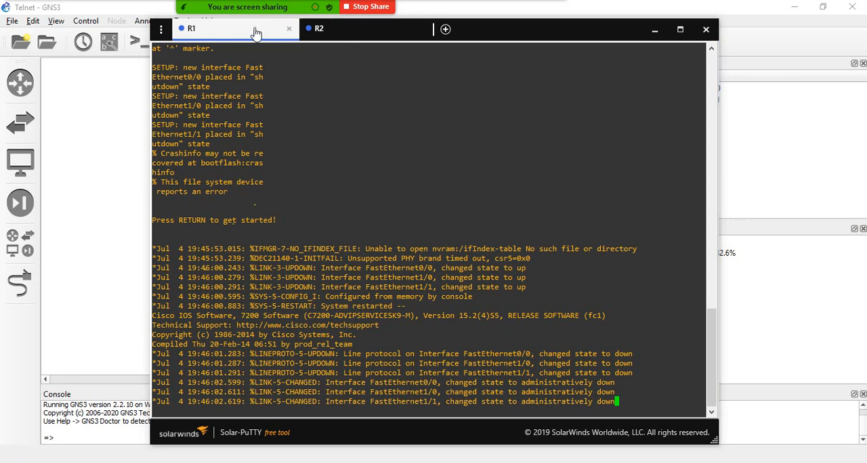
left_click_drag(256, 32, 500, 21)
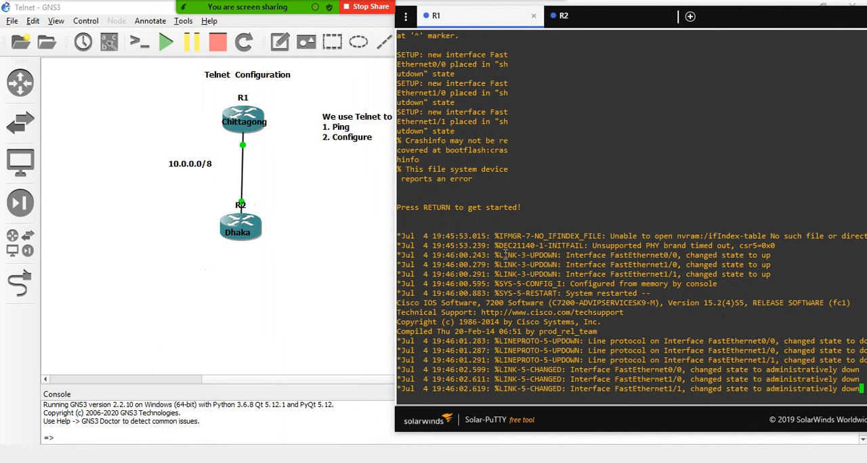
key("Return")
key("Return")
key("Return")
key("Return")
key("Return")
key("Return")
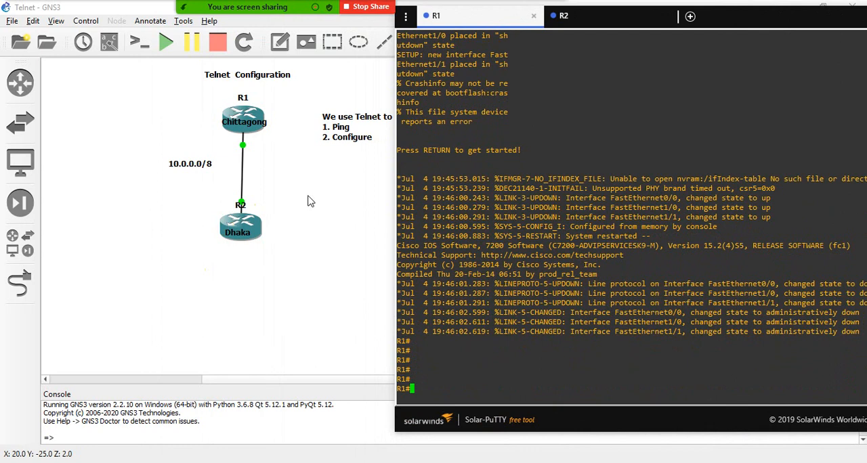
- Return to the GNS3 topology and adjust the Chittagong label on the upper router
left_click(337, 207)
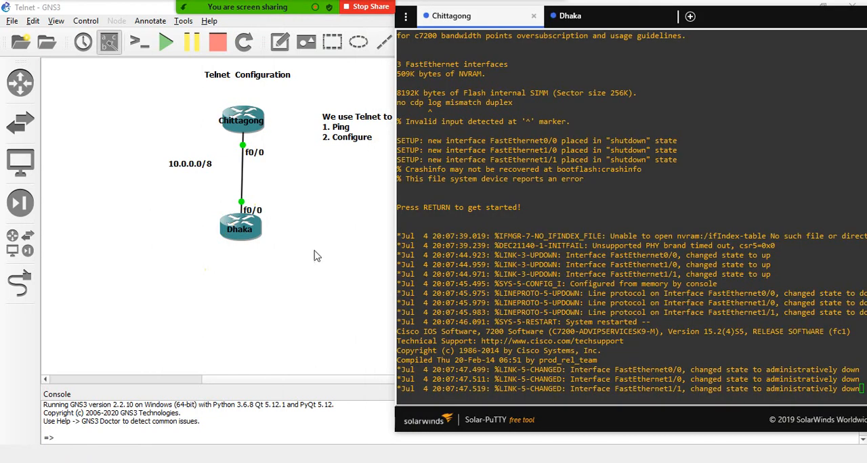
left_click(314, 251)
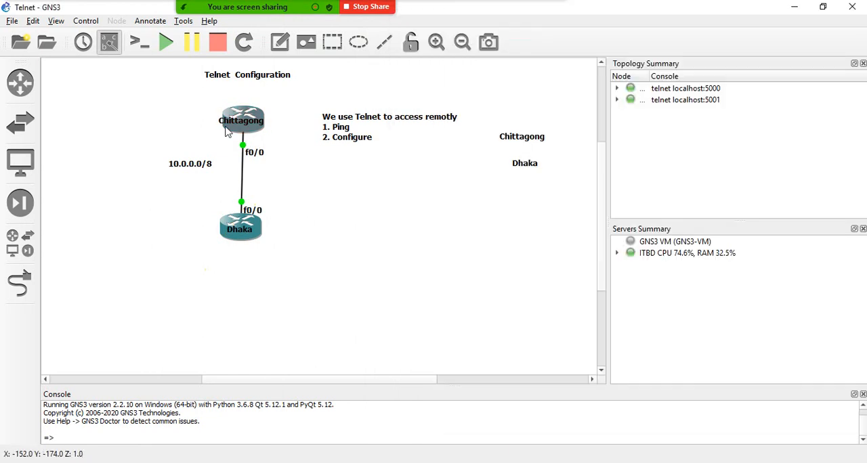
double_click(242, 124)
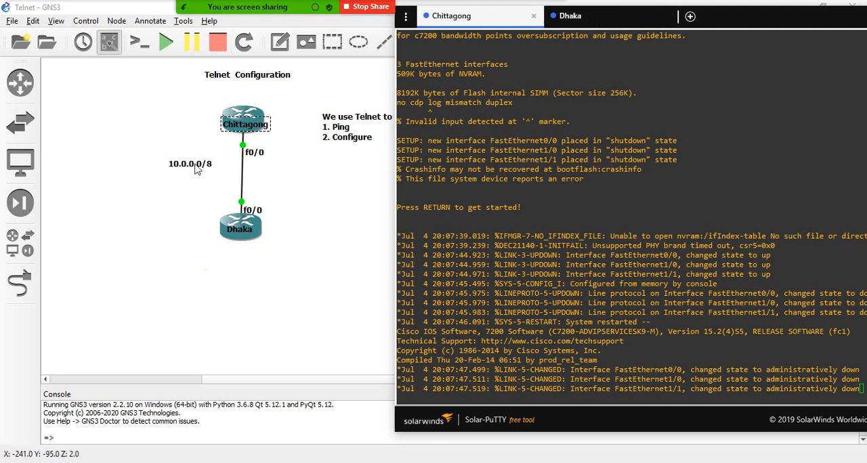
- Add an address note reading "10.0.0.1" beside the link's lower end, just above the Dhaka router
left_click(280, 42)
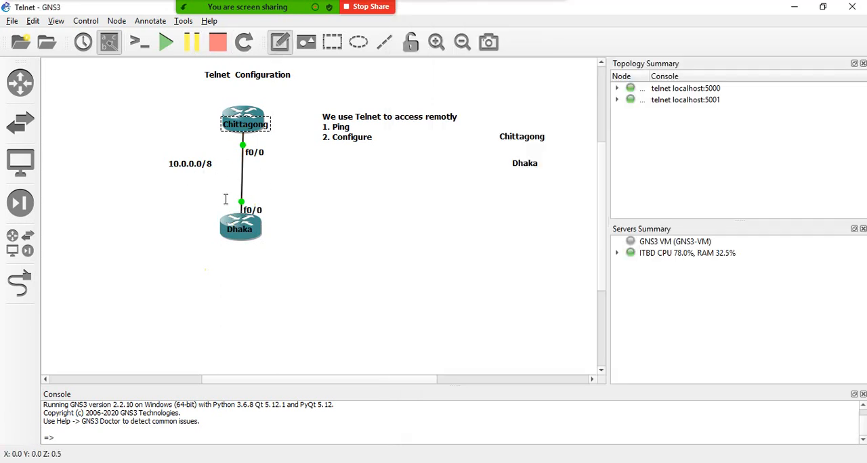
left_click(202, 206)
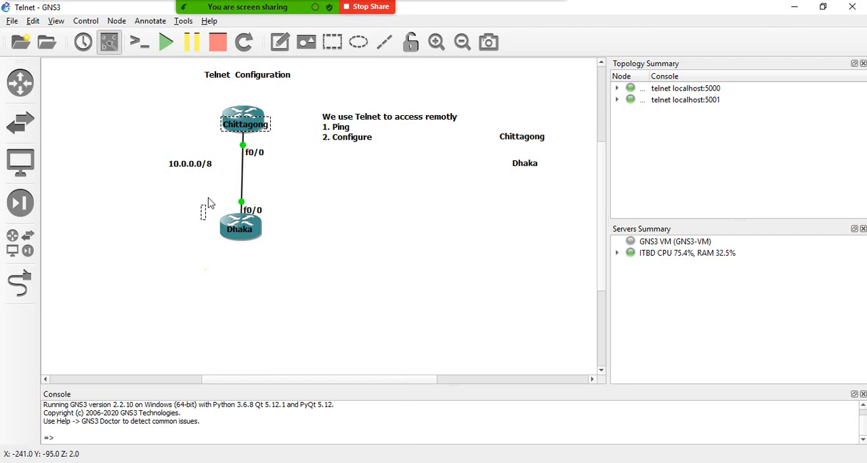
type("10.0.0.1")
left_click(208, 217)
left_click_drag(208, 217, 198, 208)
left_click(315, 218)
left_click(209, 203)
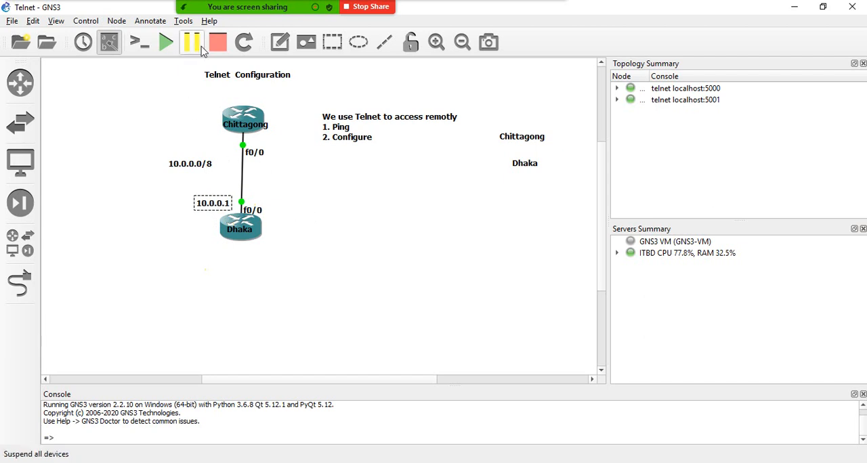
- Add an address note reading "10.255.255.254" beside the link's upper end, just below the Chittagong router
left_click(280, 42)
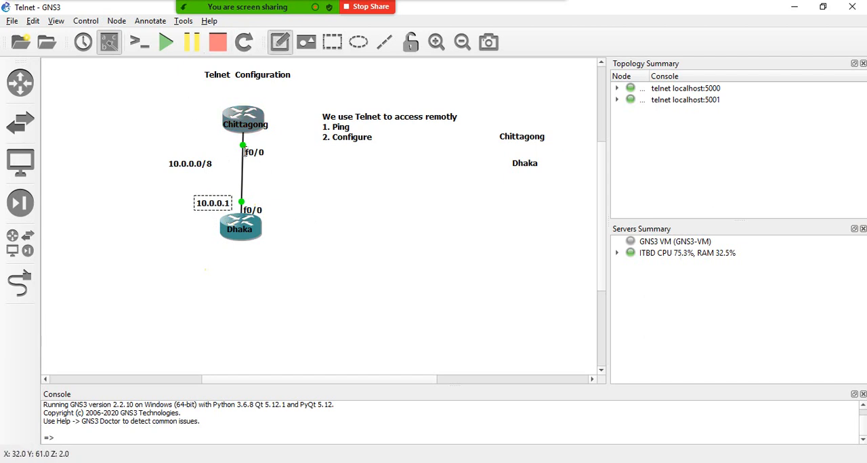
left_click(199, 143)
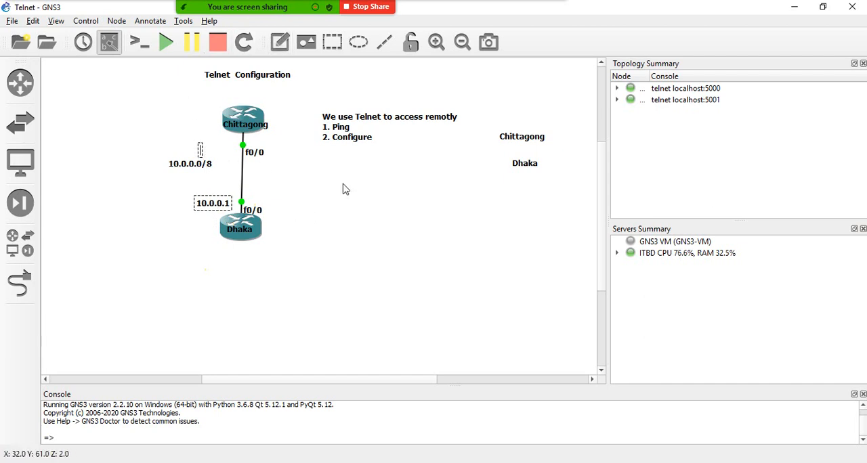
type("10.")
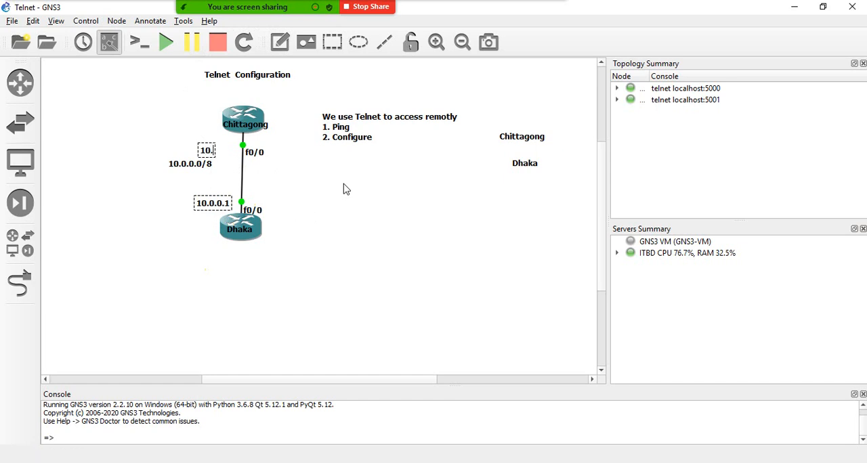
type("255.255")
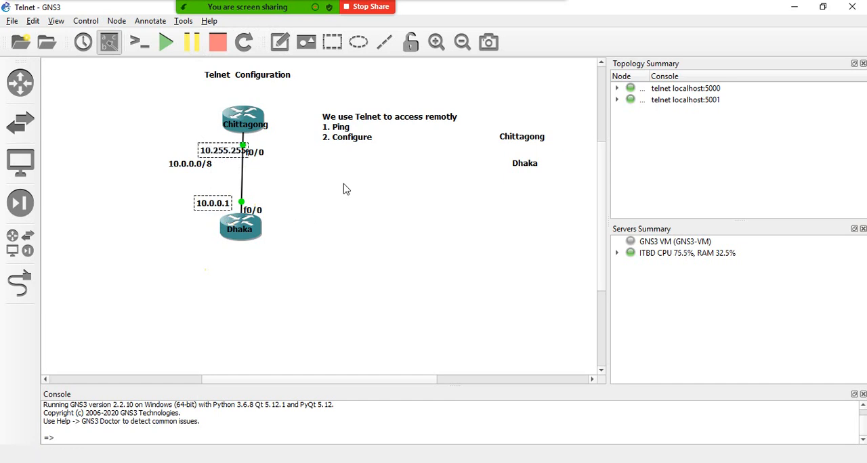
type(".255")
left_click_drag(213, 151, 200, 150)
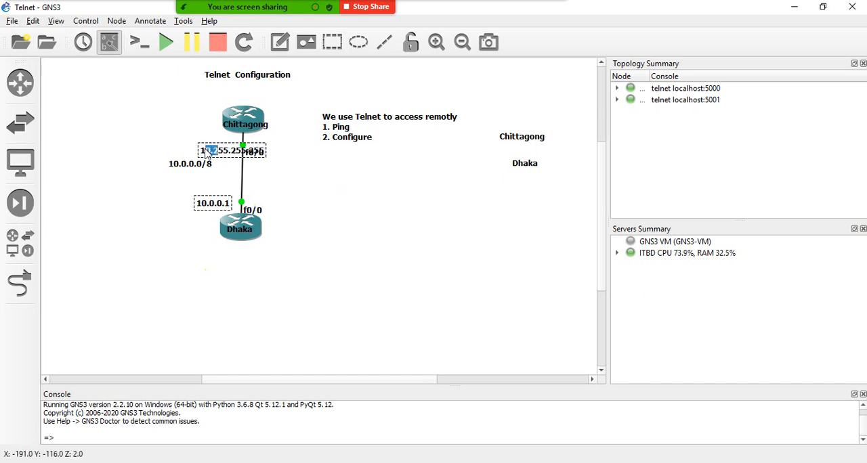
left_click(263, 156)
key("BackSpace")
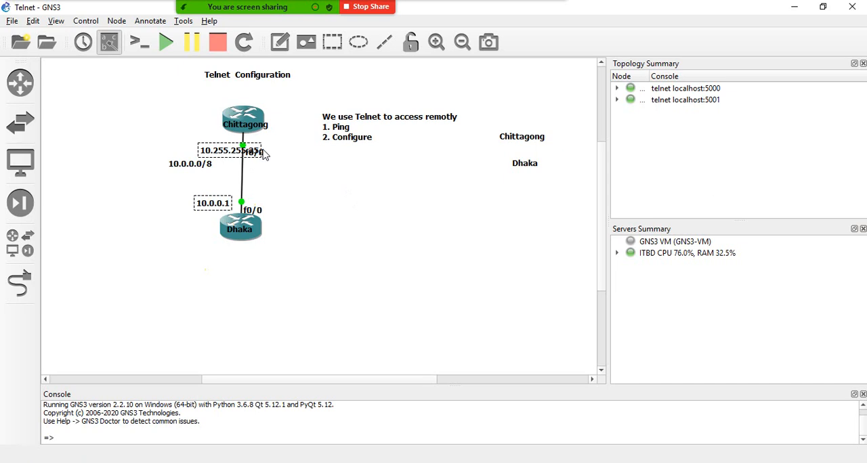
type("4")
left_click(316, 191)
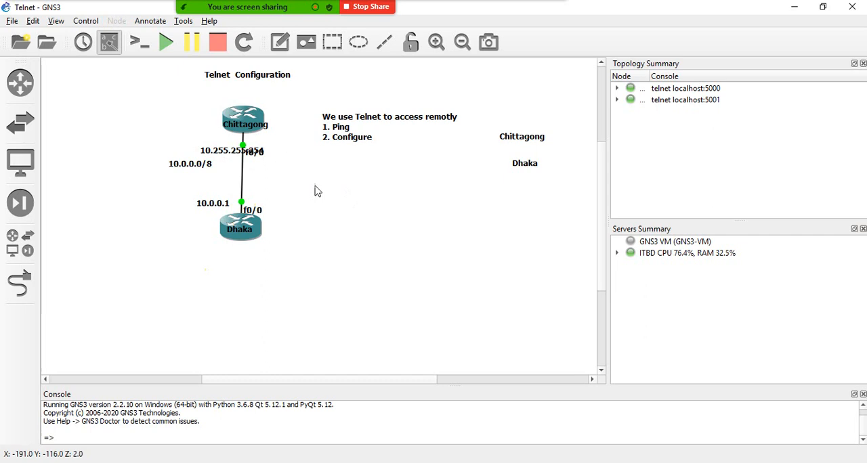
- Shift the 10.255.255.254 and 10.0.0.1 notes left so they sit clear of the link and its interface labels
left_click(224, 154)
left_click_drag(224, 154, 195, 146)
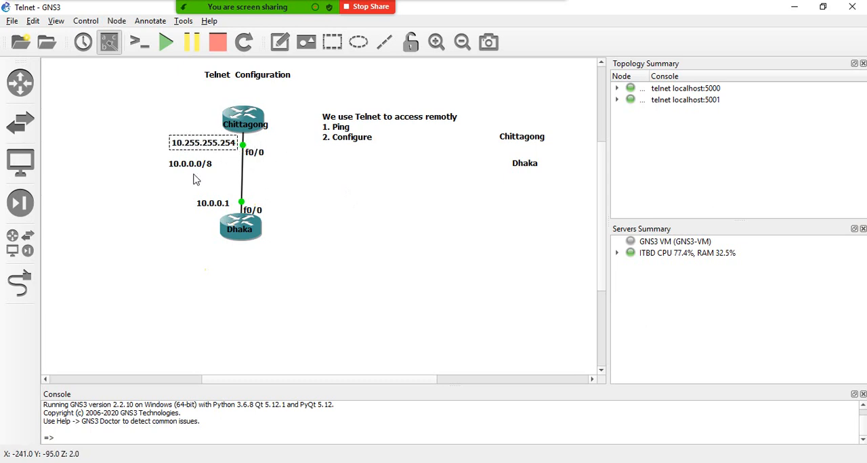
left_click_drag(210, 209, 197, 214)
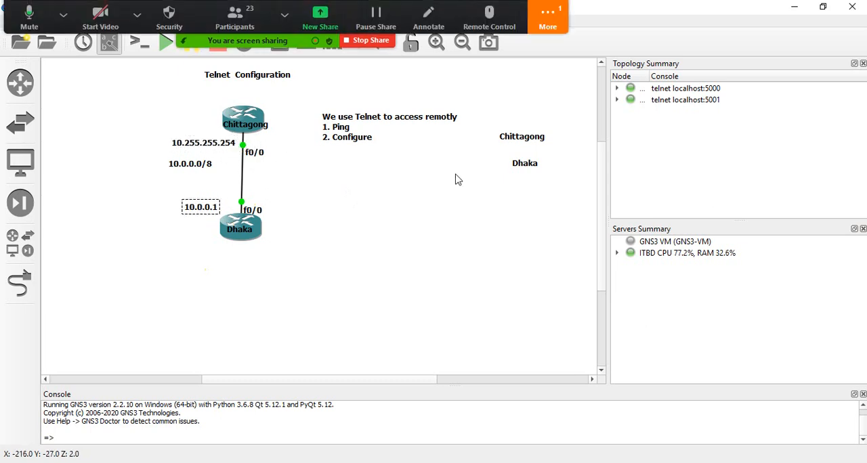
- Open the Zoom meeting's group chat, read the latest messages, and close it again
left_click(547, 19)
left_click(552, 44)
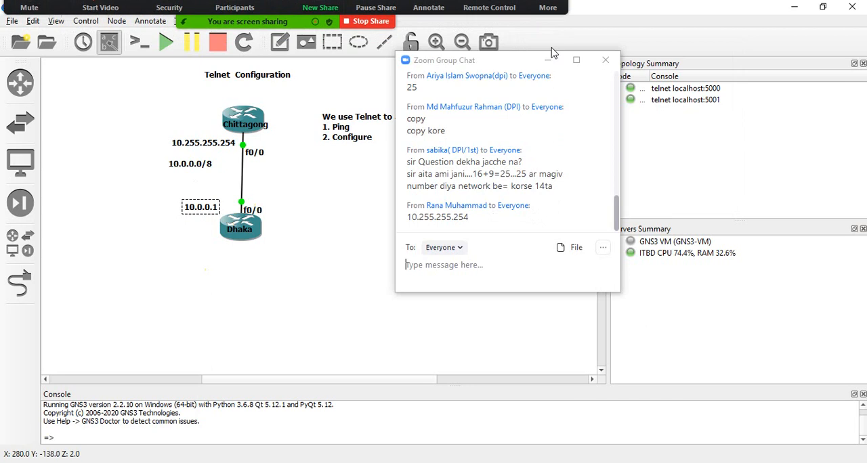
left_click(606, 62)
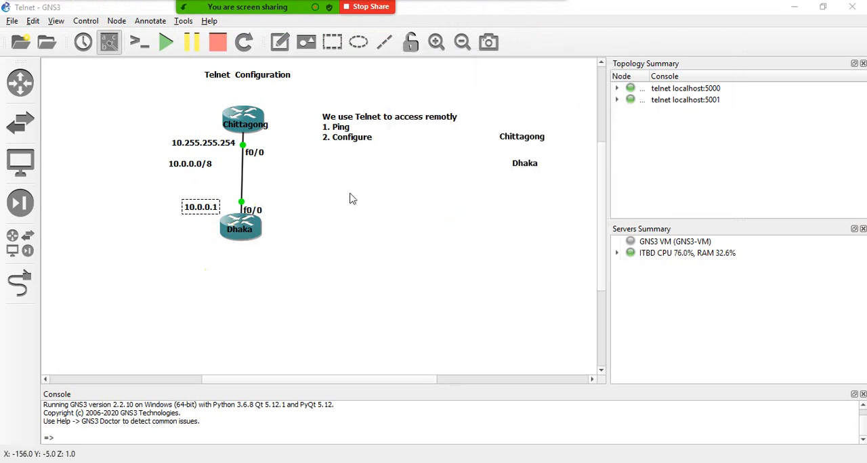
- Switch to the Solar-PuTTY console and bring up the Chittagong router's command prompt
left_click(684, 462)
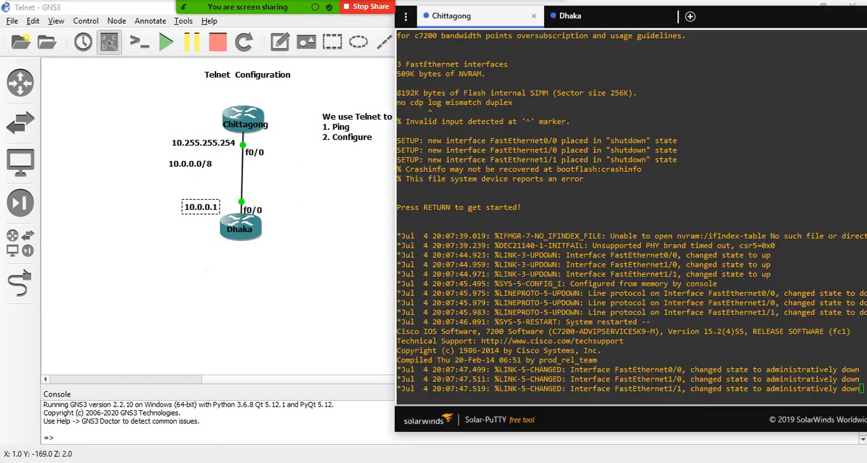
left_click_drag(526, 284, 535, 284)
key("Return")
key("Return")
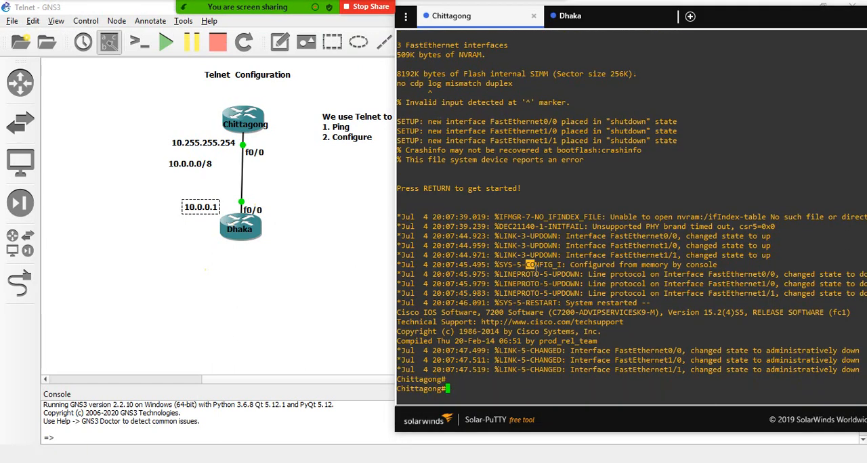
key("Return")
key("Return")
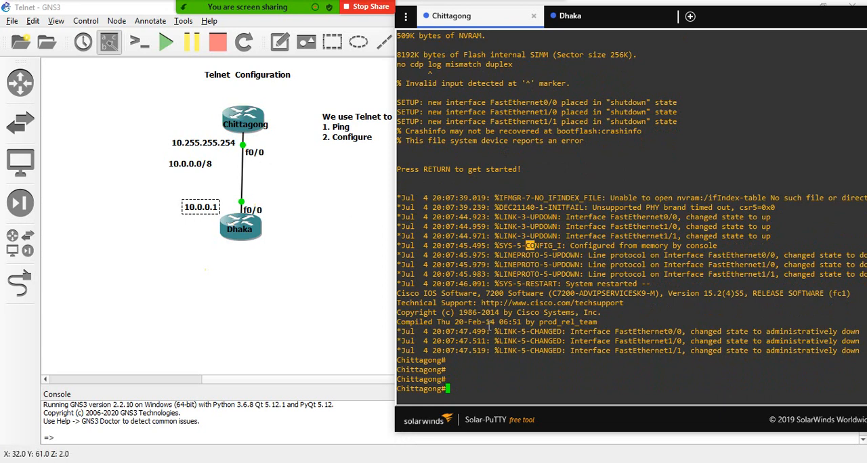
- Enter terminal configuration mode on Chittagong with "conf" and open interface f0/0 for configuration
type("conf")
key("Return")
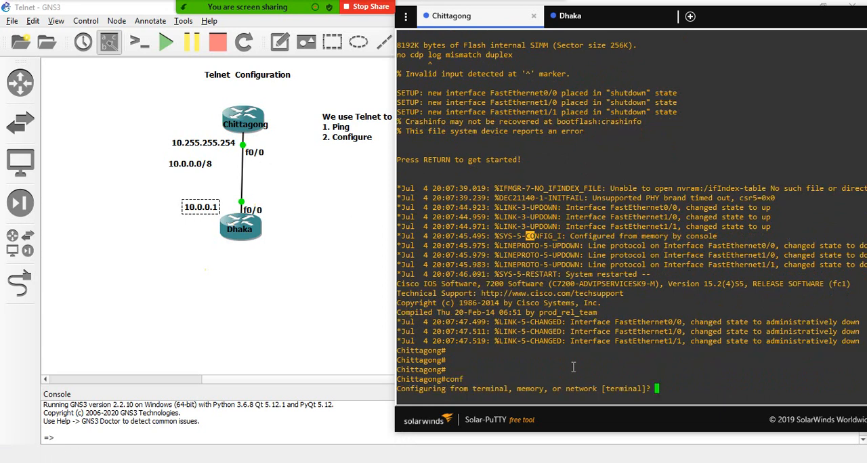
key("Return")
key("Return")
type("int f")
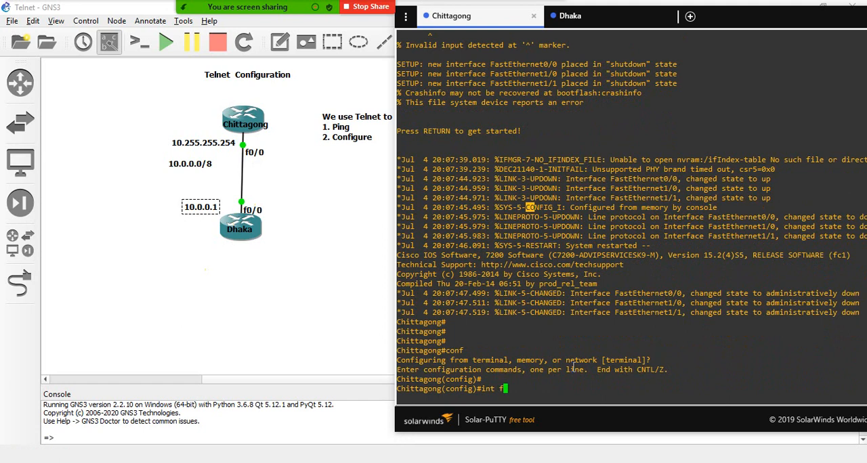
type("0/0")
key("Return")
- Assign IP address 10.255.255.254 with mask 255.0.0.0 to Chittagong's f0/0 interface
type("ip")
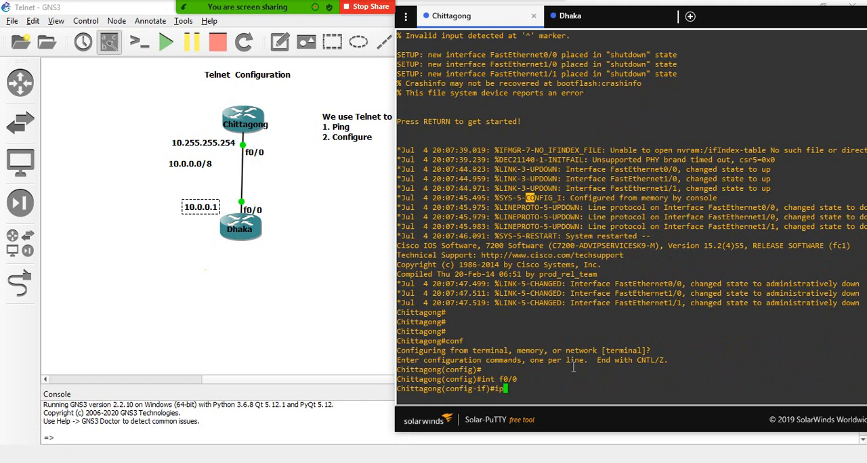
type(" add 10.255.255.254 255.0.0")
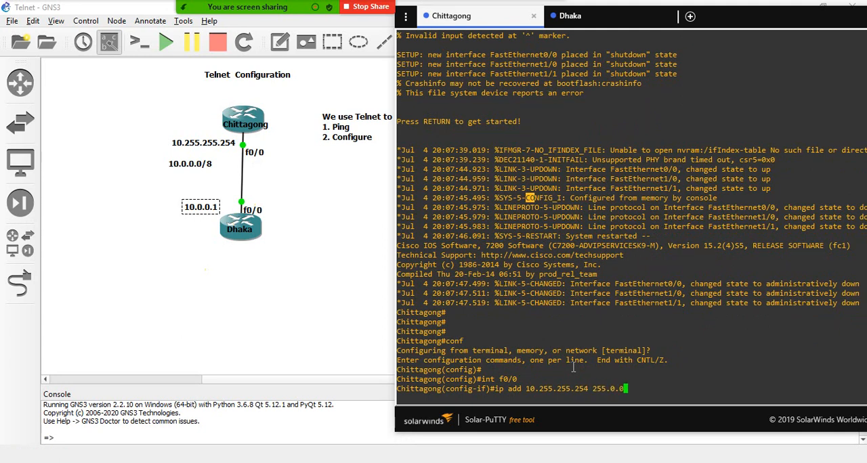
type(".0")
key("Return")
- Enable Chittagong's f0/0 interface with the "no sh" command
type("no s")
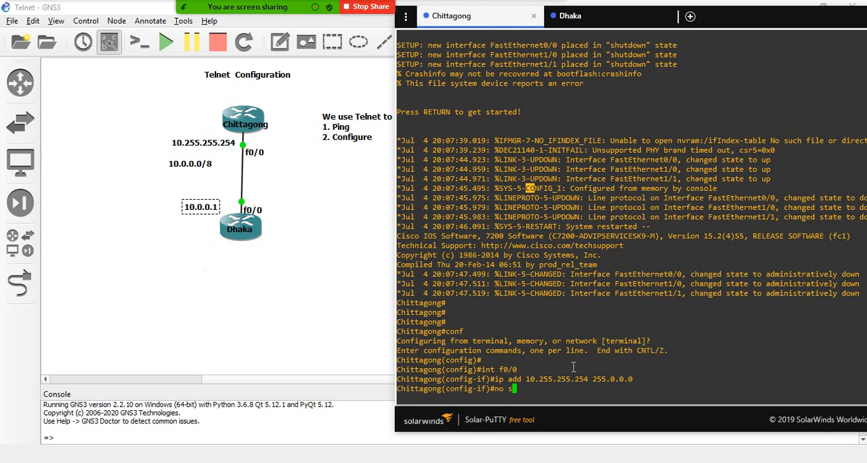
type("h")
key("Return")
key("Return")
key("Return")
key("Return")
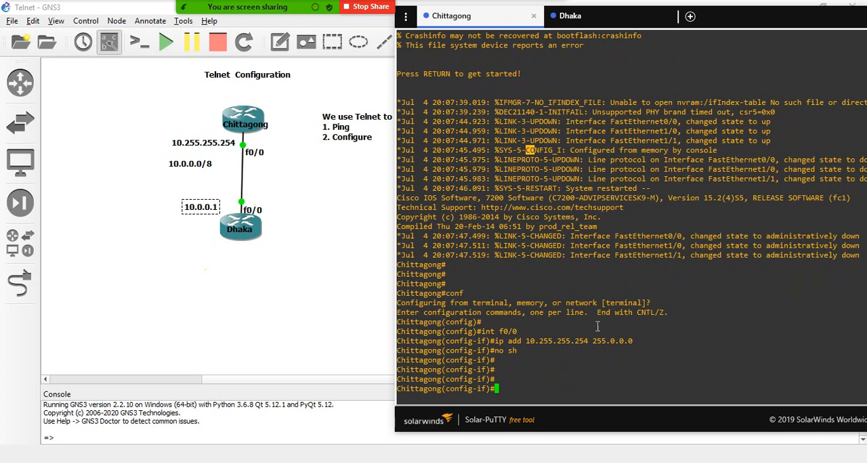
- Open the Dhaka router's console session and bring up its command prompt
left_click(610, 18)
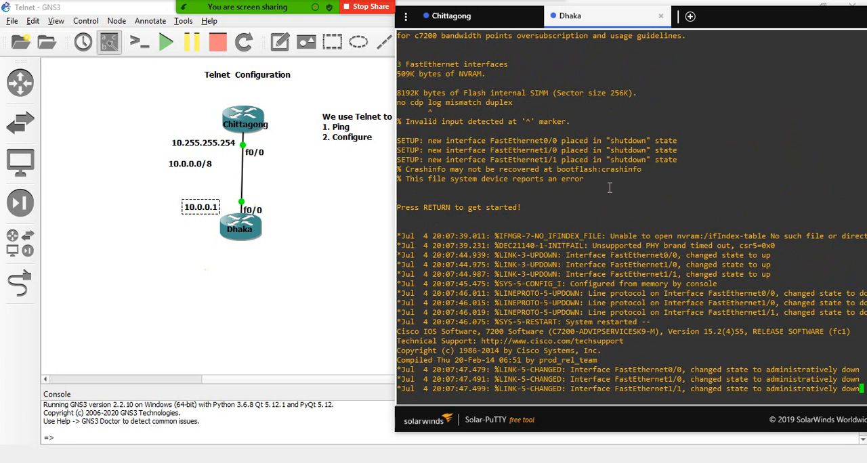
key("Return")
key("Return")
key("Return")
key("Return")
key("Return")
- Enter terminal configuration mode on Dhaka with "conf" and open interface f0/0 for configuration
type("c")
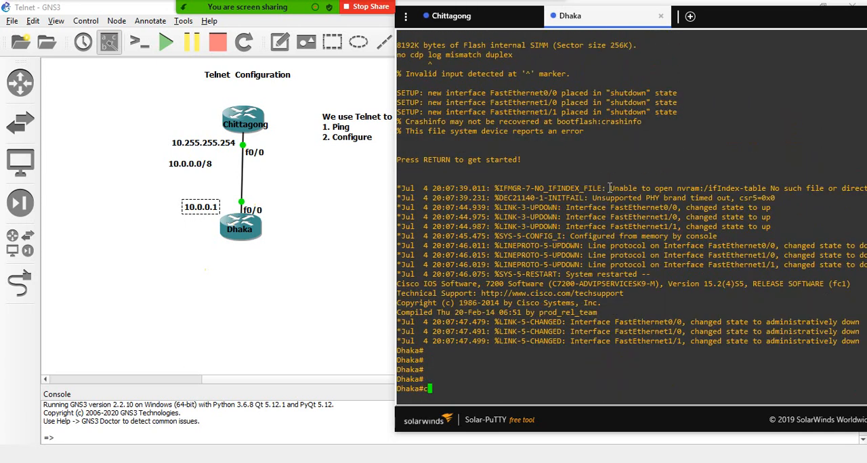
type("onf")
key("Return")
key("Return")
key("Return")
type("in")
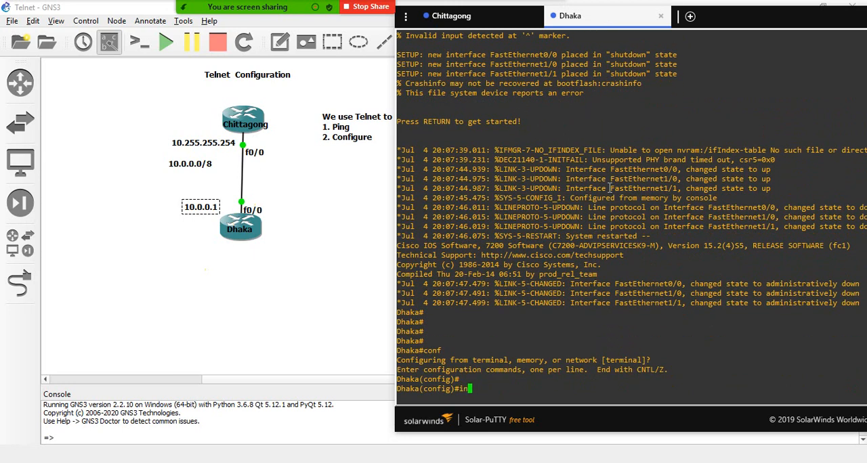
type("t f0/0")
key("Return")
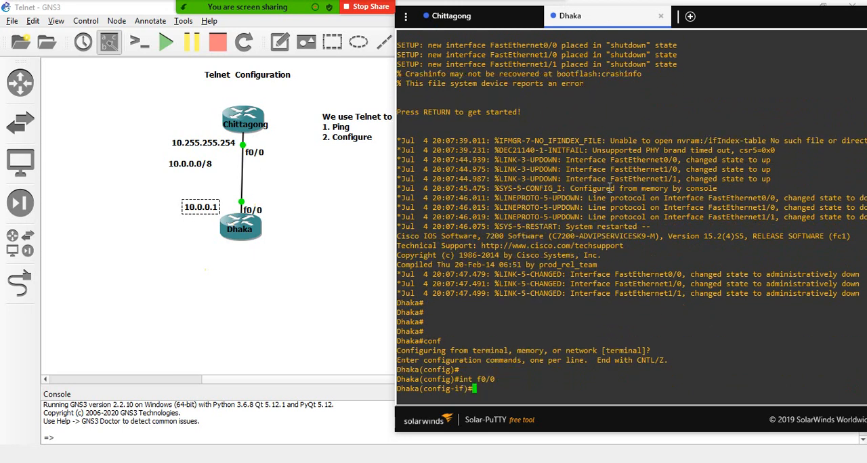
- Assign IP address 10.0.0.1 with mask 255.0.0.0 to Dhaka's f0/0 interface
type("ip add 10..0.0")
key("BackSpace")
key("BackSpace")
key("BackSpace")
type("0.0.1 255")
key("Return")
type(".")
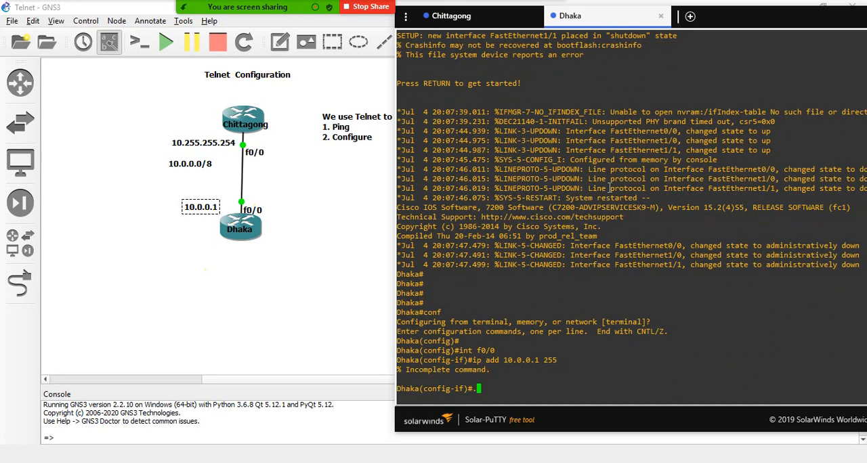
key("Up")
type(".0.0.0")
key("Return")
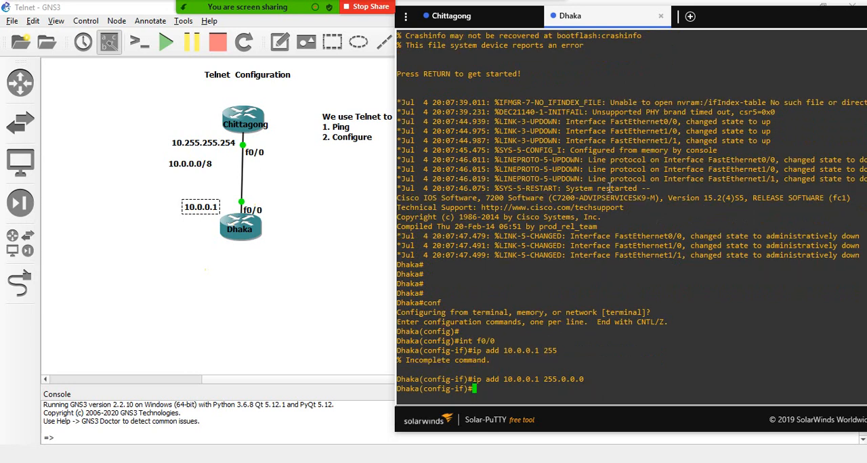
- Enable Dhaka's f0/0 interface with "no sh" and exit configuration mode to the privileged prompt
type("no sh")
key("Return")
key("Return")
key("Return")
key("Return")
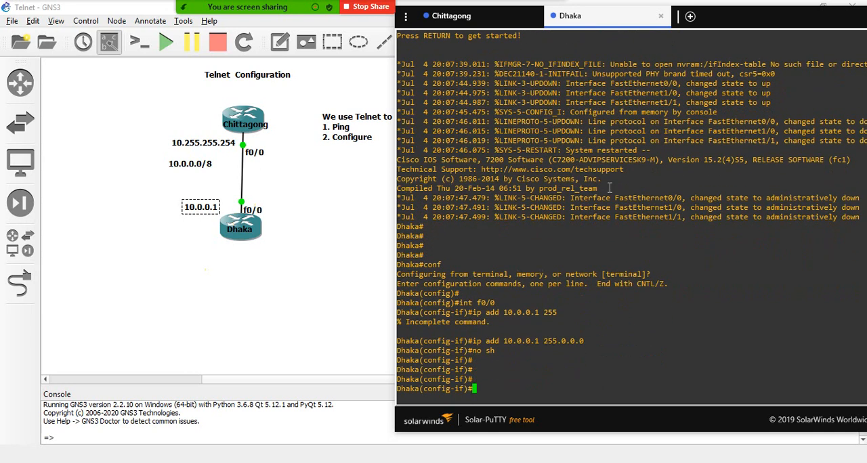
key("ctrl+z")
key("Return")
key("Return")
key("Return")
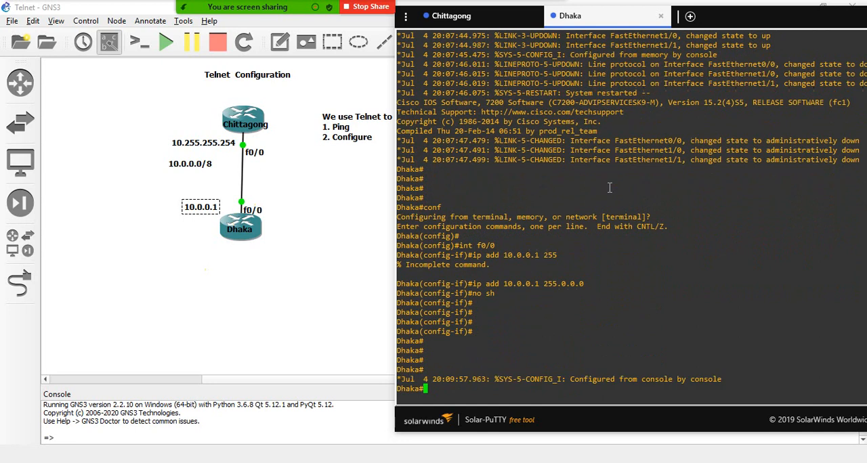
- Ping Chittagong's address 10.255.255.254 from Dhaka twice to test the link
type("p")
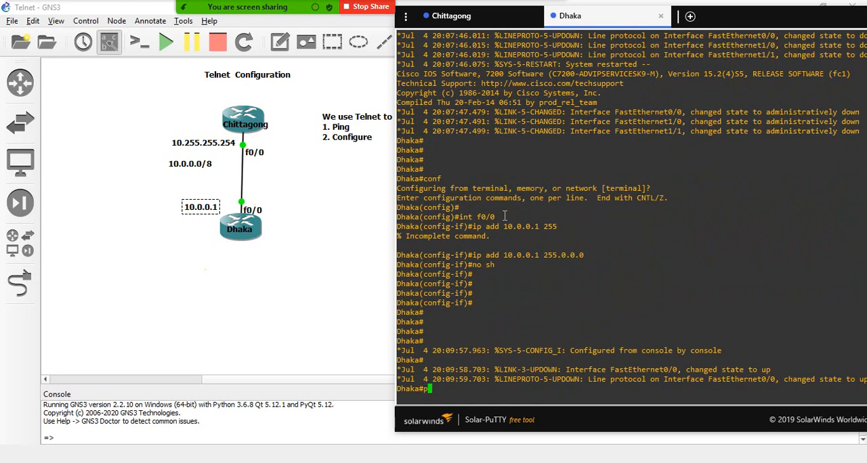
type("ing 10.255.255.254")
key("Return")
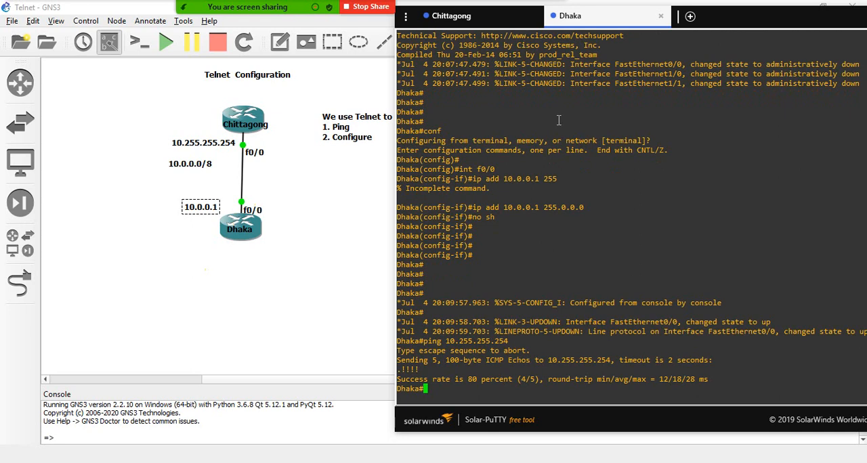
key("Up")
key("Return")
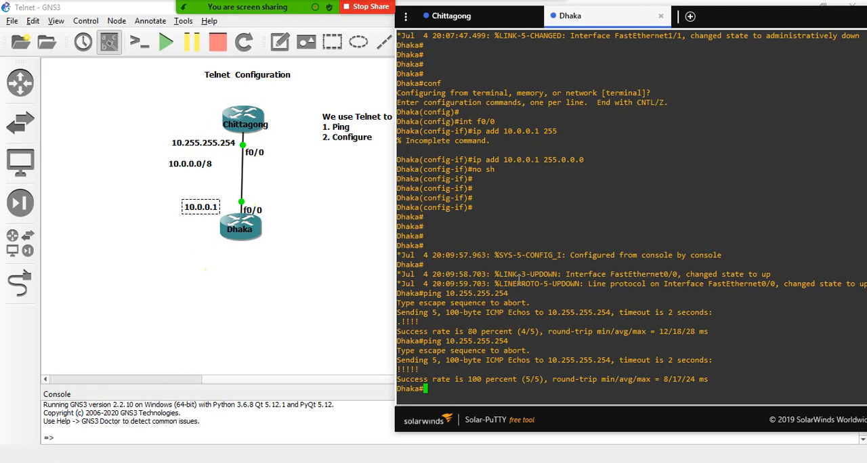
- Switch to Paint and draw a large horizontal ellipse in the upper part of the canvas
left_click(290, 305)
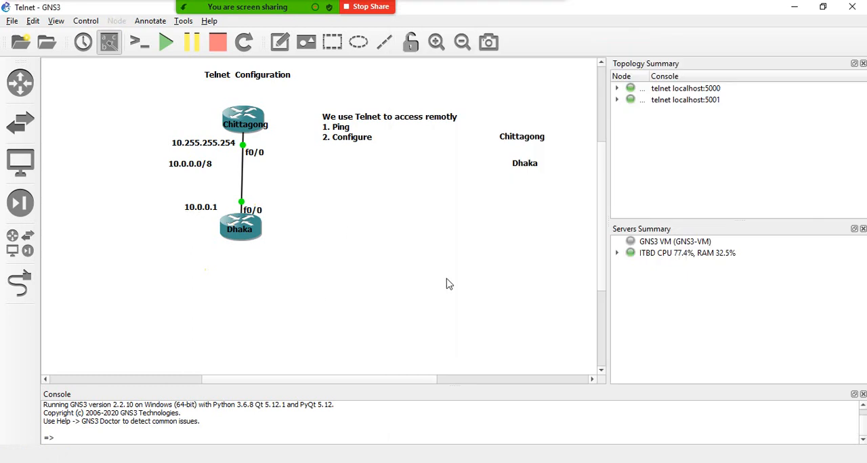
left_click(489, 462)
left_click(267, 41)
left_click_drag(229, 115, 425, 230)
left_click(275, 358)
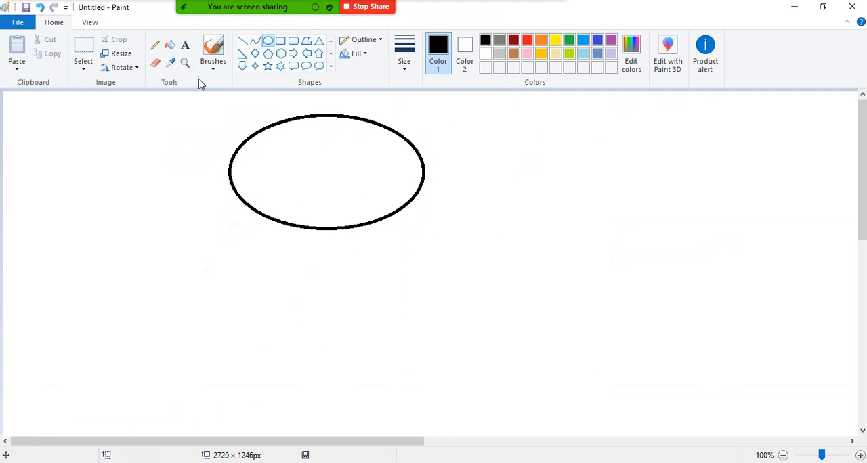
- Draw a small rounded rectangle below the ellipse and connect the two shapes with a vertical line
left_click_drag(287, 336, 373, 387)
left_click(447, 339)
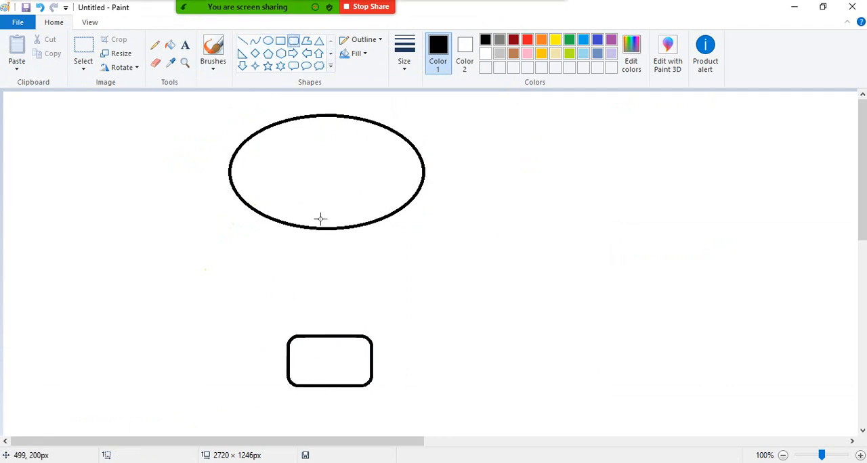
left_click(244, 42)
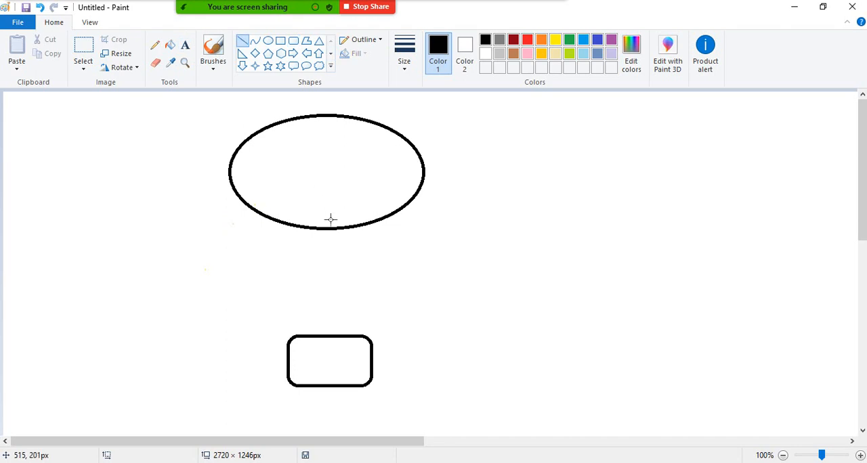
left_click_drag(327, 229, 326, 337)
left_click(360, 306)
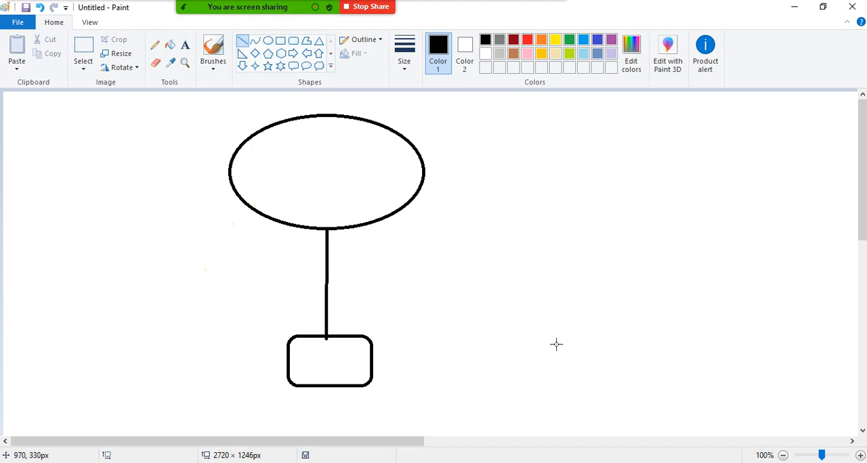
- Minimize Paint and GNS3, and try the "telnet" command in Windows PowerShell
left_click(792, 9)
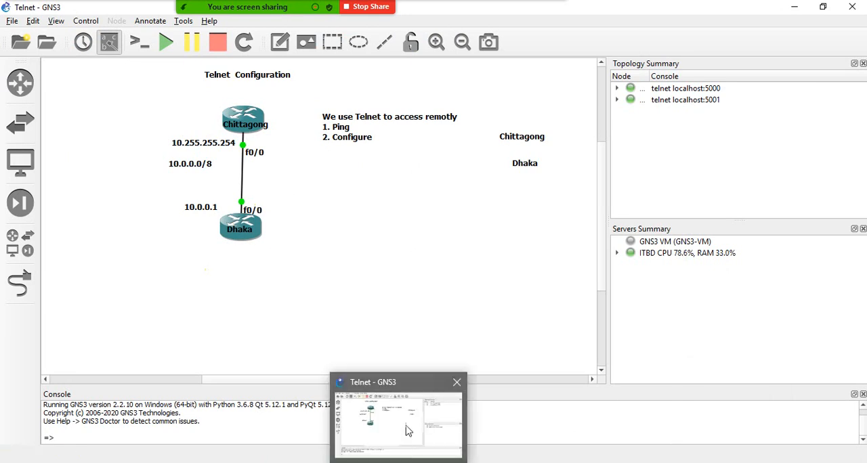
mouse_move(242, 224)
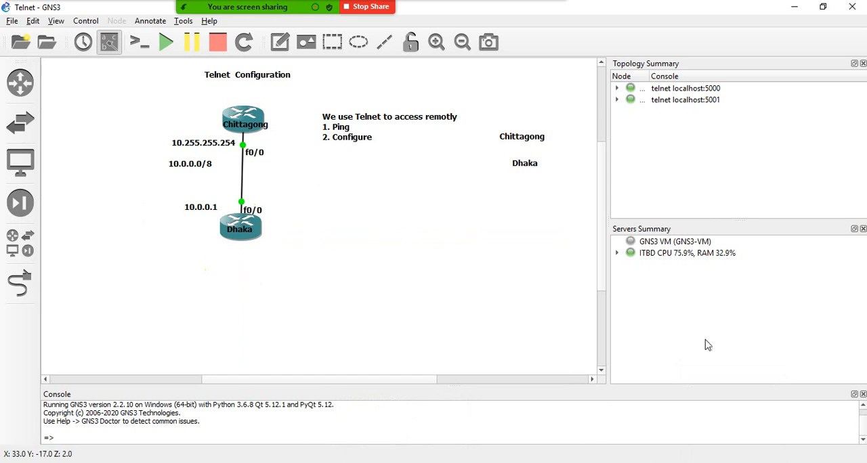
left_click(796, 7)
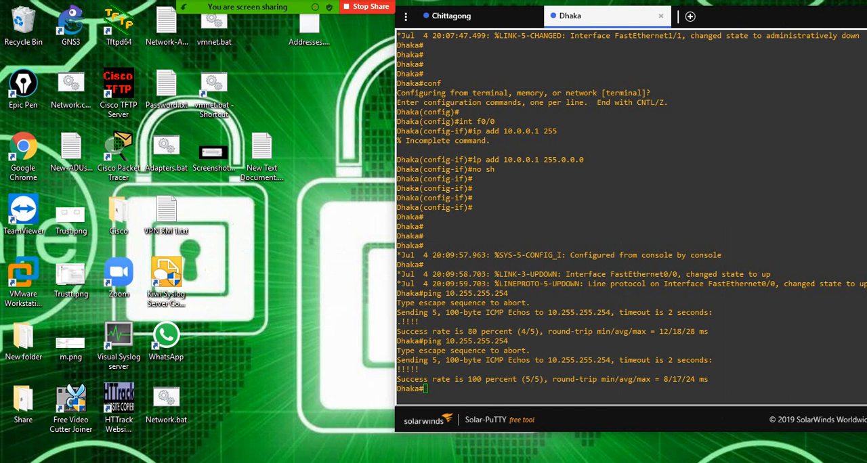
left_click(88, 462)
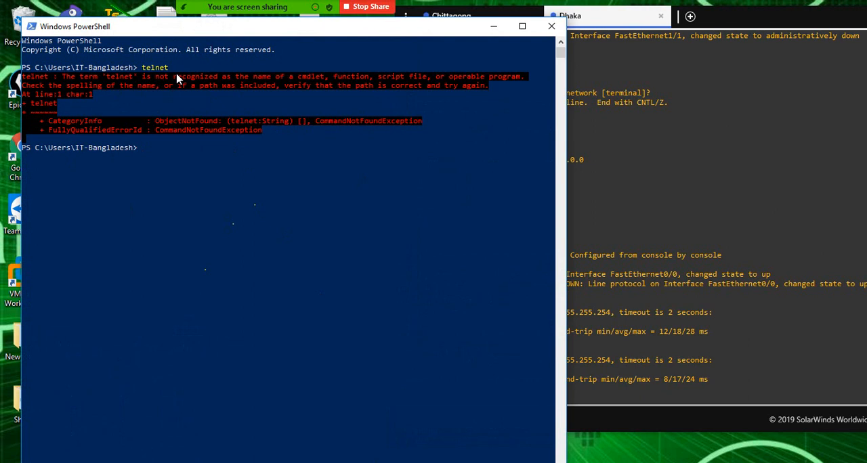
left_click_drag(178, 70, 144, 69)
left_click(144, 69)
left_click(144, 68)
left_click(156, 74)
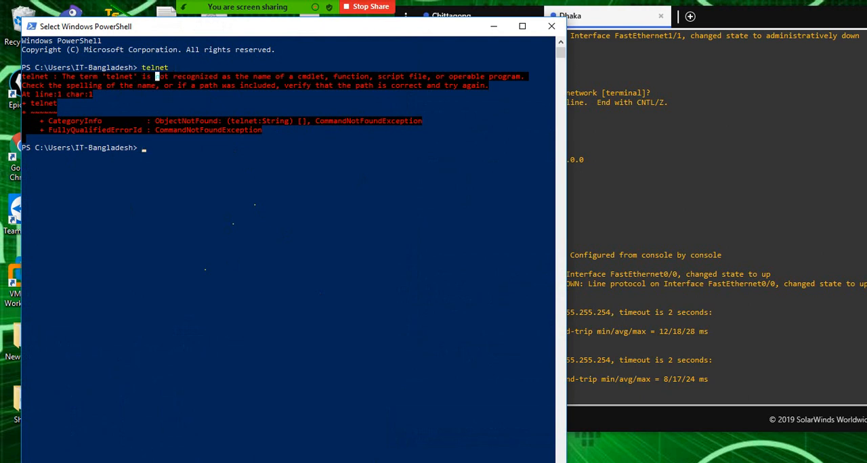
- Search Windows for "windows feature" and open Turn Windows features on or off
left_click(143, 462)
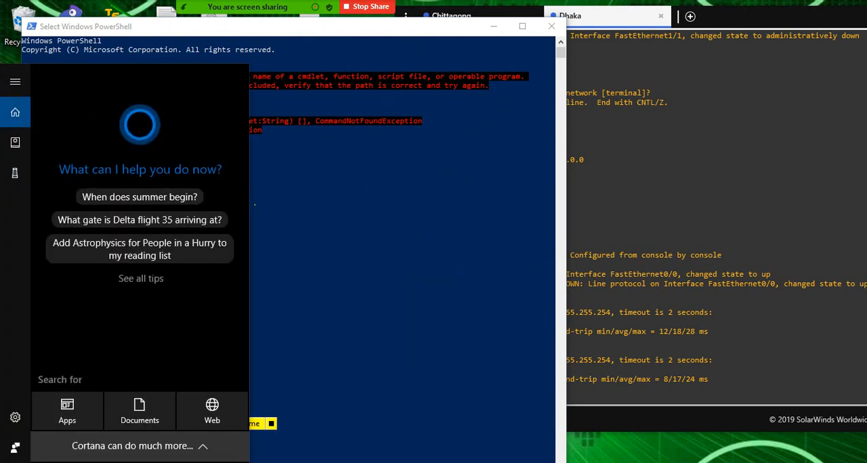
type("wind")
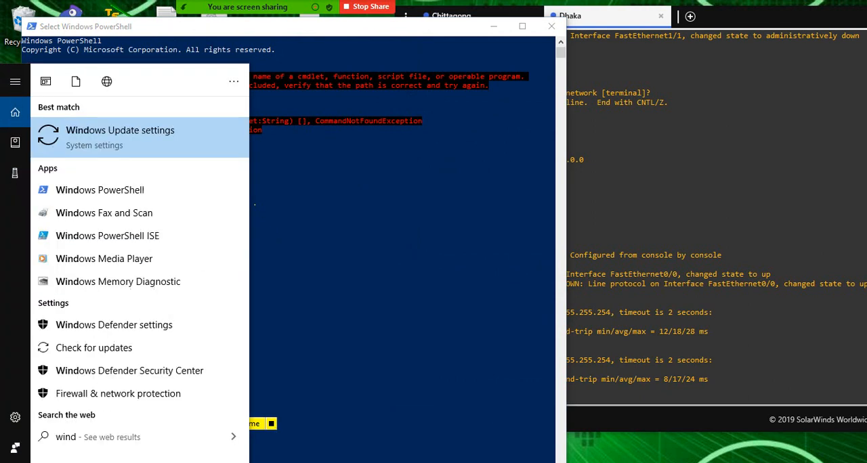
type("o")
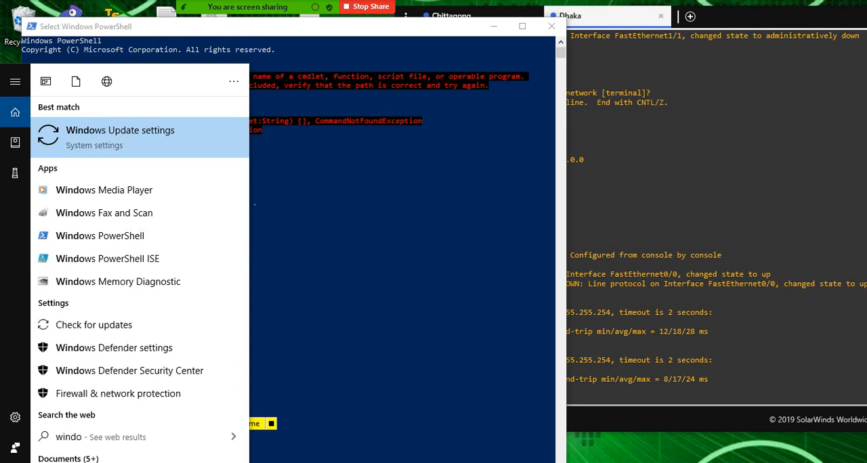
type("wsfea")
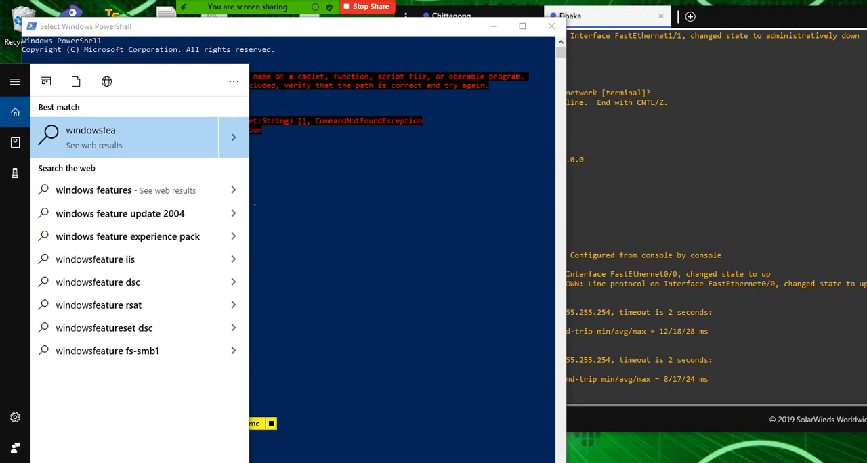
key("BackSpace")
key("BackSpace")
key("BackSpace")
type("f")
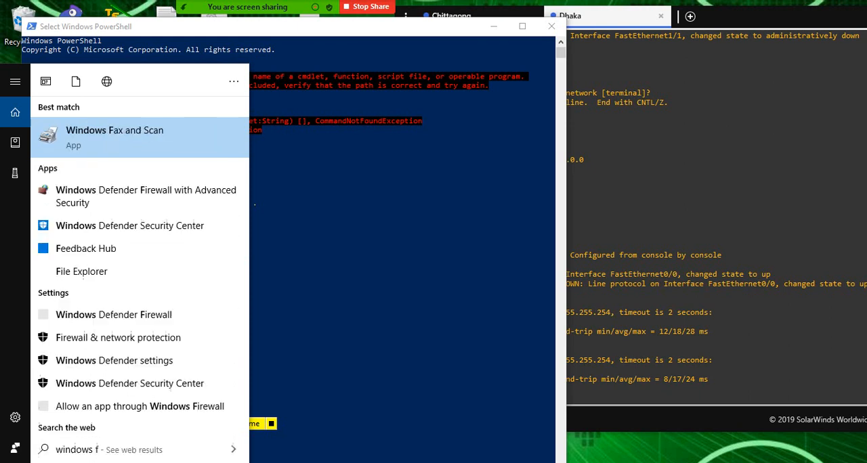
type("eat")
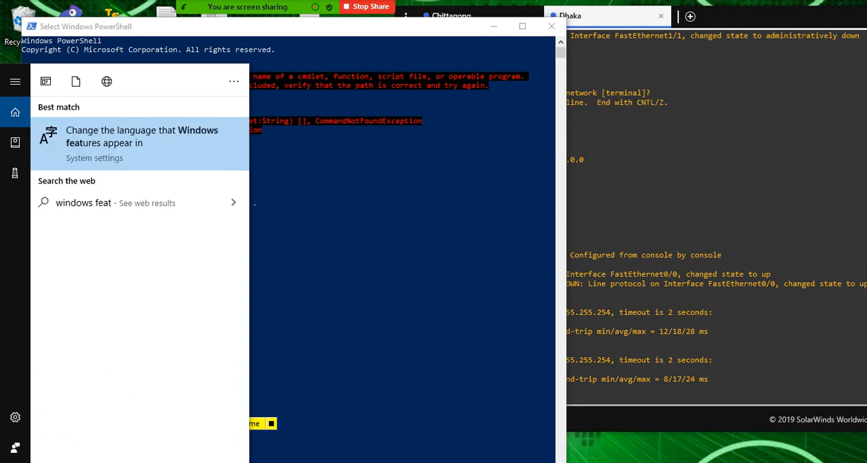
type("ure")
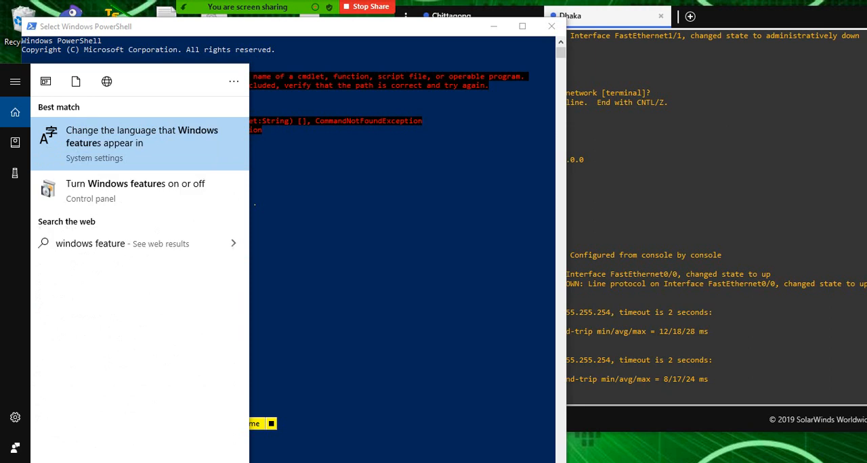
key("Down")
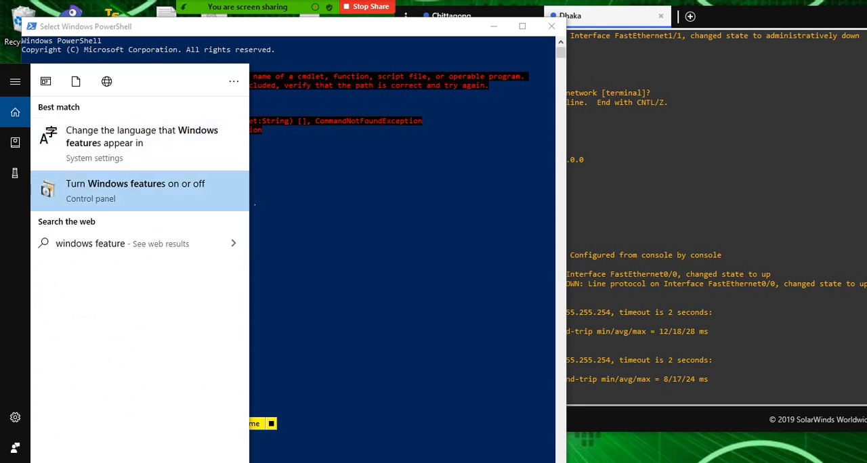
left_click(140, 206)
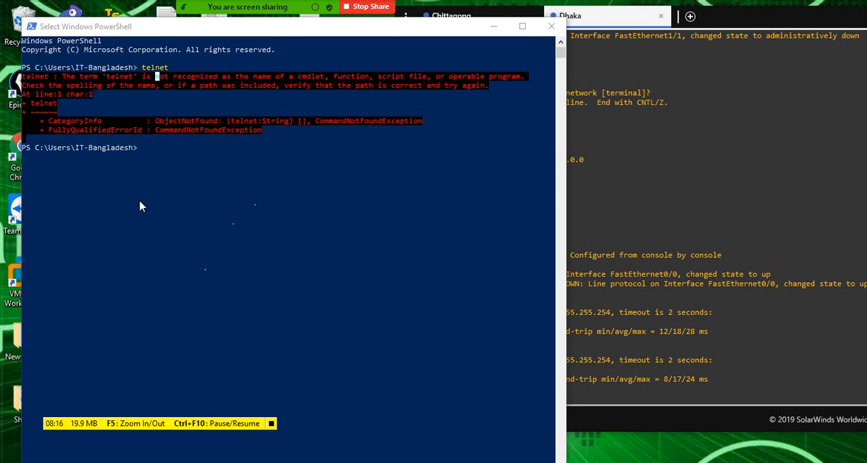
left_click_drag(181, 422, 181, 462)
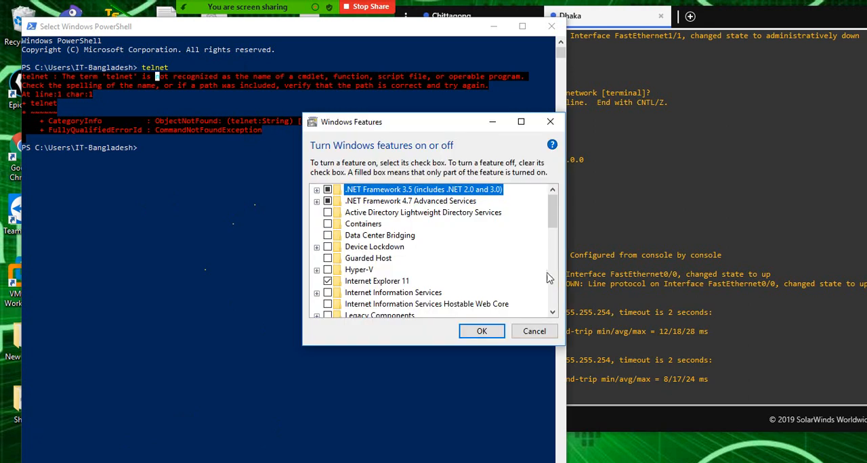
- Turn on the Telnet Client Windows feature, apply the change and close the Windows Features window
left_click_drag(455, 127, 345, 87)
scroll(352, 183, "down", 1)
scroll(352, 183, "down", 5)
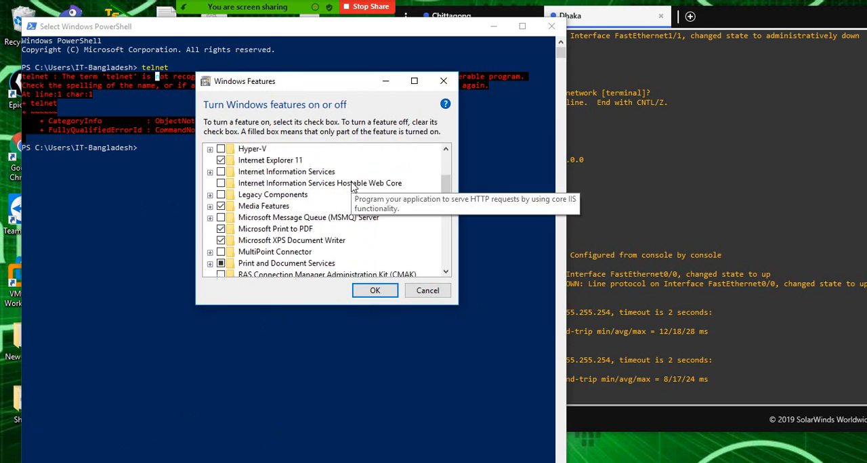
scroll(352, 186, "down", 1)
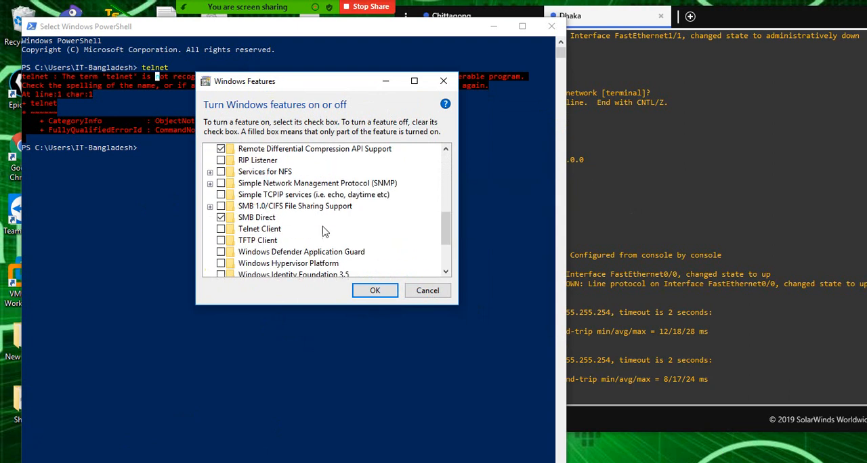
left_click(221, 229)
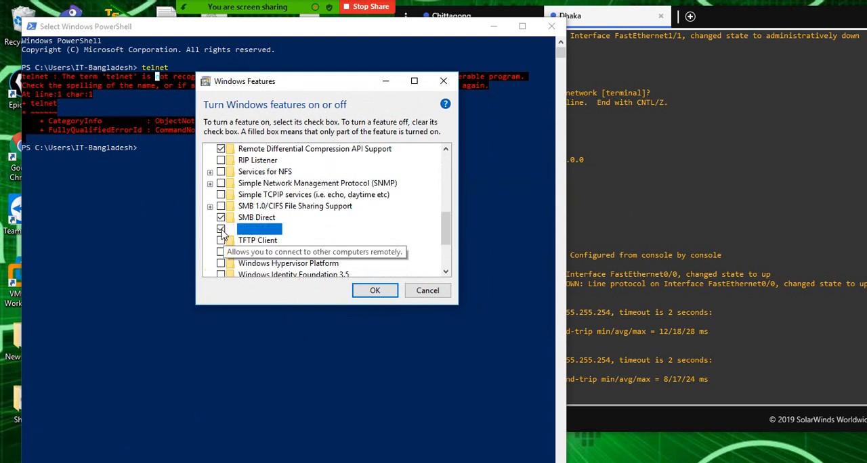
left_click(377, 291)
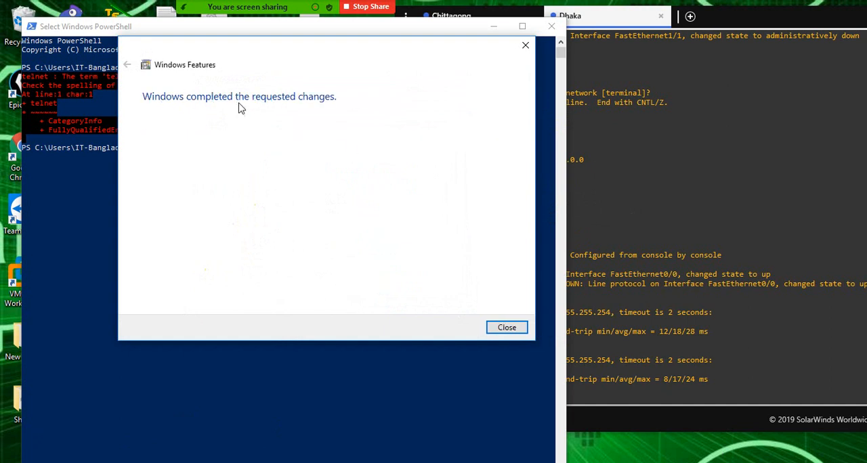
left_click(507, 328)
- Start the Microsoft Telnet client by running "telnet" in Windows PowerShell
type("telnet")
key("Return")
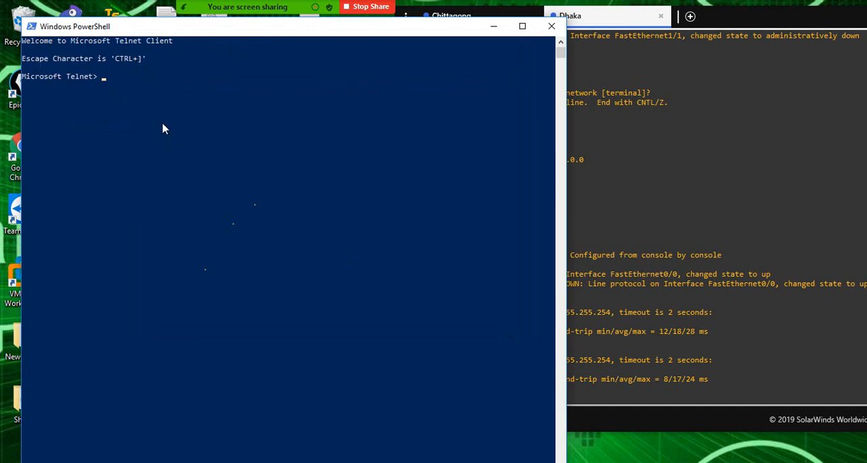
- Search Windows for "putty" and launch PuTTY
mouse_move(277, 25)
left_click(291, 462)
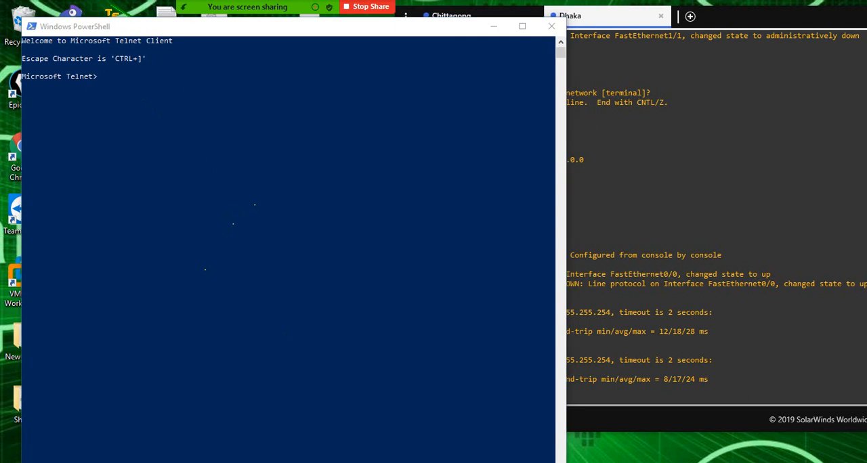
key("super")
type("pu")
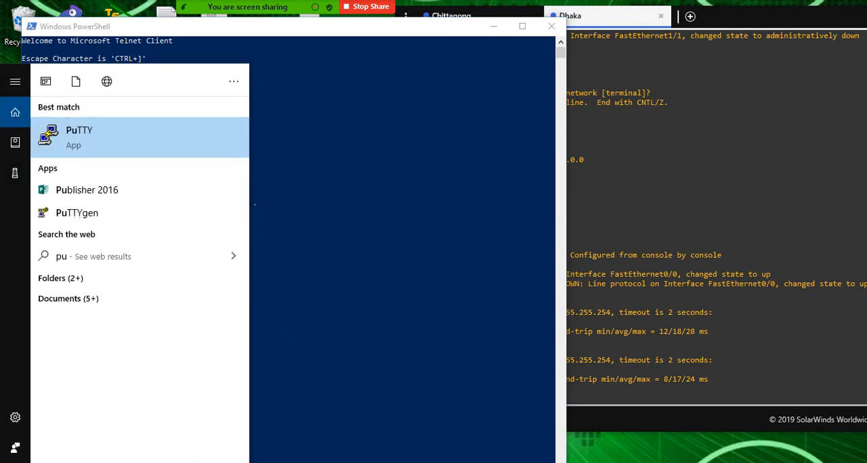
type("tty")
key("Return")
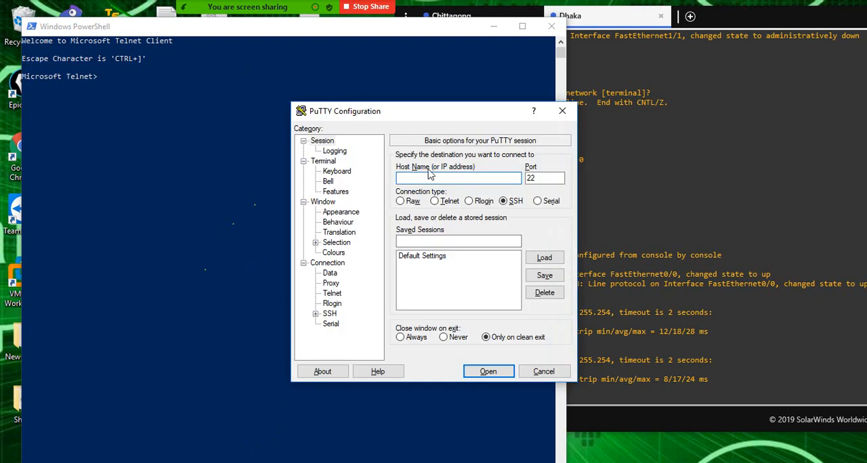
- Switch to Paint and add the text "10.1.1.1" inside the ellipse of the network sketch
left_click(494, 27)
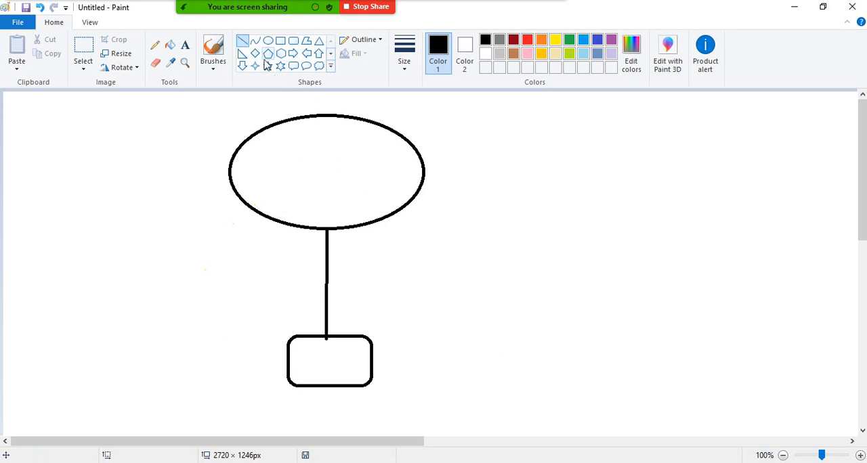
left_click(185, 45)
left_click(262, 153)
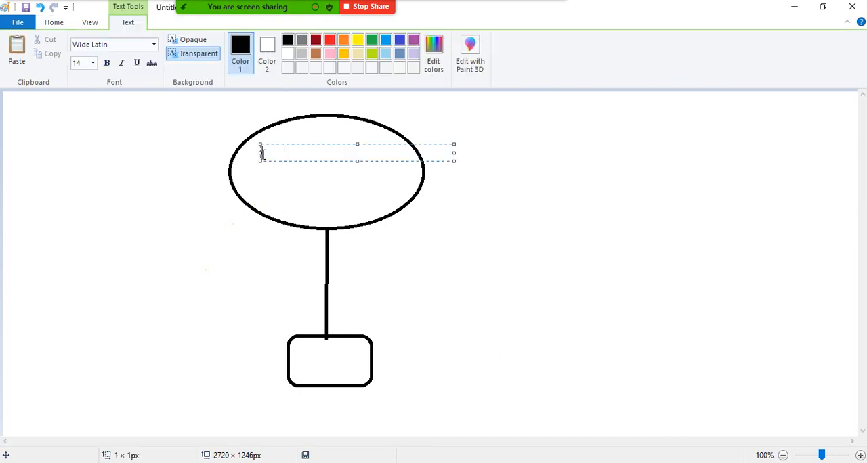
type("10.1.1.1")
left_click(306, 359)
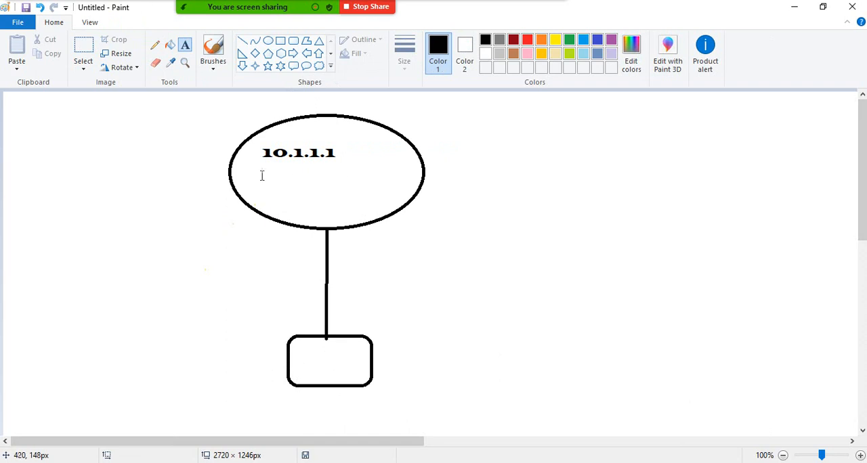
- Switch to PuTTY and set up a Telnet session to host 10.1.1.1
left_click(605, 462)
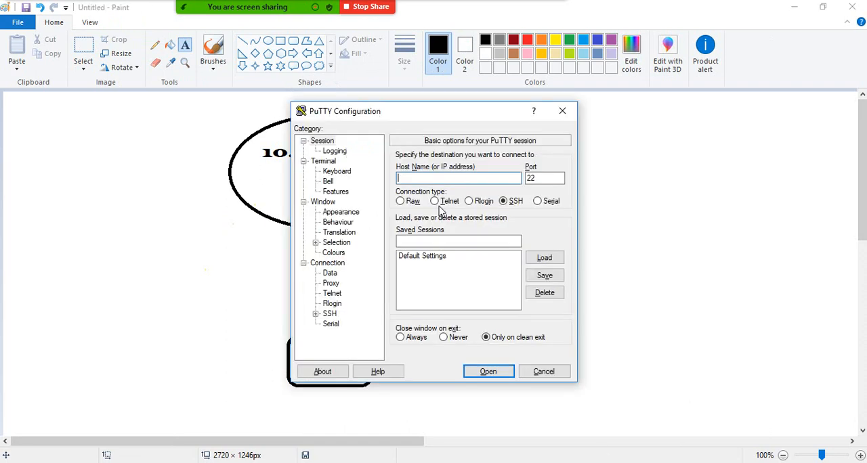
left_click(438, 203)
left_click(422, 176)
left_click_drag(425, 111, 597, 103)
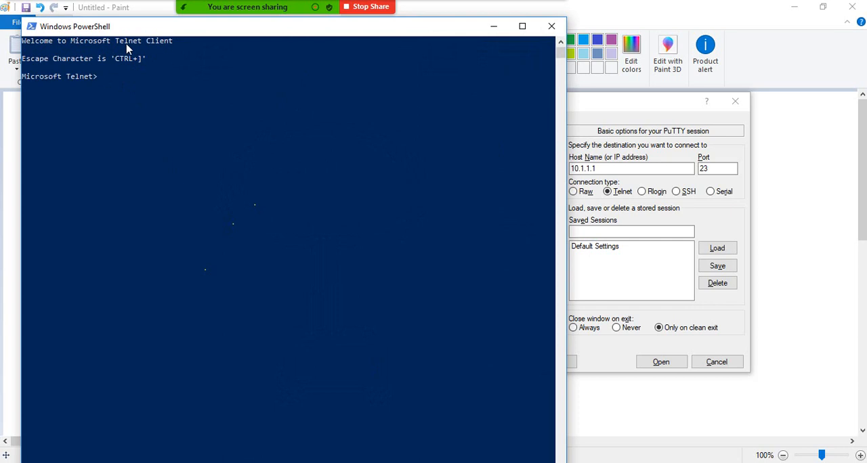
- Highlight "Telnet Client" in the PowerShell welcome text, minimize PowerShell and dismiss the meeting time notice
left_click_drag(116, 42, 175, 44)
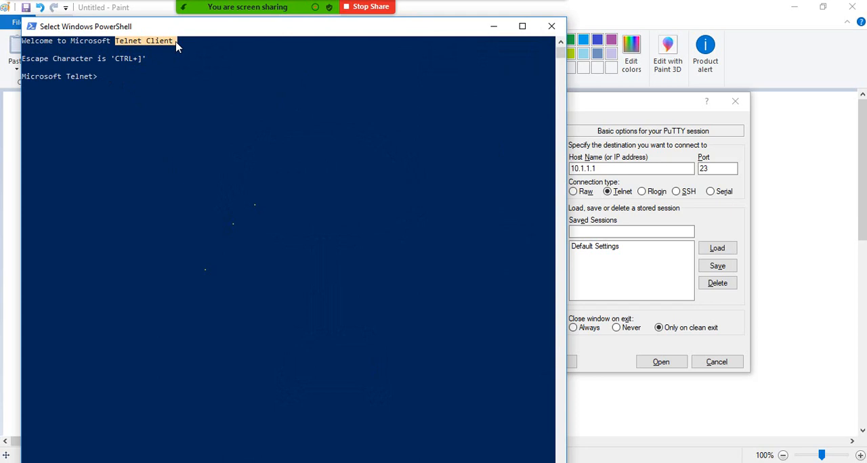
left_click(158, 462)
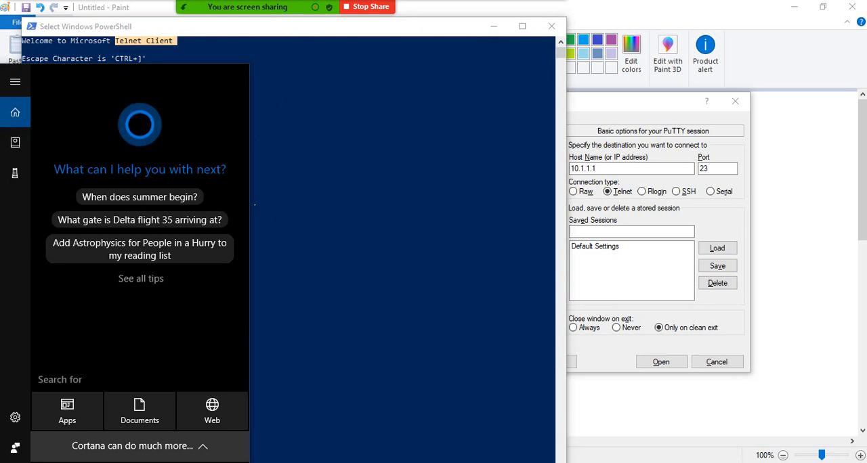
left_click(289, 225)
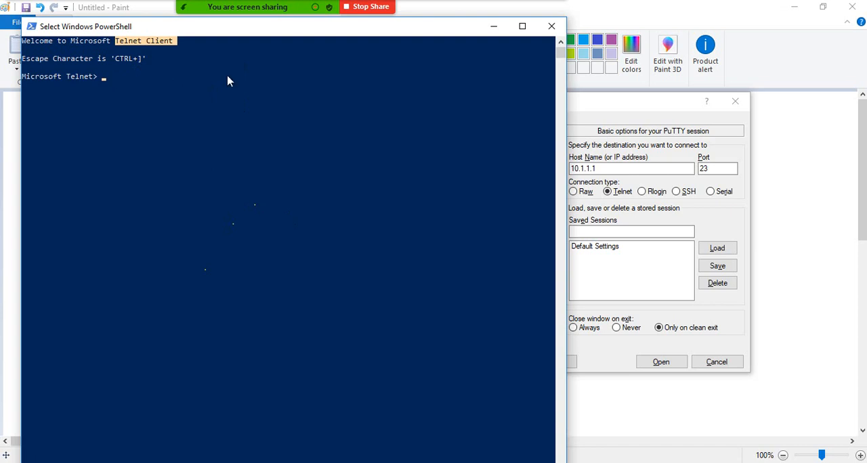
left_click(494, 26)
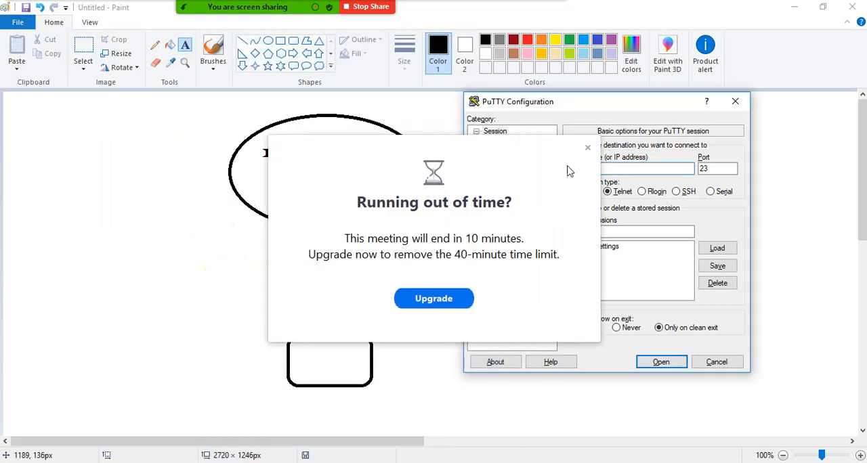
left_click(587, 148)
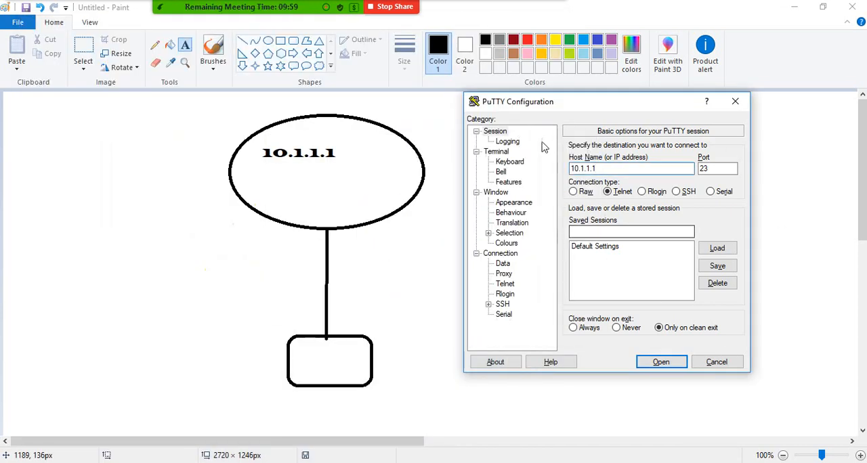
- Switch the PuTTY connection type to SSH and back to Telnet, and close the configuration window
left_click_drag(587, 110, 587, 100)
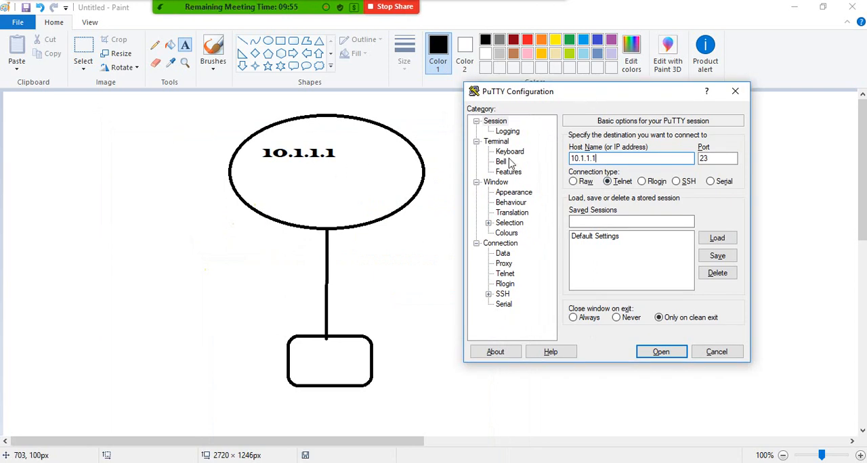
double_click(612, 160)
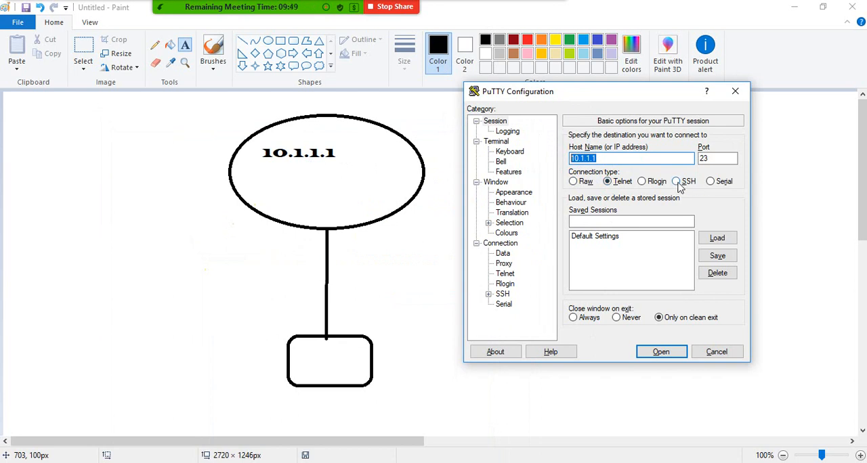
left_click(679, 183)
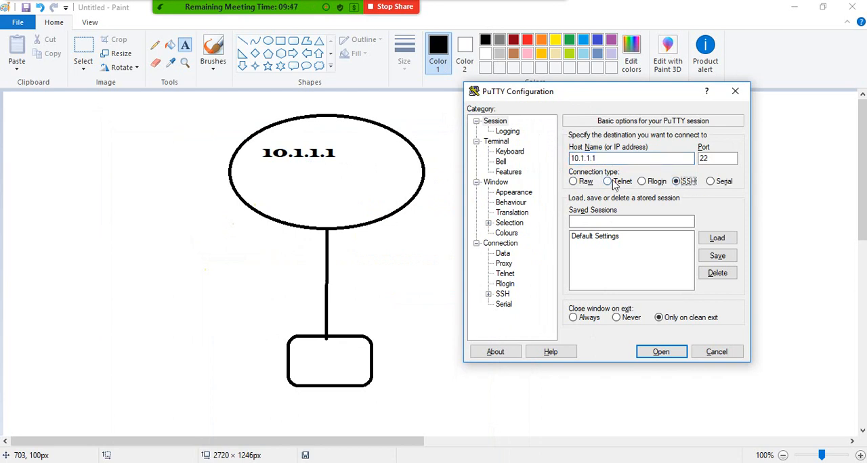
left_click(609, 181)
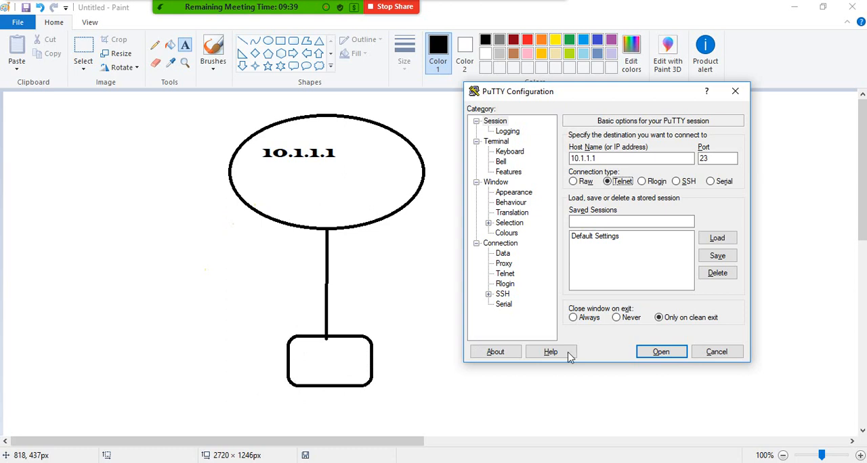
left_click(736, 91)
- Minimize Paint and bring up the GNS3 topology with the Chittagong router console beside it
left_click(795, 8)
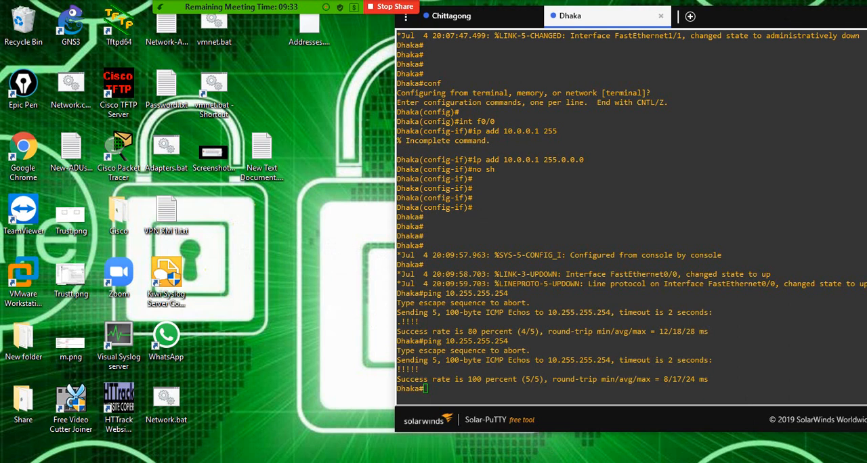
mouse_move(504, 459)
left_click(474, 462)
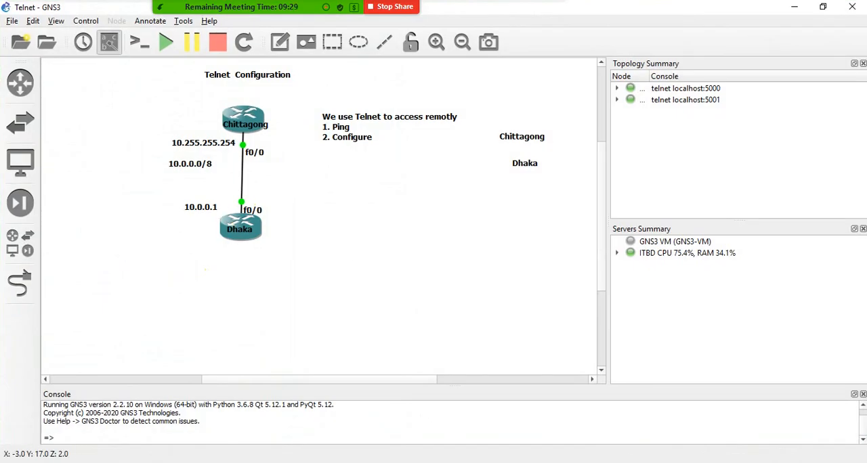
left_click(529, 462)
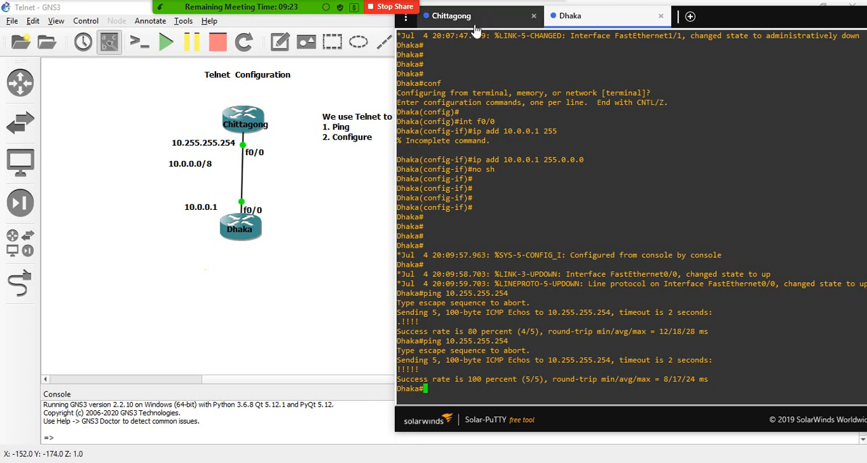
left_click(456, 16)
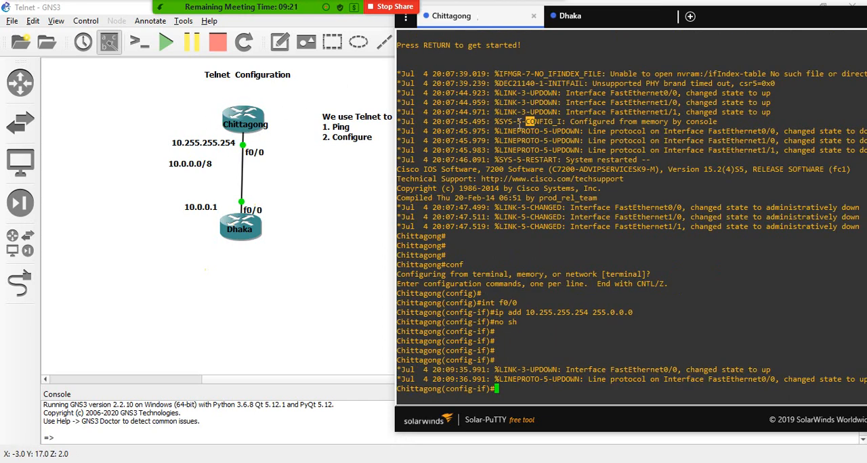
- Return Chittagong from interface configuration to global configuration mode with "exit"
type("ex")
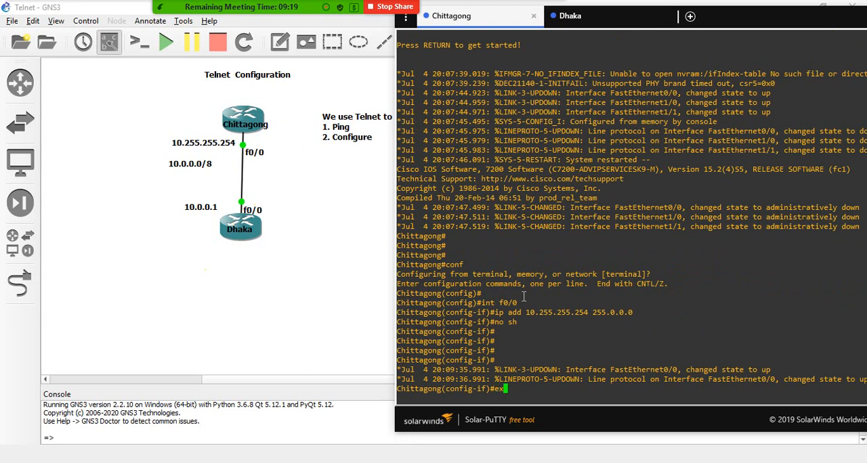
type("it")
key("Return")
key("Return")
key("Return")
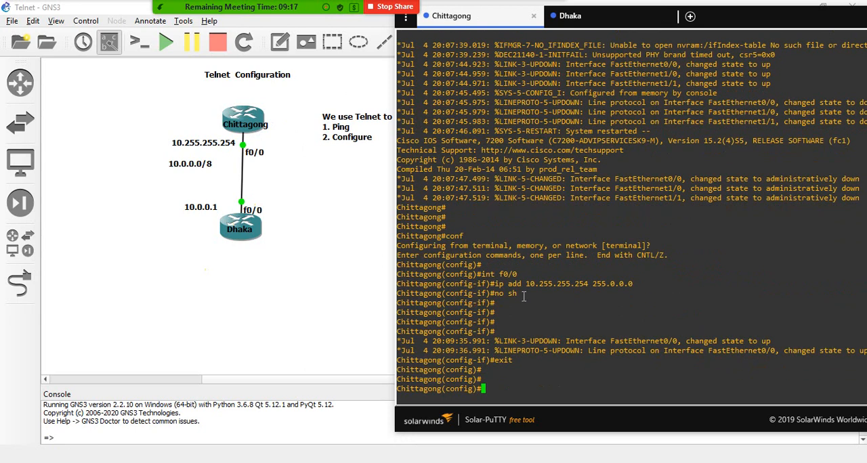
- Enter line configuration mode for the virtual terminal lines on Chittagong with "line vty 0 1"
type("line")
key("Tab")
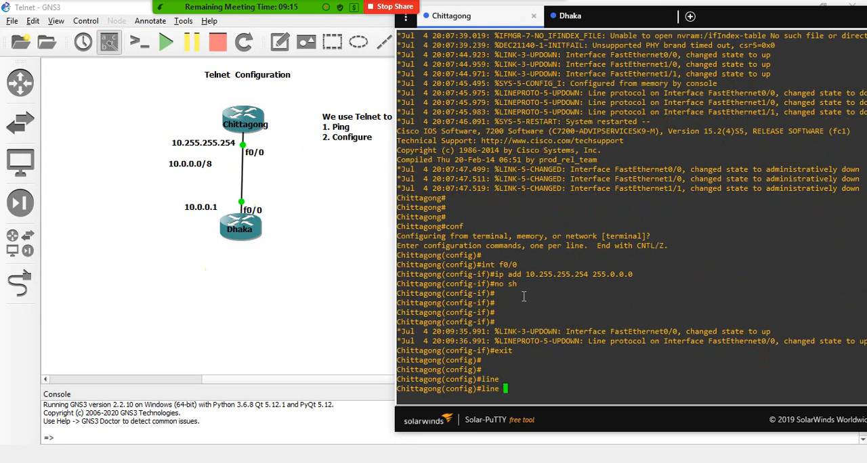
type("vty")
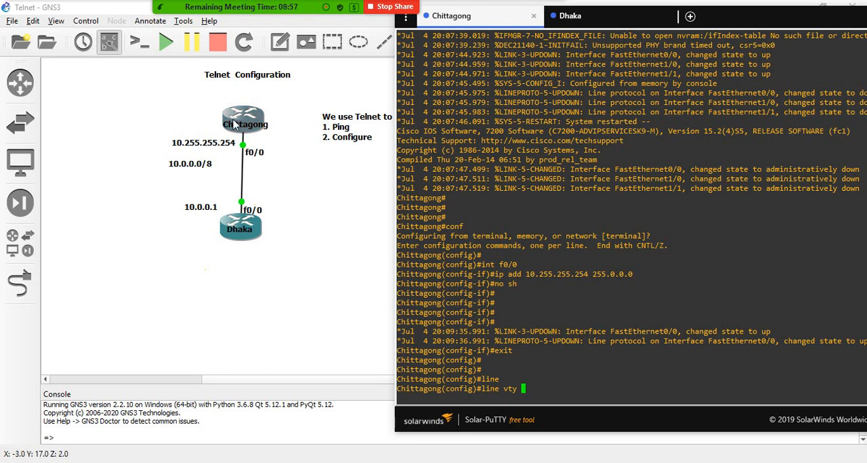
type("0 1")
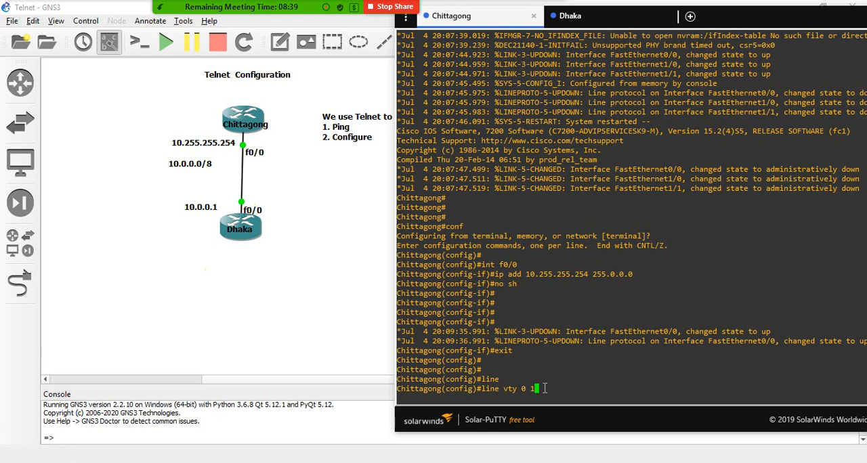
key("Return")
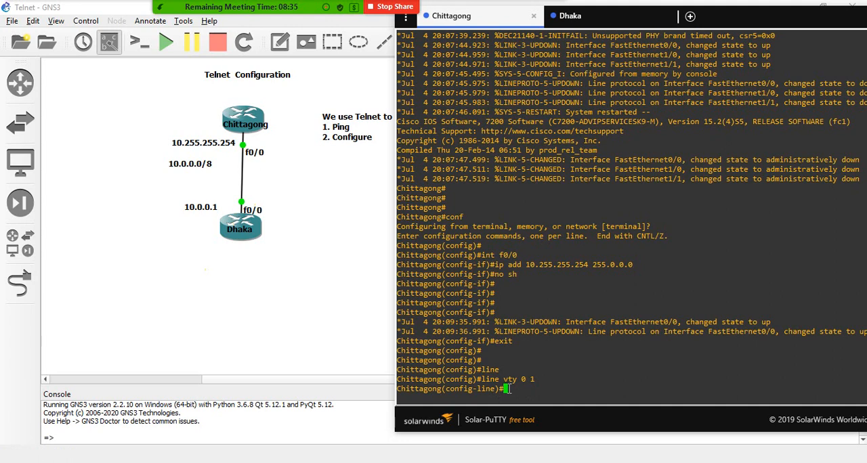
- Set the vty lines to authenticate against local user accounts with "login local"
type("login local")
key("Return")
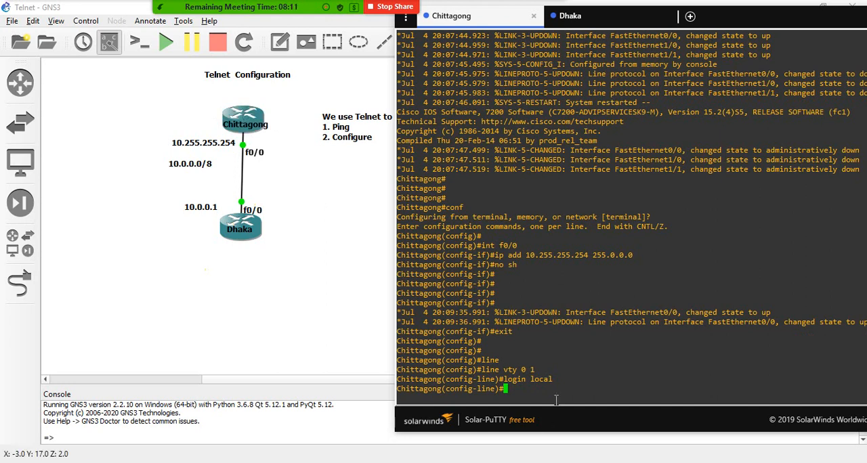
left_click_drag(560, 382, 531, 379)
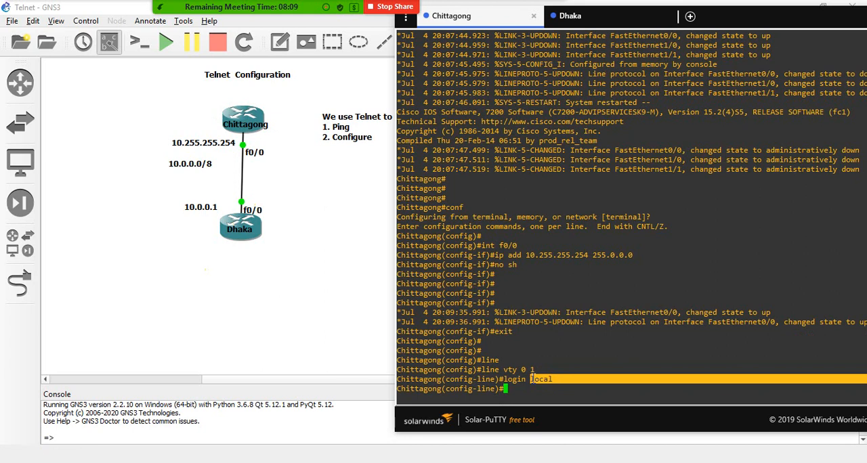
left_click(531, 379)
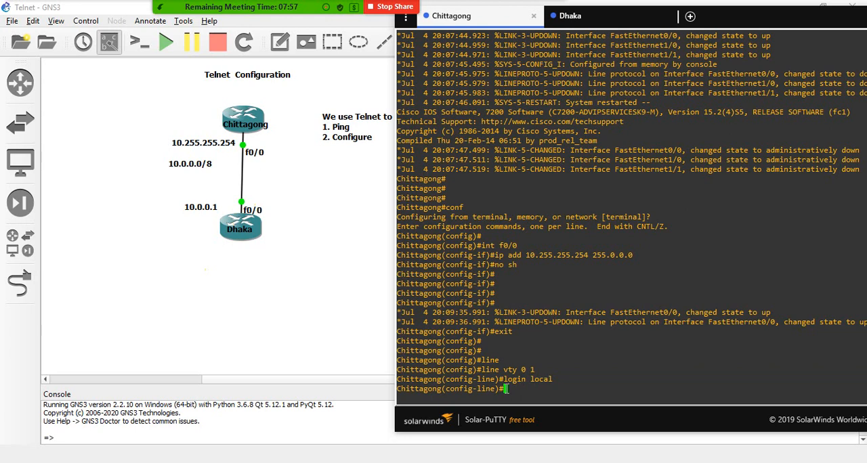
- List the available line configuration commands on Chittagong and quit the listing
type("?")
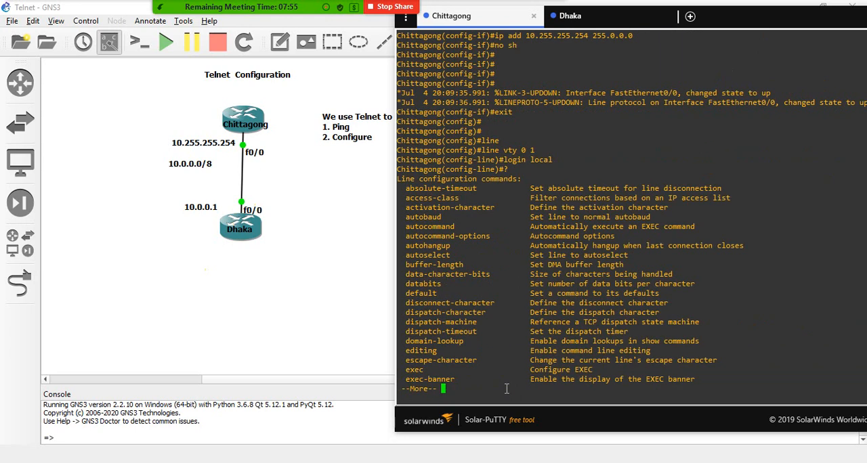
type("q")
type("r")
key("BackSpace")
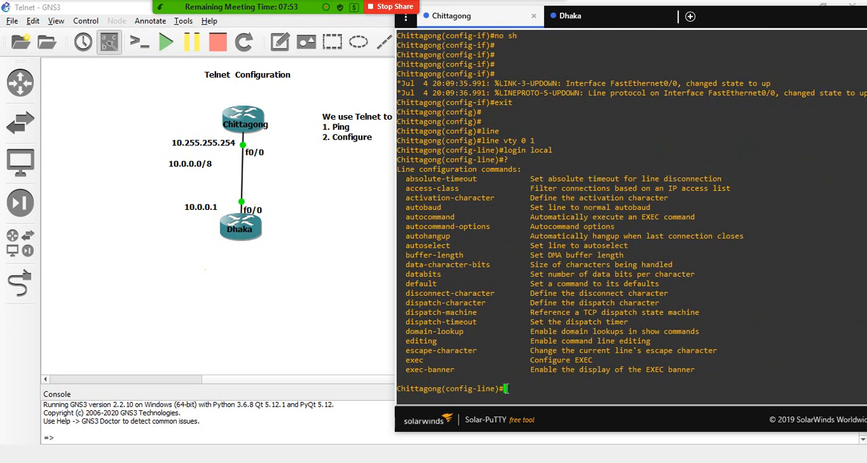
type("inp")
key("Tab")
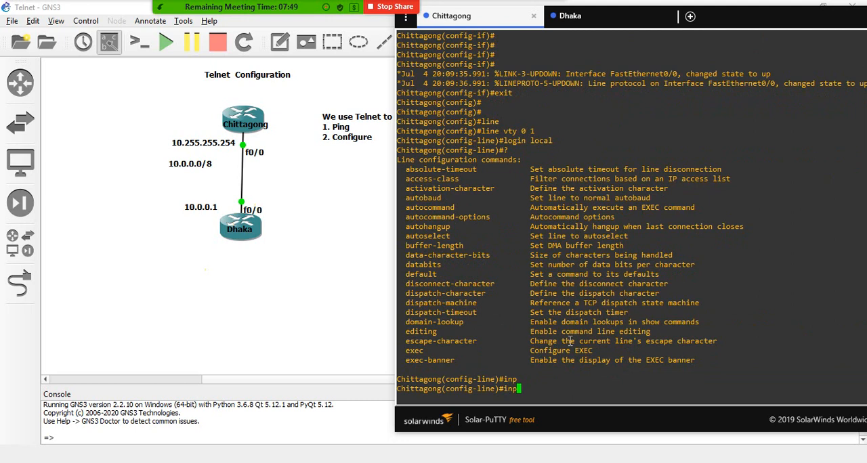
type("u")
key("Tab")
type("t")
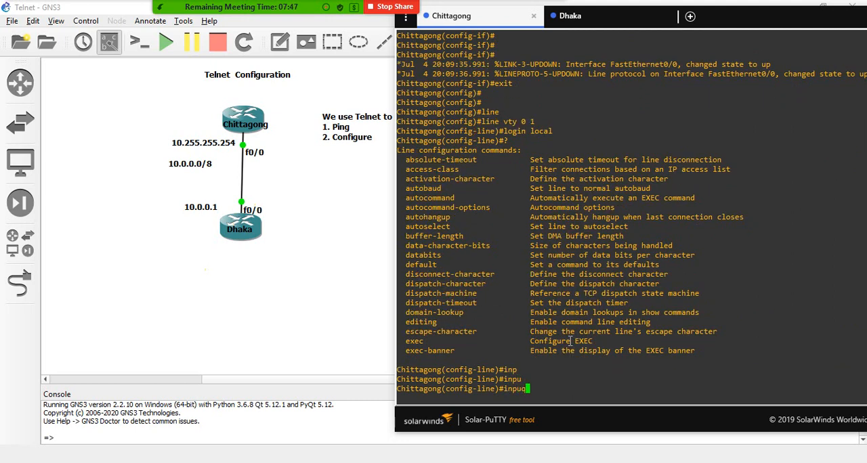
key("BackSpace")
key("Tab")
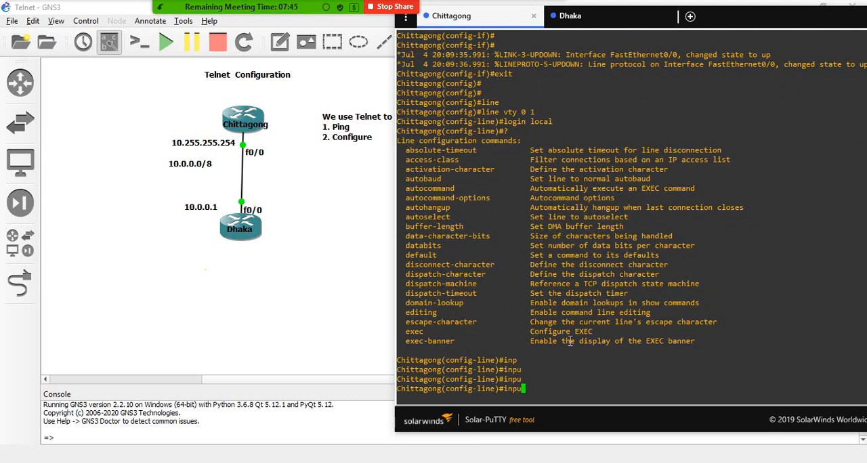
key("BackSpace")
key("BackSpace")
key("BackSpace")
key("BackSpace")
- List Chittagong's available line configuration commands and page through them to examine the "transport" entry and its description
type("?")
key("Return")
key("Return")
key("Return")
key("Return")
key("Return")
key("Return")
key("Return")
key("Return")
key("Return")
key("Return")
key("Return")
key("Return")
key("Return")
key("Return")
key("Return")
key("Return")
key("Return")
key("Return")
key("Return")
key("Return")
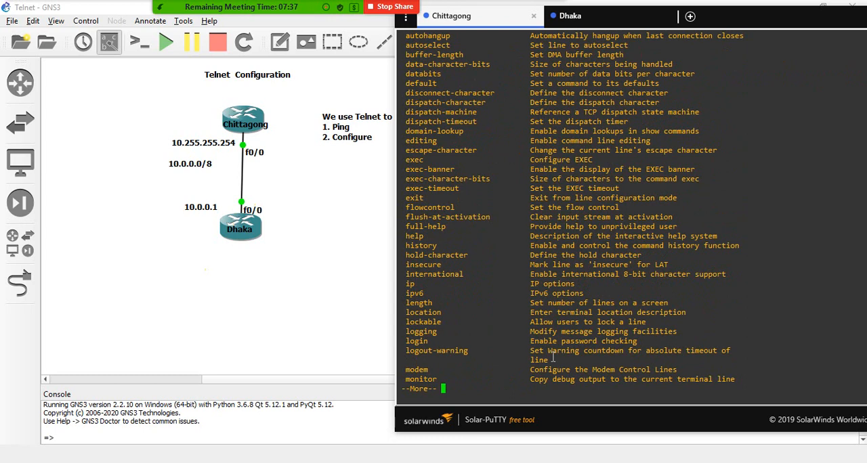
key("Return")
key("Return")
key("Return")
key("Return")
key("Return")
key("Return")
key("Return")
key("Return")
key("Return")
key("Return")
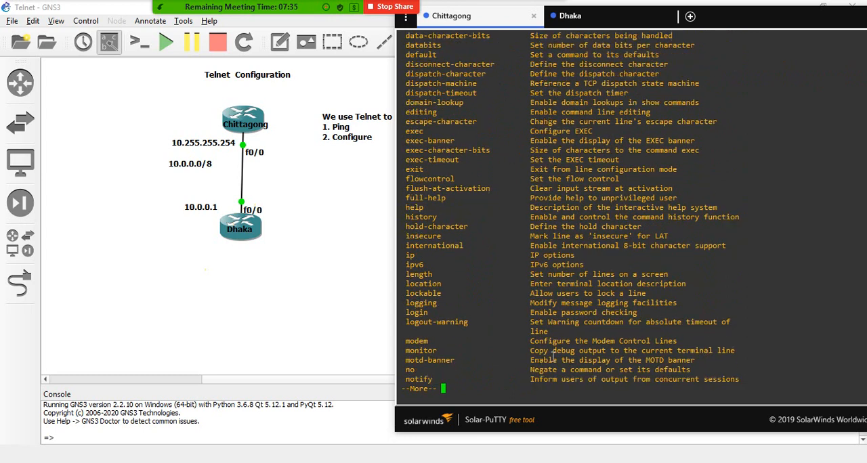
key("Return")
key("Return")
key("Return")
key("Return")
key("Return")
key("Return")
key("Return")
key("Return")
key("Return")
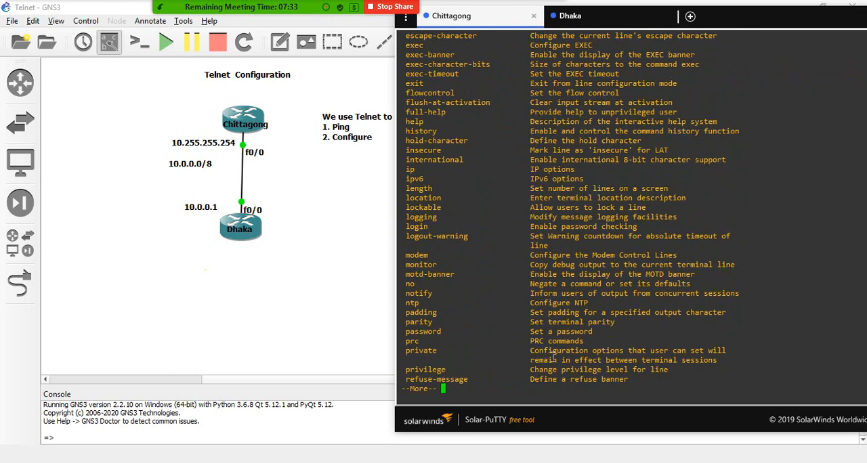
key("Return")
key("Return")
key("Return")
key("Return")
key("Return")
key("Return")
key("Return")
key("Return")
key("Return")
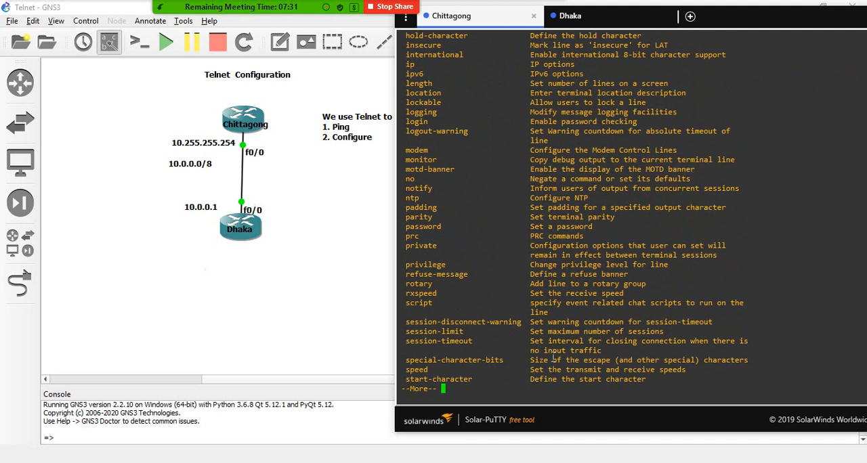
key("Return")
key("Return")
key("Return")
key("Return")
key("Return")
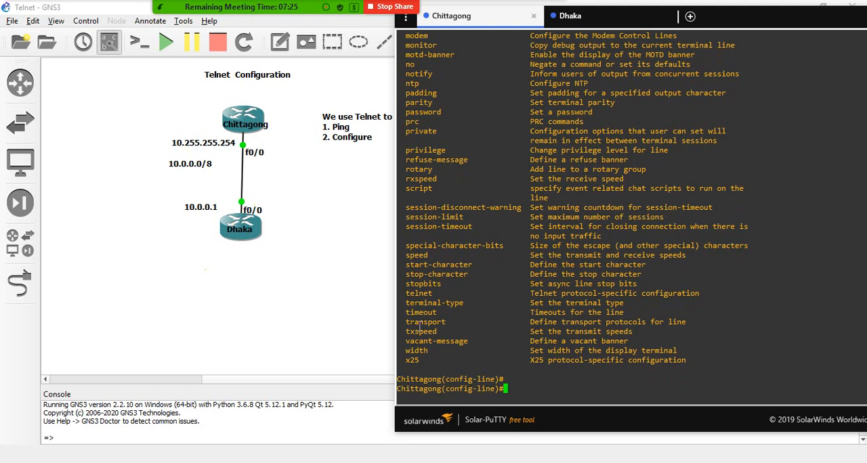
left_click_drag(406, 322, 449, 325)
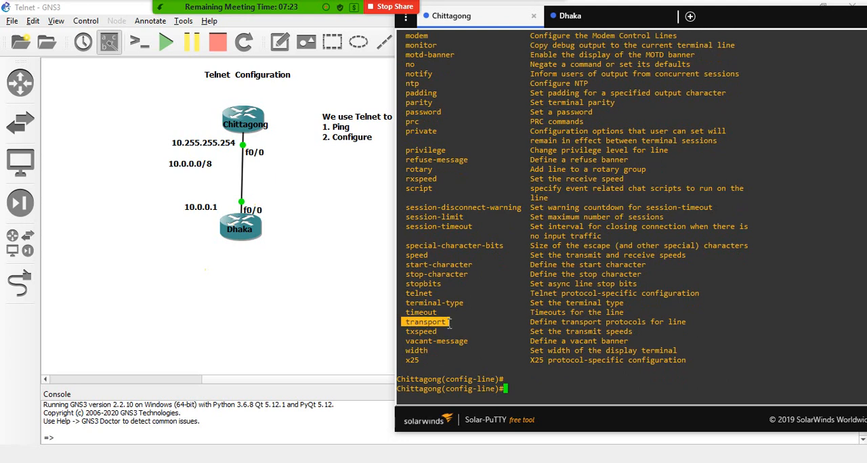
left_click_drag(529, 323, 688, 330)
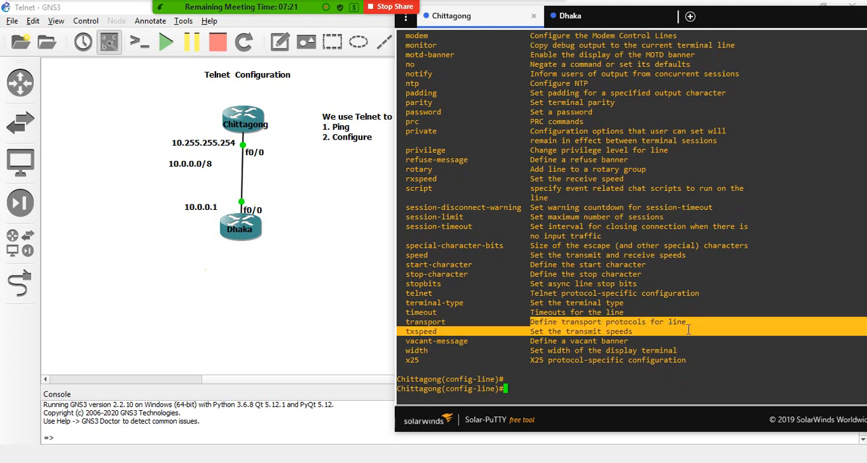
- Start the "transport input" command on Chittagong's vty lines, listing the available options for "transport" and its input protocols
left_click(543, 393)
type("t")
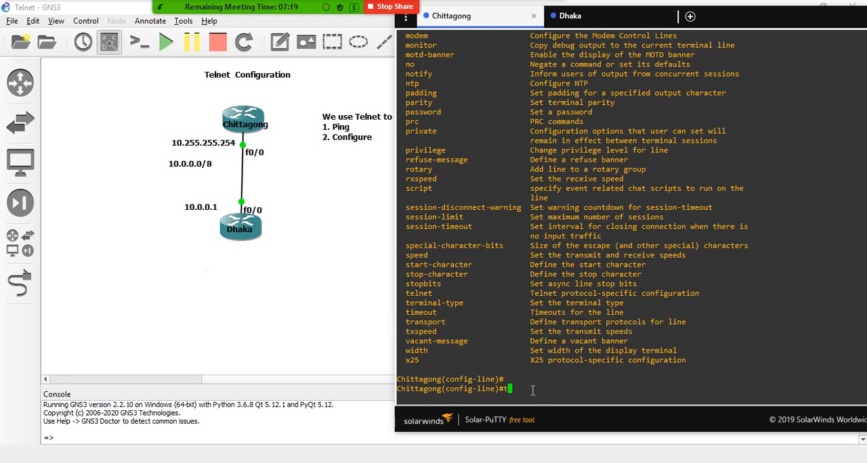
type("ra")
key("Tab")
type("?")
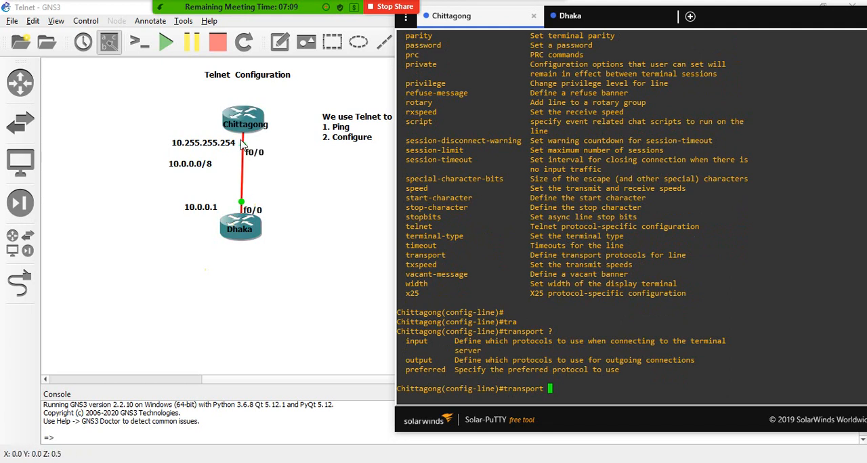
type("in")
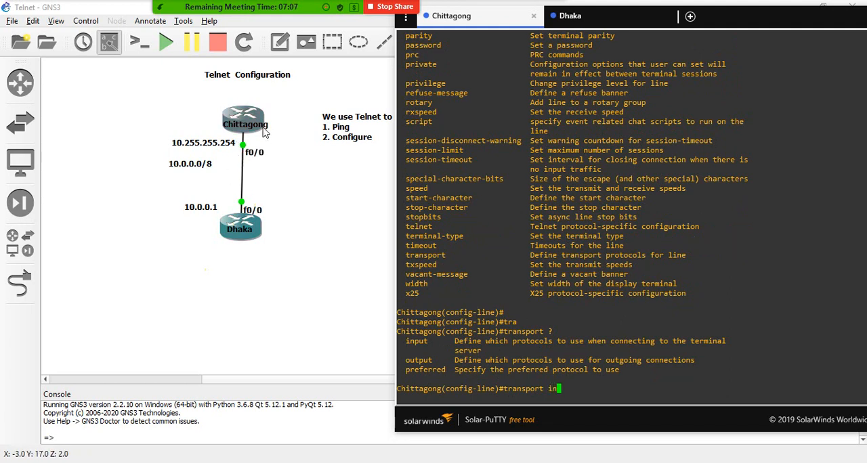
key("Tab")
type("?")
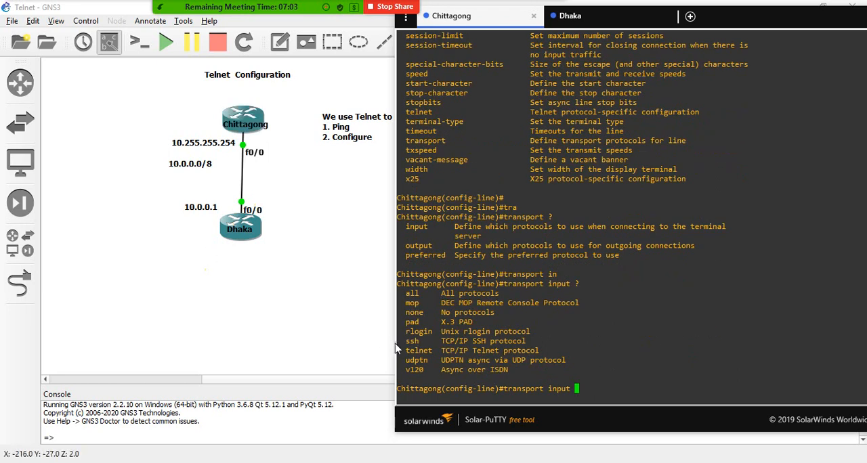
left_click_drag(406, 353, 431, 351)
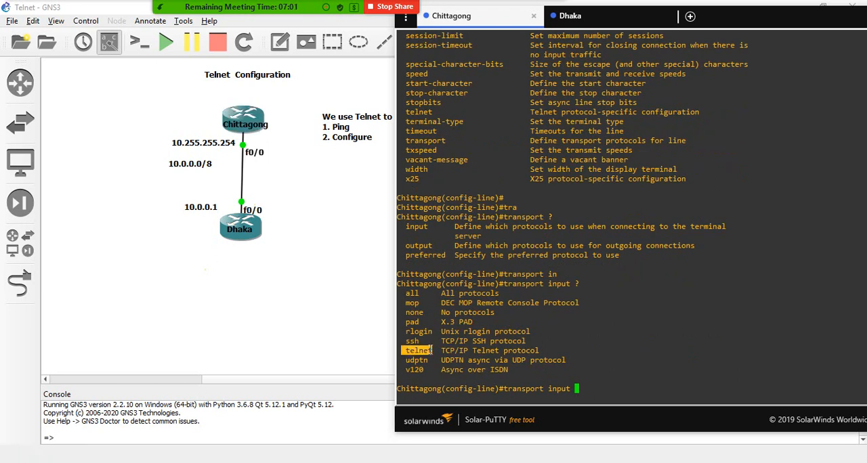
left_click(433, 351)
double_click(407, 345)
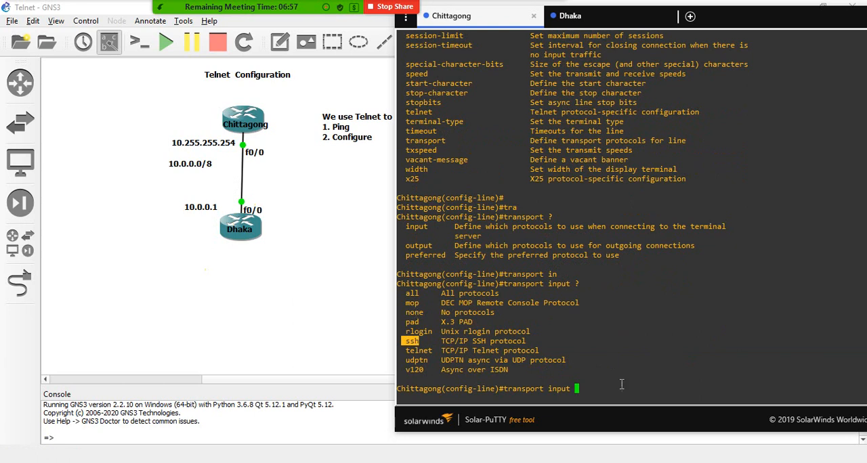
- Complete and run the command as "transport input telnet" to allow Telnet connections on the vty lines
left_click(577, 390)
type("telnet")
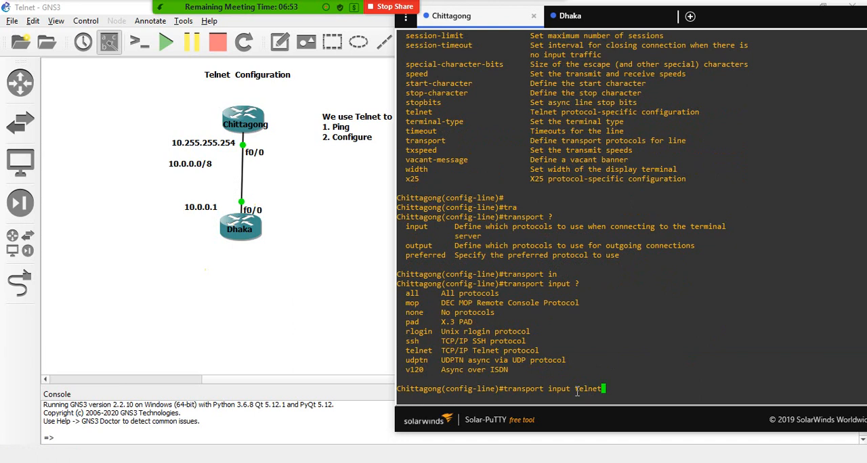
key("Return")
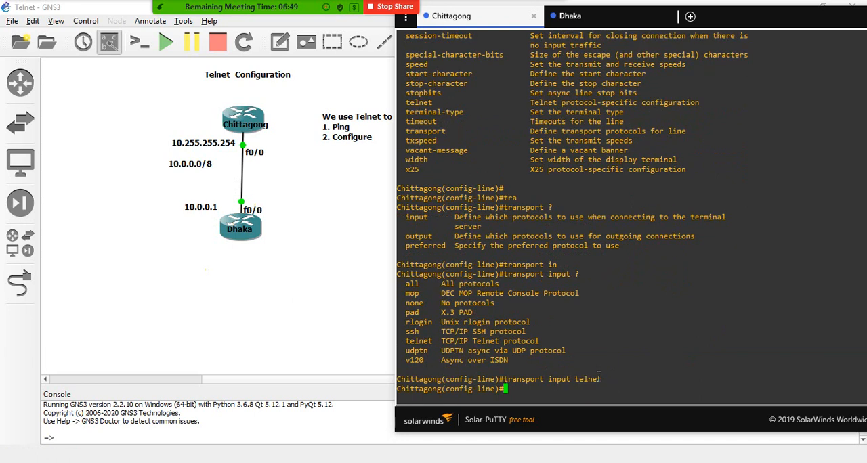
- Compare the "transport input telnet" setting with the connection types in the PuTTY Configuration window, and close that window
left_click_drag(607, 380, 578, 381)
left_click(587, 380)
left_click(578, 380)
left_click_drag(575, 381, 602, 381)
left_click(587, 380)
left_click(437, 202)
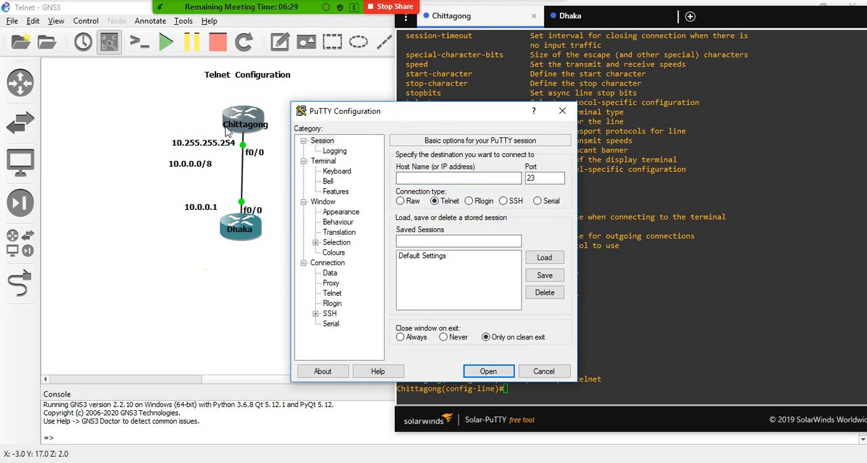
left_click_drag(366, 113, 200, 168)
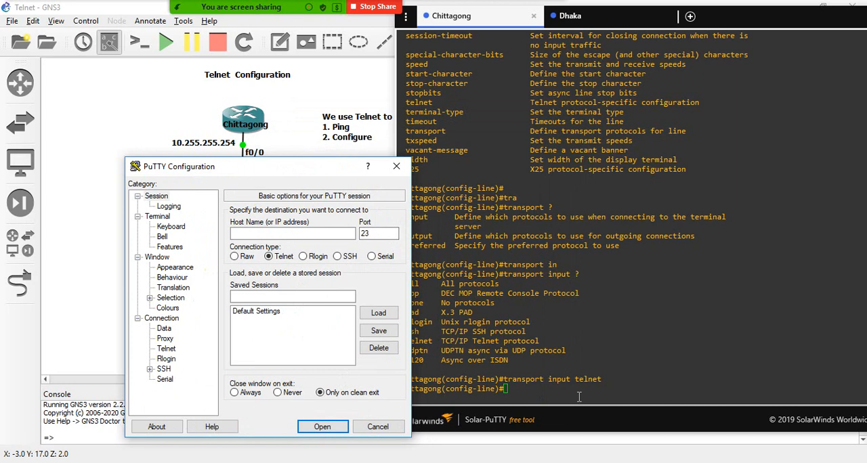
left_click_drag(574, 380, 602, 380)
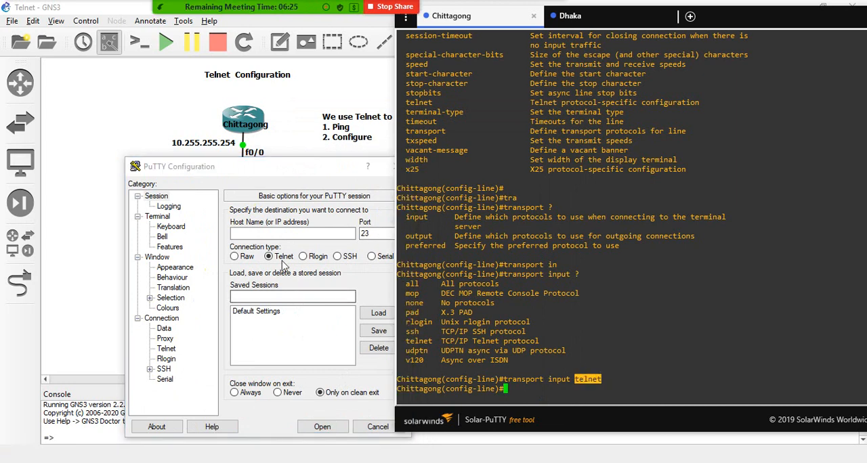
left_click(332, 249)
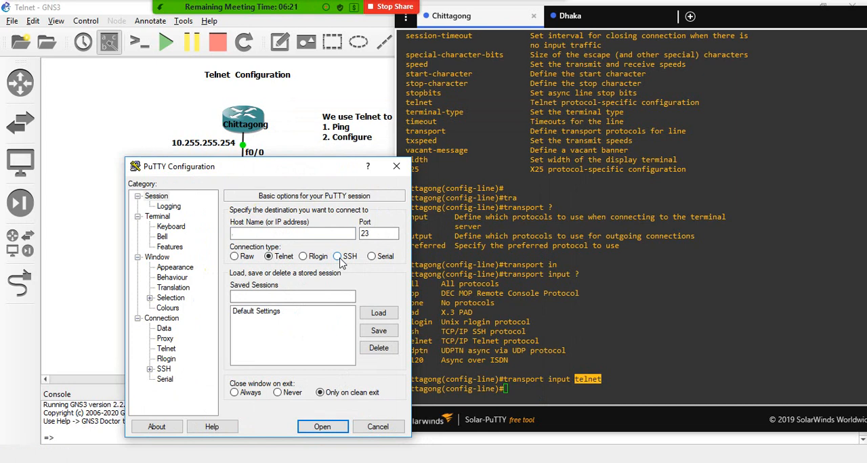
left_click(396, 166)
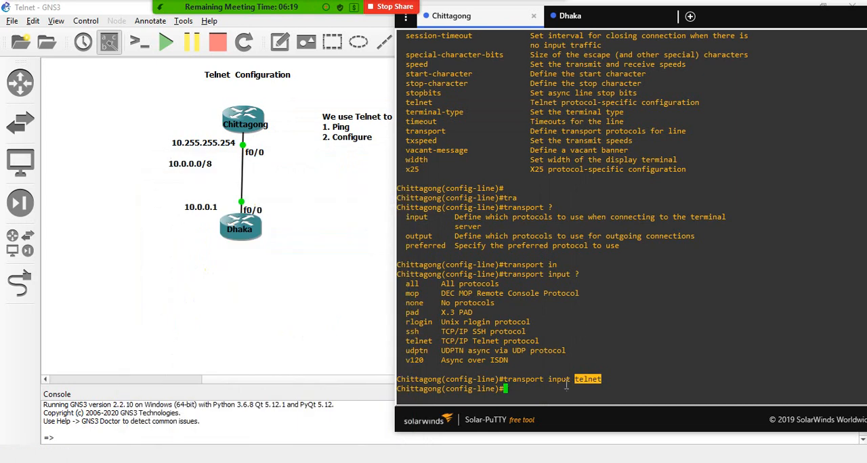
left_click(546, 394)
left_click_drag(604, 380, 501, 380)
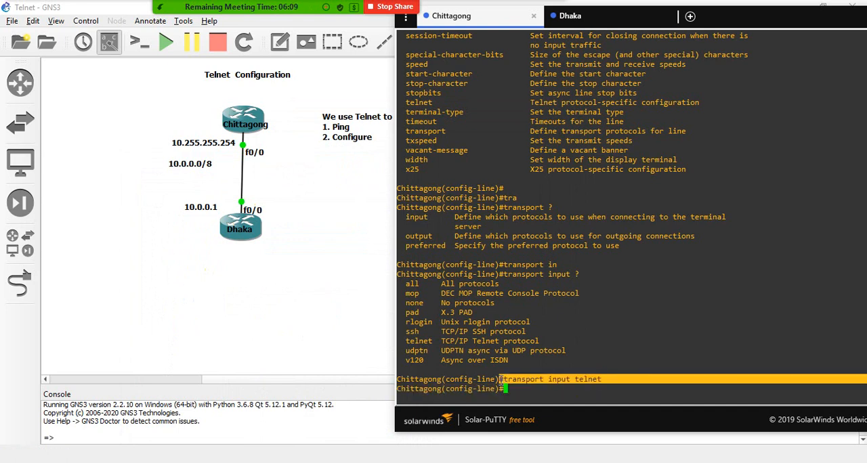
left_click(505, 381)
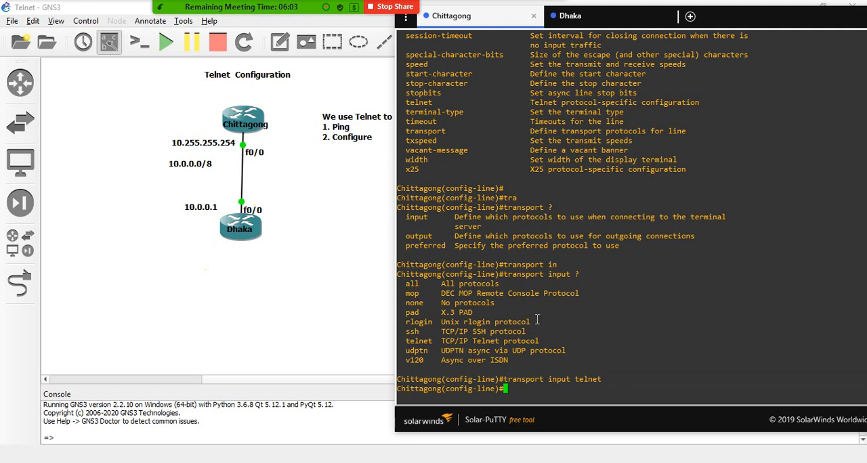
type("login local")
key("Down")
key("Down")
key("Up")
key("Up")
key("Down")
key("Down")
- Return Chittagong from line configuration to global configuration mode with "exit"
type("exit")
key("Return")
key("Return")
key("Return")
key("Return")
- Create a local user account on Chittagong with the username "itbd" and enter its account password
type("us")
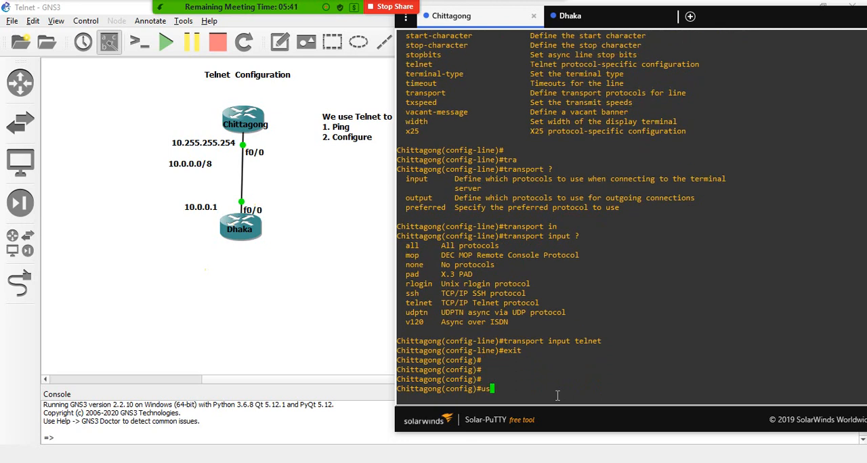
type("ername itbd password itbd")
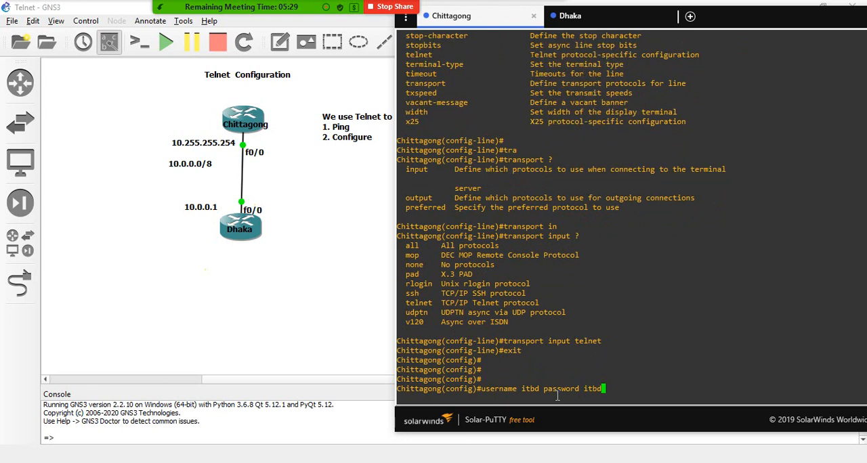
key("Return")
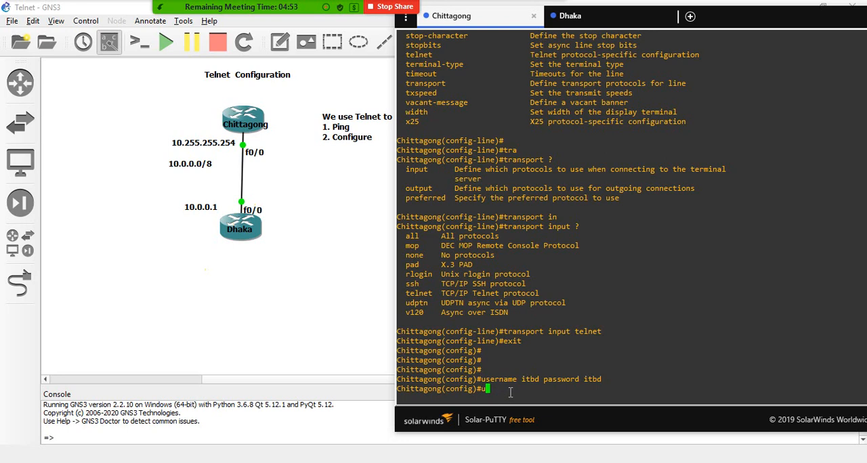
- Create a second local user account on Chittagong, entering the person's username and the account password
key("BackSpace")
key("BackSpace")
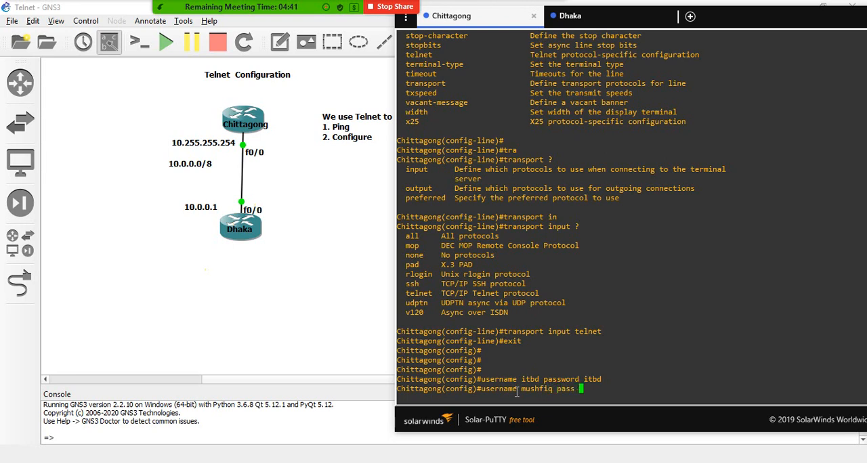
key("Return")
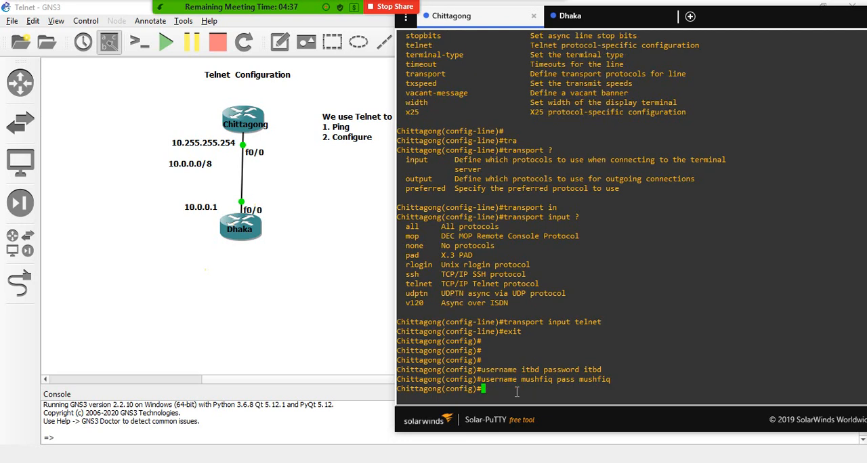
left_click_drag(648, 389, 399, 367)
left_click(483, 395)
key("Up")
key("Up")
key("Up")
key("Up")
key("Up")
left_click_drag(482, 389, 613, 379)
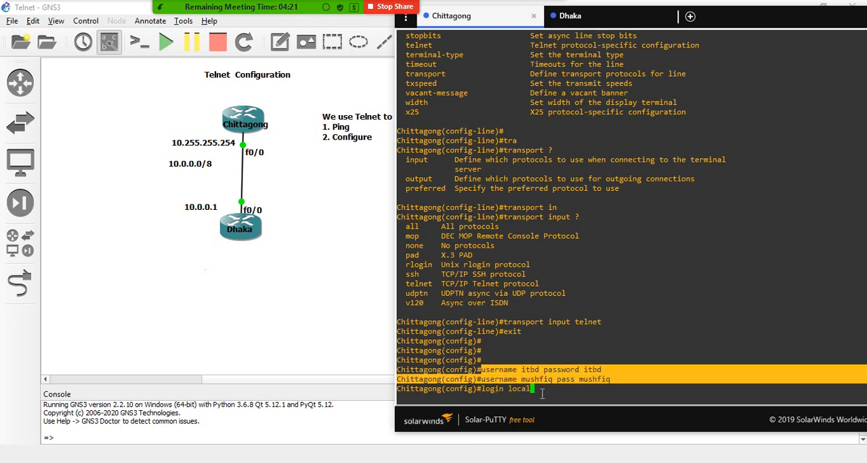
left_click(573, 374)
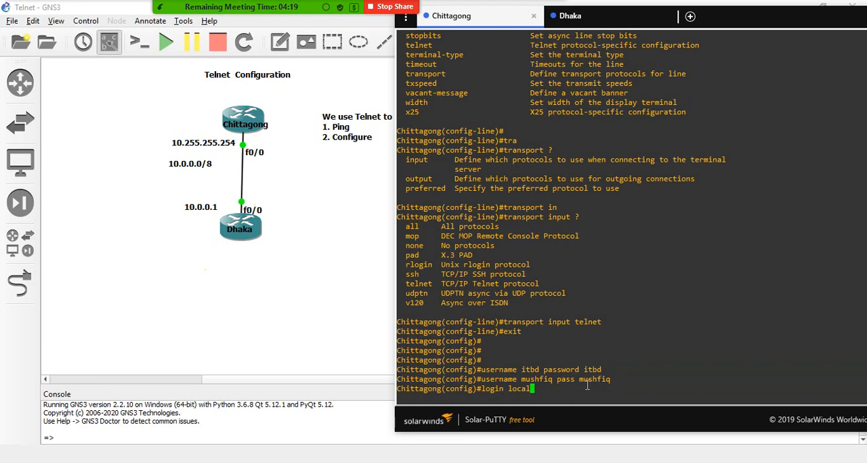
key("BackSpace")
key("BackSpace")
key("BackSpace")
key("BackSpace")
key("BackSpace")
key("BackSpace")
key("BackSpace")
key("BackSpace")
key("BackSpace")
key("BackSpace")
key("BackSpace")
- Leave configuration mode for privileged EXEC mode on Chittagong and re-enter global configuration from the terminal with "conf"
key("ctrl+z")
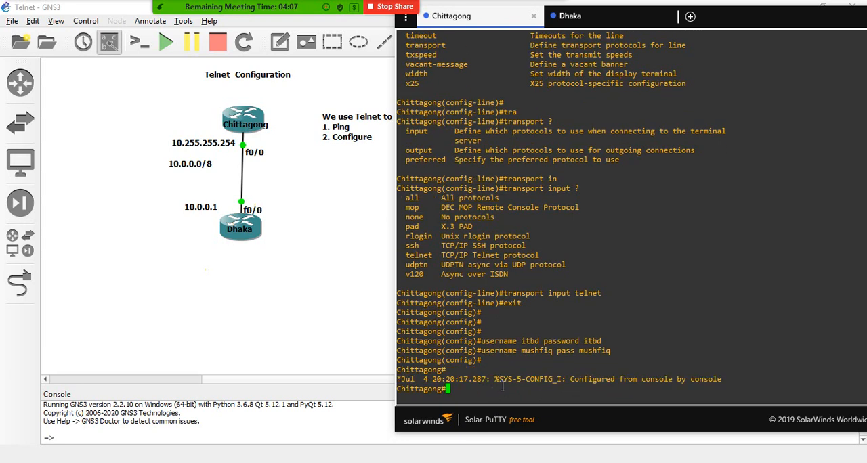
key("Return")
key("Return")
key("Return")
type("conf")
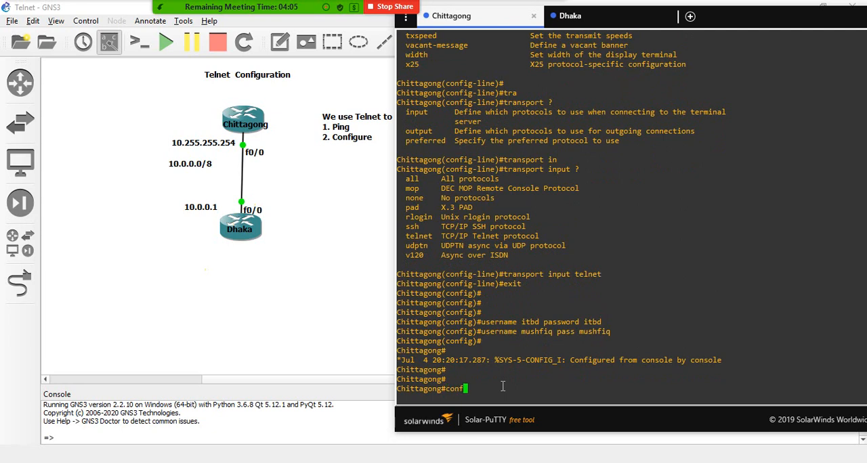
key("Return")
key("Return")
- Set Chittagong's privileged-mode password with "enable password", entering the enable password
type("e")
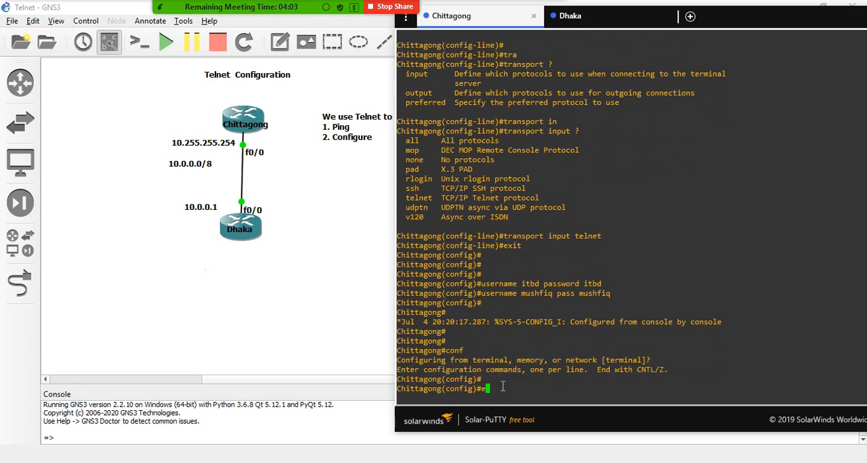
type("nable pass")
key("Tab")
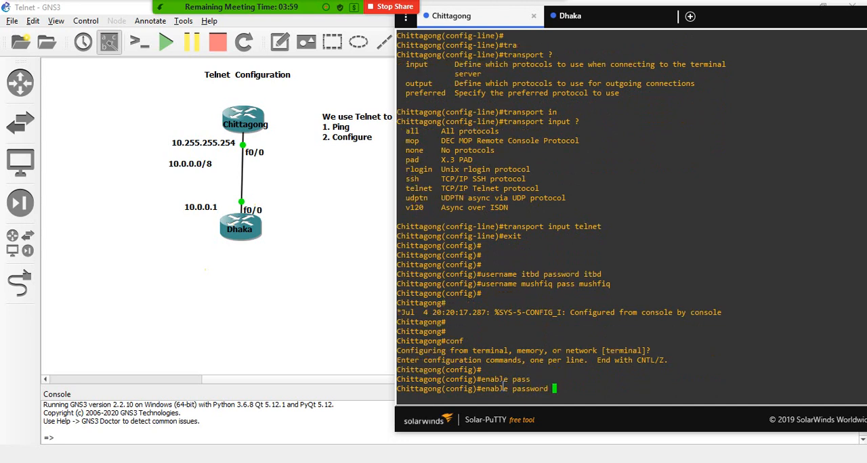
type("cisco")
key("Return")
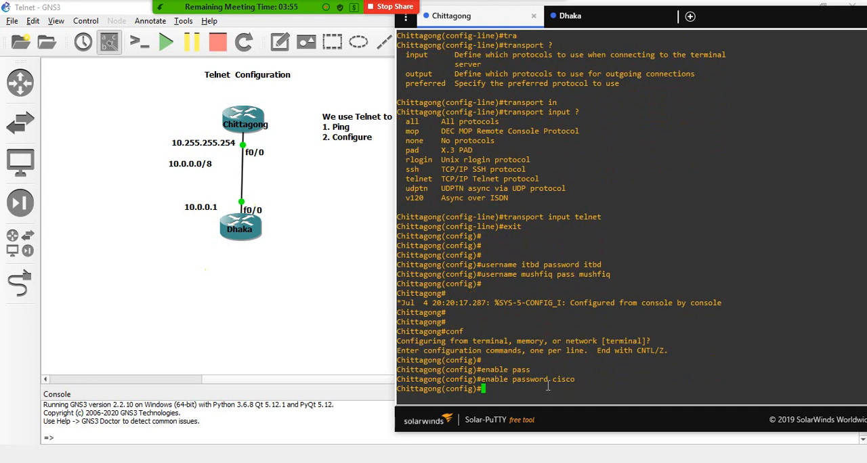
left_click_drag(552, 379, 576, 380)
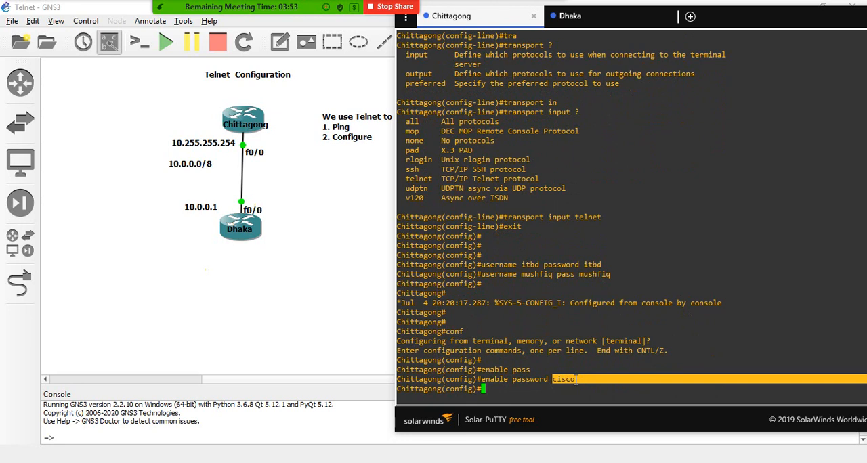
left_click_drag(481, 379, 398, 377)
left_click(580, 380)
left_click(450, 378)
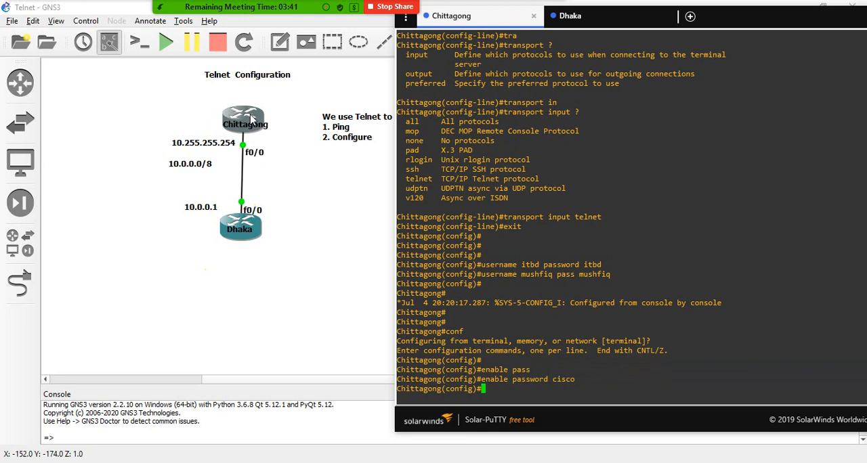
left_click_drag(481, 379, 576, 378)
left_click(577, 378)
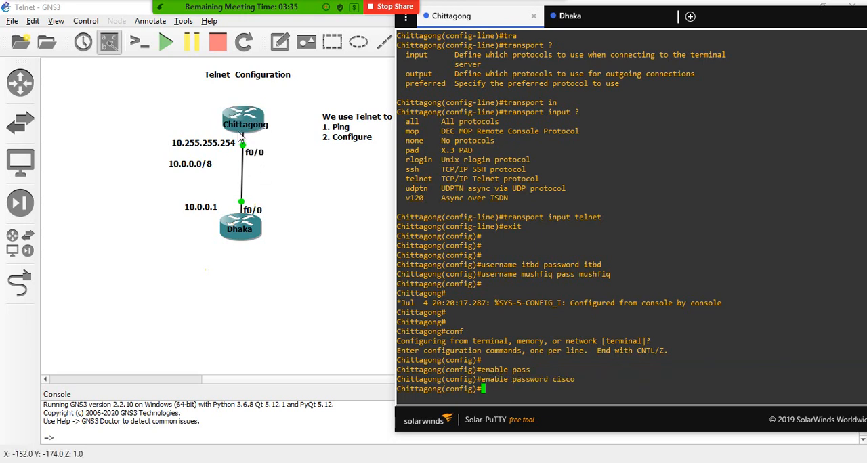
- Switch to the Dhaka router's console and bring up a fresh, empty privileged EXEC prompt
left_click(596, 16)
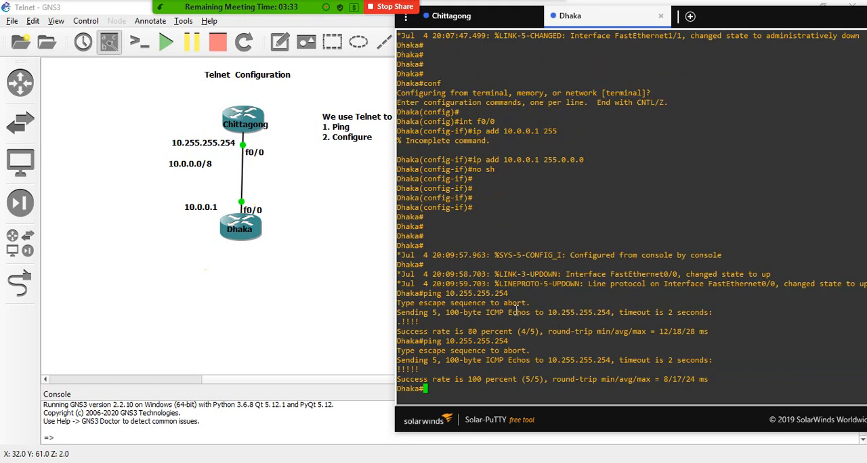
type("te")
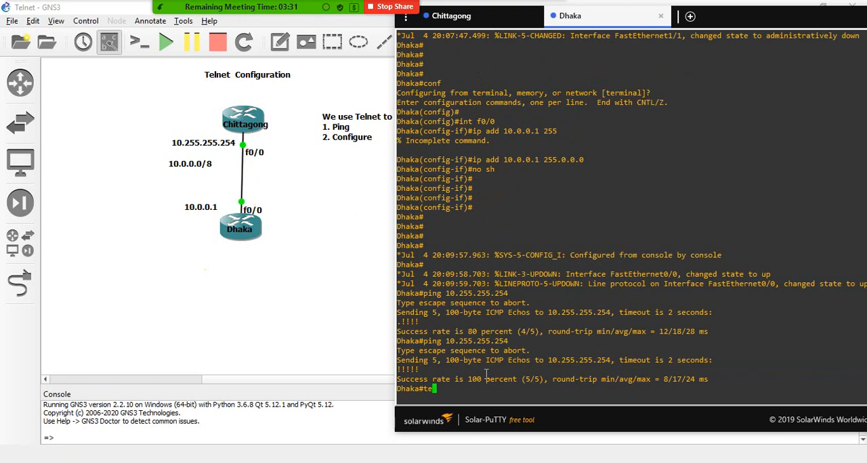
key("BackSpace")
key("BackSpace")
key("Return")
key("Return")
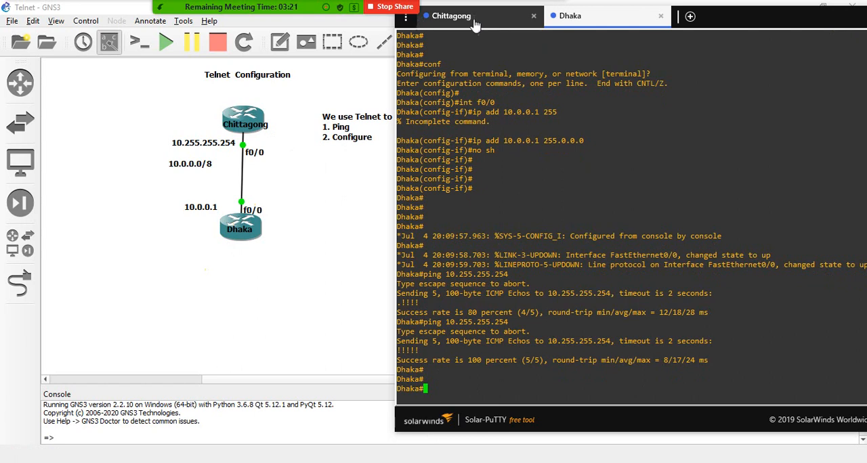
type("ping")
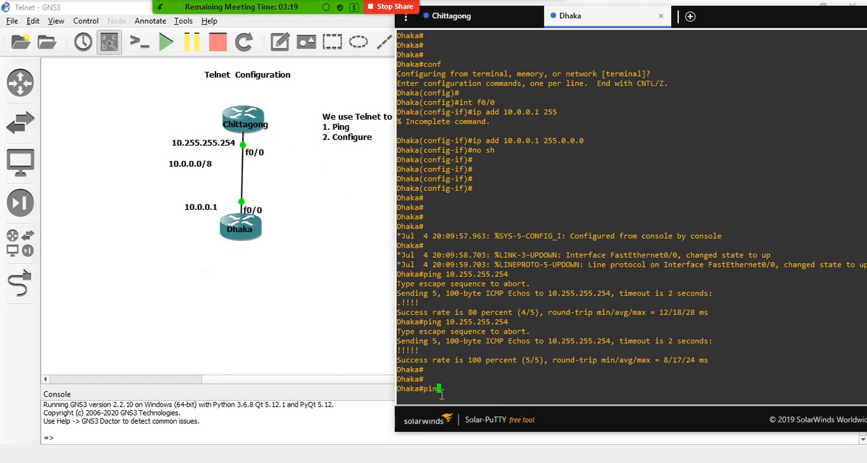
key("BackSpace")
key("BackSpace")
key("BackSpace")
key("BackSpace")
key("BackSpace")
- Open a Telnet session from Dhaka to Chittagong at 10.255.255.254
type("telnet ")
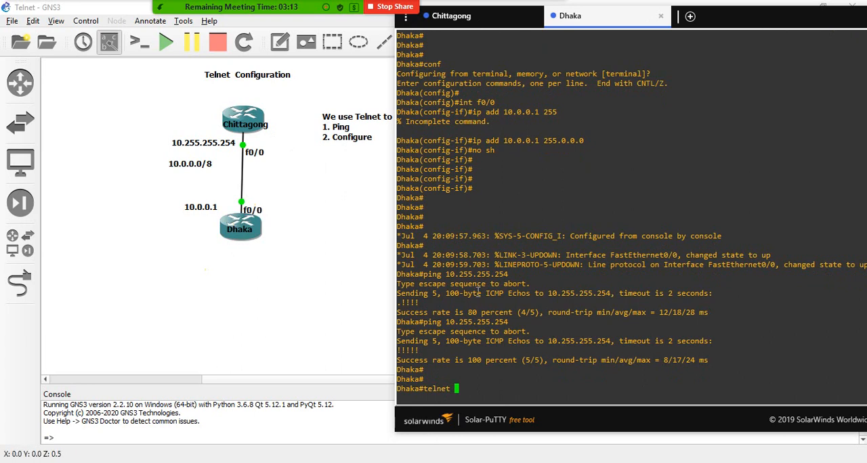
type("10.2")
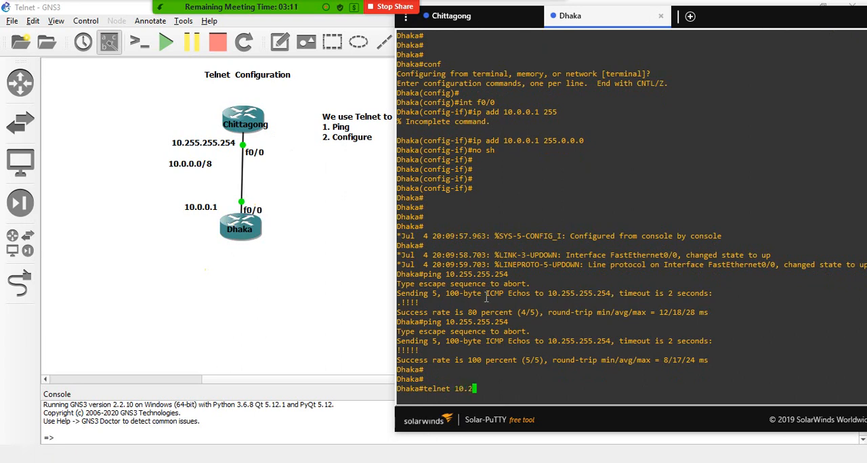
type("55.255.254")
key("Return")
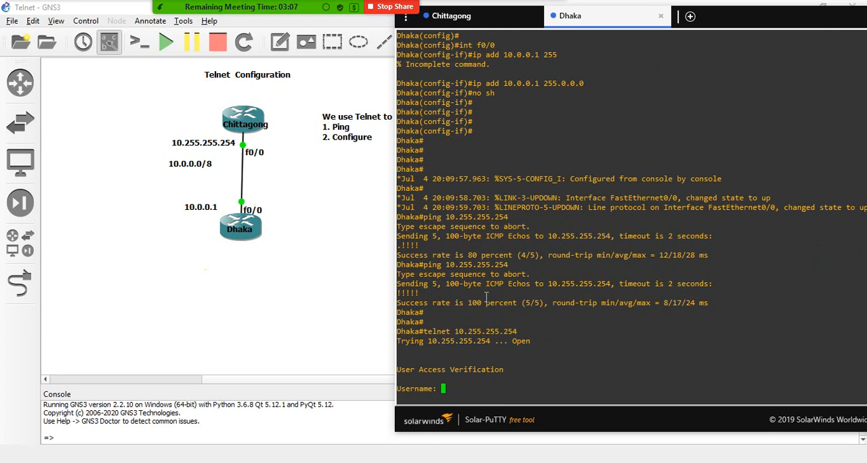
- Log in to the Telnet session with the username "itbd" and enter the account password
type("itbd")
key("Return")
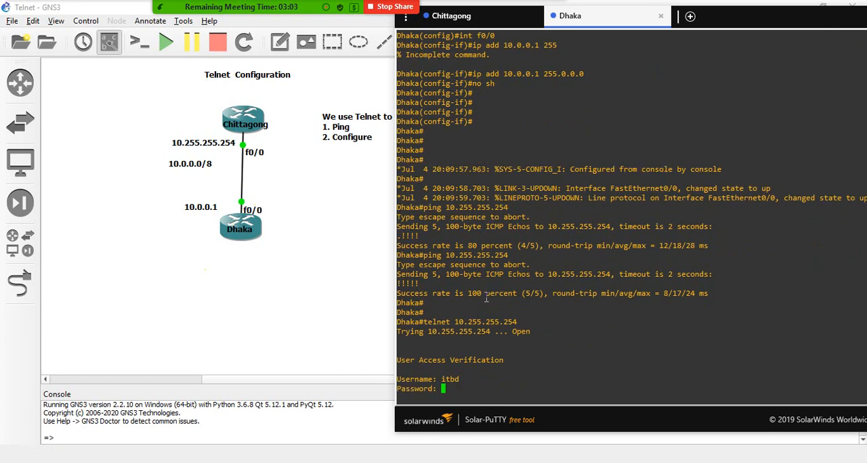
key("Return")
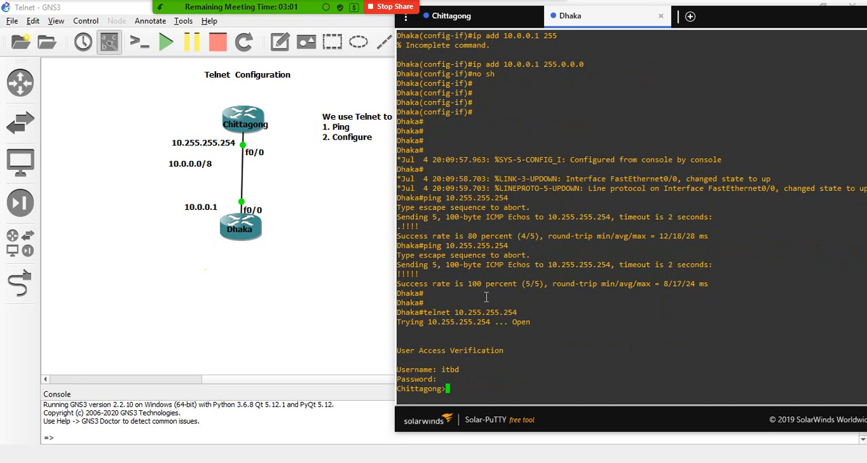
key("Return")
key("Return")
key("Return")
key("Return")
key("Return")
key("Return")
key("Return")
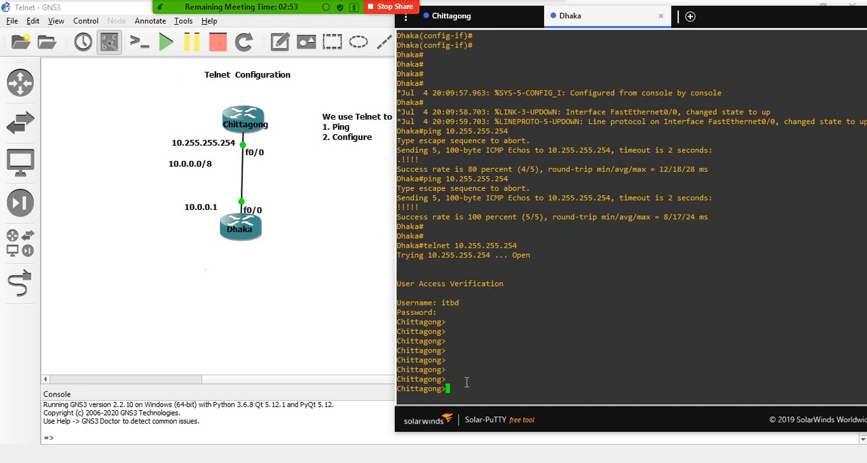
- Raise the remote Chittagong session to privileged EXEC mode with "en", entering the enable password
type("en")
key("Return")
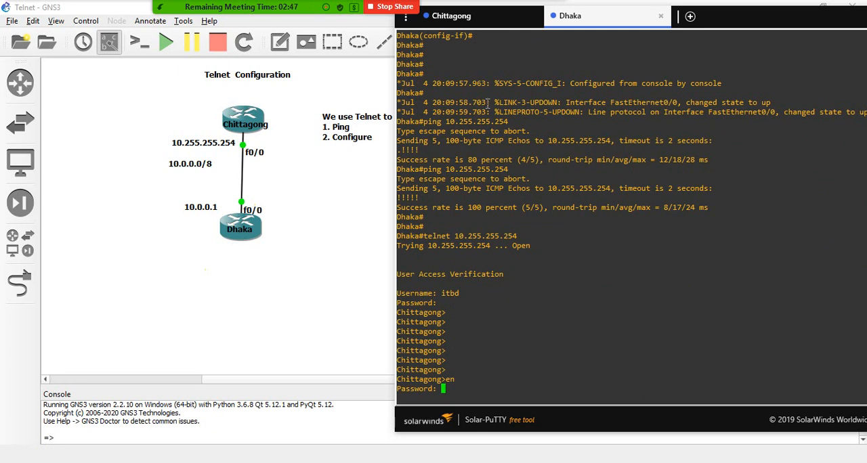
left_click(449, 15)
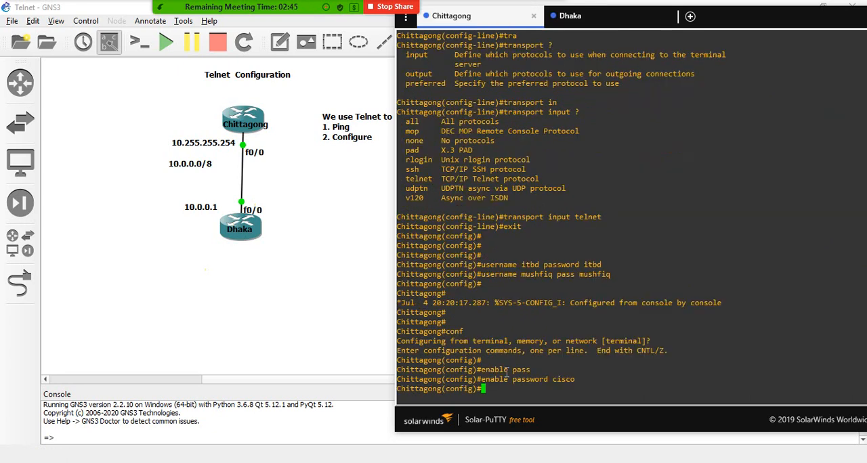
left_click_drag(484, 381, 483, 391)
left_click(570, 16)
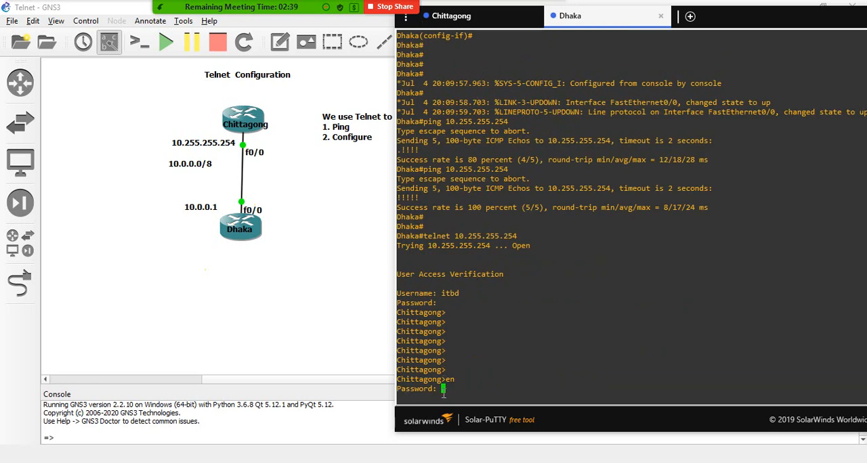
left_click_drag(400, 388, 439, 393)
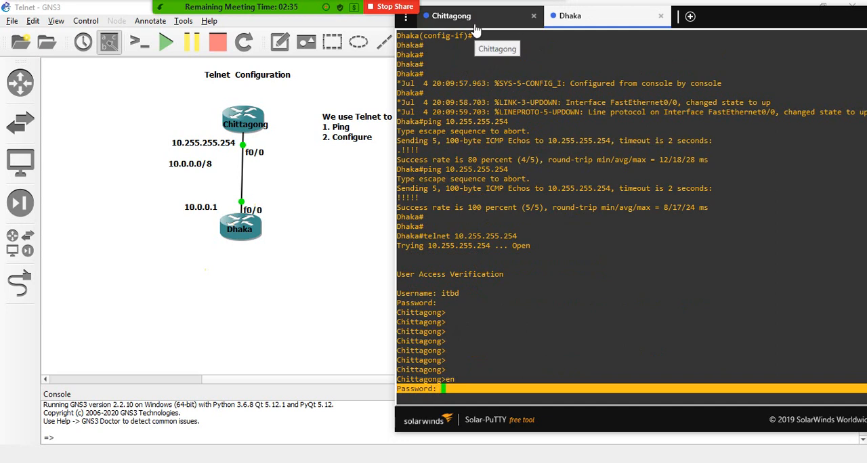
left_click(453, 384)
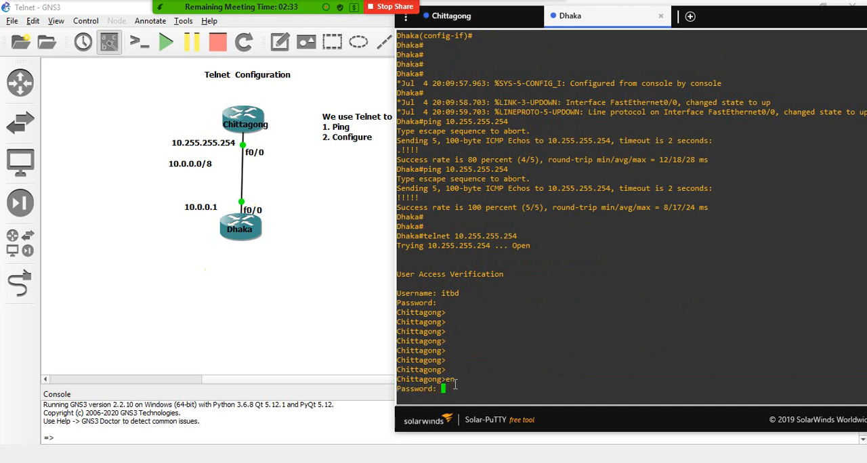
key("Return")
key("Return")
key("Return")
key("Return")
key("Return")
key("Return")
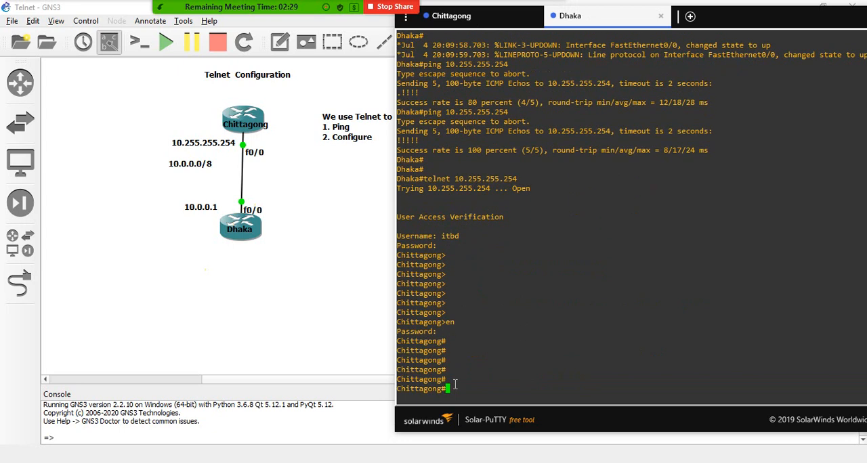
- Enter global configuration mode in the remote Chittagong session with "conf", accepting the terminal source
type("conf")
key("Return")
key("Return")
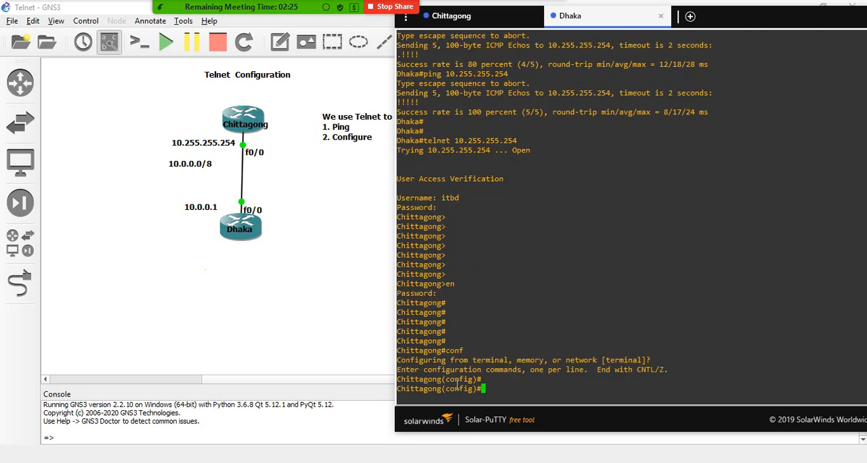
- List Chittagong's interface addresses and status on its own console with "do sh ip int br"
left_click(474, 19)
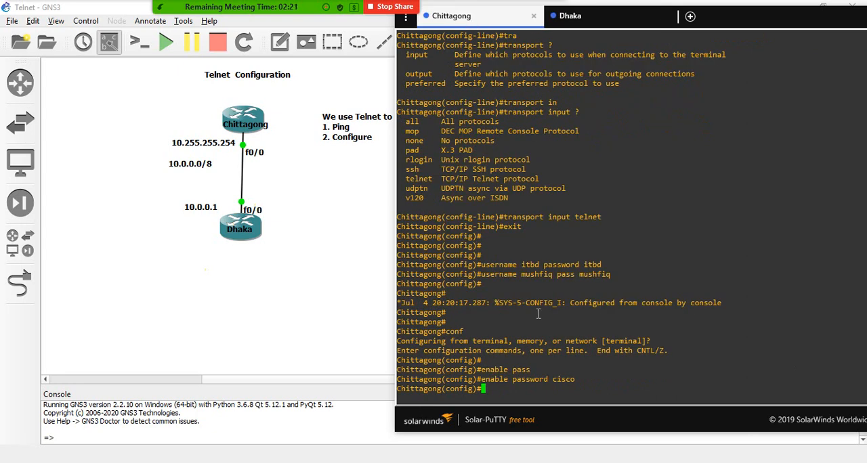
type("do sh ip int br")
key("Return")
key("Return")
key("Return")
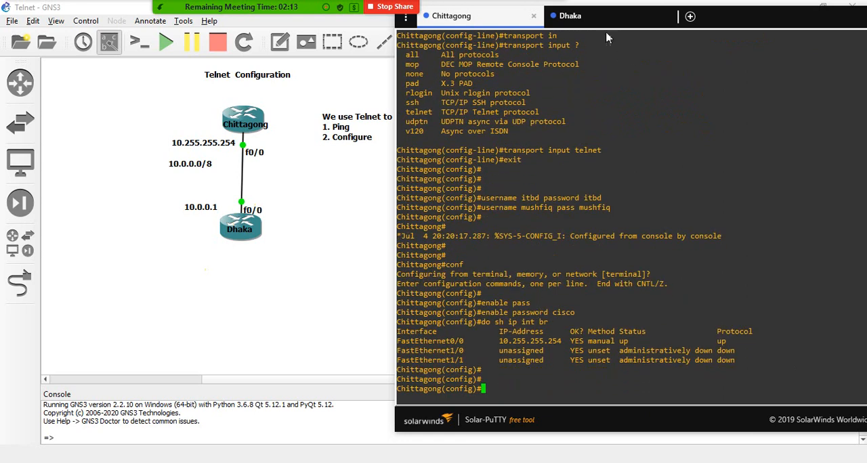
- In the Telnet session on the Dhaka console, assign Chittagong's interface f1/1 the address 1.1.1.1 with mask 255.0.0.0
left_click(571, 24)
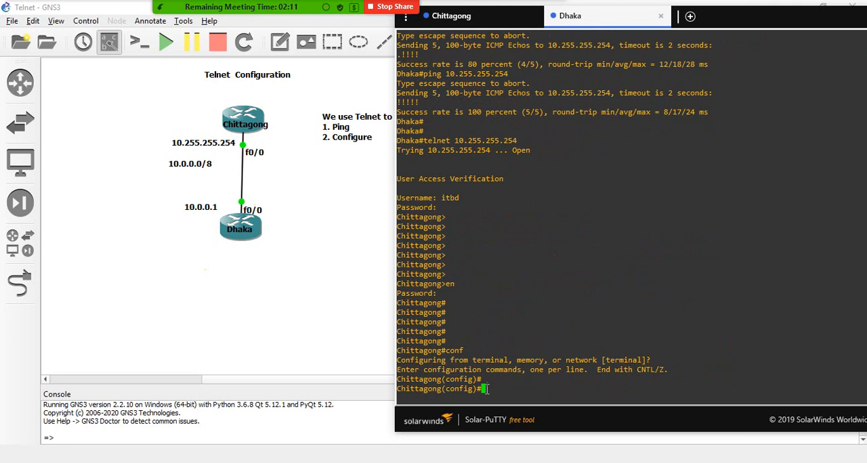
type("int f1/1")
key("Return")
type("if")
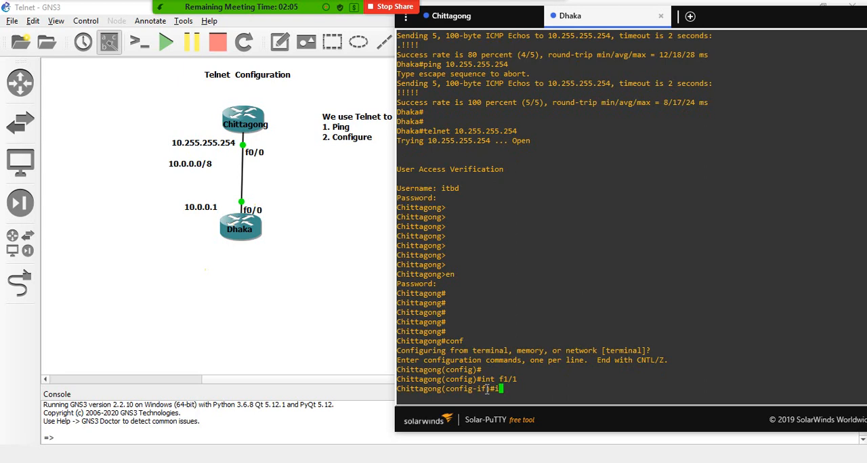
type("p add 1.1.1.1 255.0.0.0")
key("Return")
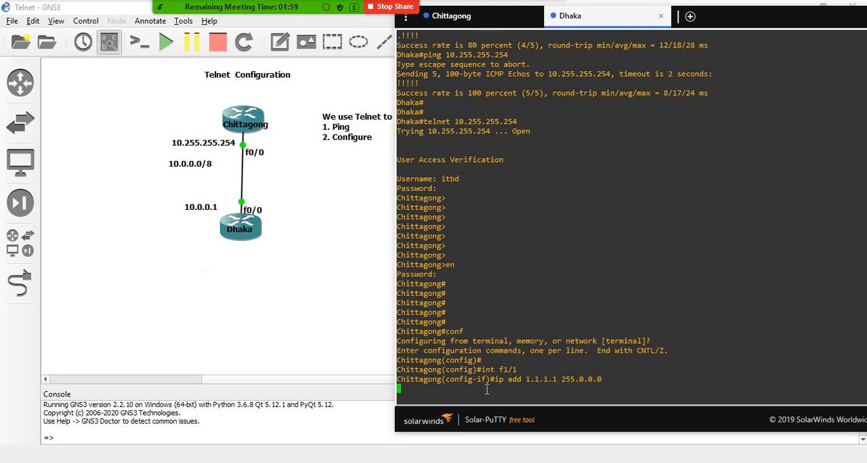
- Enable Chittagong's interface f1/1 from the remote session with "no sh"
type("no sh")
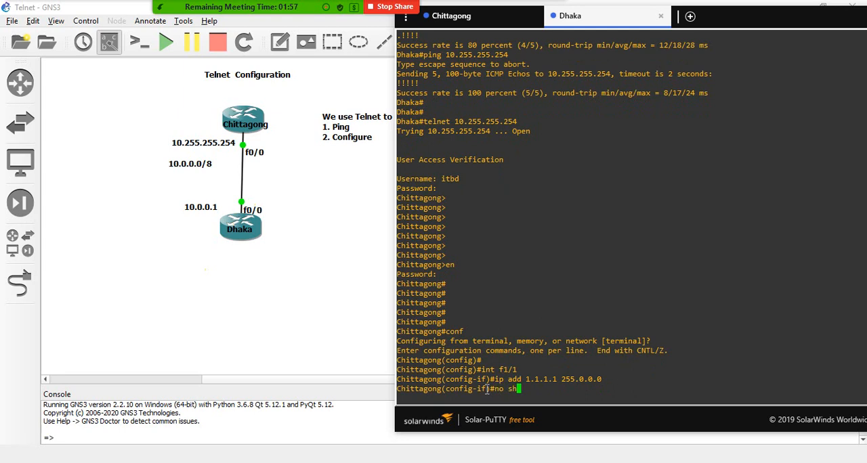
key("Return")
key("Return")
key("Return")
key("Return")
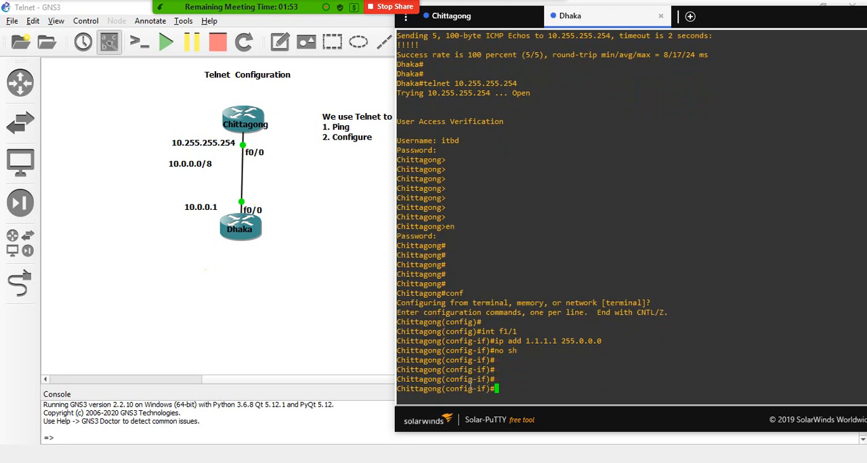
- Rerun "do sh ip int br" on Chittagong's own console to check the FastEthernet1/1 address and status
left_click(476, 16)
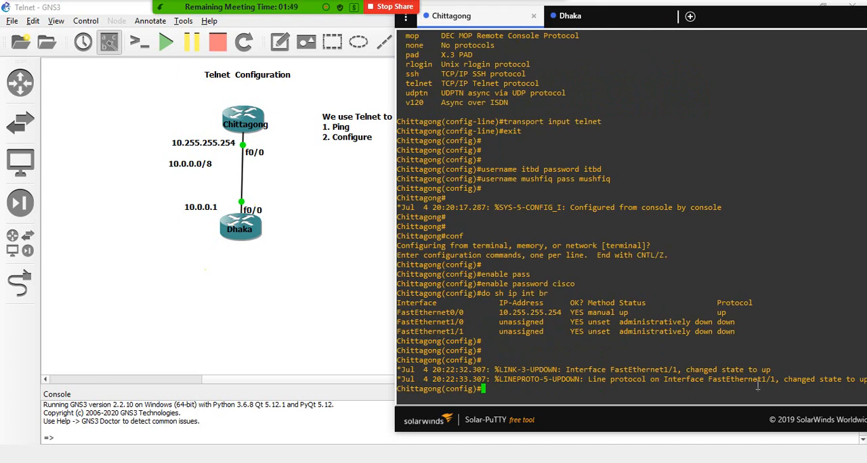
double_click(767, 26)
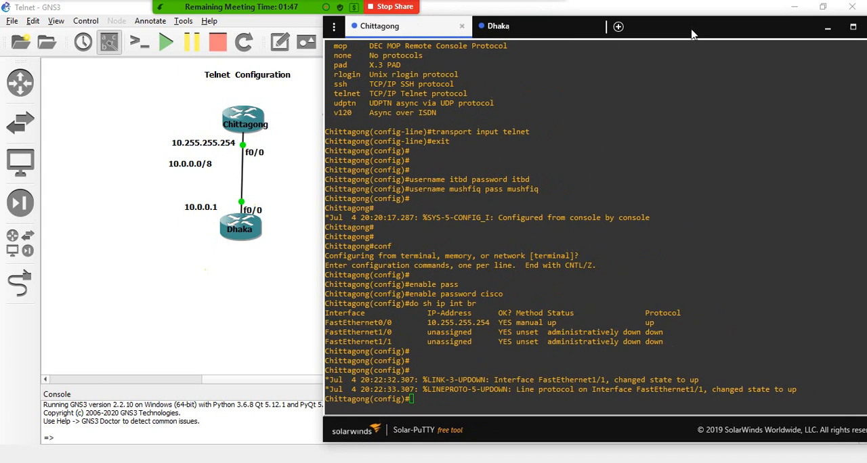
key("Up")
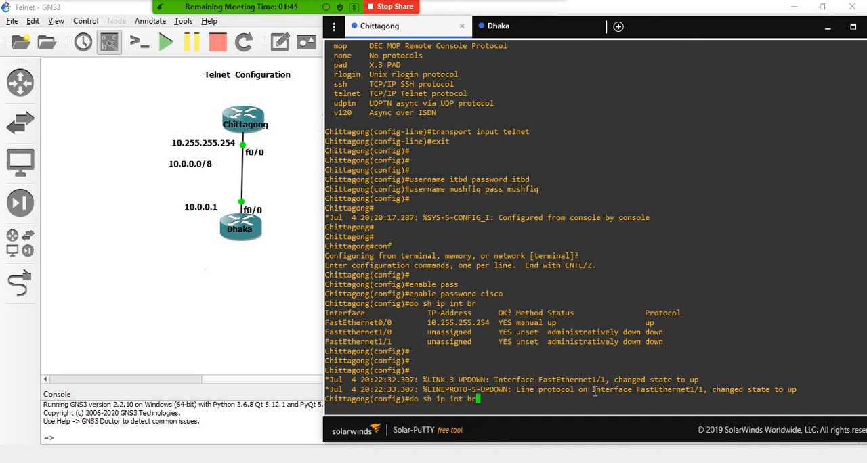
key("Return")
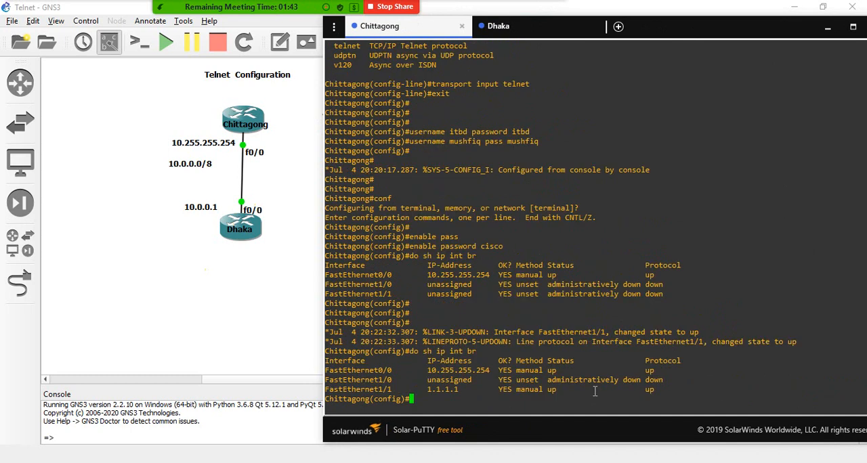
left_click_drag(429, 391, 461, 389)
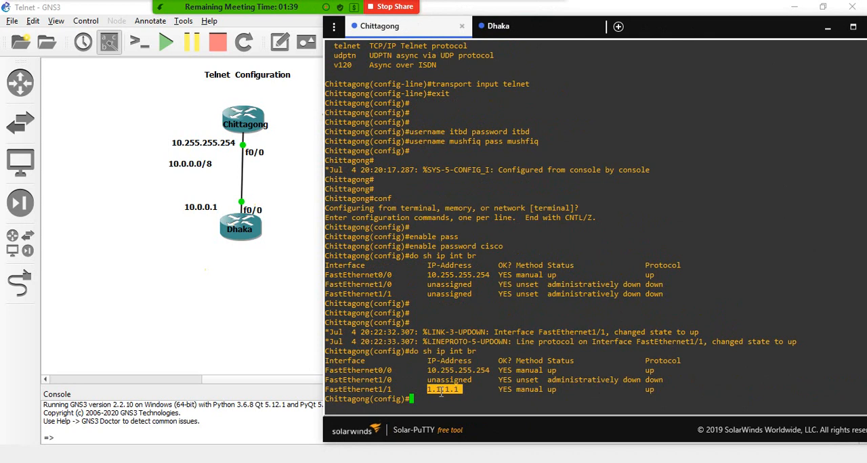
left_click(439, 398)
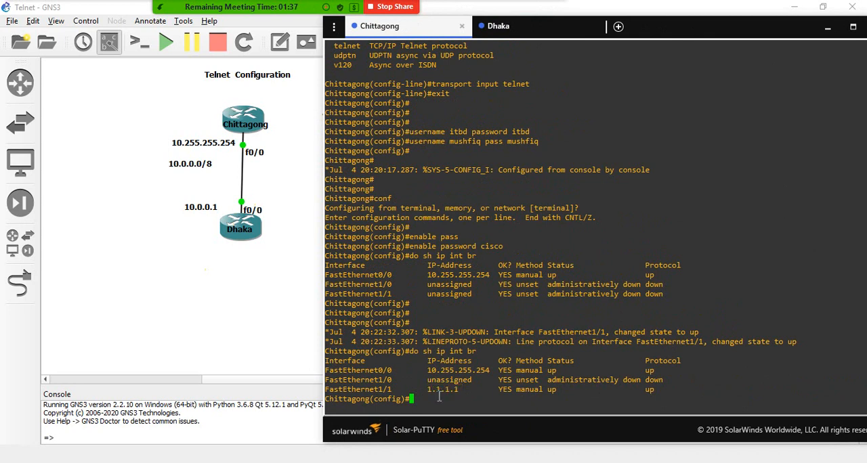
- Switch back to the Dhaka console holding the remote Chittagong session
left_click(525, 28)
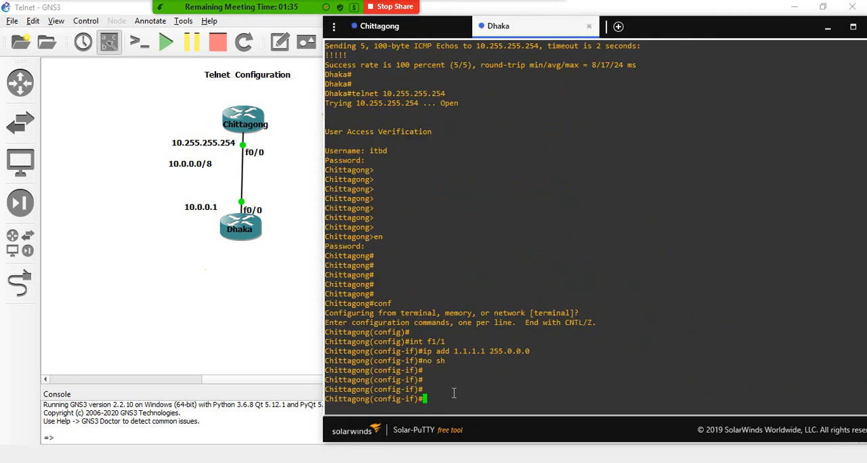
left_click(383, 26)
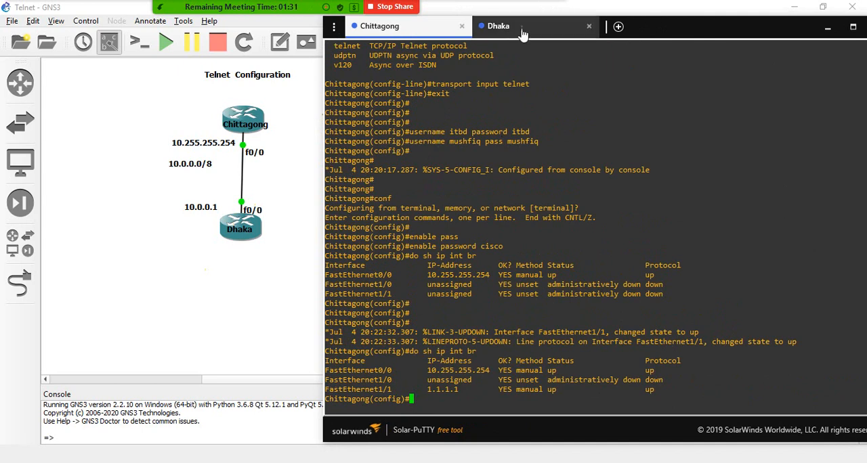
left_click(474, 27)
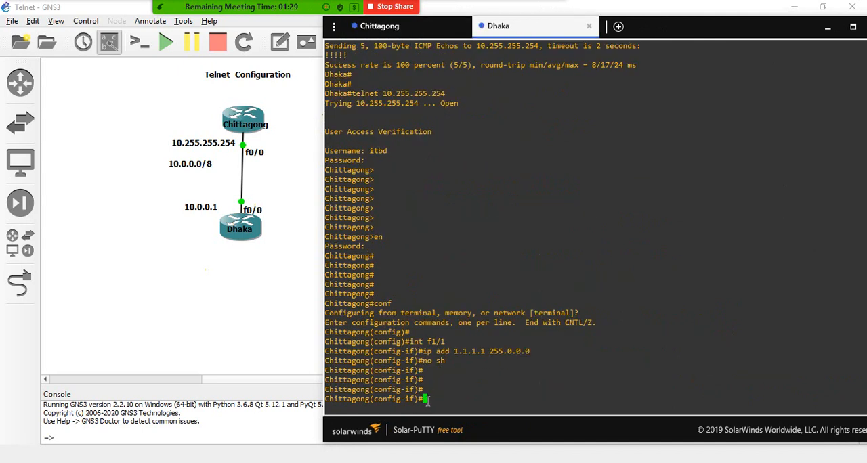
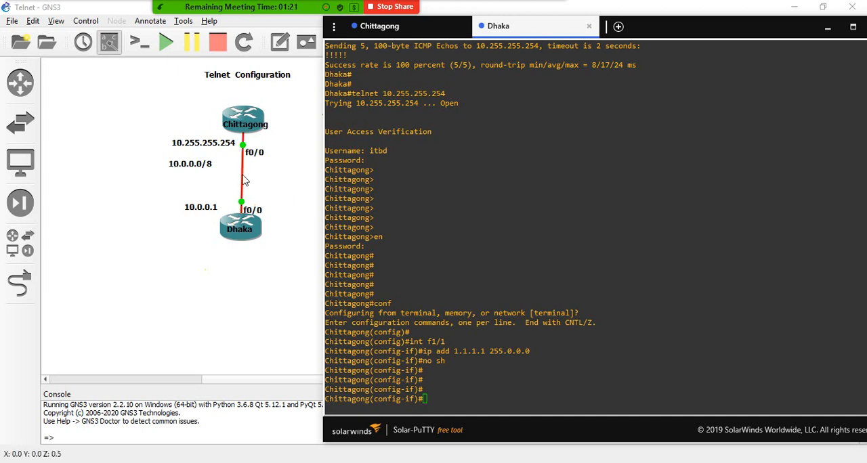
- Start an Ethernet packet capture on the Chittagong–Dhaka link with the visualization program enabled, and postpone the Wireshark update
right_click(244, 181)
left_click(251, 183)
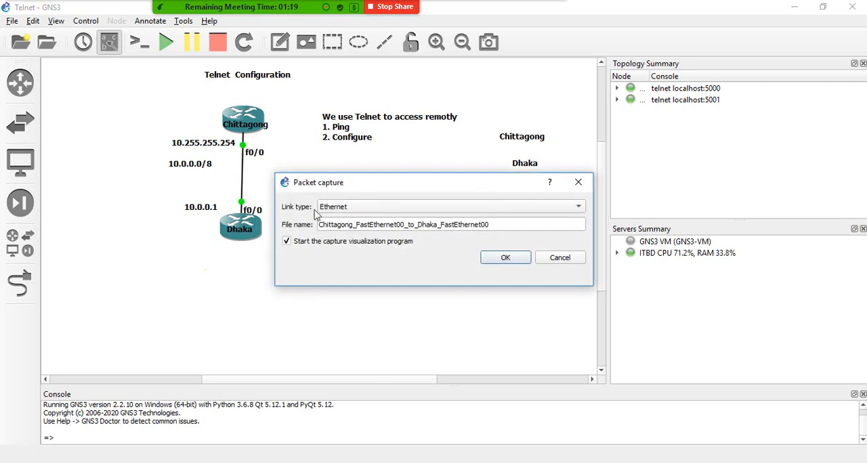
left_click(447, 212)
left_click(447, 212)
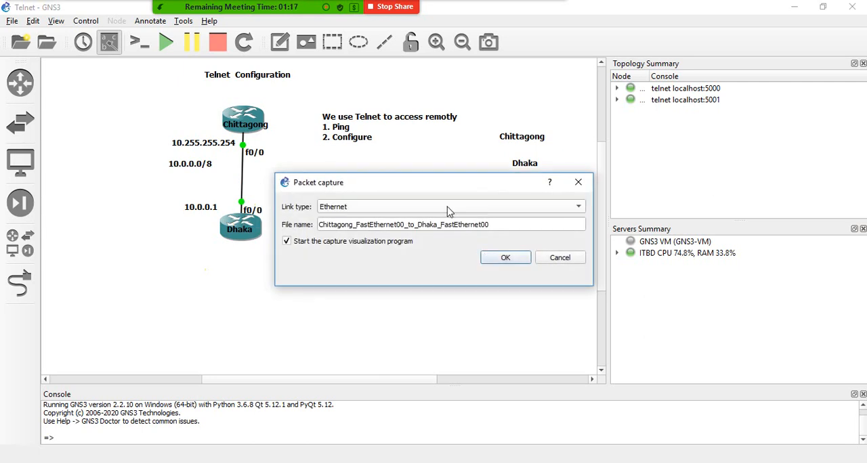
left_click(506, 264)
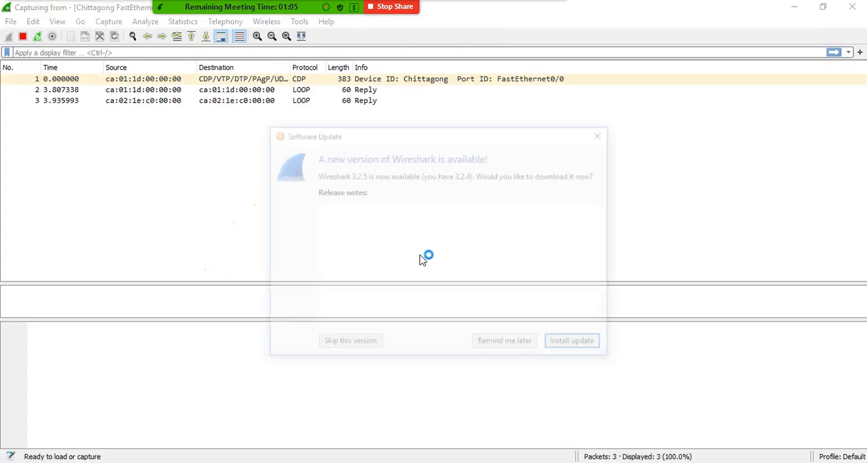
left_click(509, 345)
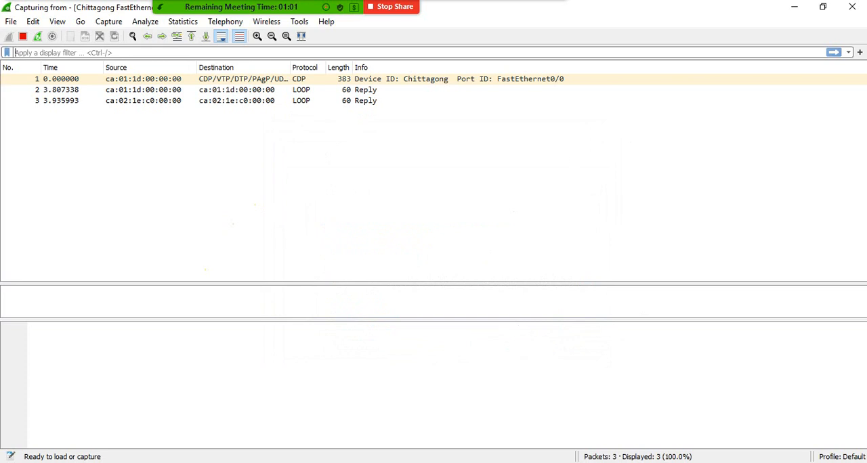
- Switch to the Dhaka console, leave the remote interface configuration mode with "exit", and send extra blank lines to generate Telnet traffic
key("alt+Tab")
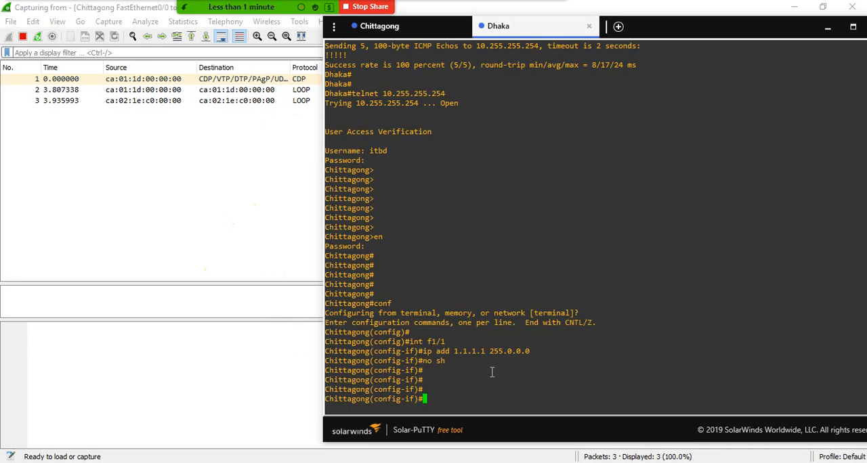
type("exit")
key("Return")
key("Return")
key("Return")
key("Return")
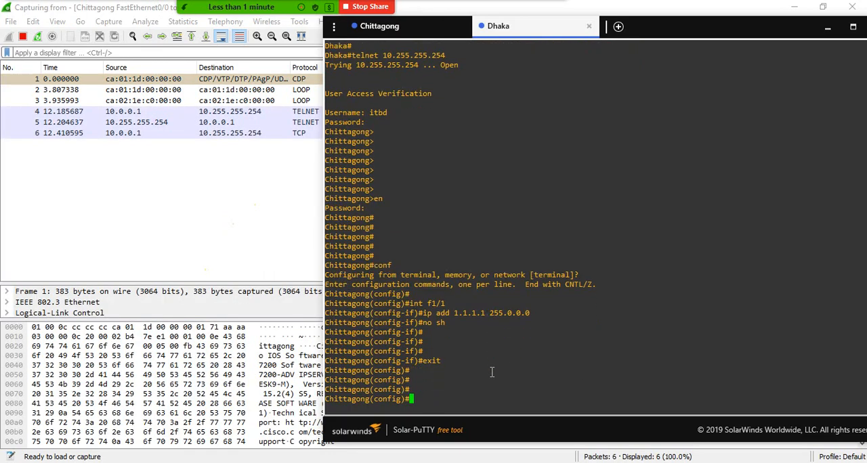
- Switch to Wireshark, open Telnet packet 17 in its own window, and expand its Transmission Control Protocol section in an enlarged details pane
left_click(251, 101)
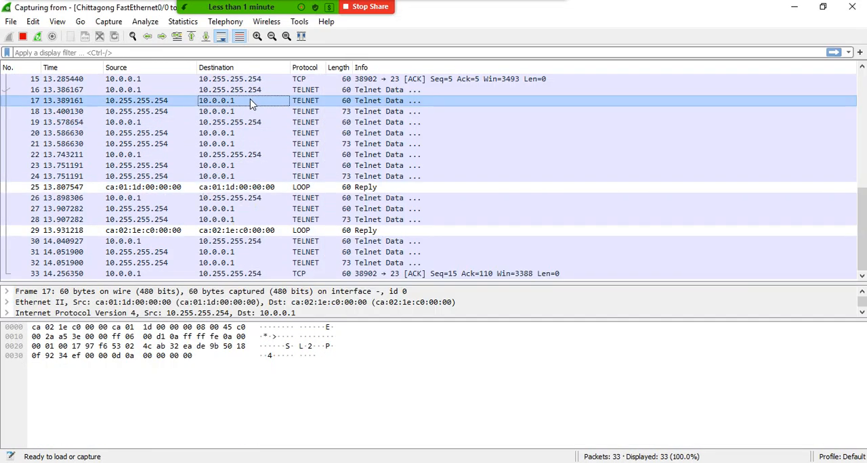
double_click(175, 102)
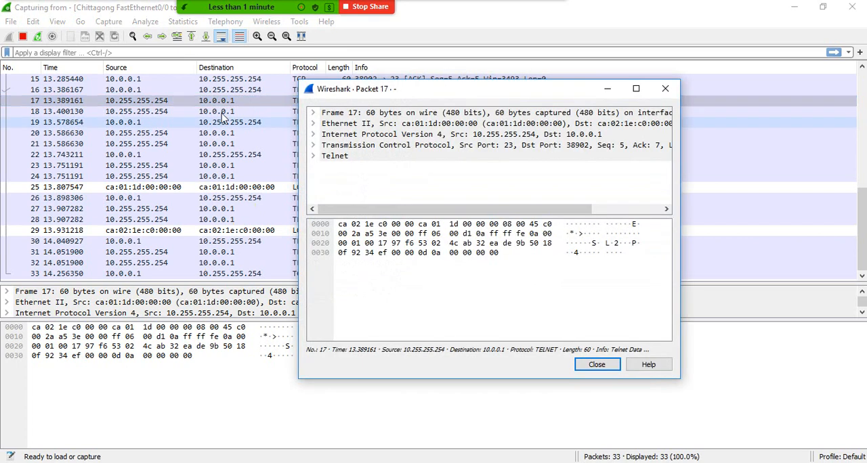
left_click(313, 155)
left_click(314, 146)
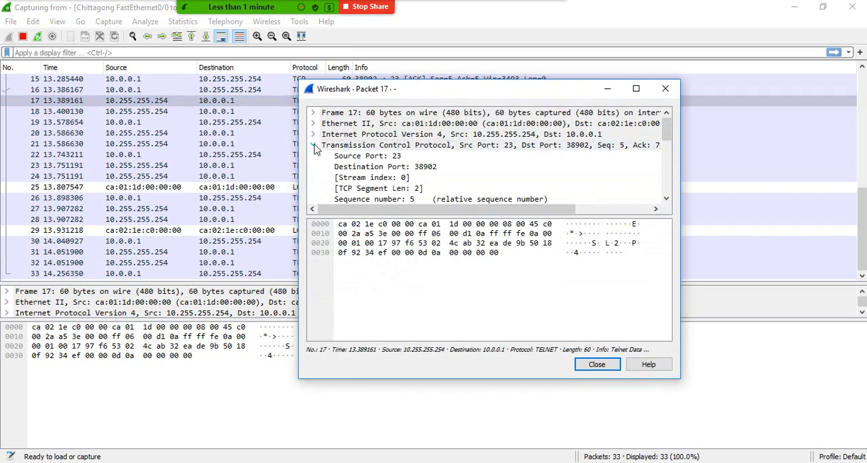
left_click_drag(464, 216, 465, 313)
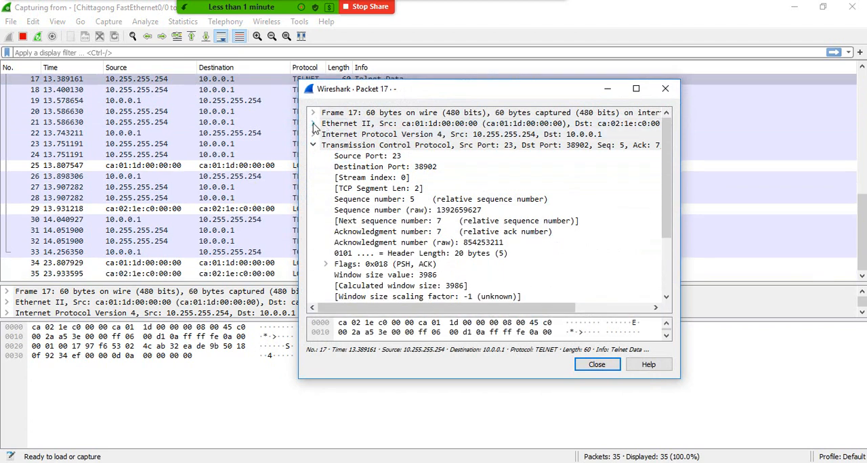
- Expand the Internet Protocol Version 4 section of packet 17, examine its addresses and TCP ports, and close the packet window
left_click(313, 135)
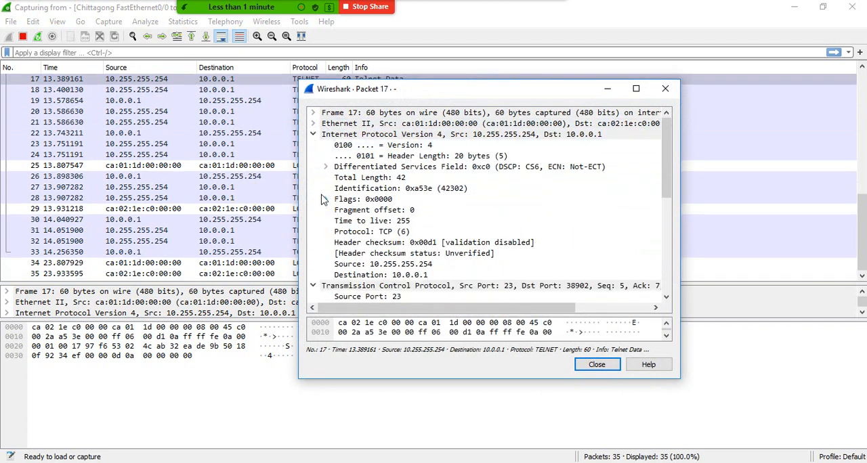
scroll(475, 244, "down", 4)
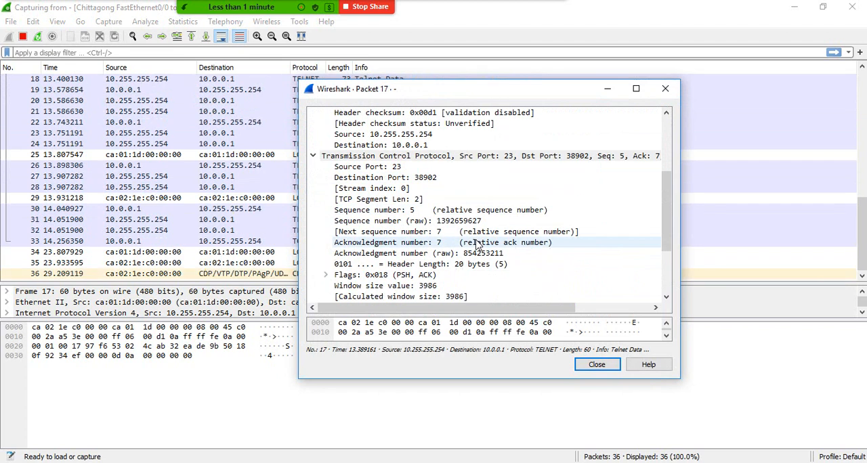
scroll(477, 246, "down", 1)
scroll(477, 245, "up", 1)
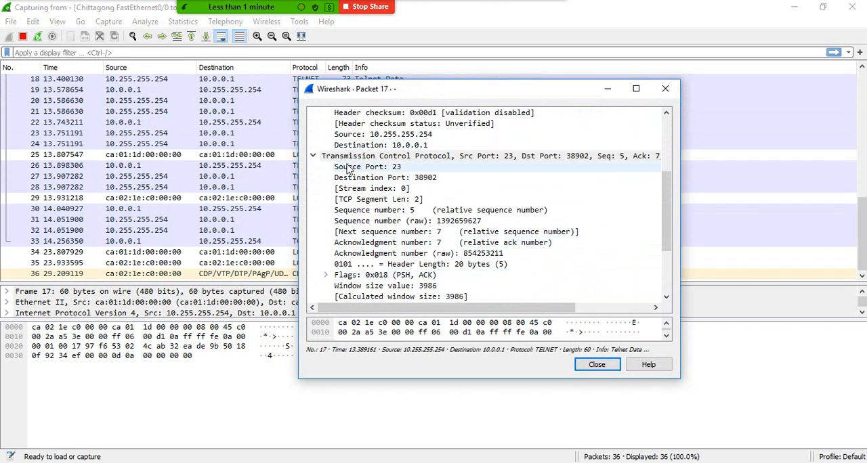
scroll(477, 200, "up", 1)
left_click(478, 193)
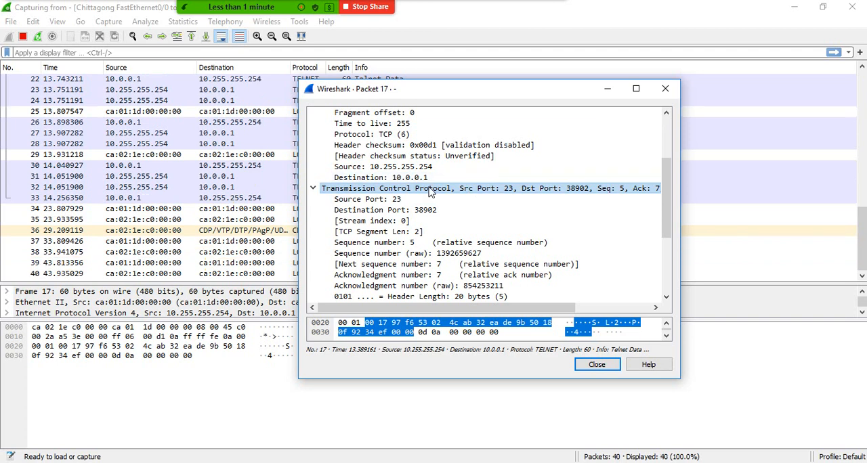
left_click(665, 88)
- Check the router addresses in the GNS3 topology against the captured packets and return to Wireshark
left_click(141, 81)
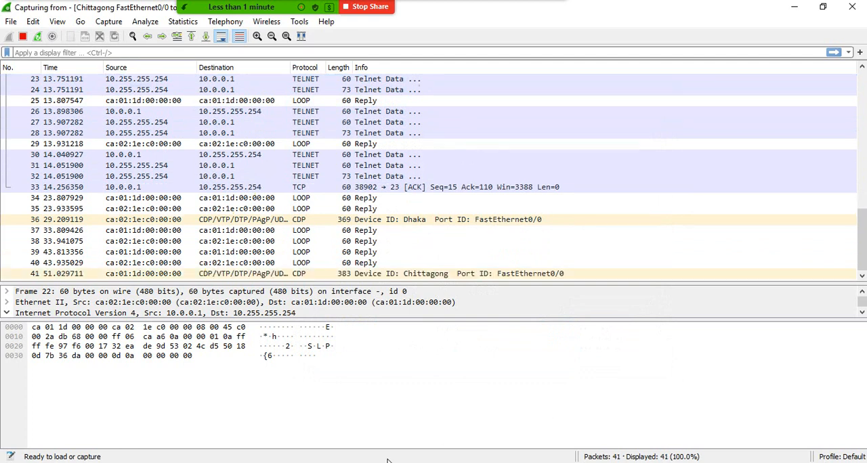
key("alt+Tab")
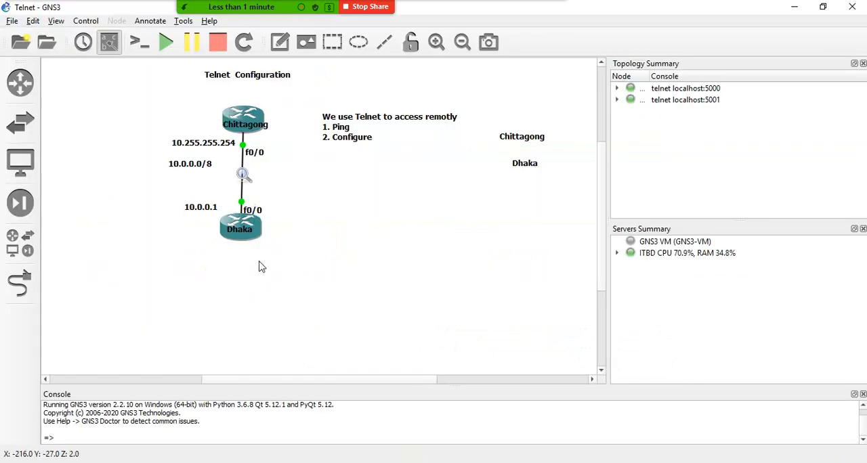
key("alt+Tab")
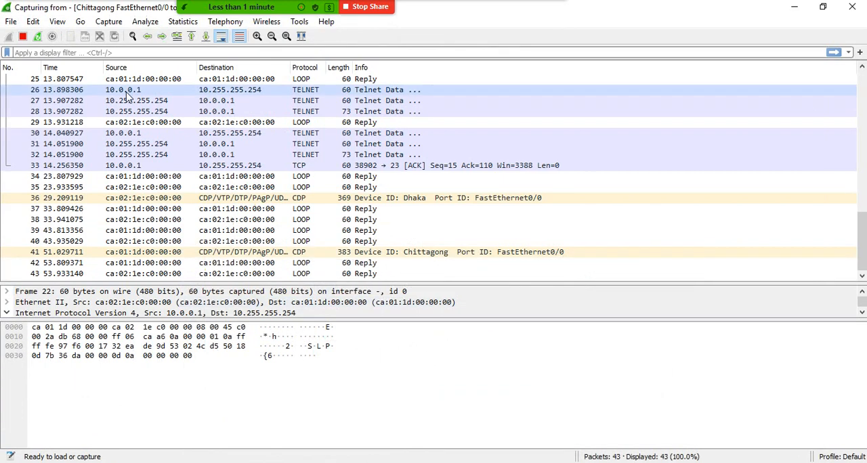
- Open Telnet packet 26 sent from 10.0.0.1 and examine its IPv4 and TCP destination port fields in a widened window
double_click(127, 95)
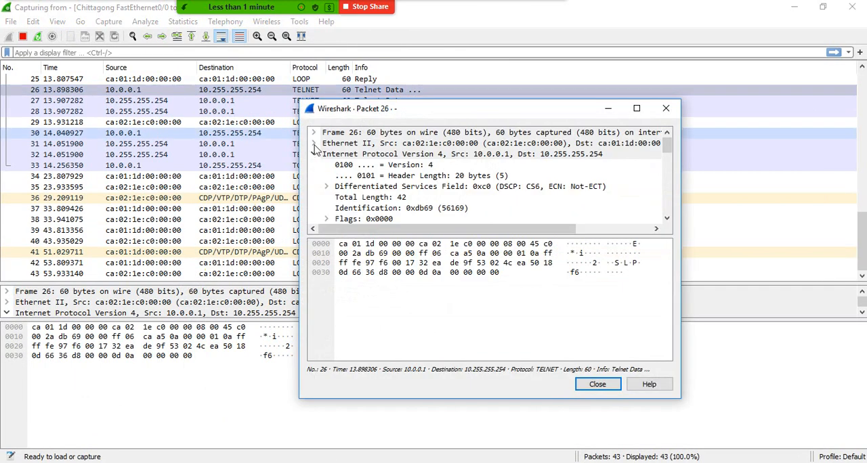
scroll(401, 182, "down", 1)
scroll(402, 181, "down", 1)
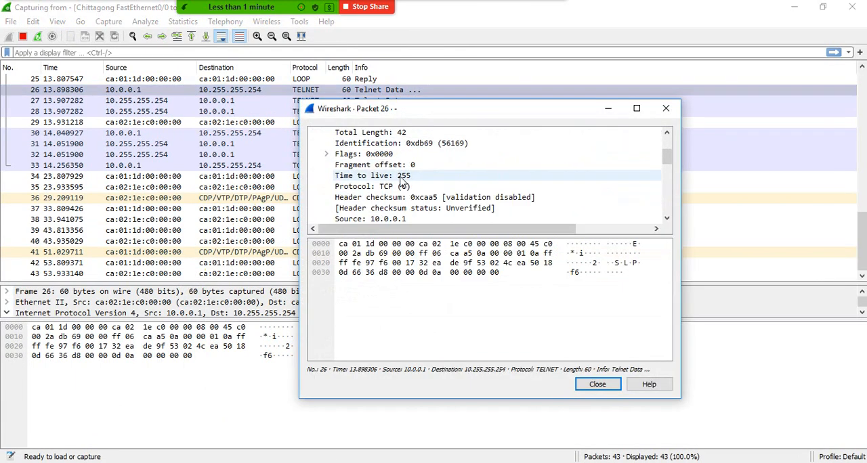
scroll(402, 182, "up", 2)
left_click_drag(451, 236, 448, 347)
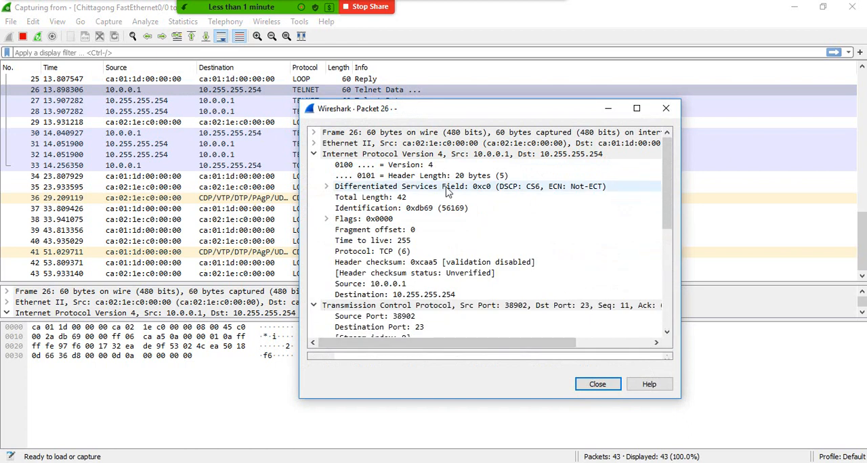
scroll(453, 247, "down", 2)
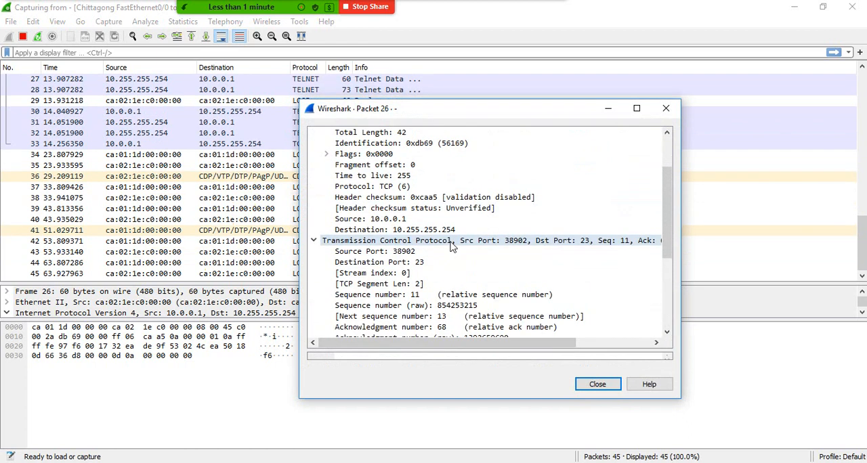
scroll(453, 246, "down", 1)
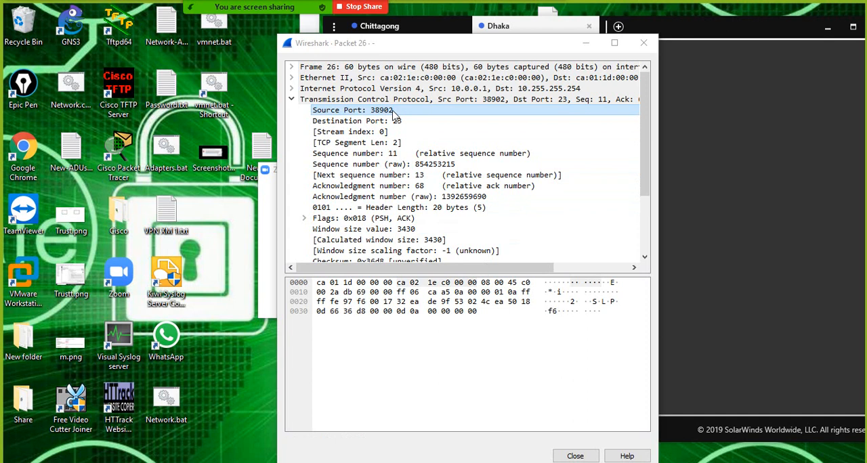
left_click(361, 123)
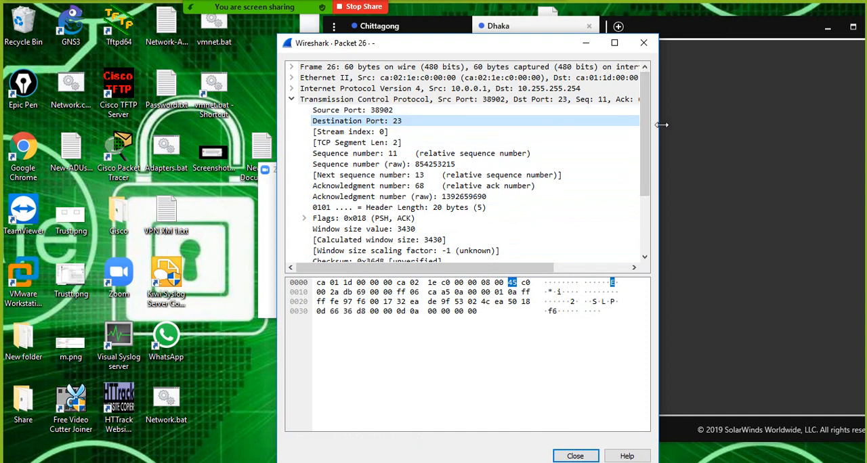
left_click_drag(661, 130, 861, 125)
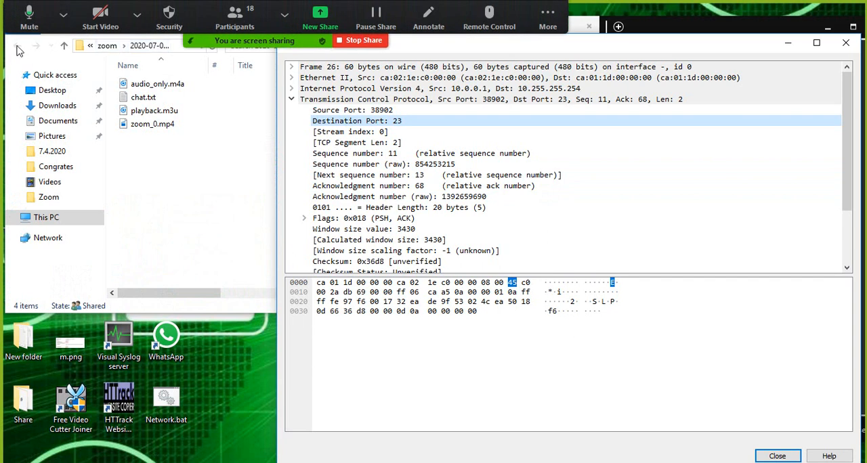
left_click(170, 165)
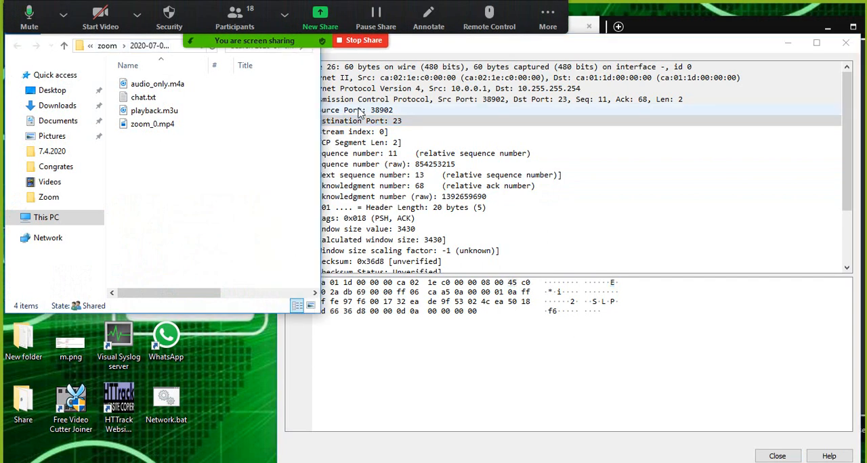
left_click_drag(129, 8, 128, 91)
left_click(303, 96)
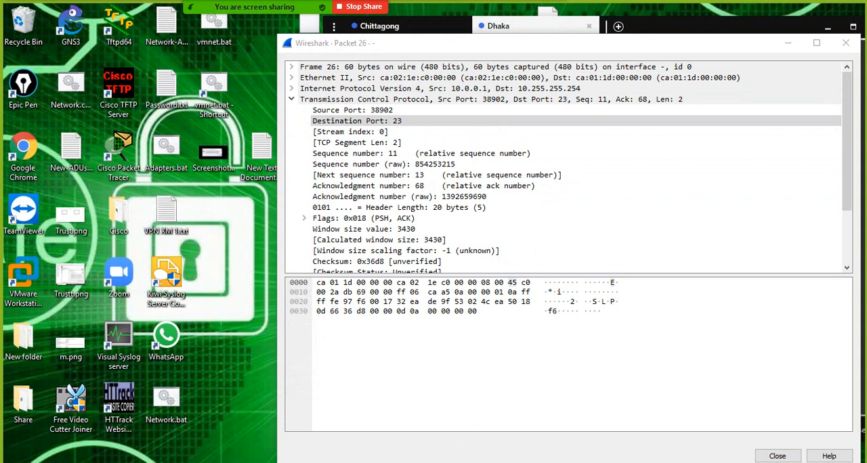
- Bring up the GNS3 topology, view the Chittagong router's details, and minimize the GNS3 window
left_click(397, 459)
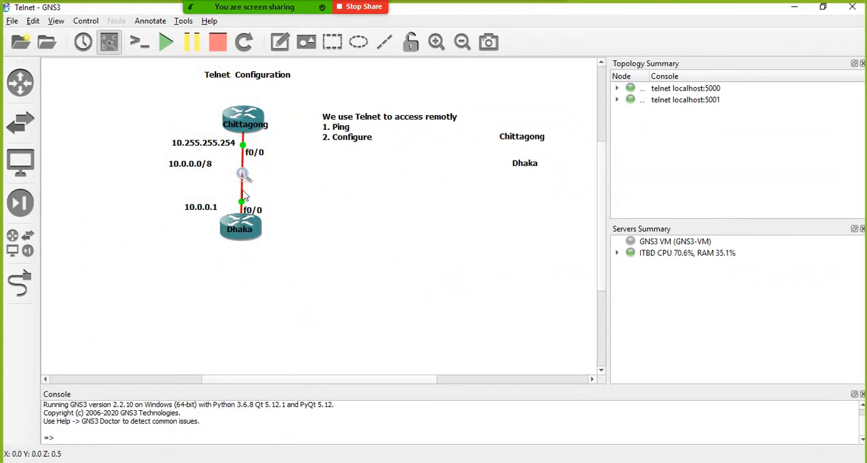
mouse_move(246, 129)
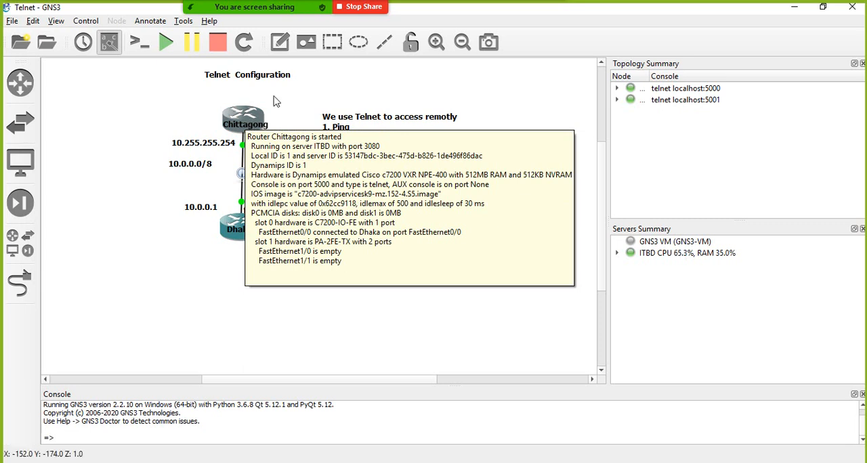
left_click(794, 8)
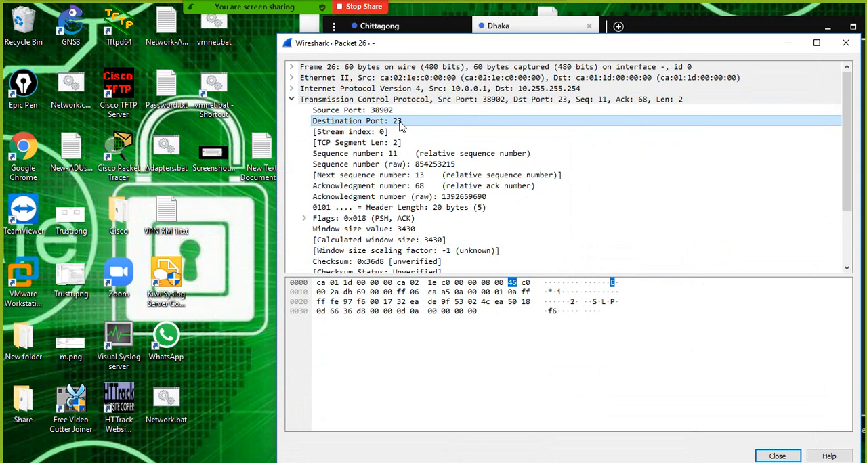
- Compare the Source Port and Destination Port fields of packet 26 with their highlighted bytes
left_click(365, 110)
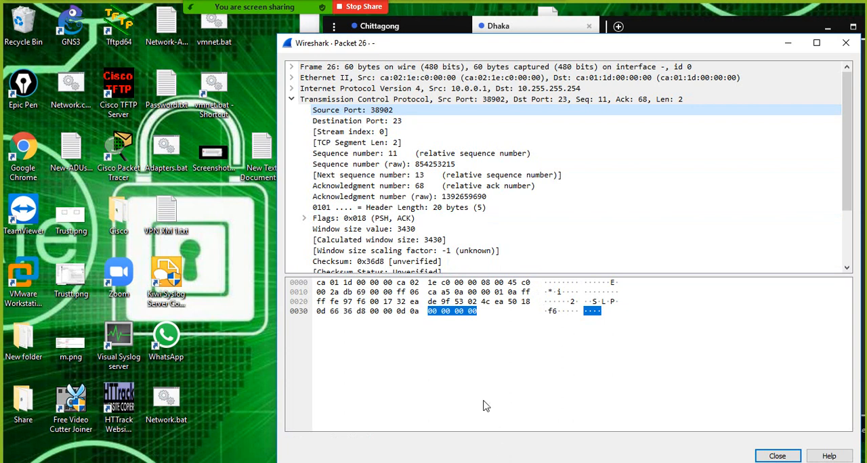
left_click(374, 126)
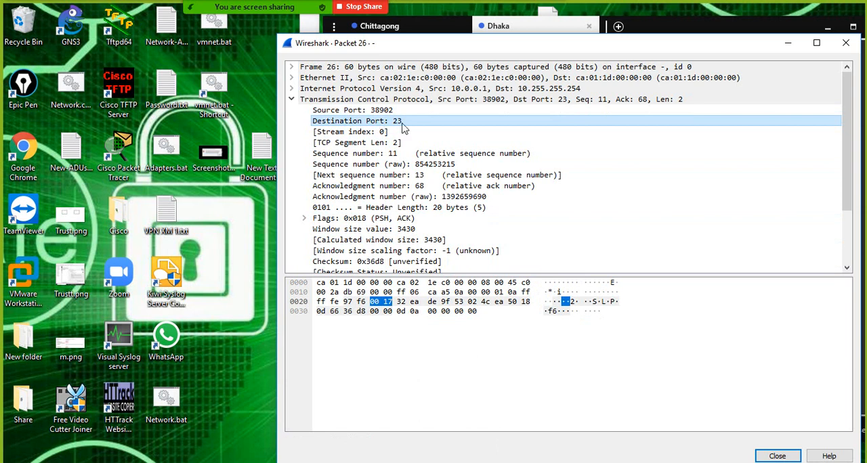
left_click(377, 113)
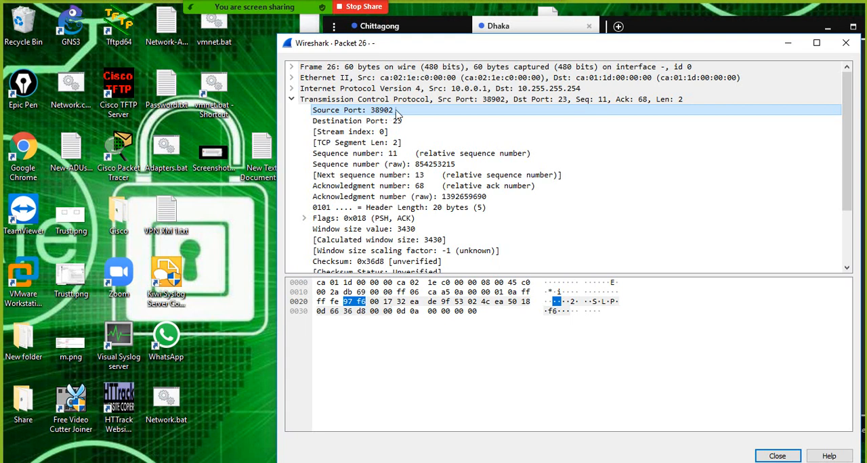
- Switch to the Windows PowerShell window and try to leave the Microsoft Telnet client with "exit"
left_click(347, 462)
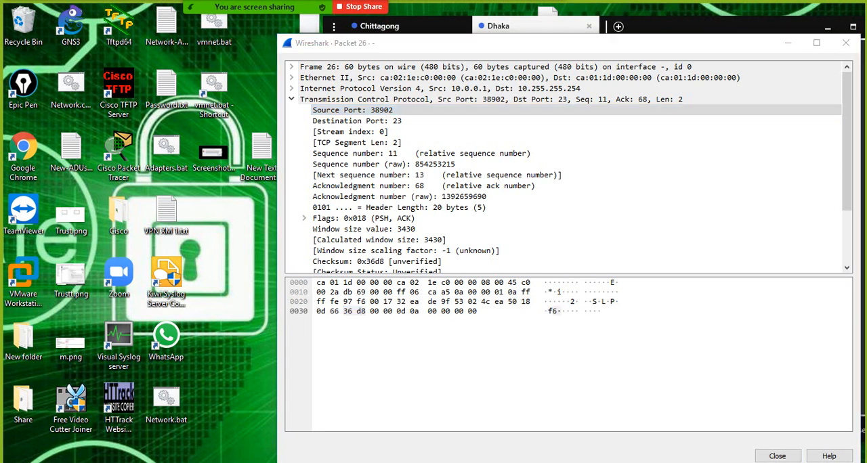
left_click_drag(243, 37, 294, 106)
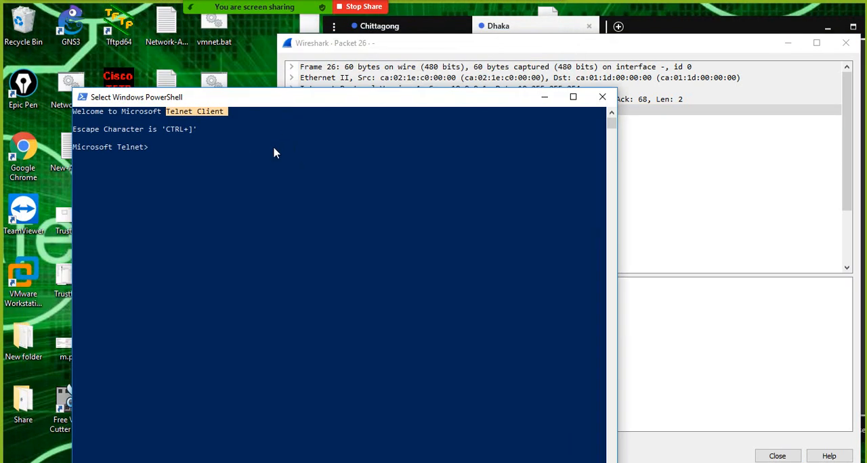
type("exit")
key("Return")
key("Return")
key("Return")
key("Return")
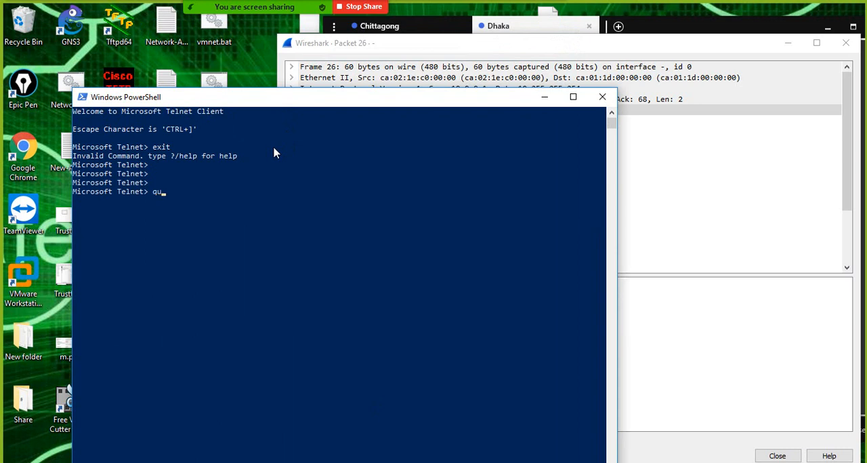
- Quit the Microsoft Telnet client and run netstat at the PowerShell prompt
key("Return")
key("Return")
key("Return")
key("Return")
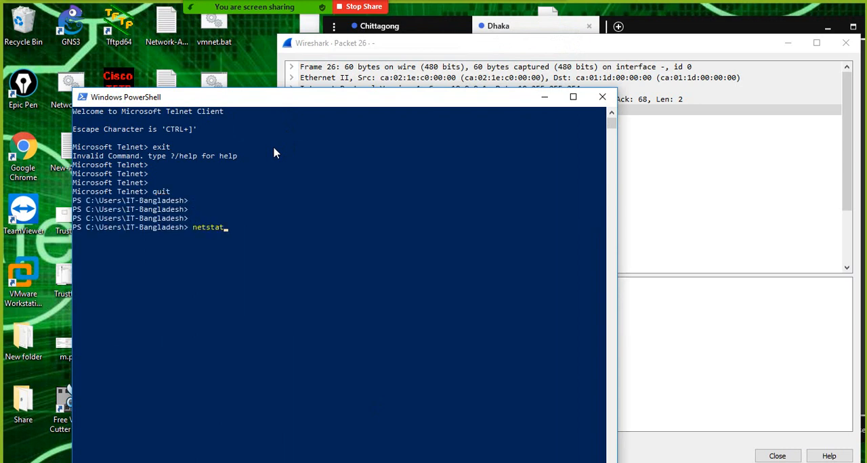
type("netstat")
key("Return")
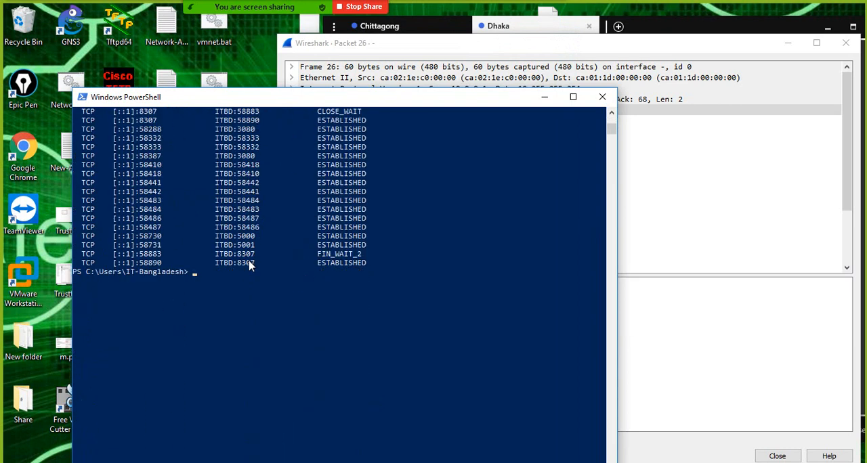
- Examine the local address ports of the 127.0.0.1 connections in the netstat output
scroll(249, 267, "up", 8)
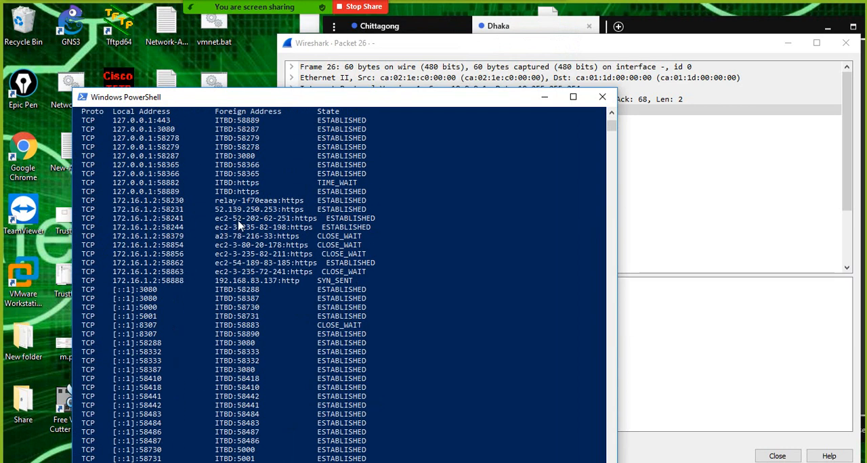
scroll(239, 226, "up", 2)
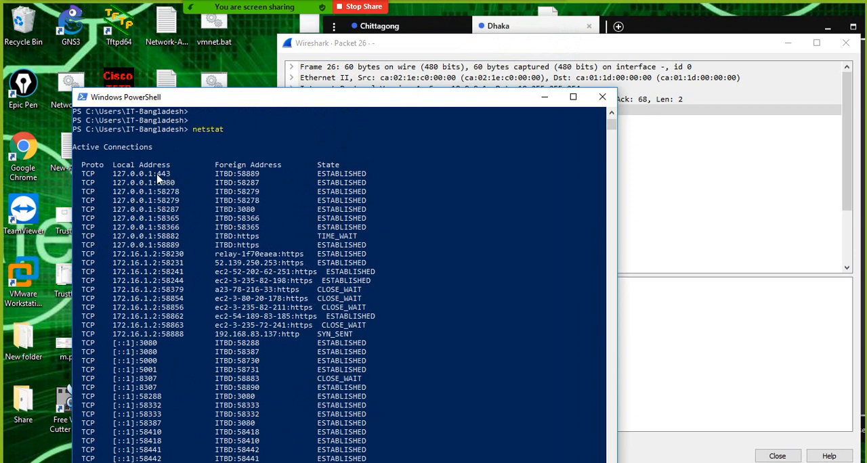
left_click_drag(153, 174, 183, 201)
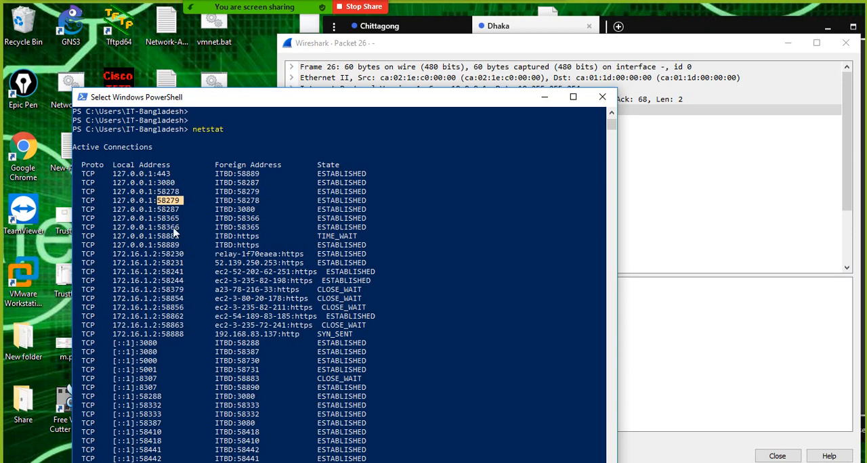
left_click_drag(157, 218, 180, 248)
scroll(241, 251, "down", 3)
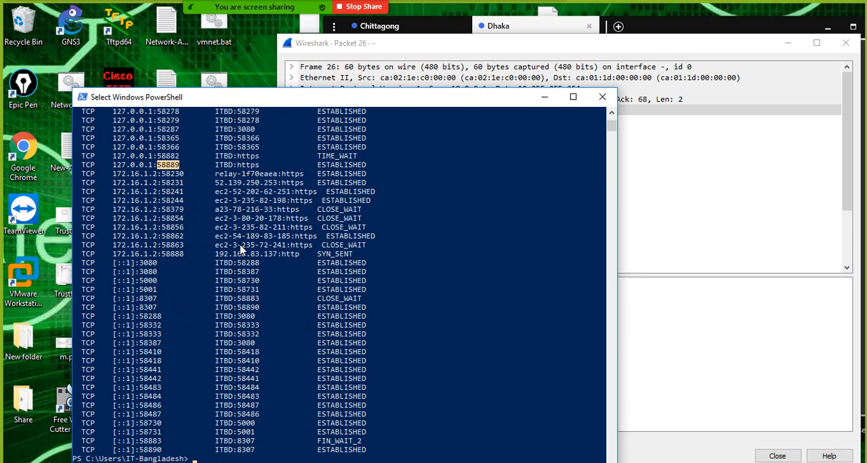
scroll(244, 234, "down", 1)
scroll(255, 214, "up", 3)
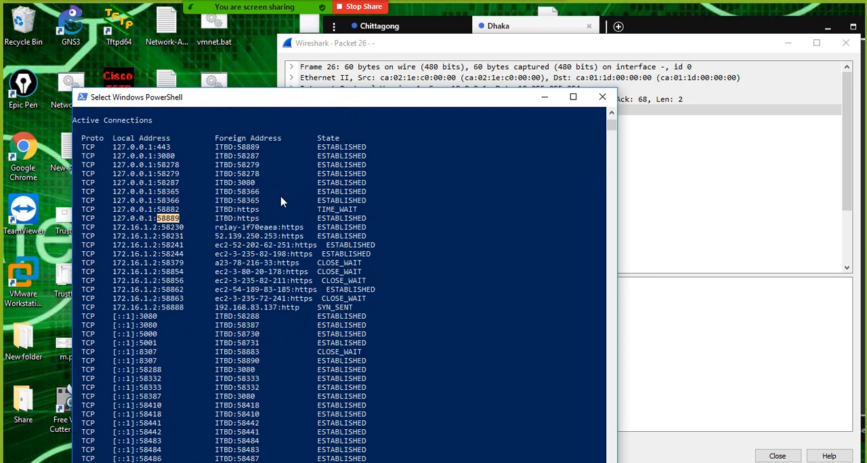
scroll(281, 199, "up", 2)
- Examine the netstat command and the local ports of the 172.16.1.2 connections, and minimize the PowerShell window
left_click_drag(192, 157, 218, 159)
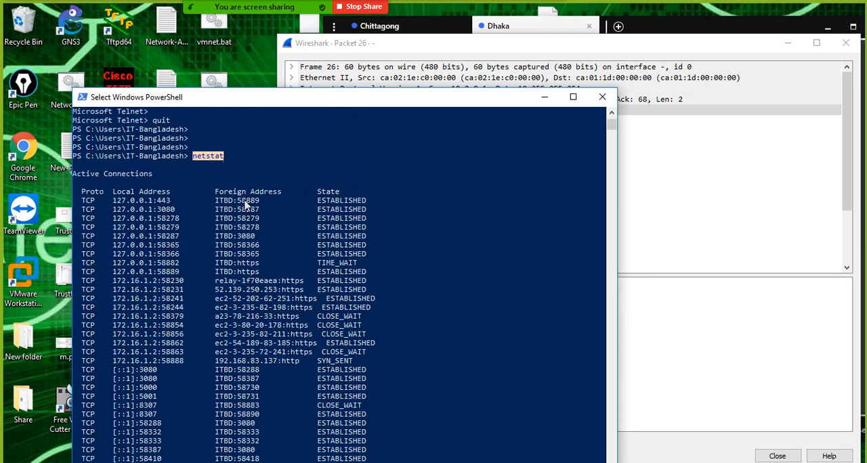
scroll(247, 206, "down", 6)
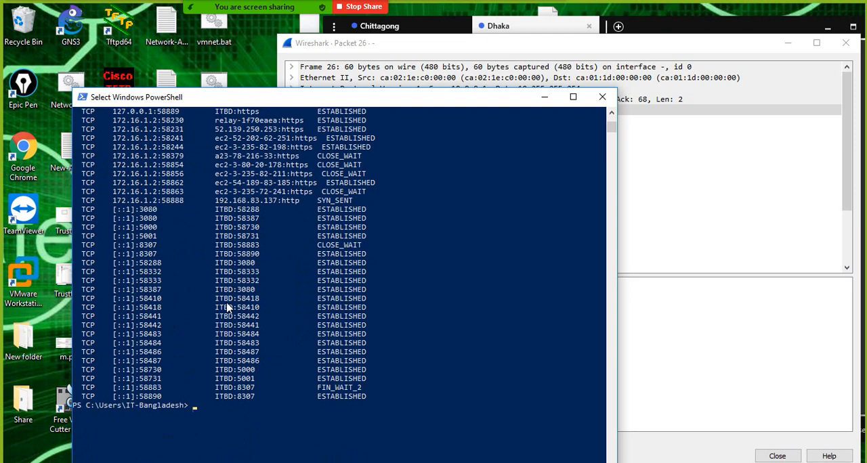
left_click_drag(162, 201, 183, 205)
left_click(172, 183)
left_click_drag(159, 174, 187, 178)
left_click(544, 97)
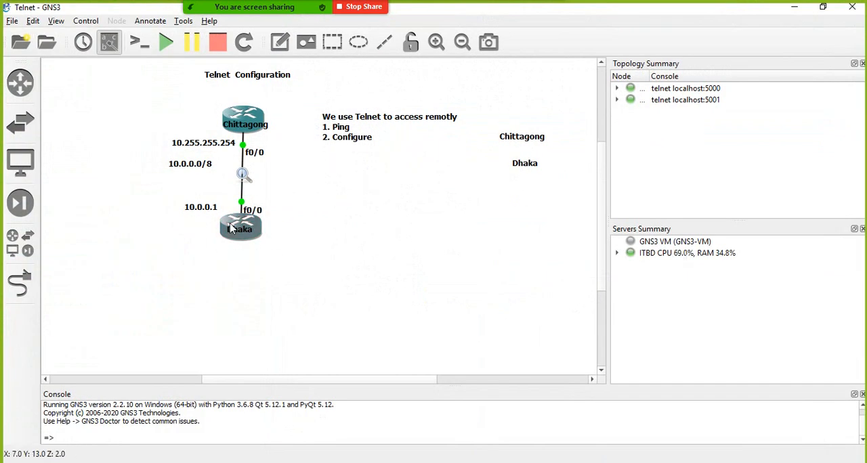
- View the Dhaka router's details in the GNS3 topology, and return to Wireshark to close the packet 26 window
mouse_move(231, 229)
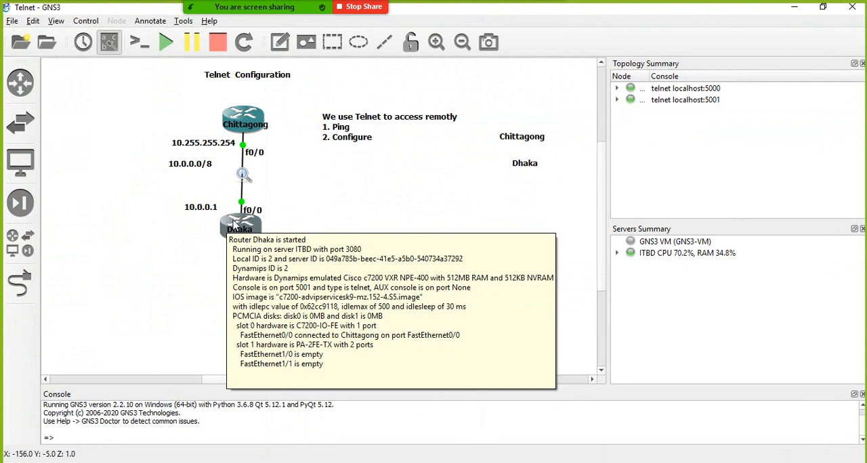
mouse_move(249, 122)
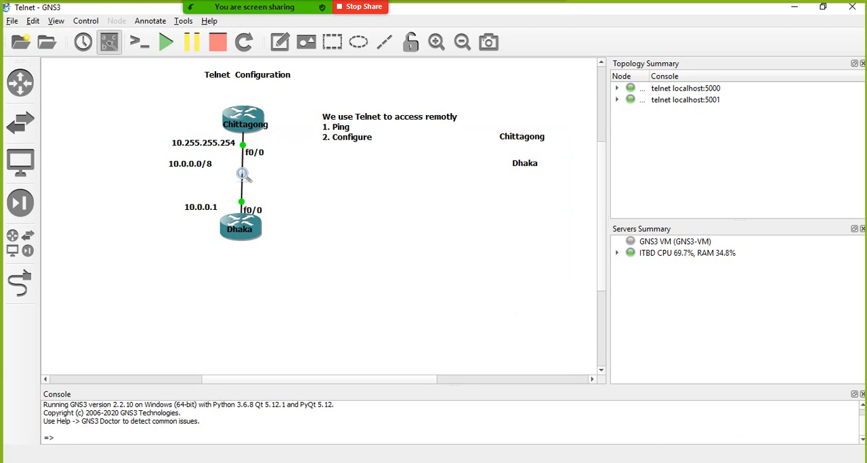
left_click(811, 430)
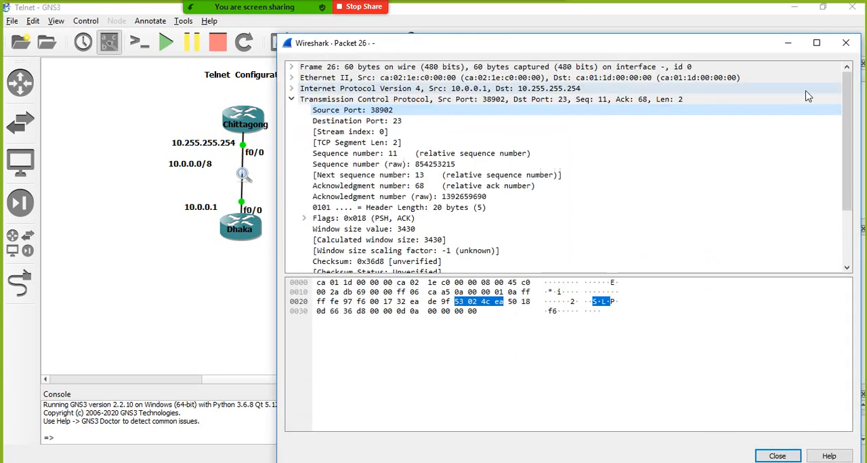
left_click(845, 43)
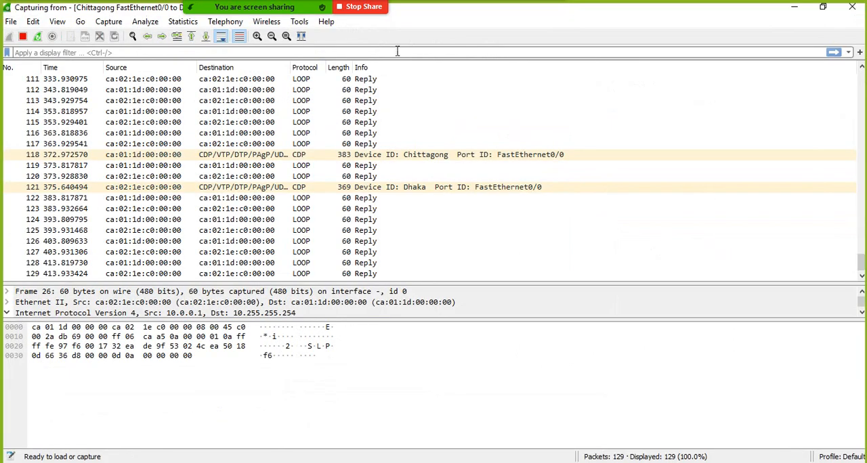
- Open Telnet packet 5 sent from 10.255.255.254 and place its window beside the packet list's address columns
scroll(162, 156, "up", 5)
scroll(162, 156, "up", 20)
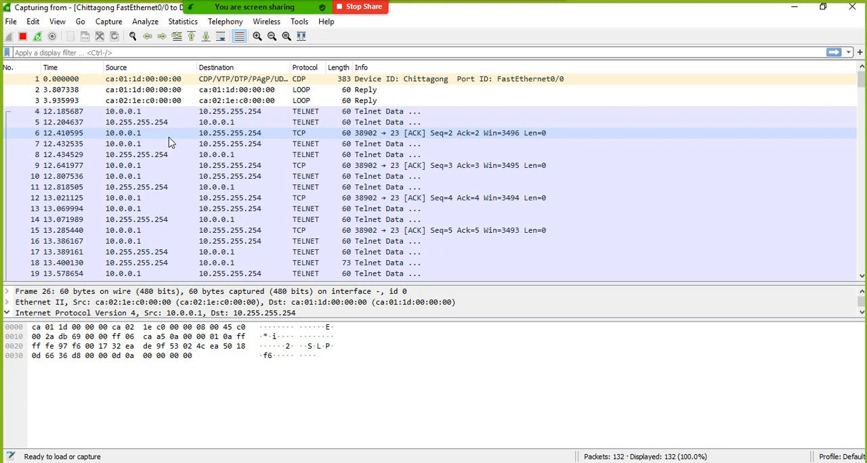
left_click(114, 125)
double_click(114, 124)
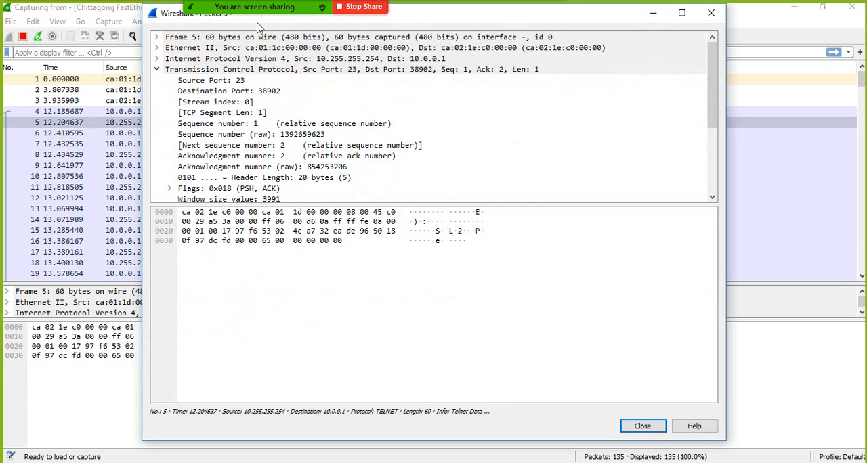
left_click_drag(438, 9, 612, 80)
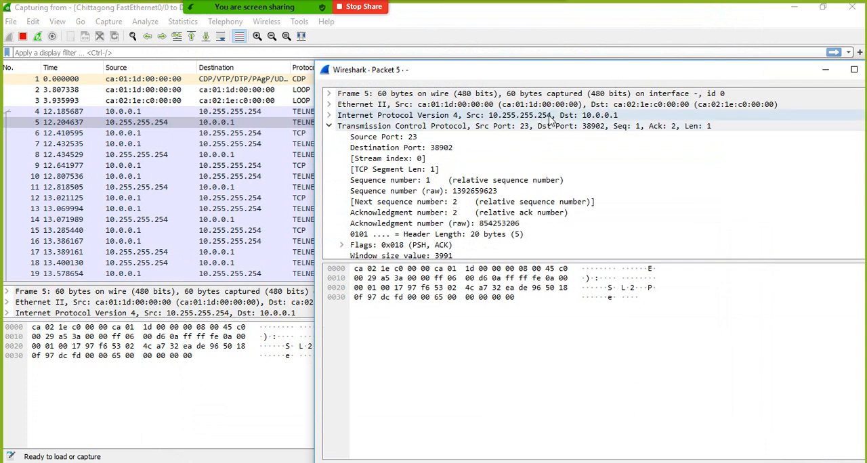
left_click(475, 297)
left_click_drag(515, 70, 606, 15)
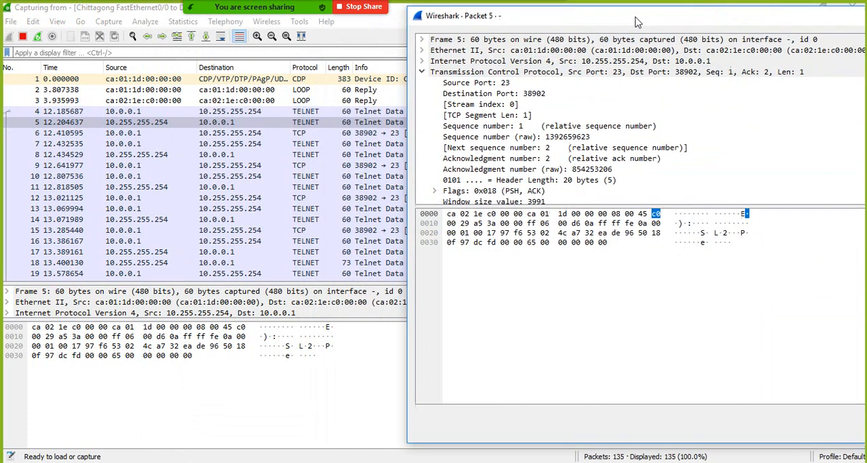
left_click(453, 241)
- Check the Chittagong router in the GNS3 topology and examine packet 5's Source Port and Destination Port fields in Wireshark
key("alt+Tab")
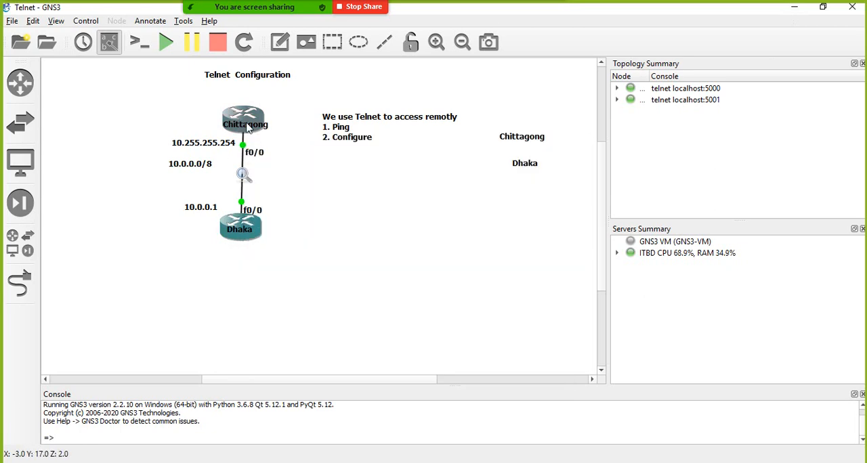
left_click(794, 9)
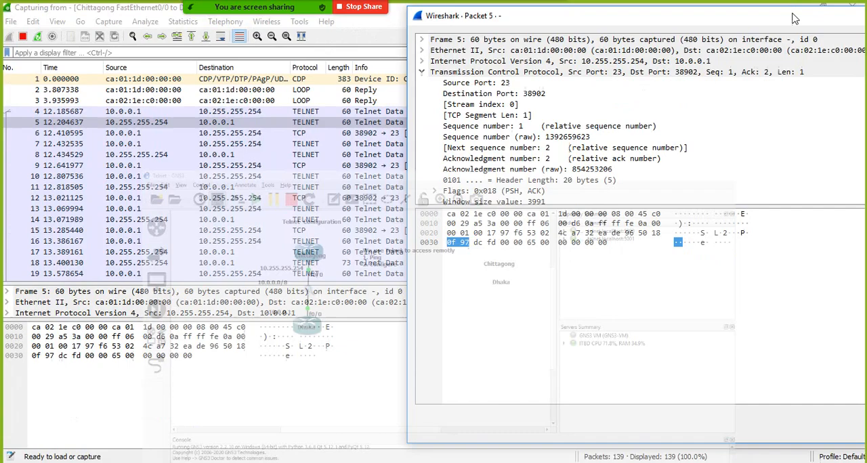
left_click(502, 85)
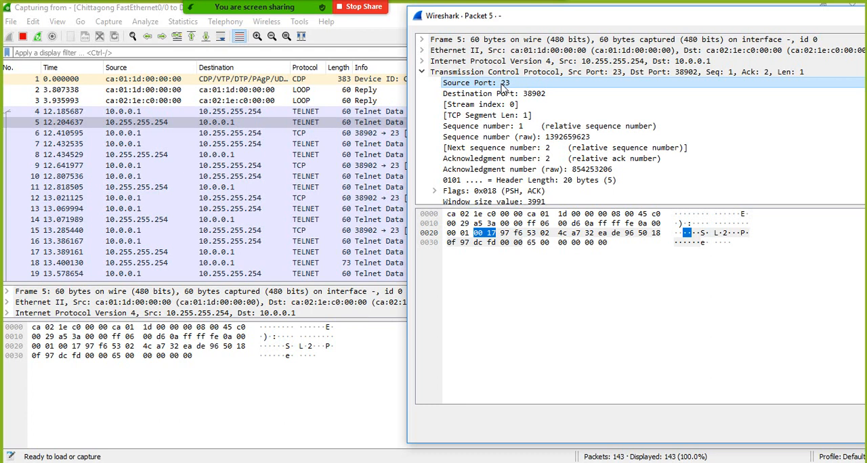
left_click(512, 96)
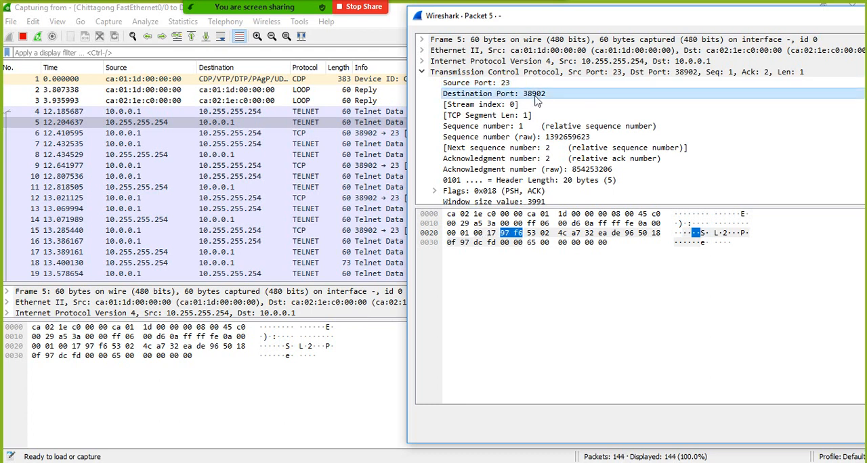
- Open Telnet packet 4 sent from 10.0.0.1, examine its Source Port field, and check the Dhaka end of the GNS3 link
double_click(229, 112)
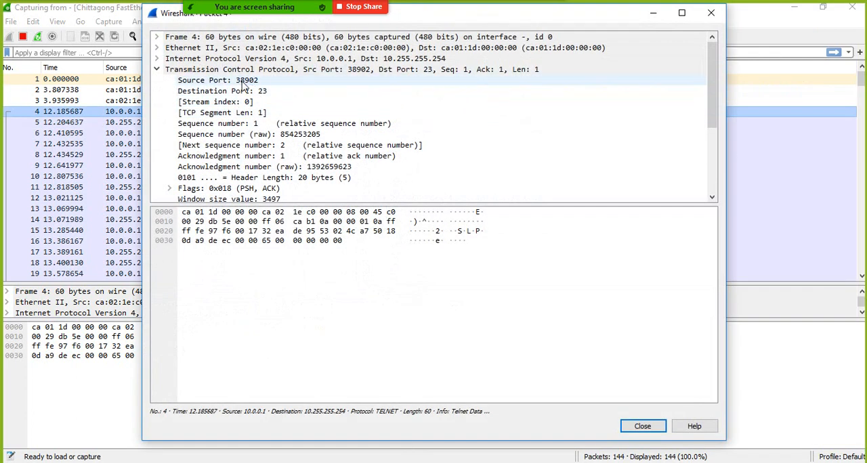
left_click(245, 80)
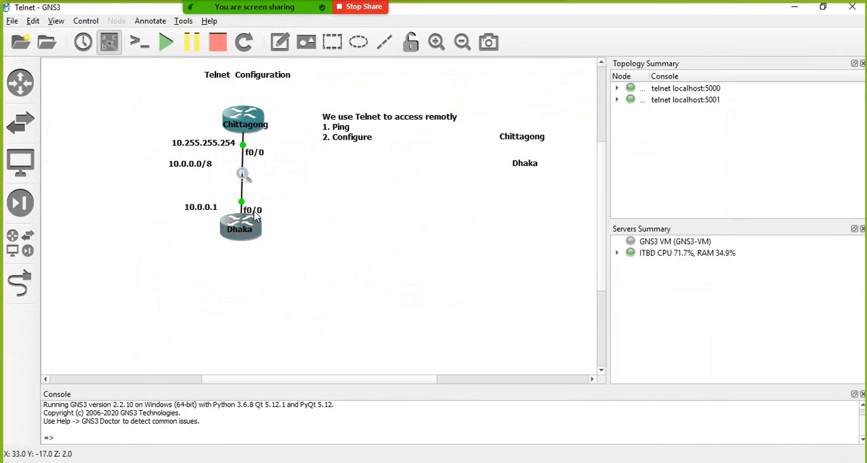
mouse_move(237, 228)
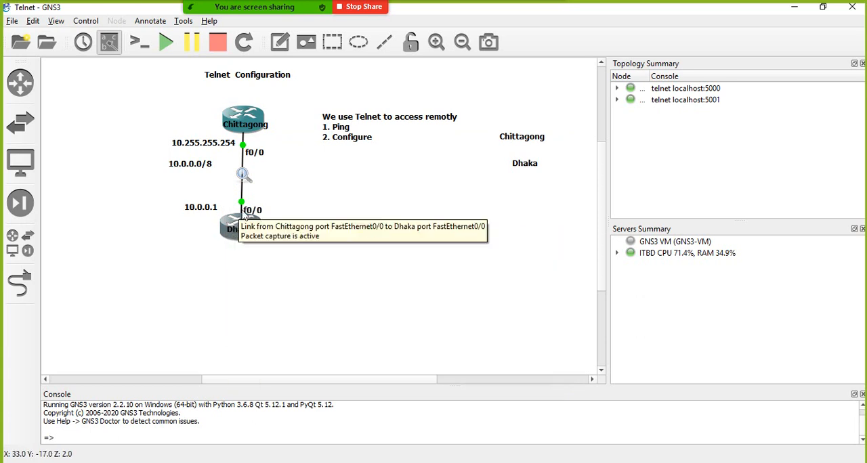
left_click(794, 6)
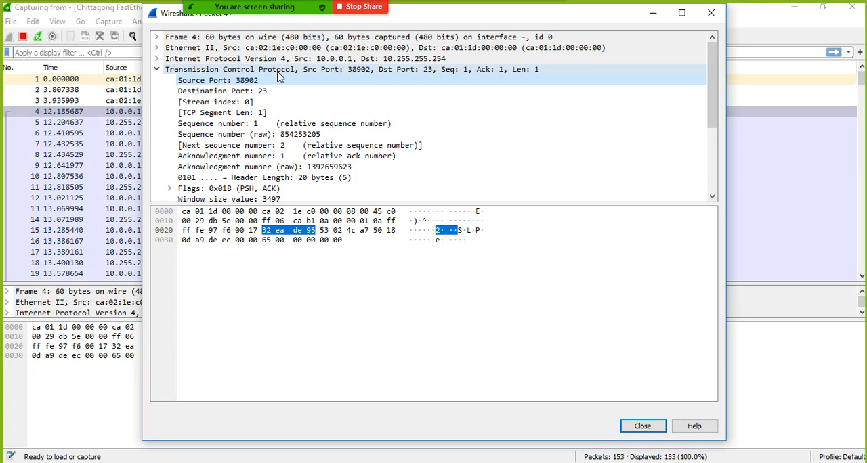
- Expand packet 4's Ethernet II and IPv4 headers to examine their fields, and close the packet window
left_click(157, 47)
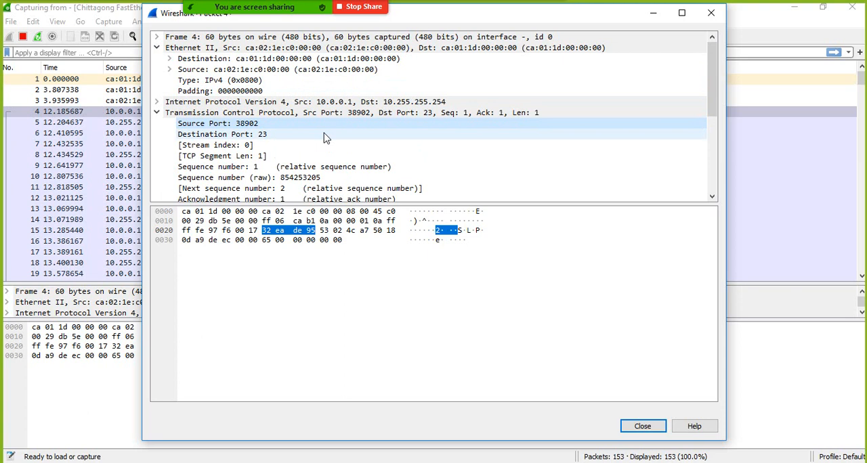
left_click(157, 102)
scroll(596, 67, "down", 6)
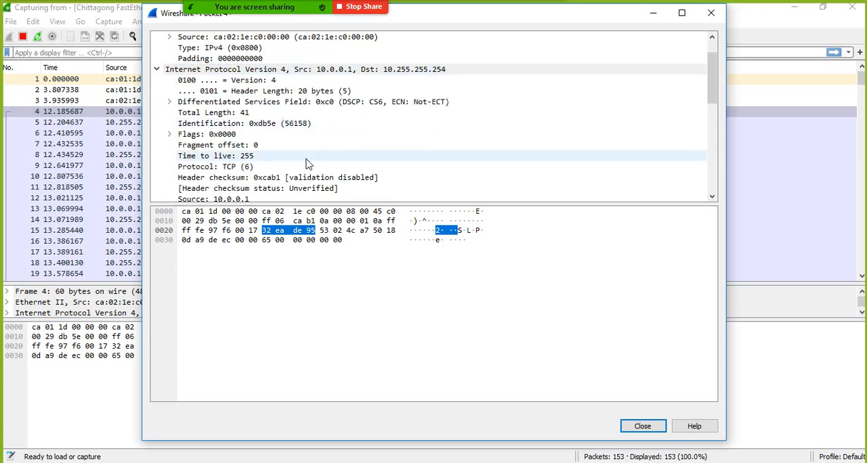
left_click(711, 12)
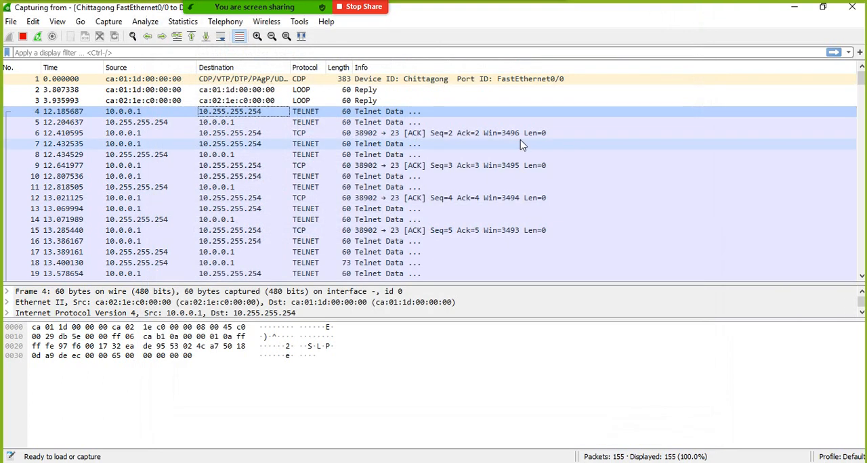
- Stop the Chittagong-Dhaka link capture, try to start a new one without saving the packets, and close Wireshark
left_click(302, 198)
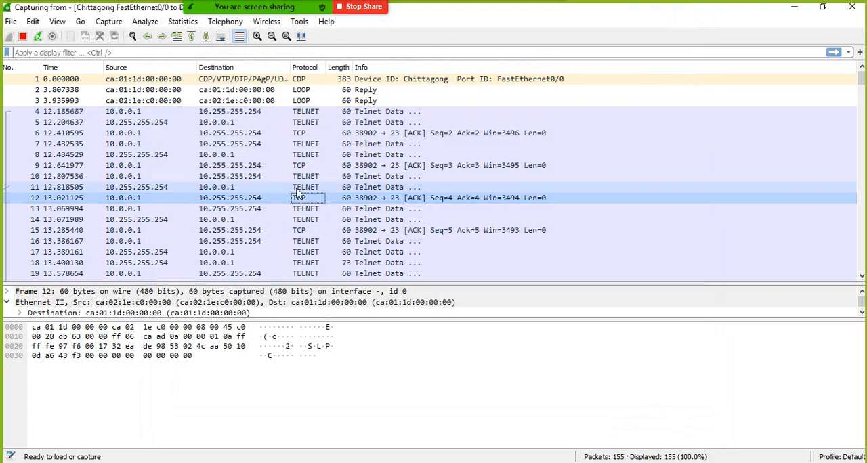
left_click(22, 38)
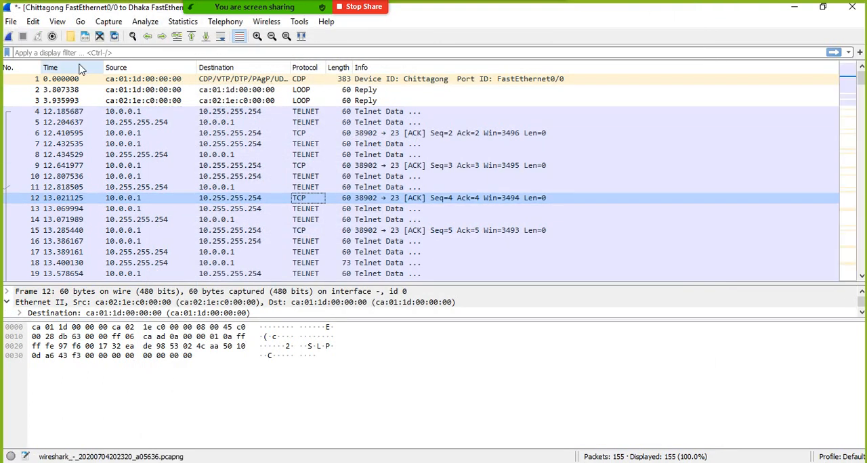
left_click(9, 36)
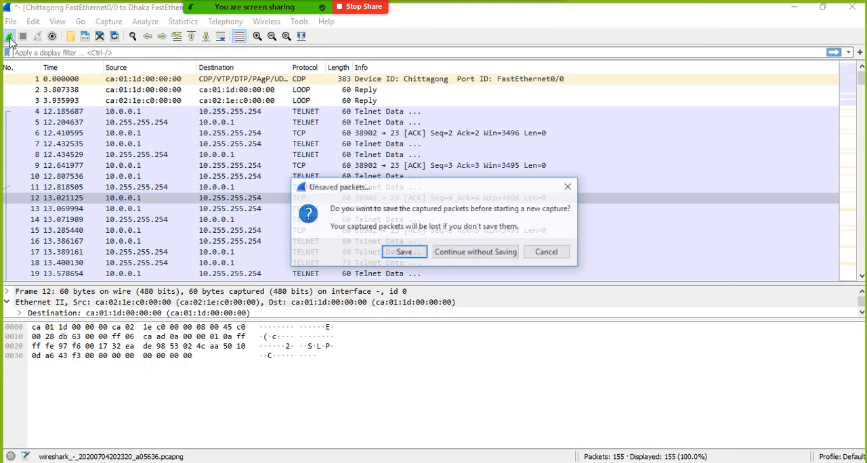
left_click(476, 254)
left_click(554, 267)
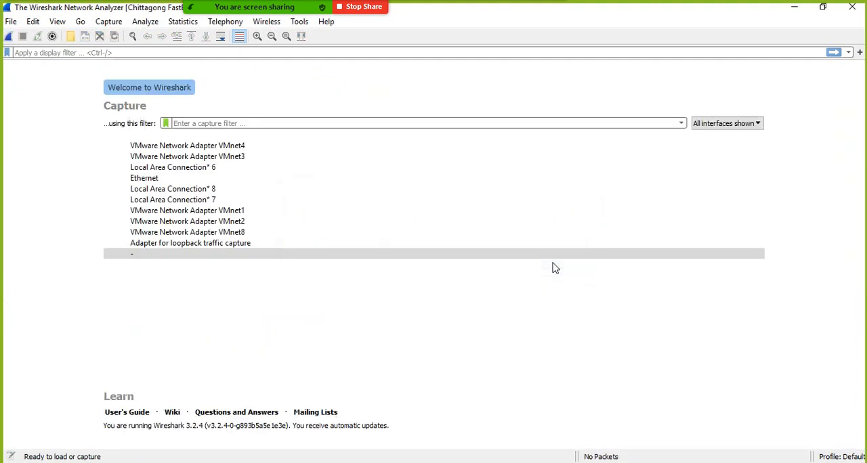
left_click(853, 7)
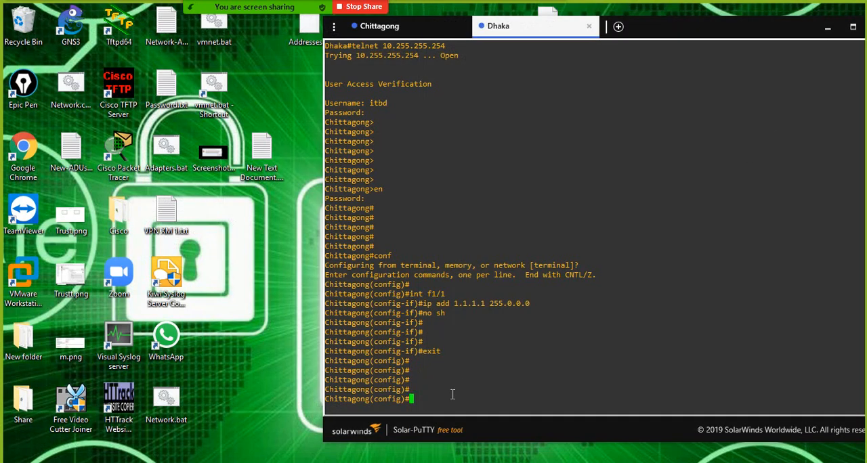
- Exit global configuration mode on the Chittagong router in the Telnet session open on the Dhaka console
type("xit")
key("Return")
key("Return")
key("Return")
key("Return")
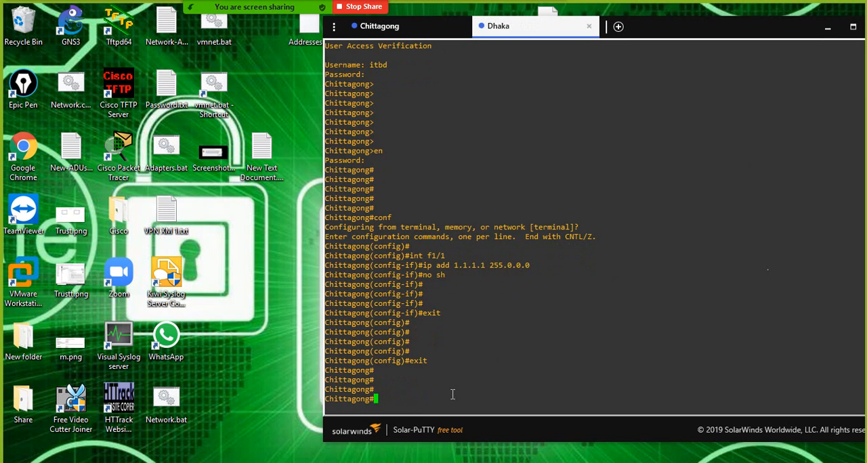
- Exit the Telnet session to the Chittagong router and return to the Dhaka router's privileged prompt
type("exit")
key("Return")
key("Return")
key("Return")
key("Return")
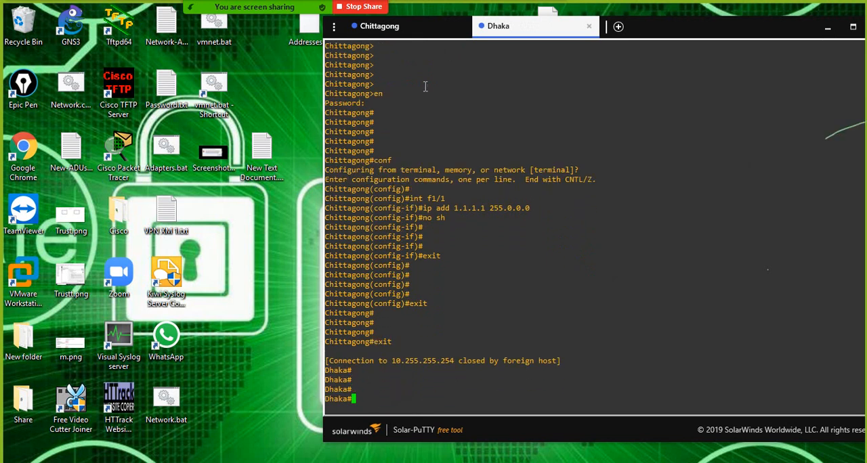
left_click_drag(650, 25, 409, 26)
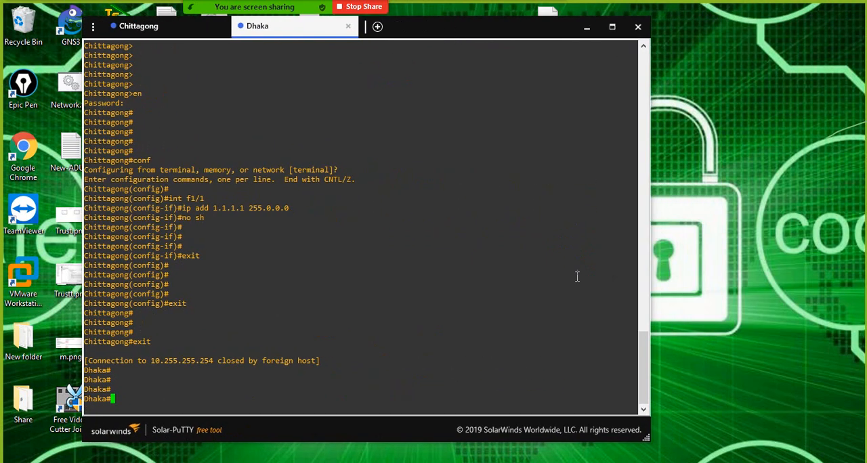
- Stop the old capture on the Chittagong-Dhaka link in GNS3 and start a new Ethernet capture with the visualization program
left_click(518, 462)
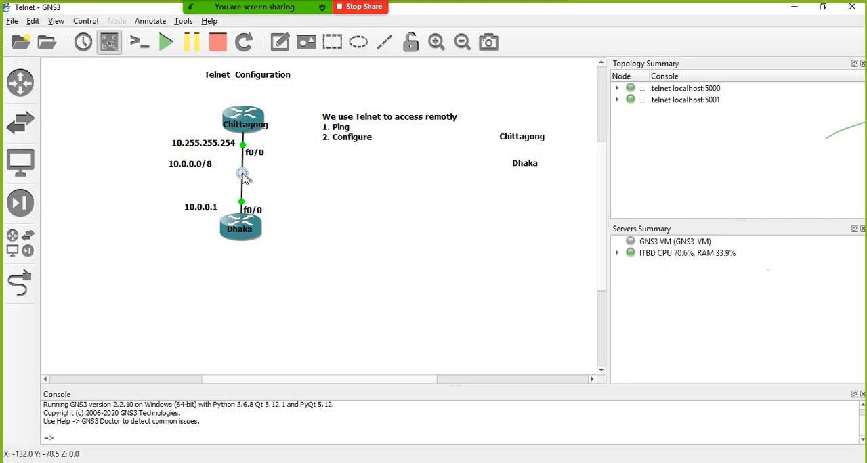
right_click(242, 176)
left_click(273, 181)
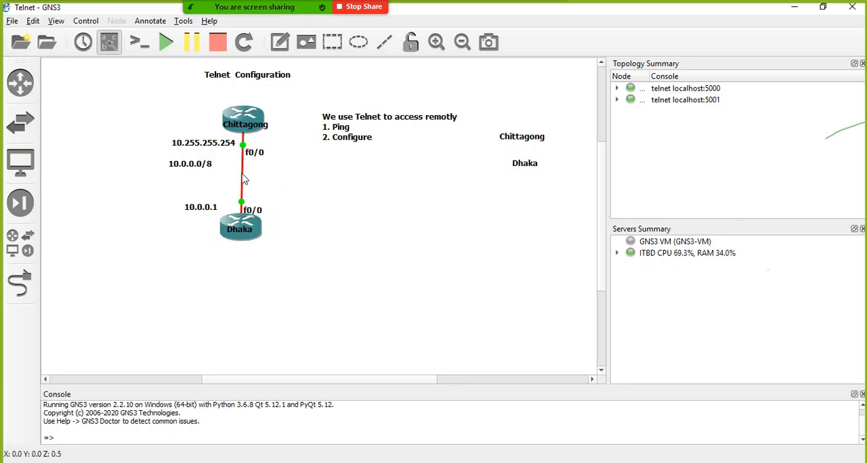
right_click(242, 175)
left_click(256, 182)
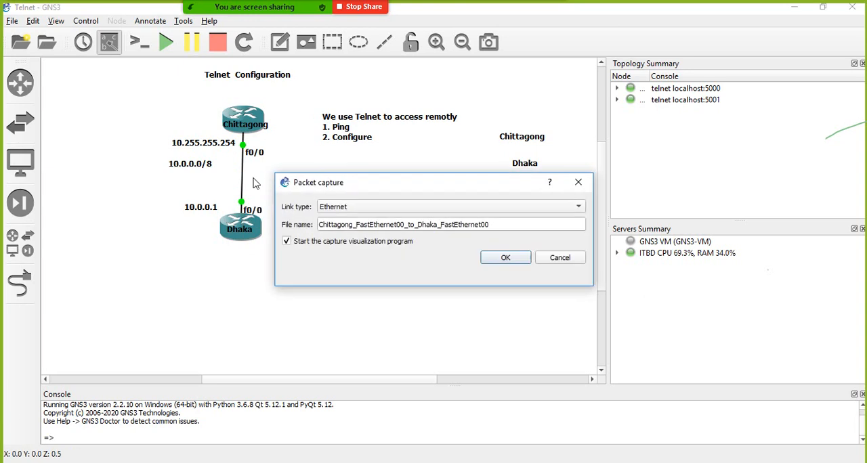
left_click(487, 258)
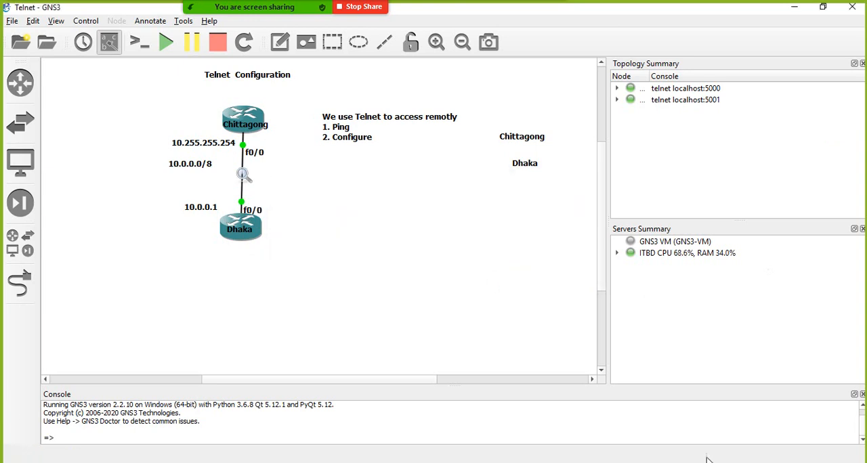
- Bring the Dhaka console in Solar-PuTTY in front of the running Wireshark capture, keeping the packet source and destination visible
key("alt+Tab")
left_click_drag(437, 33, 768, 62)
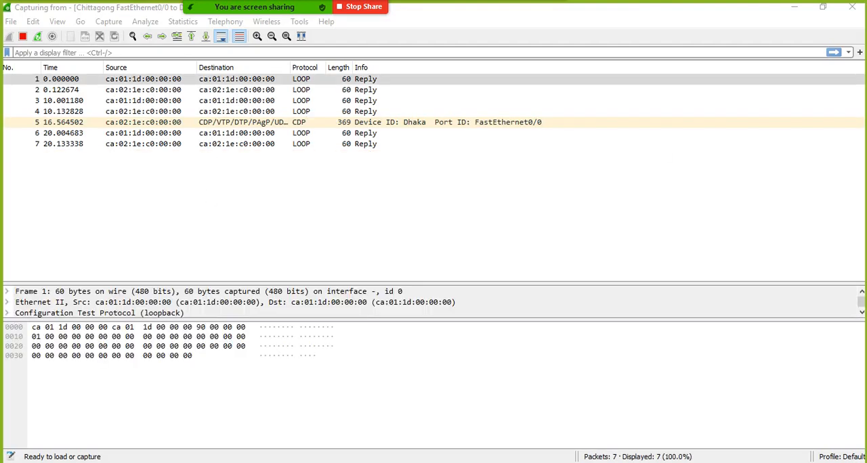
left_click(715, 462)
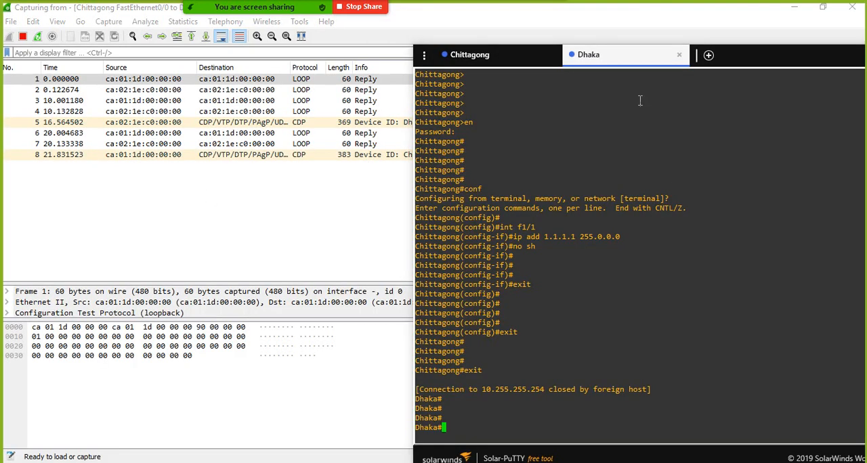
- Run telnet 10.255.255.254 from the Dhaka router and log in to Chittagong with the username and password
key("Up")
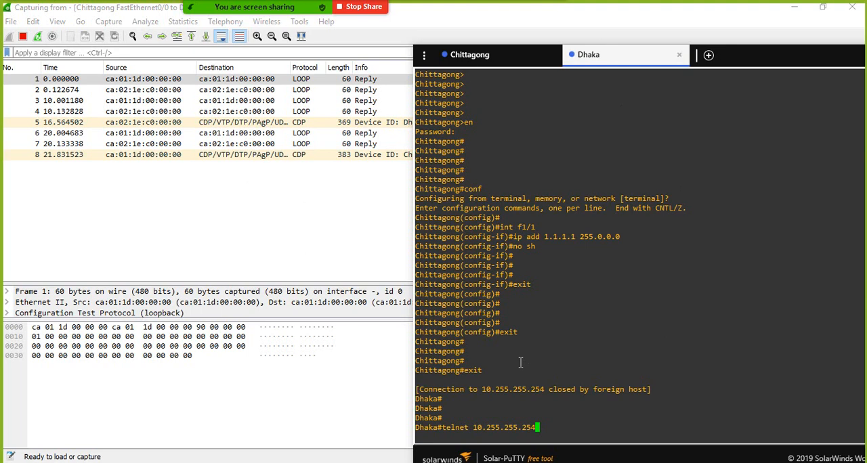
left_click_drag(755, 66, 739, 18)
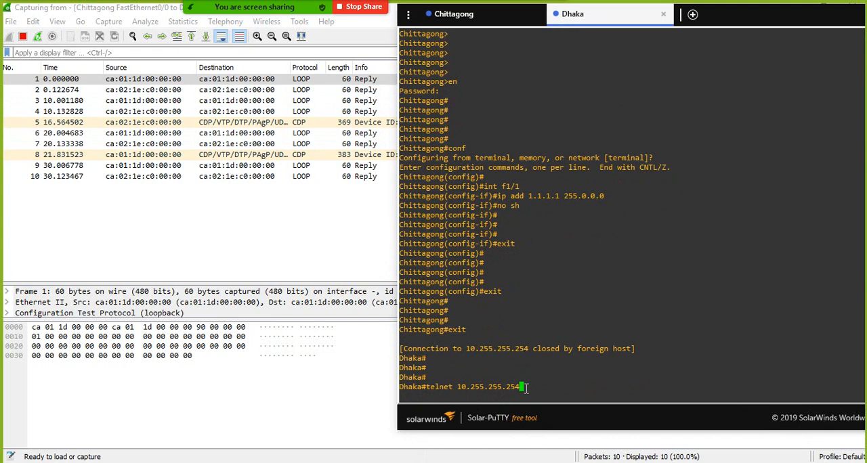
key("Return")
type("it")
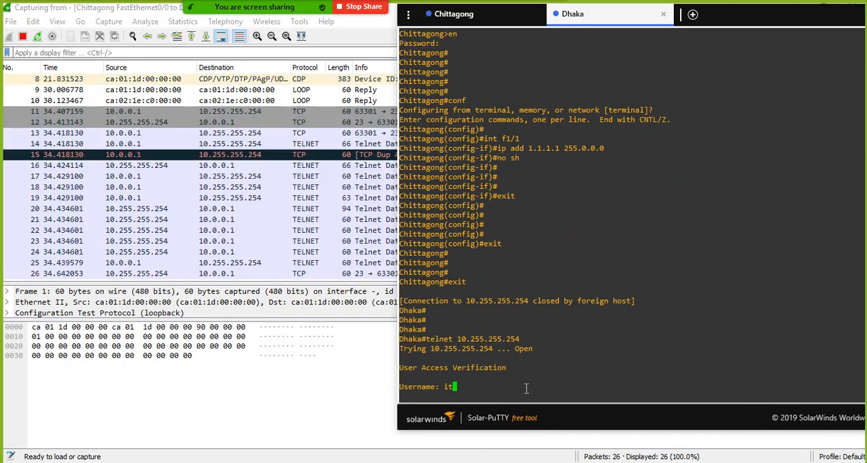
type("bd")
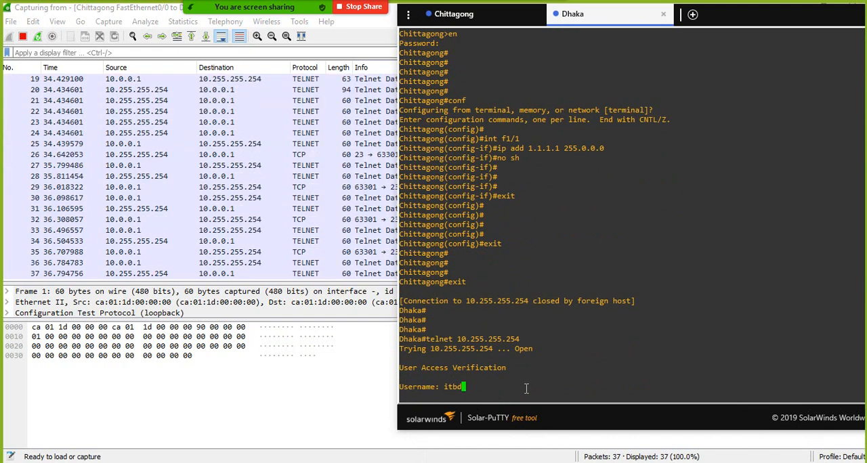
key("Return")
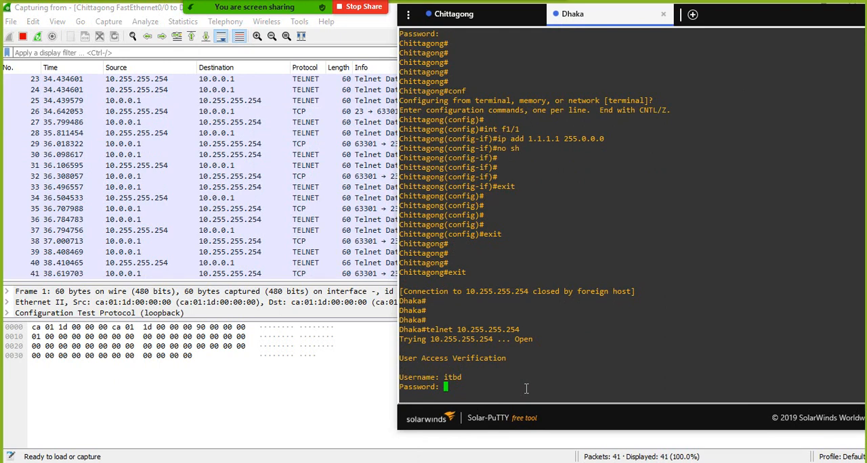
key("Return")
key("Return")
key("Return")
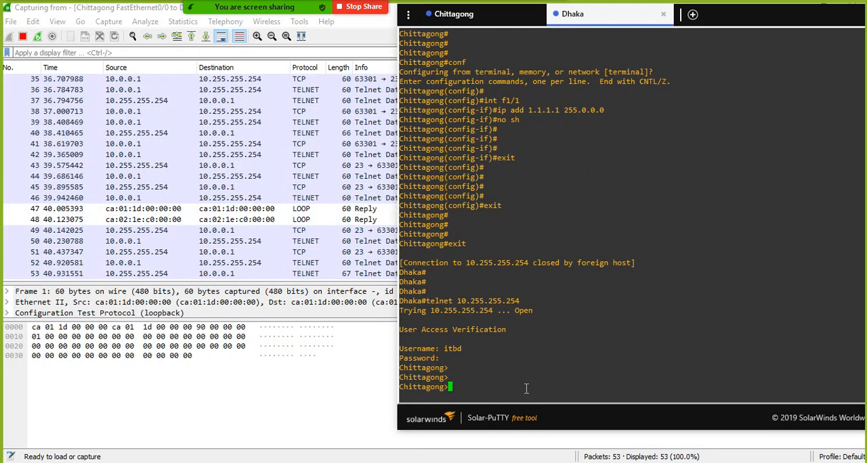
- Filter the captured packets in Wireshark with the display filter telnet
left_click(229, 52)
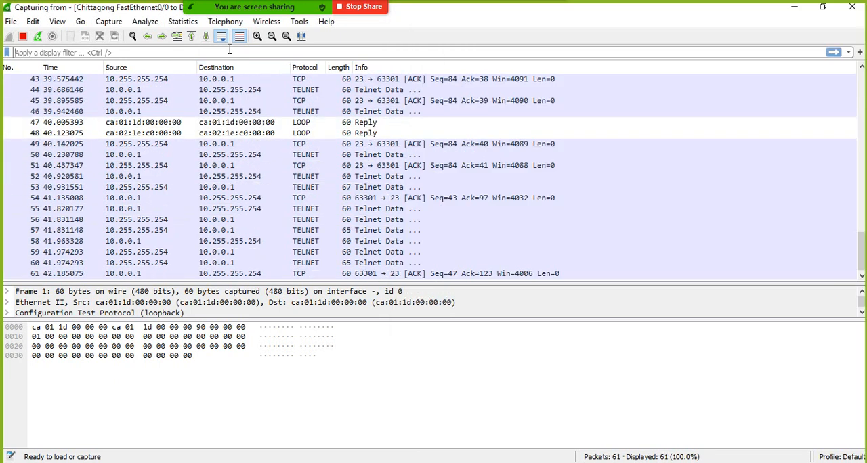
type("telne")
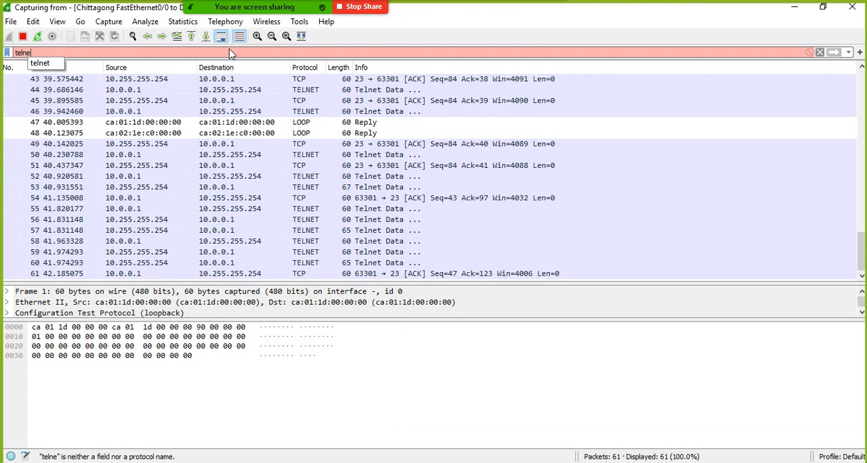
type("t")
key("Return")
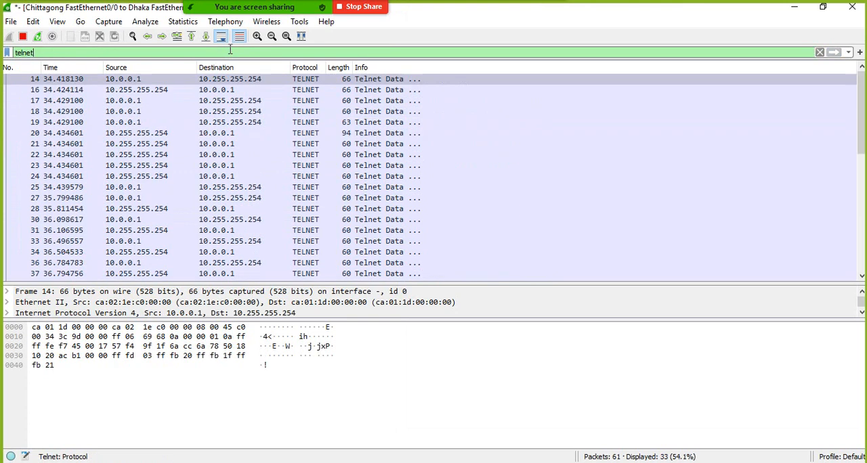
- Open Telnet packet 14 sent from 10.0.0.1, expand its Telnet layer, and stop the packet capture
double_click(237, 79)
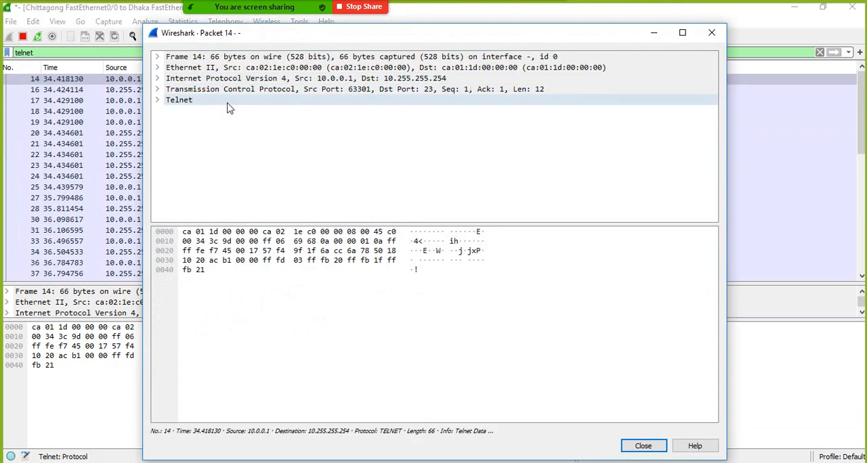
left_click(158, 100)
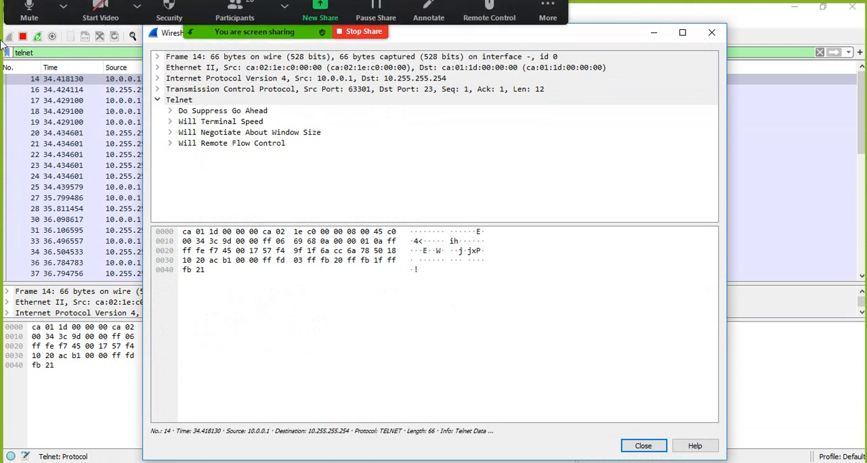
left_click(23, 39)
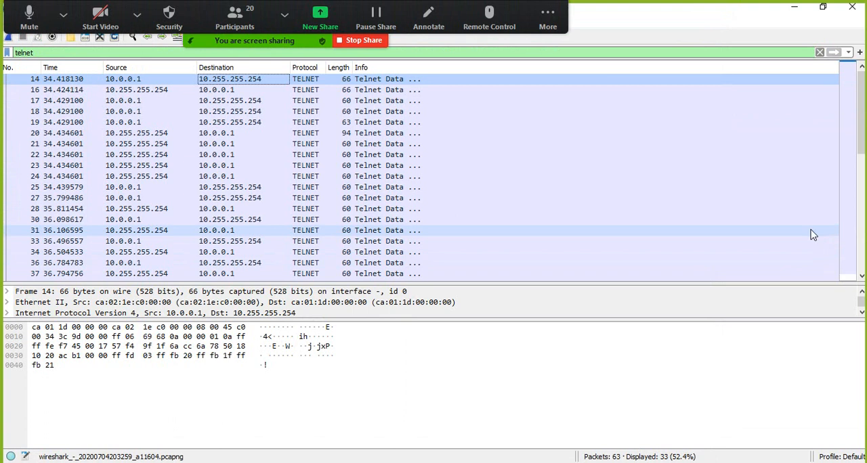
- Reopen packet 14 and expand its Telnet flow control, window size, terminal speed and suppress go ahead options to examine their commands
double_click(370, 80)
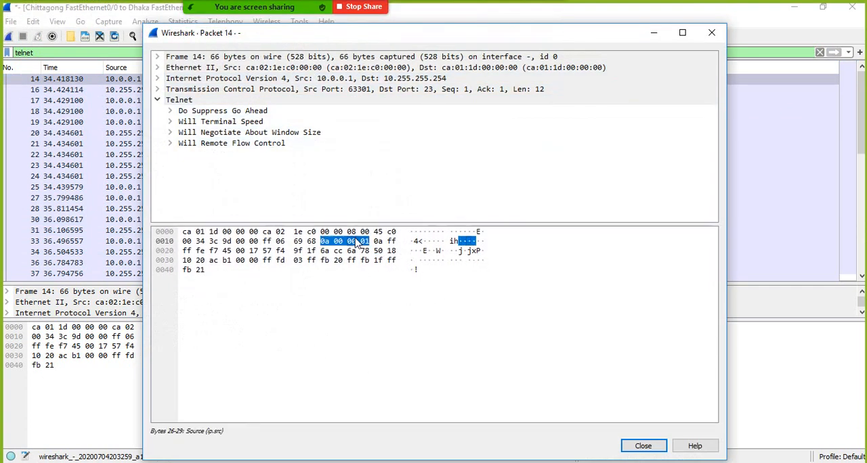
left_click_drag(351, 224, 356, 271)
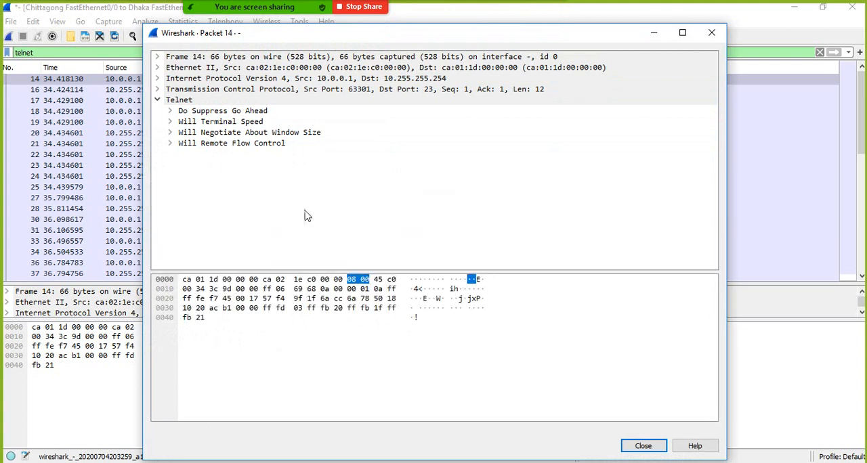
left_click(170, 145)
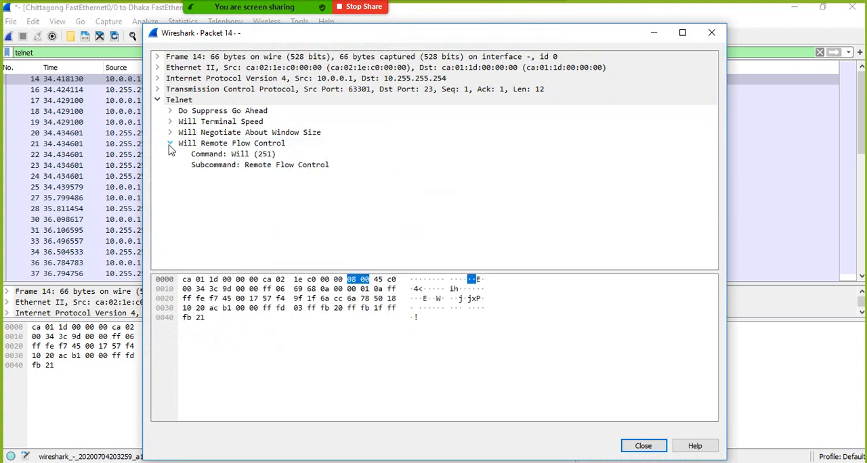
left_click(170, 134)
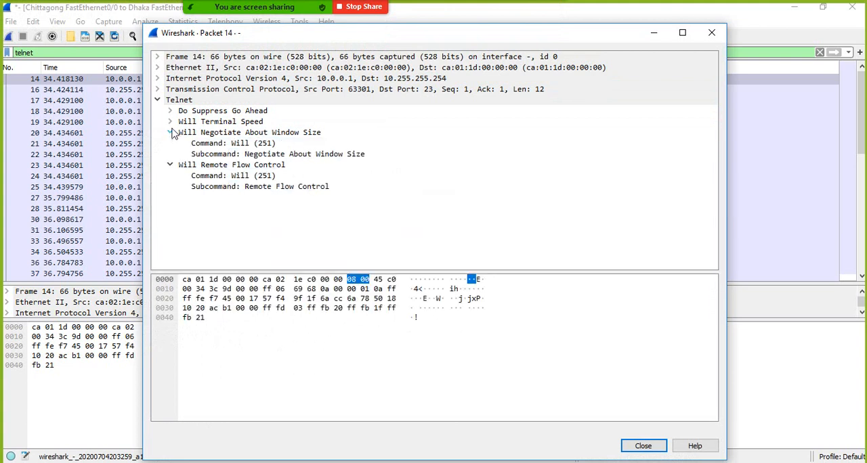
left_click(170, 122)
left_click(171, 111)
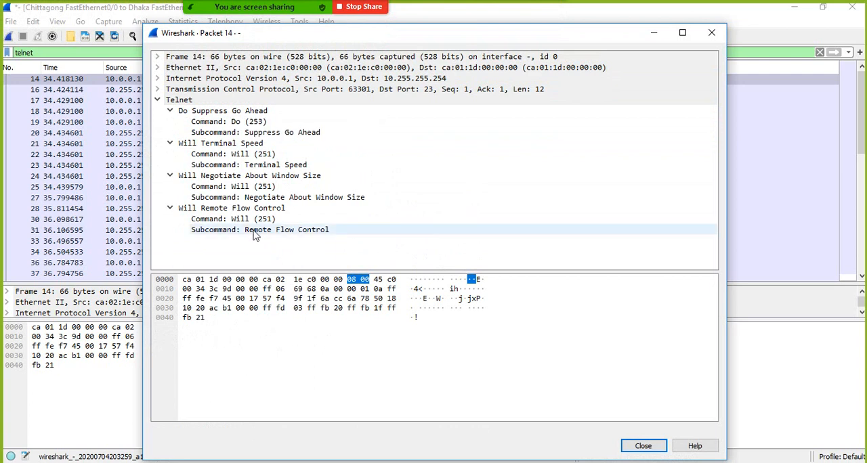
- Follow packet 14's TCP stream, close the stream window, and follow the same stream again to examine the Telnet login exchange
left_click(242, 308)
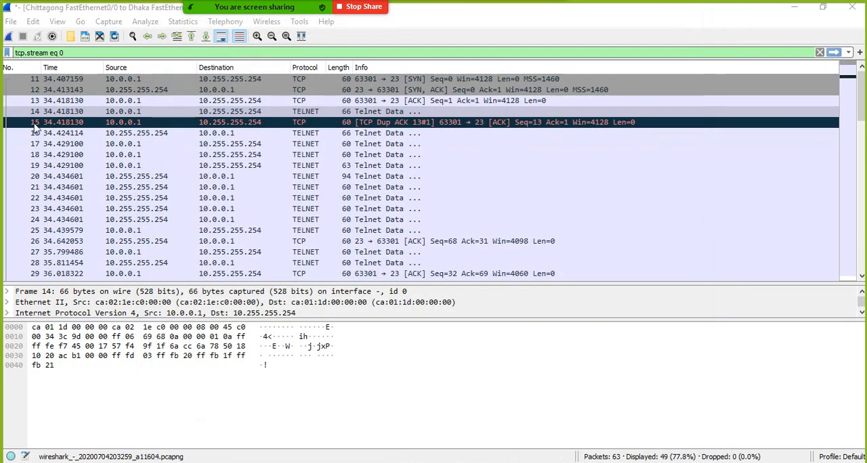
left_click(708, 9)
left_click(145, 22)
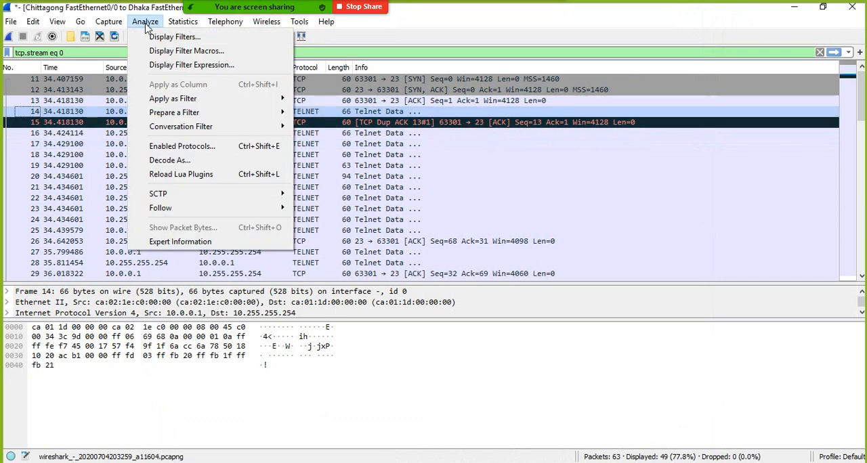
mouse_move(286, 214)
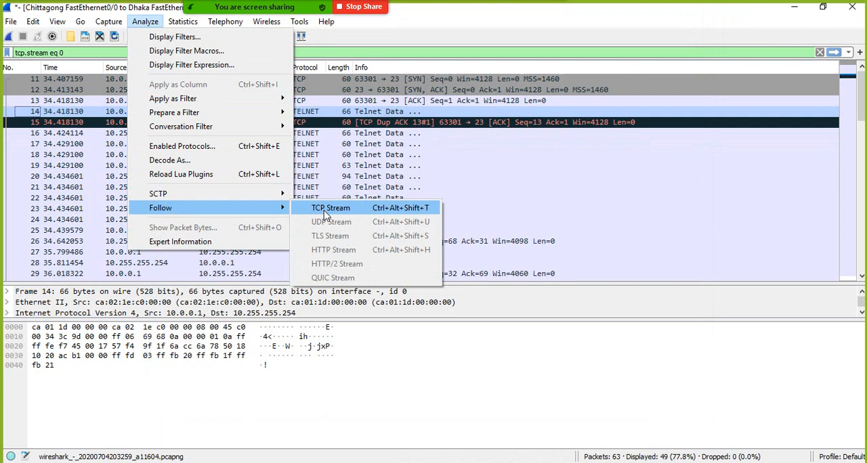
left_click(326, 216)
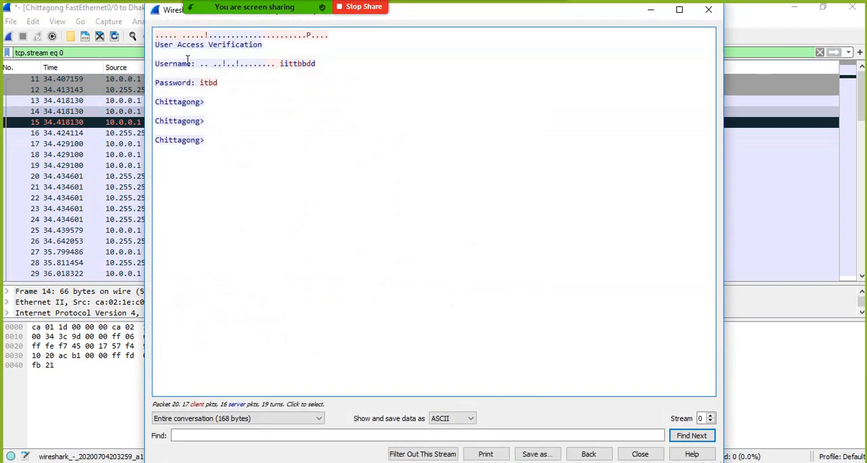
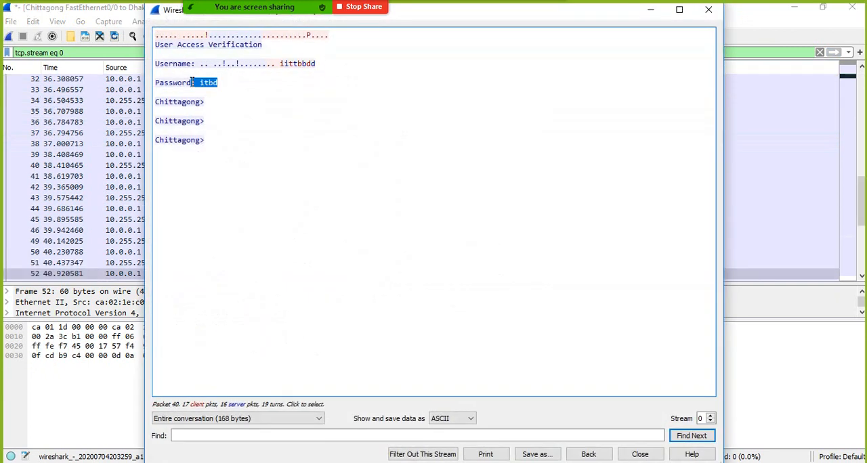
- Clear the text selection on the password line in the followed Telnet stream
left_click(233, 81)
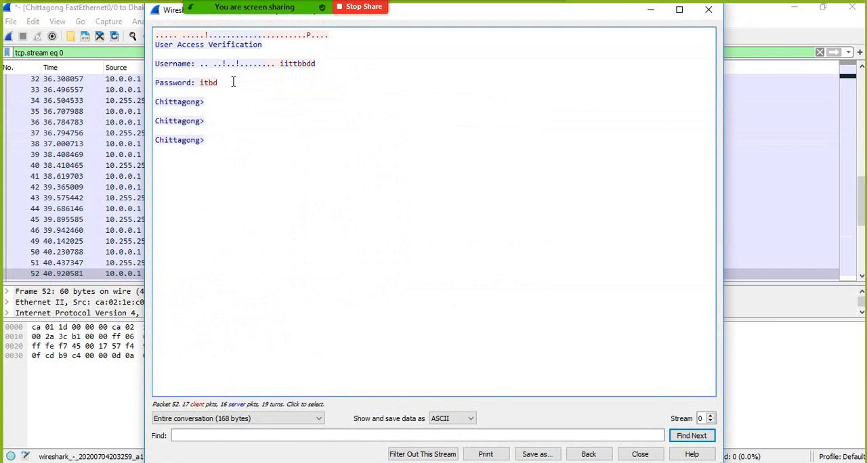
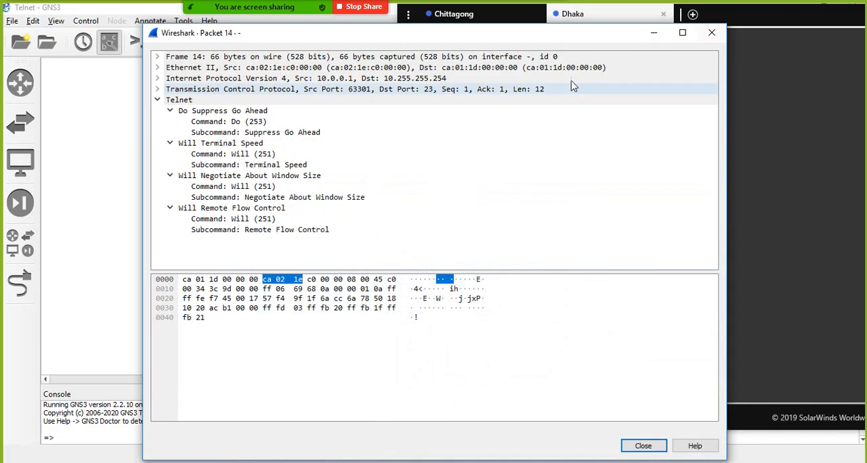
- Put away the packet 14 detail windows and place the followed TCP stream window beside the topology
left_click(654, 33)
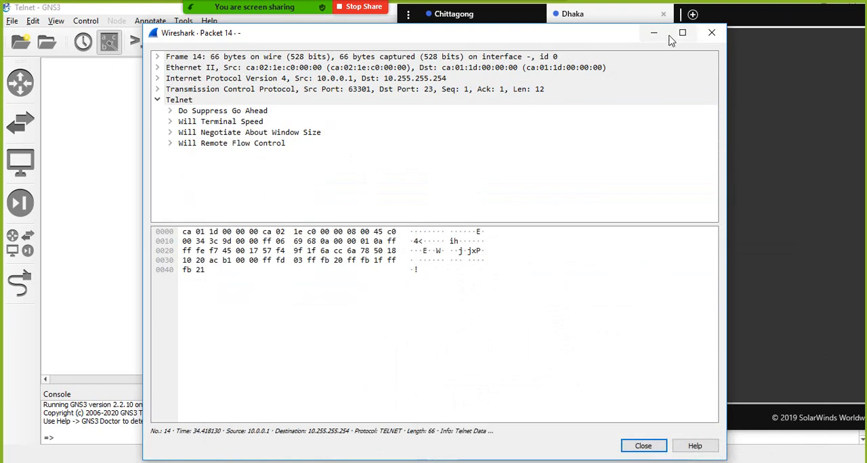
left_click(711, 34)
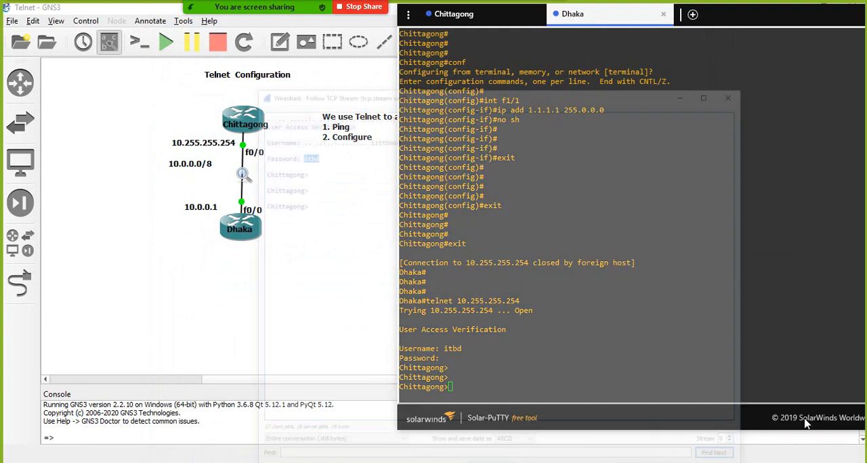
left_click(801, 425)
left_click_drag(438, 13, 645, 29)
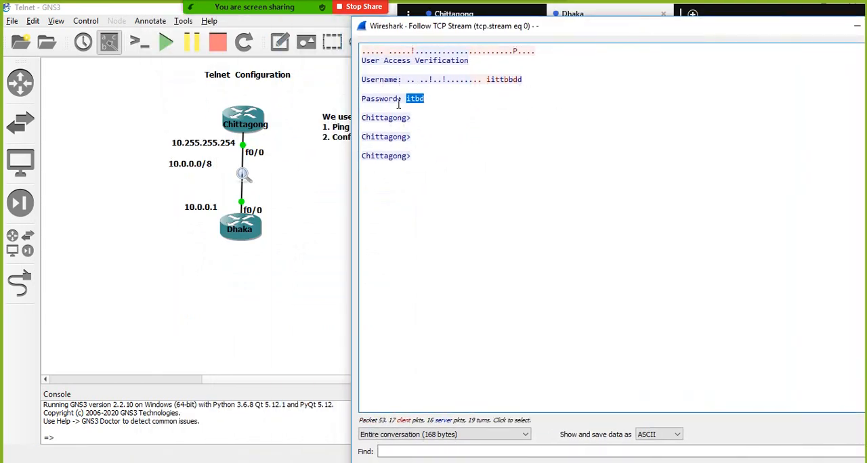
- Highlight the plain-text password in the followed Telnet stream to examine it, and clear the selection
left_click_drag(429, 99, 408, 99)
left_click(458, 100)
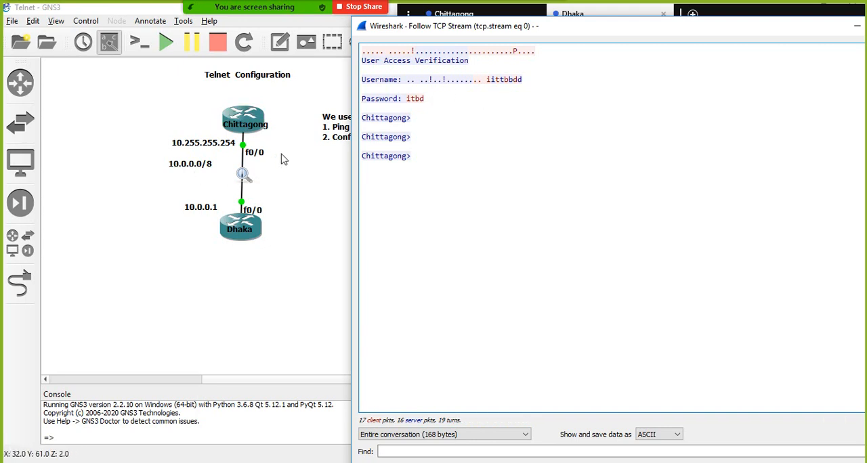
left_click_drag(430, 99, 407, 101)
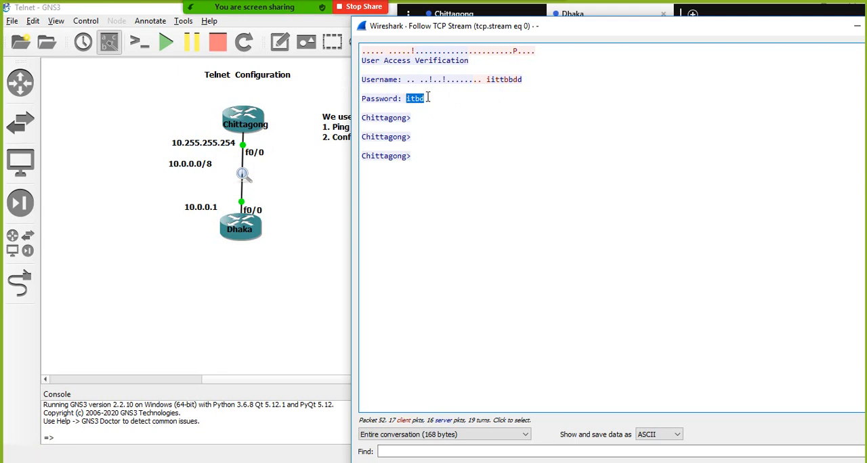
left_click(428, 98)
- Switch to GNS3 and add a note below the Telnet text reading "Port Number - 23", "It is not secure" and "Plain Text" on three lines
left_click(311, 93)
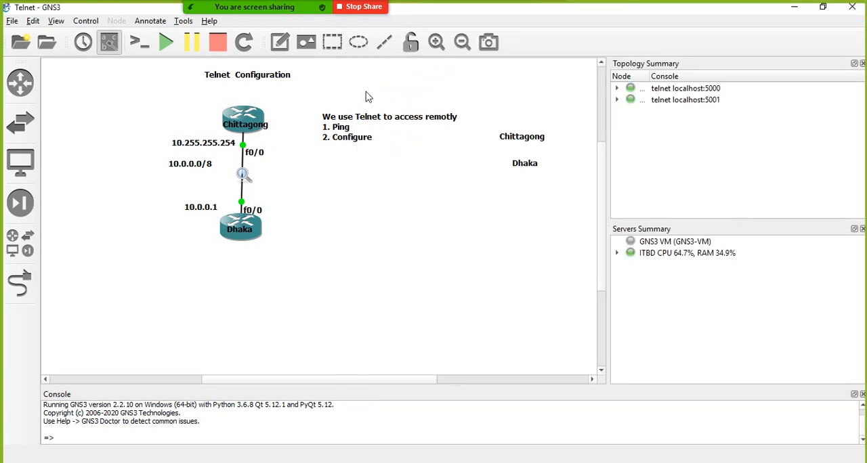
left_click(278, 46)
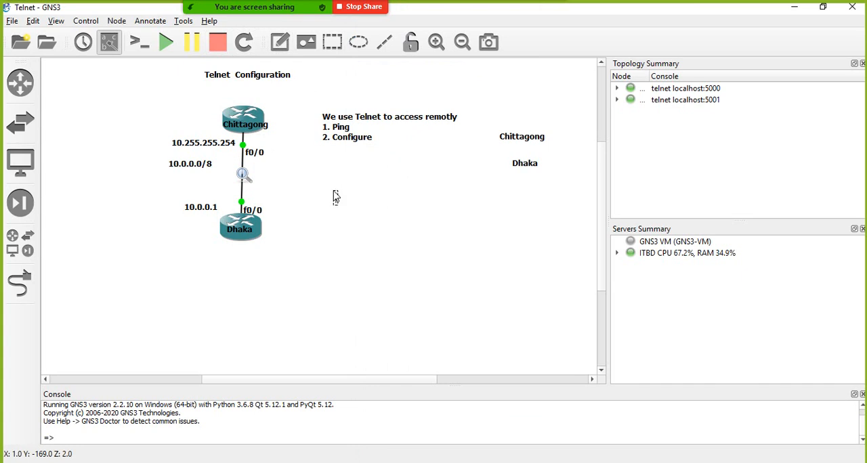
type("Port ")
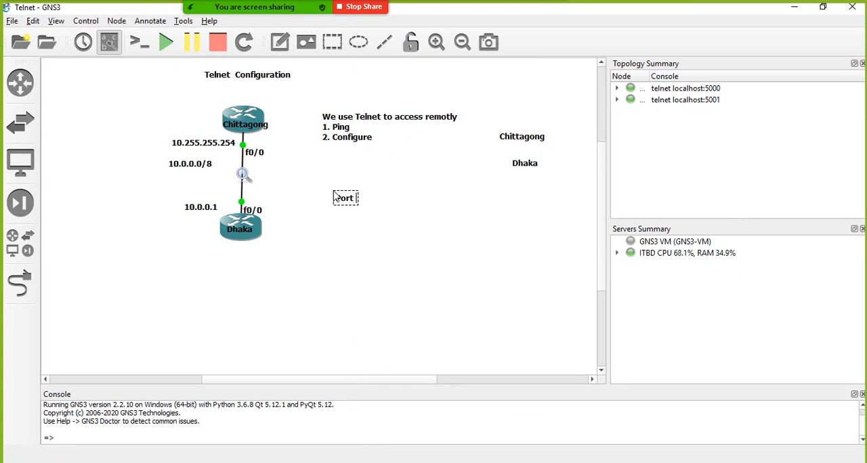
type("Number - 23")
key("Return")
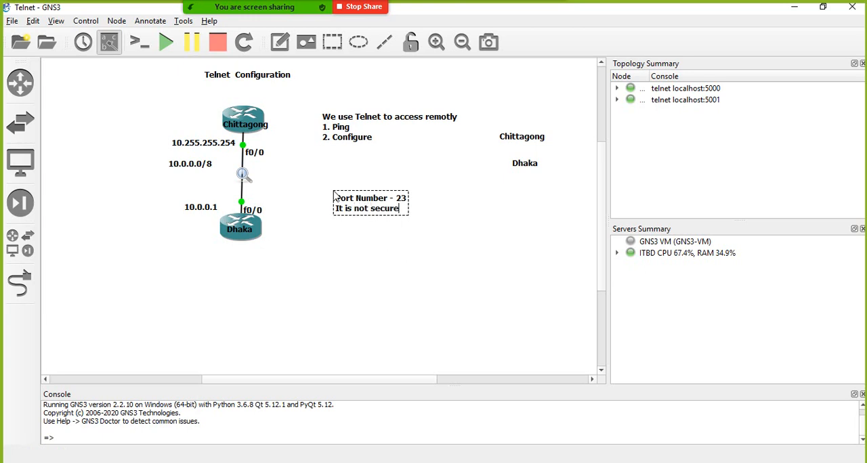
key("Return")
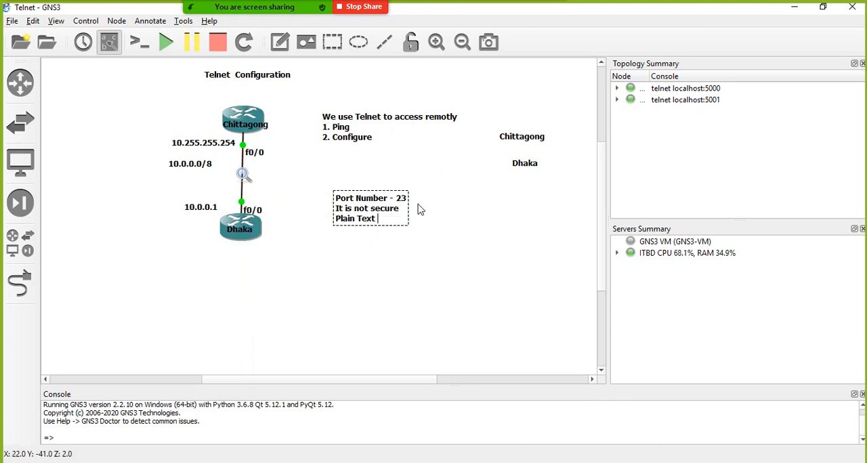
- Mute all Zoom participants while allowing them to unmute themselves, and move the participant list clear of the topology notes
left_click(229, 20)
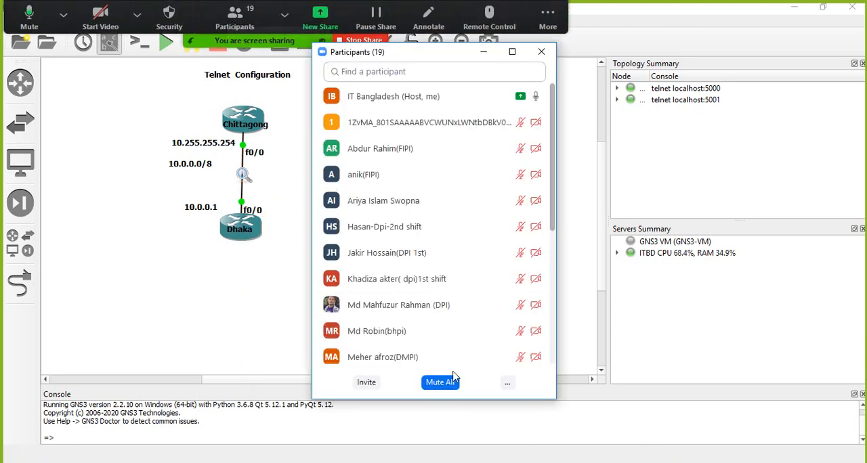
left_click(449, 382)
left_click(315, 249)
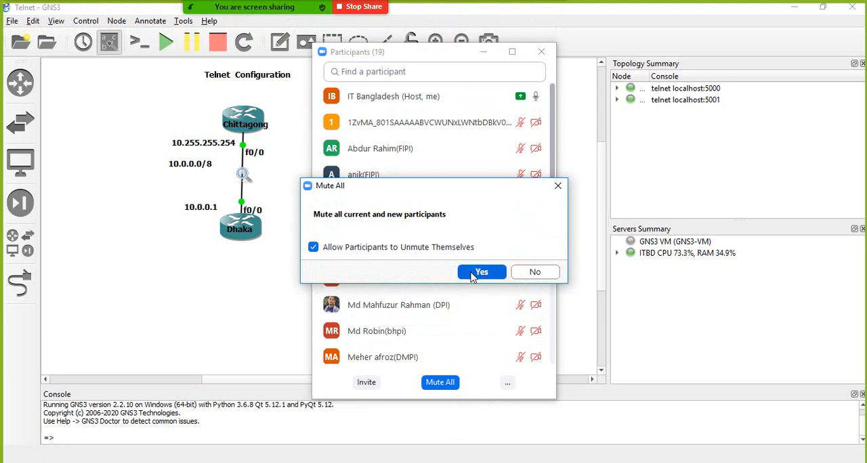
left_click(482, 272)
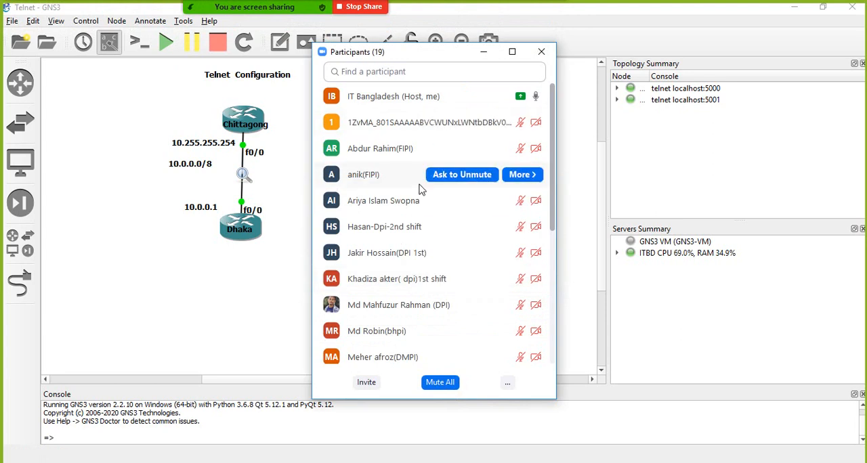
left_click_drag(415, 57, 687, 14)
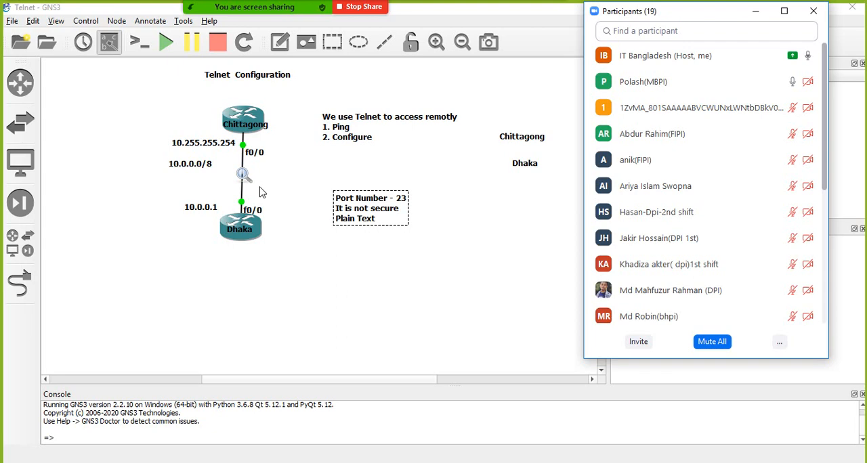
- Finish the note and add a c7200 router to the workspace below the Dhaka router
left_click(80, 140)
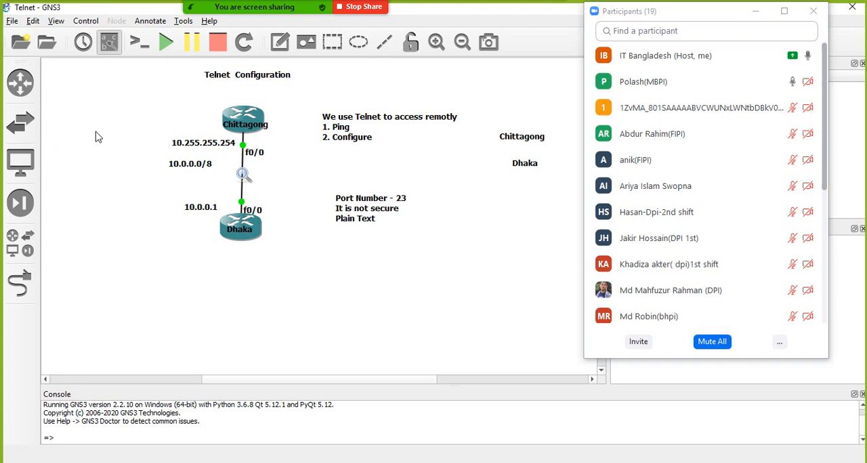
left_click(22, 86)
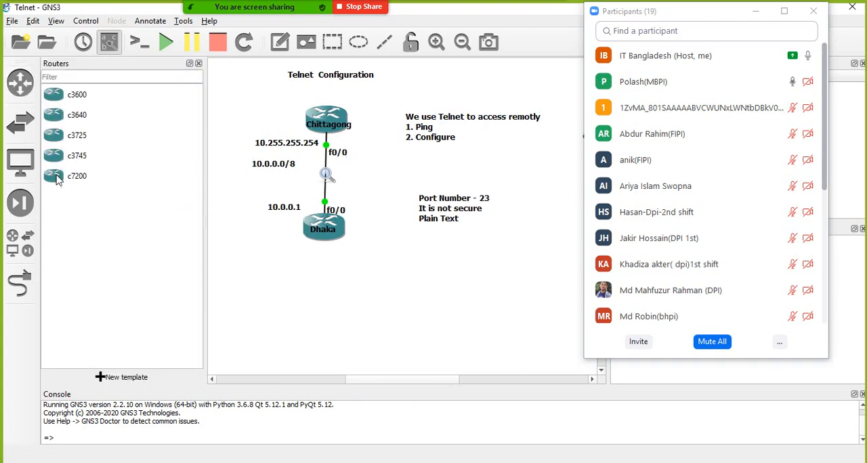
left_click_drag(60, 178, 258, 267)
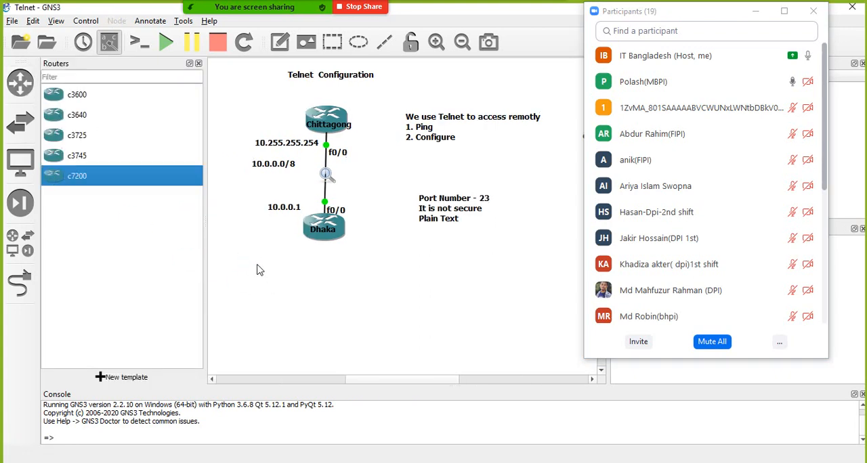
left_click(199, 64)
- Add a NAT node to the workspace beside router R1
left_click(20, 243)
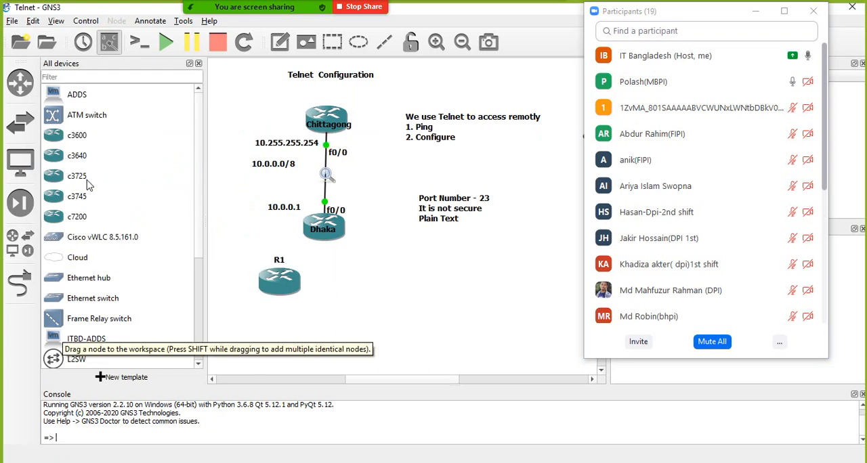
scroll(88, 182, "down", 3)
left_click_drag(55, 280, 471, 312)
left_click(197, 63)
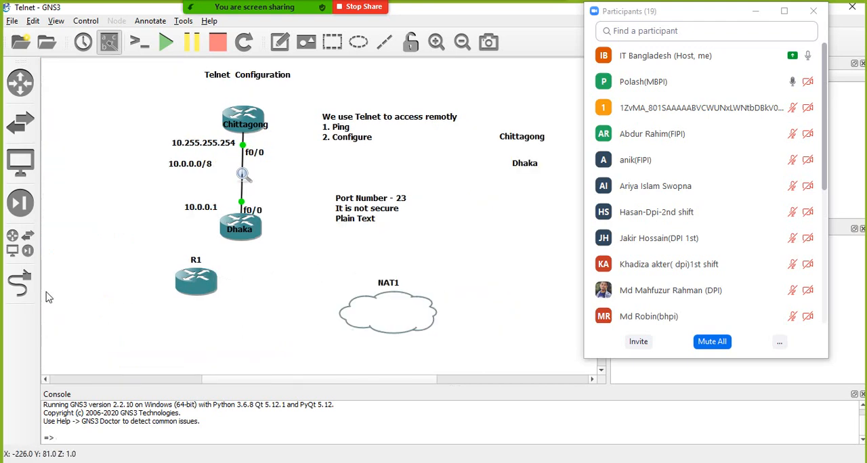
- Link R1's f0/0 interface to the nat0 port of NAT1 and leave link mode
left_click(21, 283)
left_click(202, 287)
left_click(244, 292)
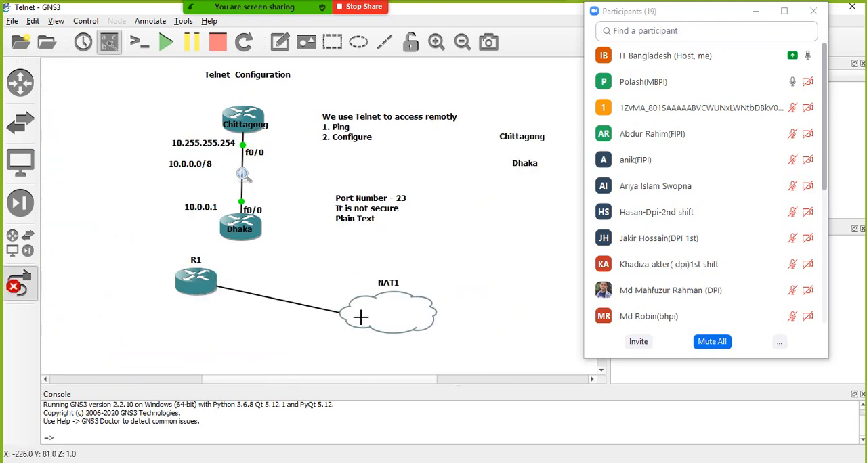
left_click(362, 316)
left_click(373, 322)
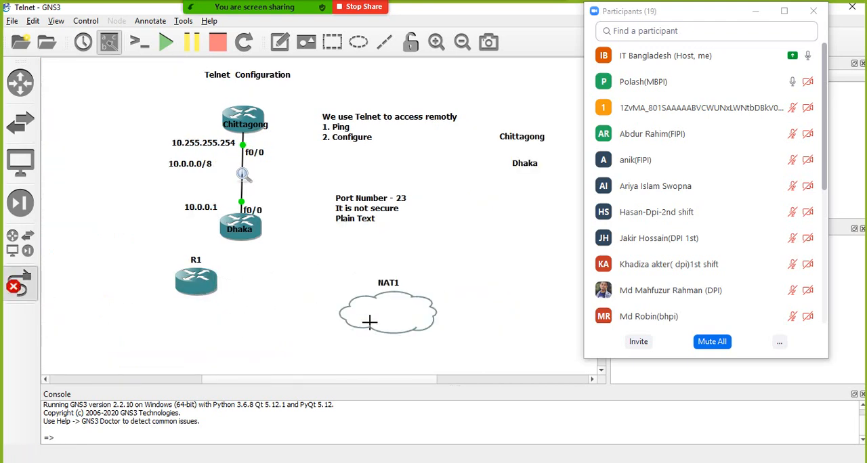
left_click(30, 283)
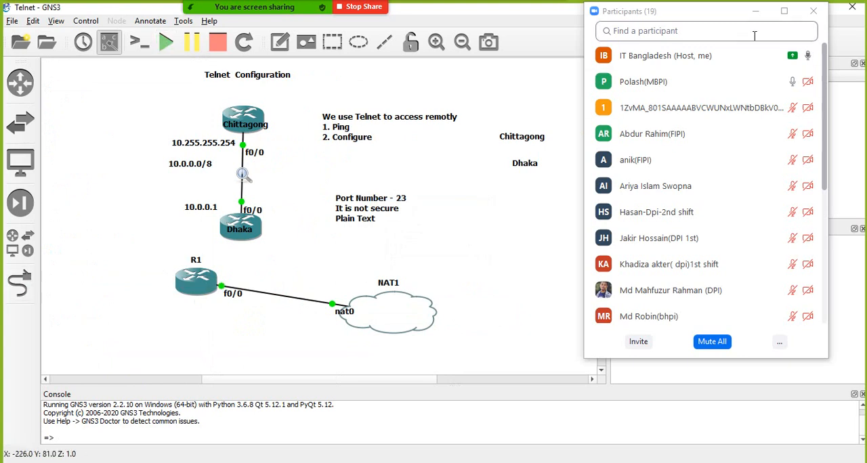
- Close the Zoom participant list and open R1's console at its command prompt
left_click(813, 11)
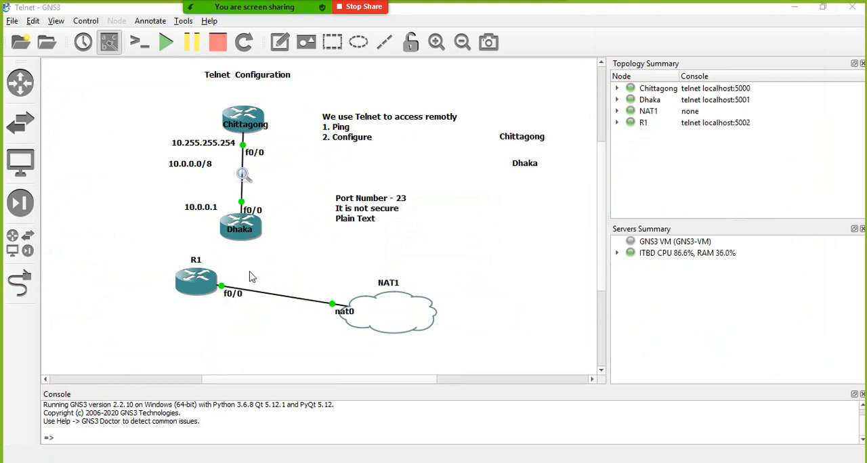
right_click(195, 289)
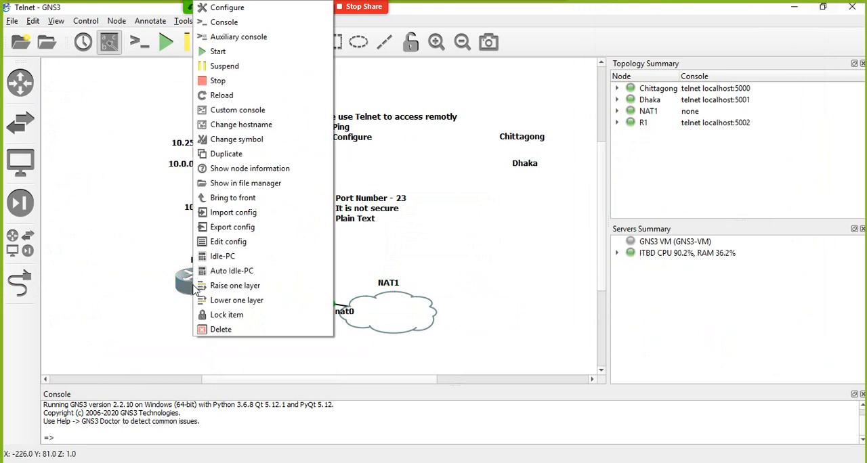
left_click(218, 23)
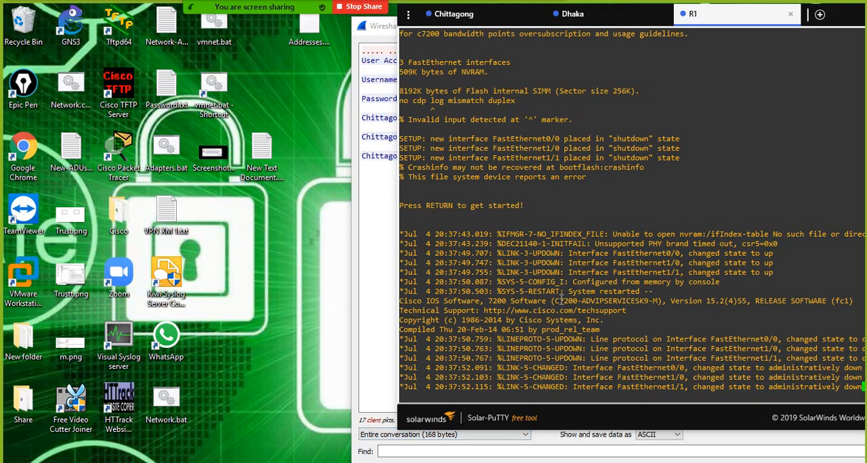
key("Return")
key("Return")
key("Return")
key("Return")
key("Return")
key("Return")
key("Return")
key("Return")
key("Return")
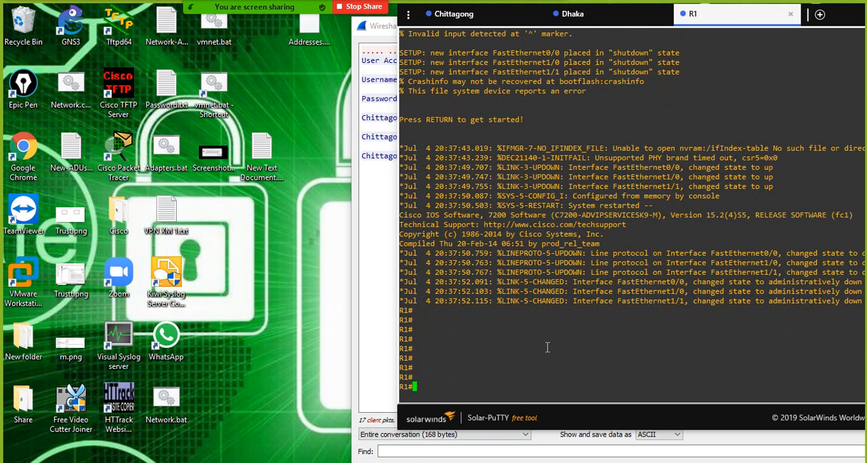
type("cong")
key("Return")
key("Return")
key("Return")
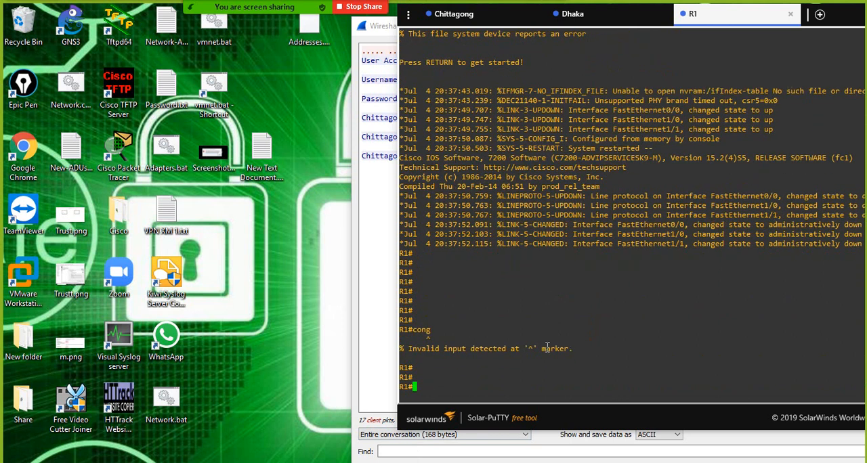
- Enter global configuration mode on R1 with conf, accepting the default terminal source
type("conf")
key("Return")
key("Return")
key("Return")
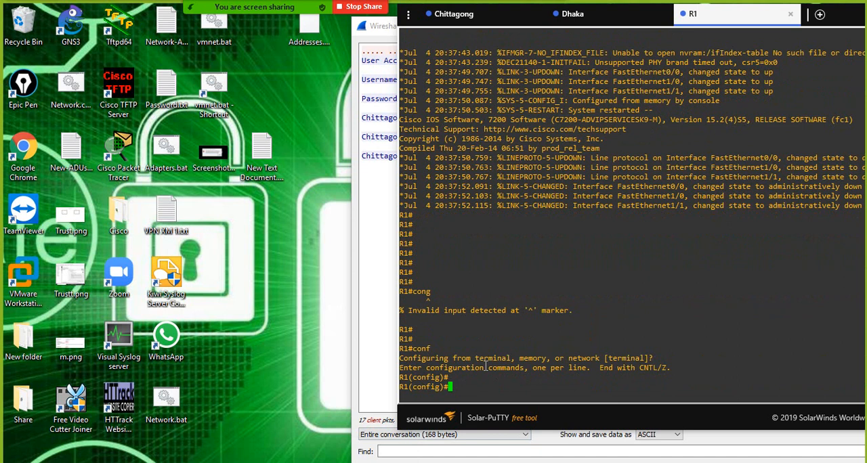
- Close the followed stream and packet detail windows, and quit Wireshark without saving the captured packets
left_click(371, 43)
left_click_drag(822, 35, 721, 47)
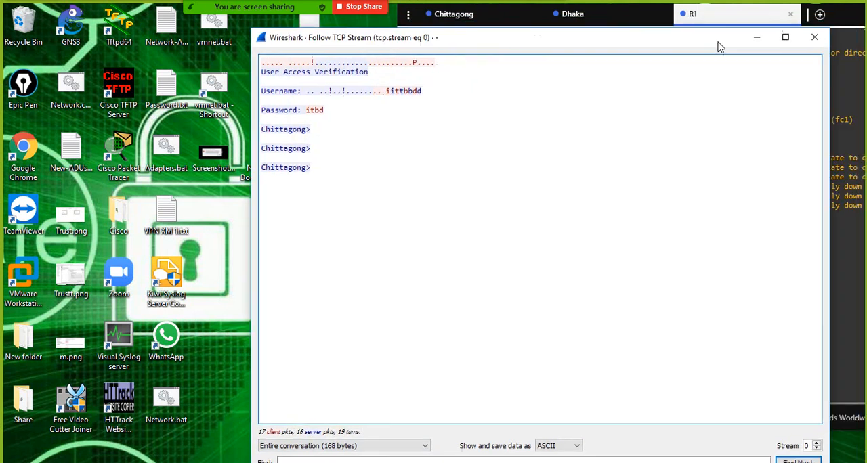
left_click(813, 38)
mouse_move(709, 460)
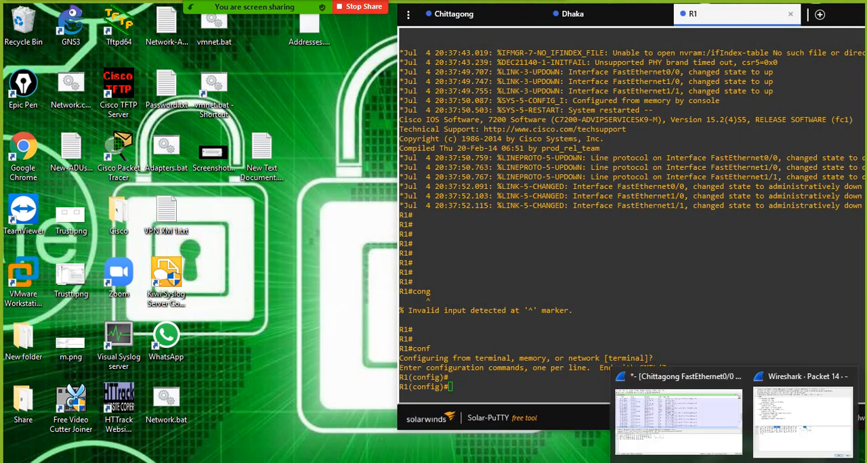
left_click(786, 433)
left_click(712, 32)
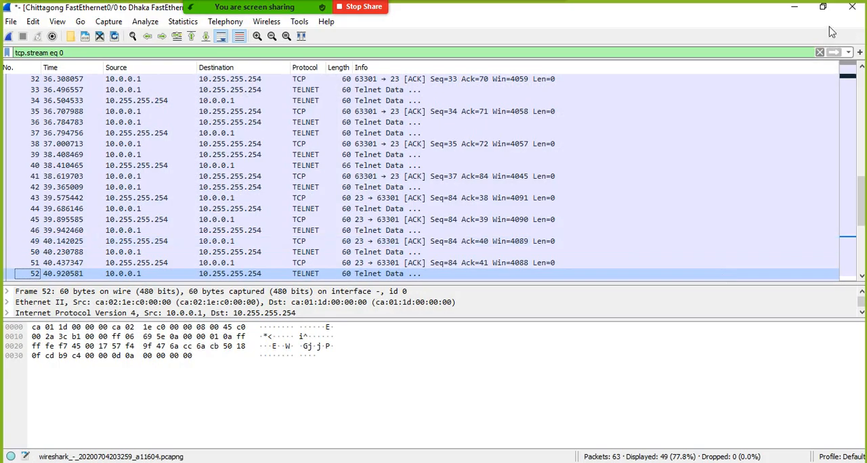
left_click(852, 7)
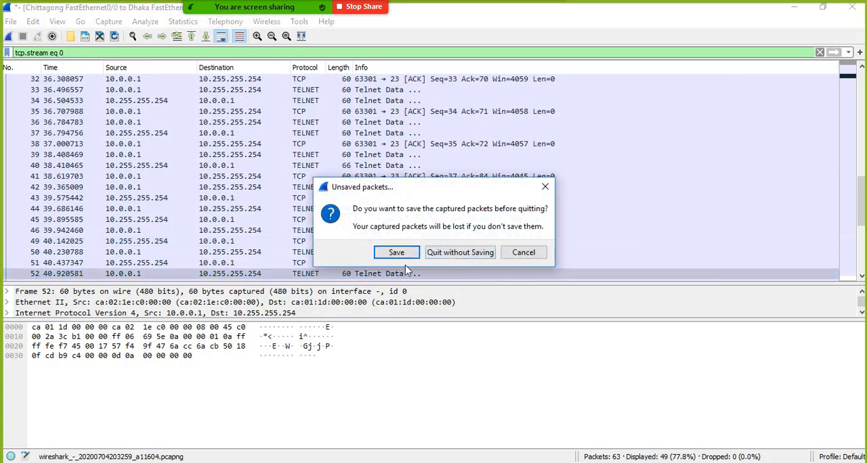
left_click(454, 254)
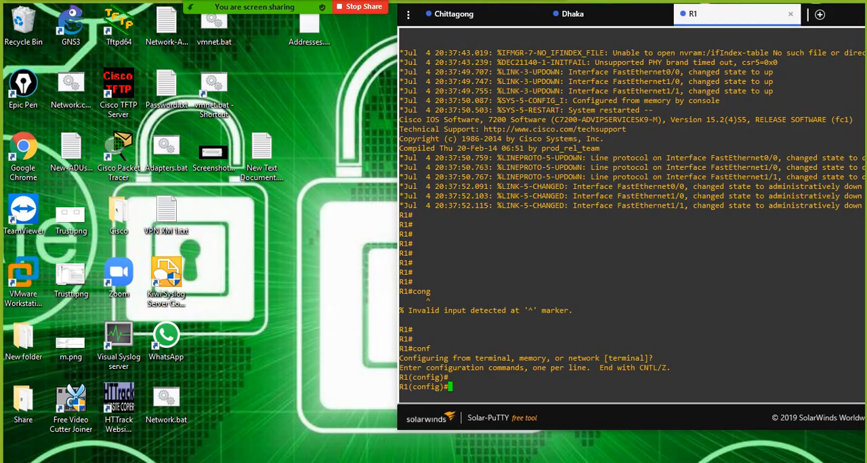
- Bring the GNS3 topology back on screen and set R1's interface f0/0 to obtain its IP address via DHCP
left_click(668, 462)
left_click(715, 462)
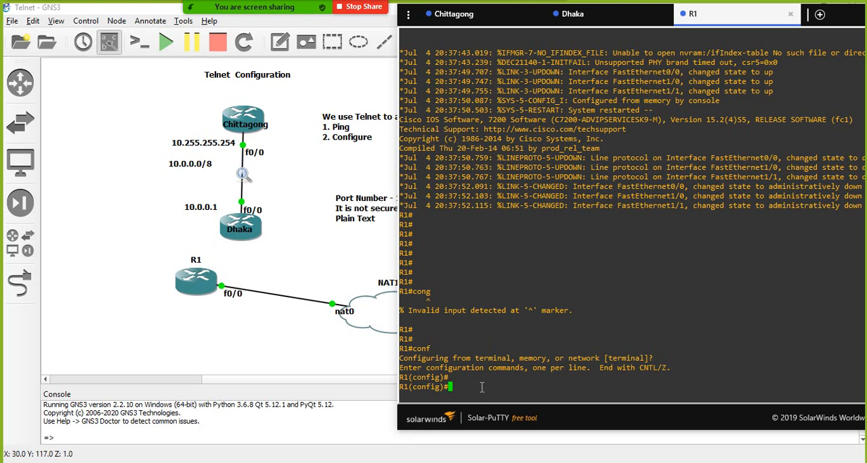
type("int ")
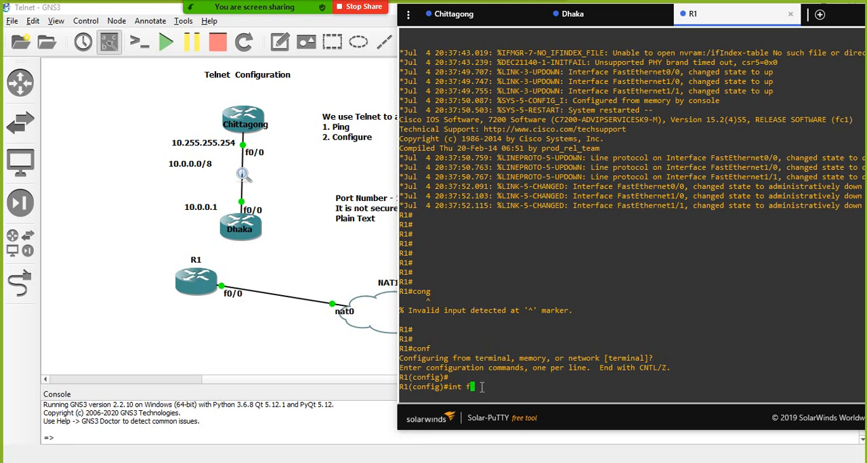
type("f0/0")
key("Return")
type("ip ")
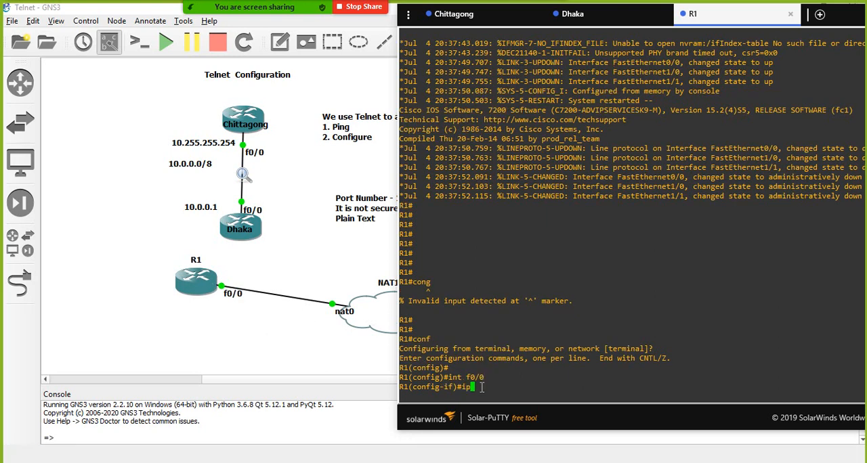
type("add dhcp")
key("Return")
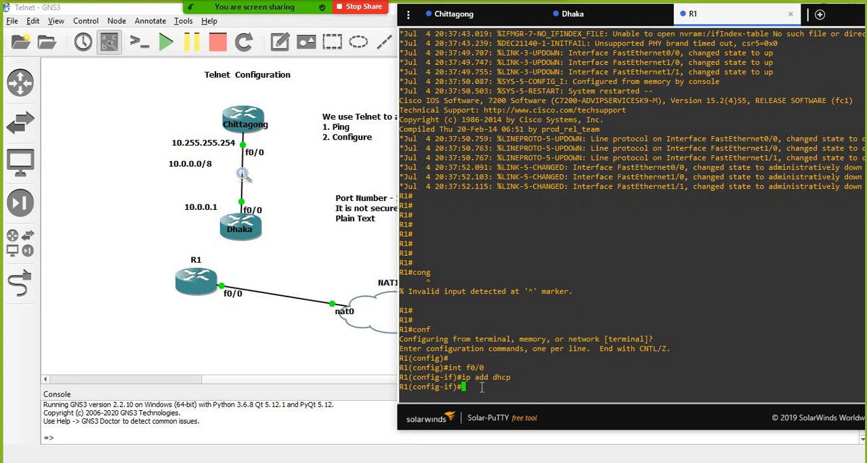
- Enable R1's f0/0 interface with no sh and refresh the prompt
type("no sh")
key("Return")
key("Return")
key("Return")
key("Return")
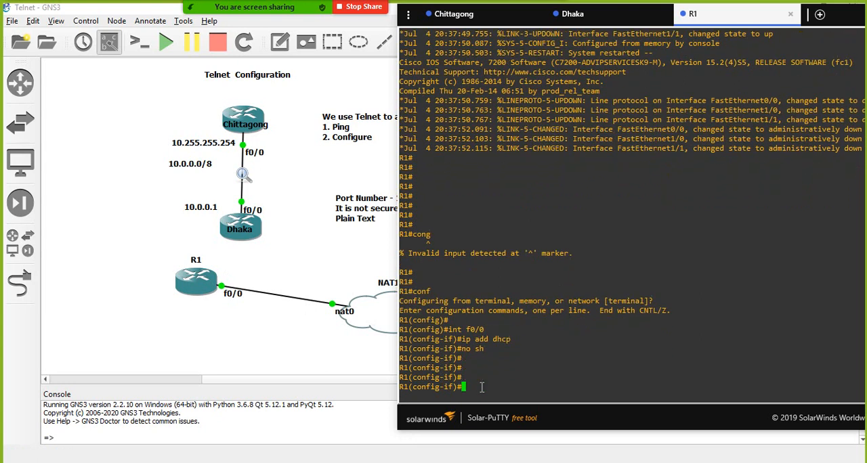
key("Return")
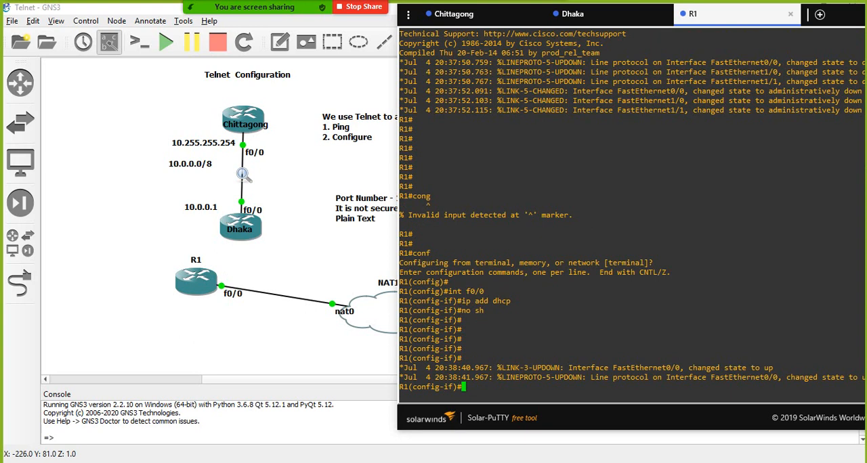
- Move the R1 console into full view and examine the DHCP address assigned to FastEthernet0/0
left_click_drag(738, 15, 630, 15)
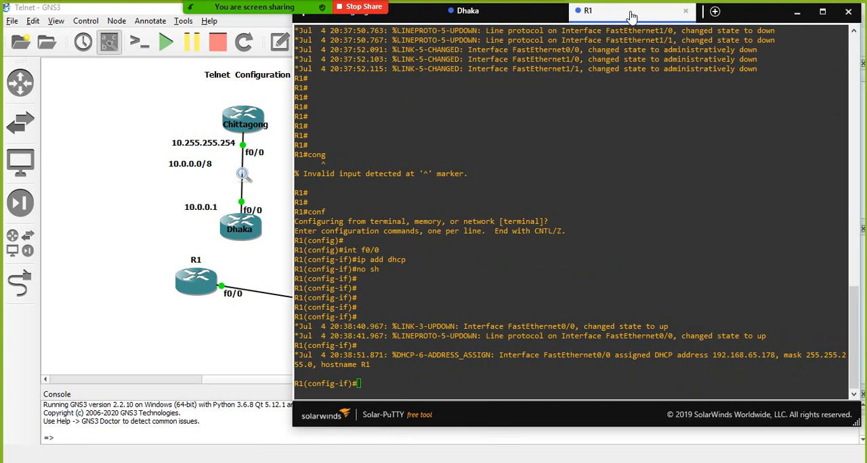
left_click_drag(715, 357, 775, 354)
left_click(527, 383)
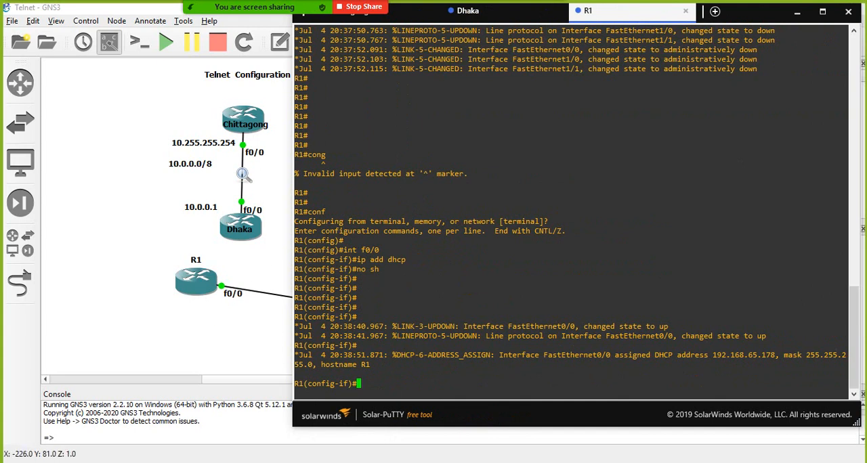
- Switch to Windows PowerShell and ping R1's DHCP address 192.168.65.178
key("alt+Tab")
left_click_drag(299, 103, 318, 57)
scroll(293, 185, "down", 4)
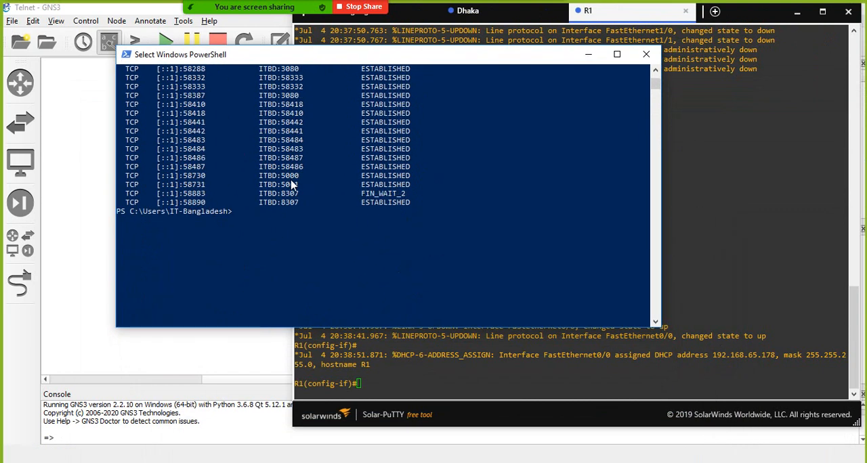
type("ping 192.168.65.17")
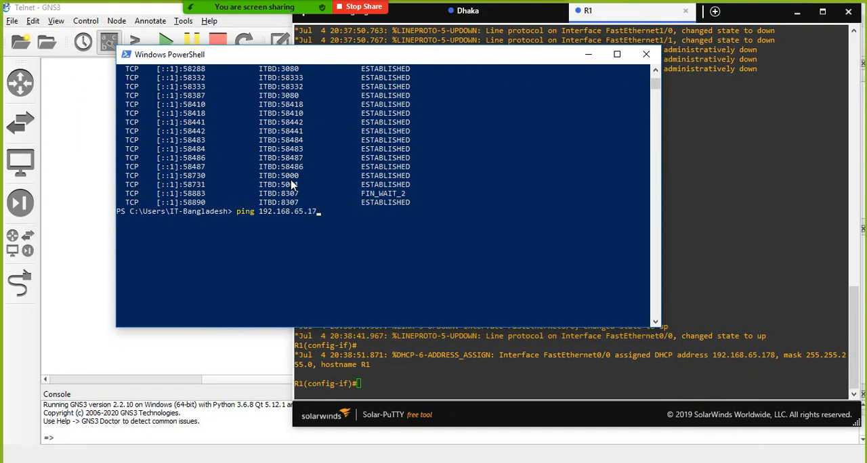
type("8")
key("Return")
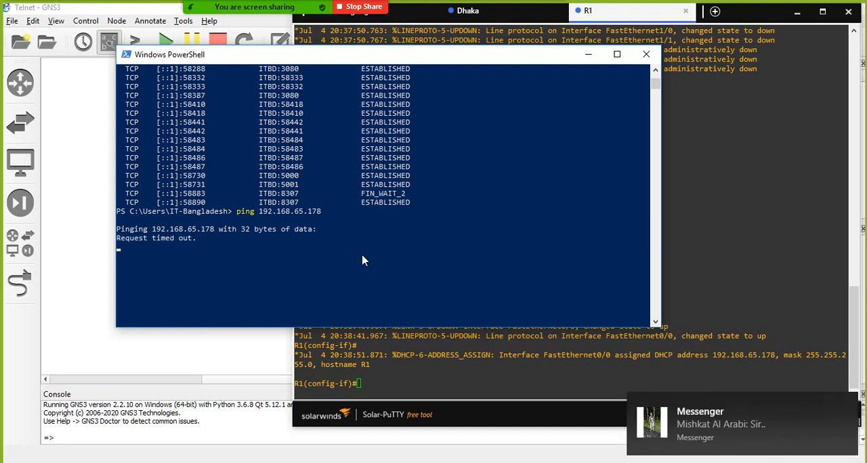
- Dismiss the Messenger notification and compare the PowerShell ping output with R1's assigned address in the console
left_click(845, 406)
left_click(620, 310)
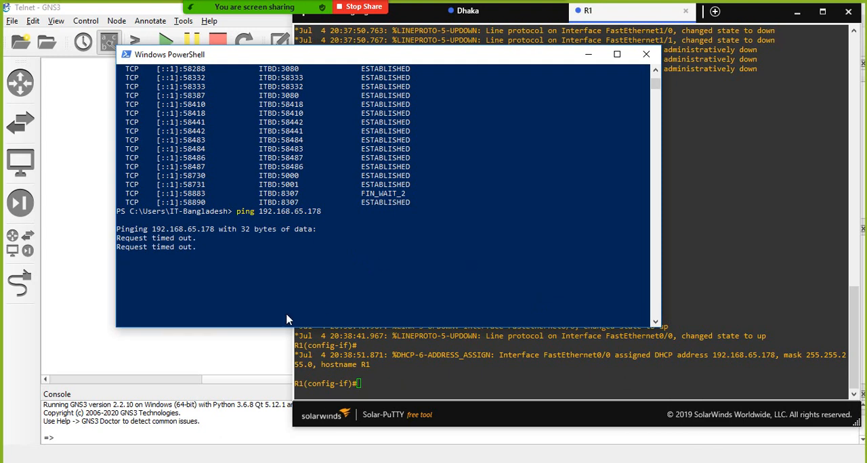
left_click(450, 377)
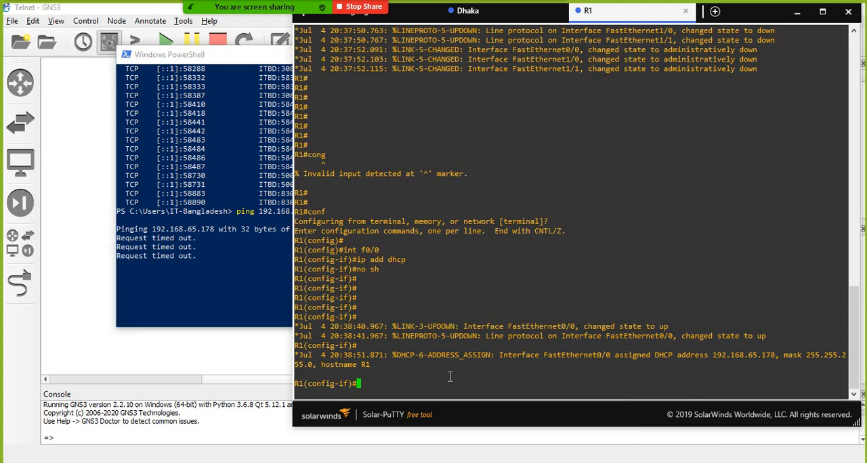
left_click(223, 277)
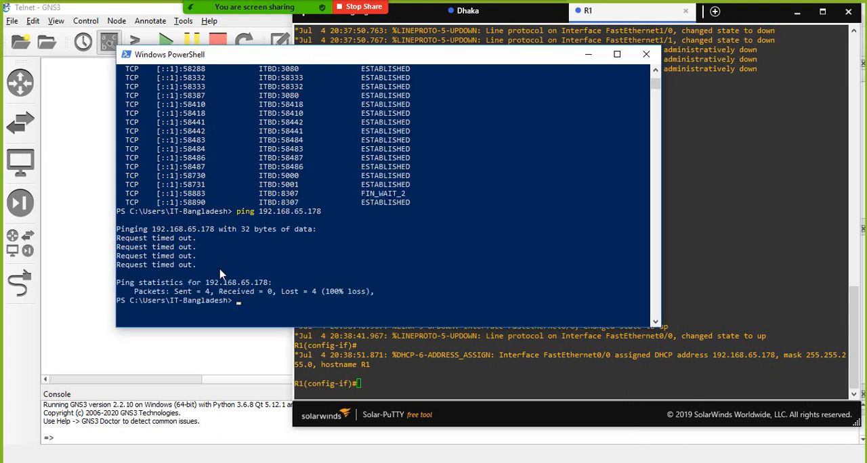
left_click(392, 376)
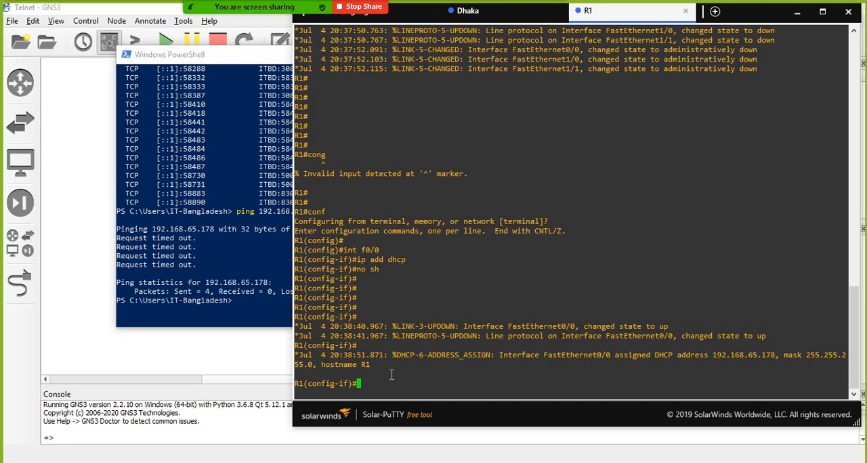
left_click(163, 273)
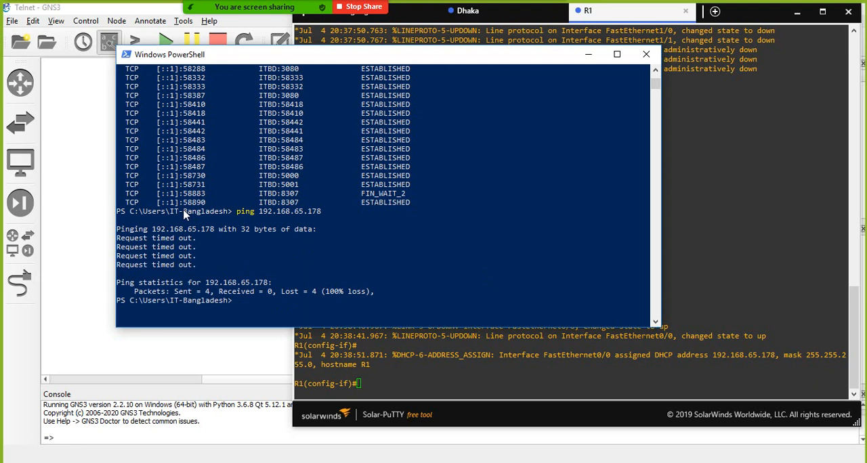
- Open the Windows Network Connections list of adapters through the Network and Sharing Center
right_click(775, 462)
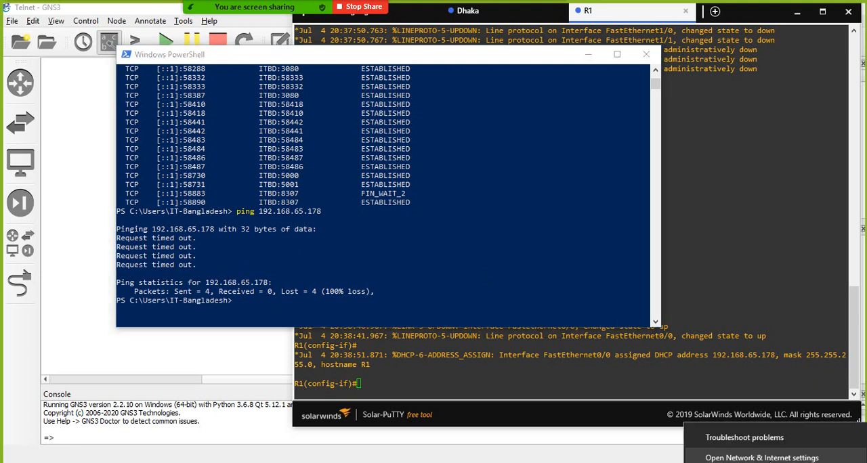
left_click(762, 458)
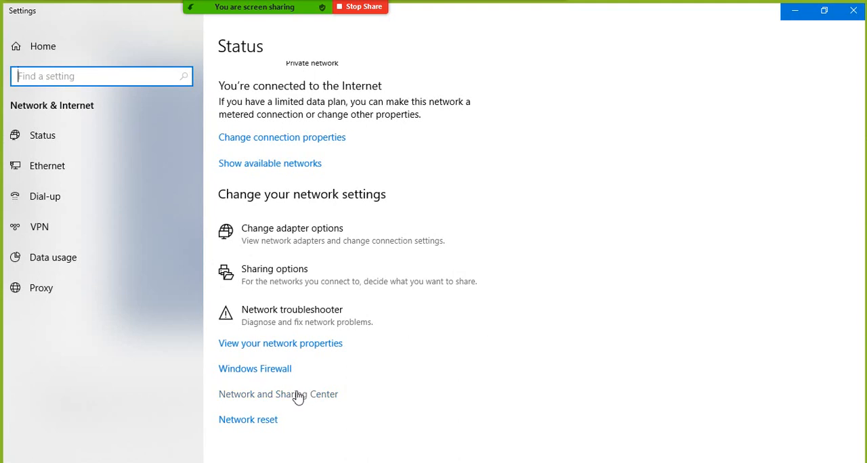
left_click(298, 397)
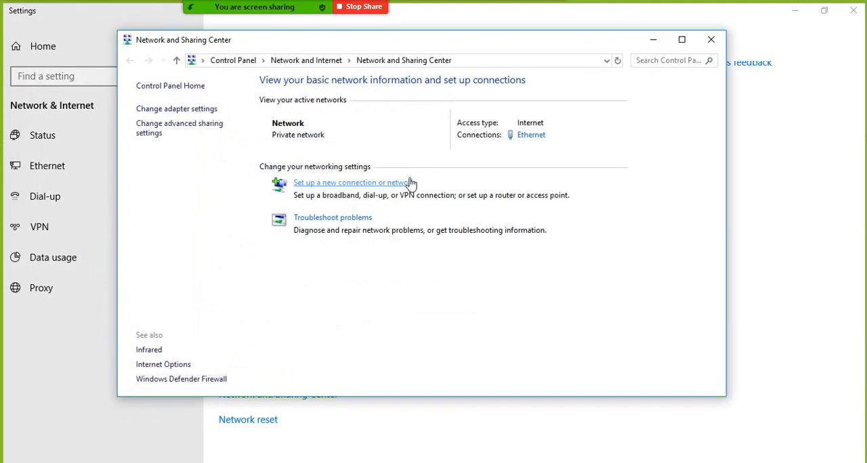
left_click(173, 110)
- Check the IPv4 details of VMware Network Adapter VMnet8 and close its status windows
left_click(554, 176)
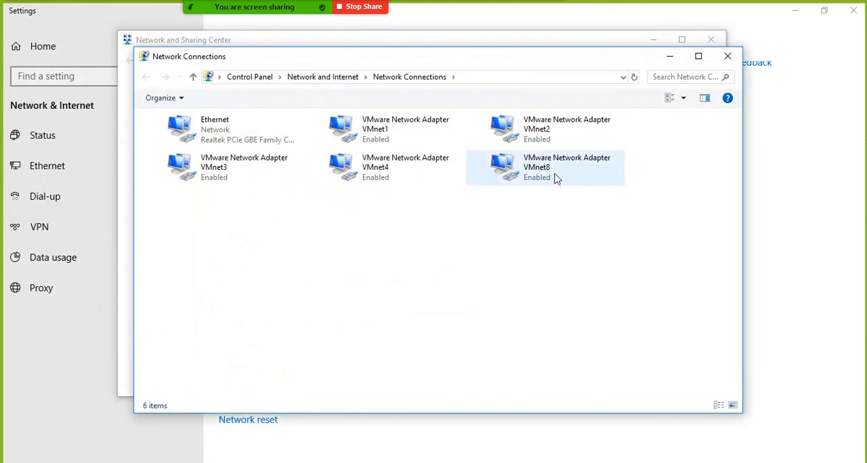
double_click(554, 177)
left_click(359, 229)
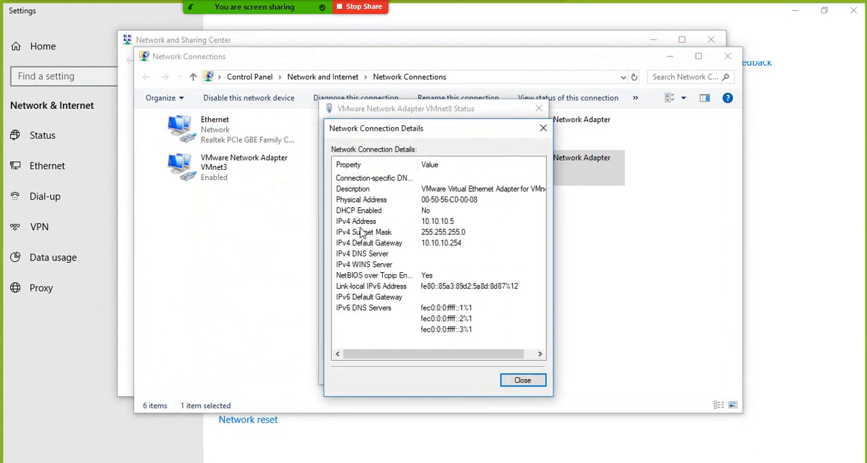
left_click(544, 128)
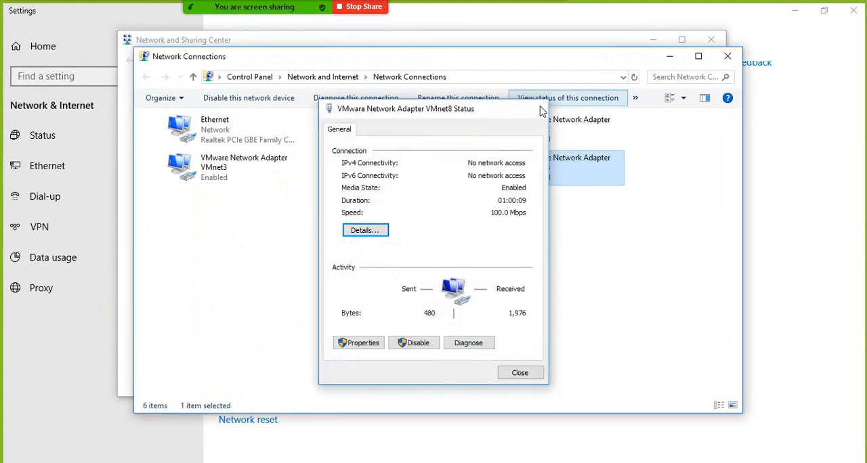
left_click(539, 109)
- Check the IPv4 details of VMware Network Adapter VMnet1 and close its status windows
double_click(380, 130)
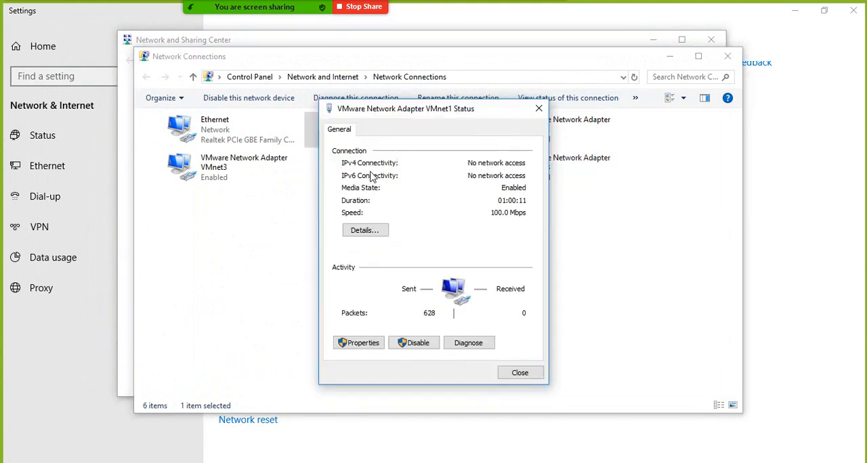
left_click(366, 230)
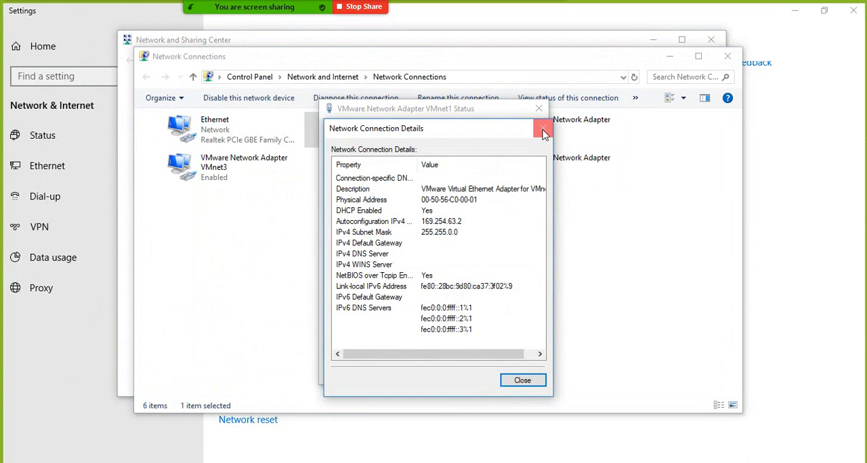
left_click(544, 128)
left_click(540, 109)
- Close Network Connections and the Network and Sharing Center, and minimize Windows Settings
left_click(527, 173)
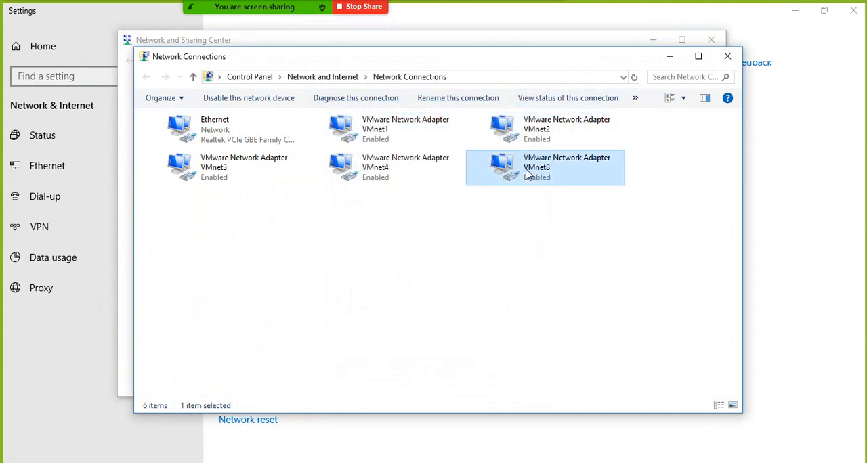
left_click(727, 56)
left_click(712, 41)
left_click(796, 10)
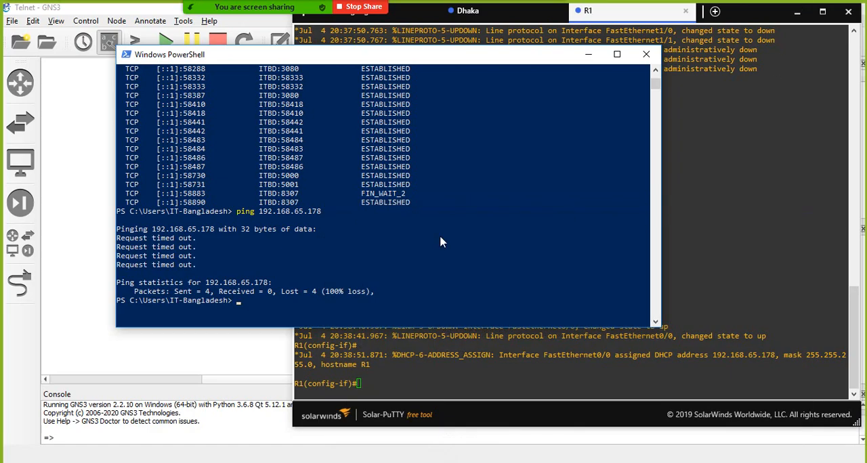
- Return to the R1 console, exit configuration mode to the privileged prompt, and begin a ping command
left_click(437, 238)
left_click(546, 369)
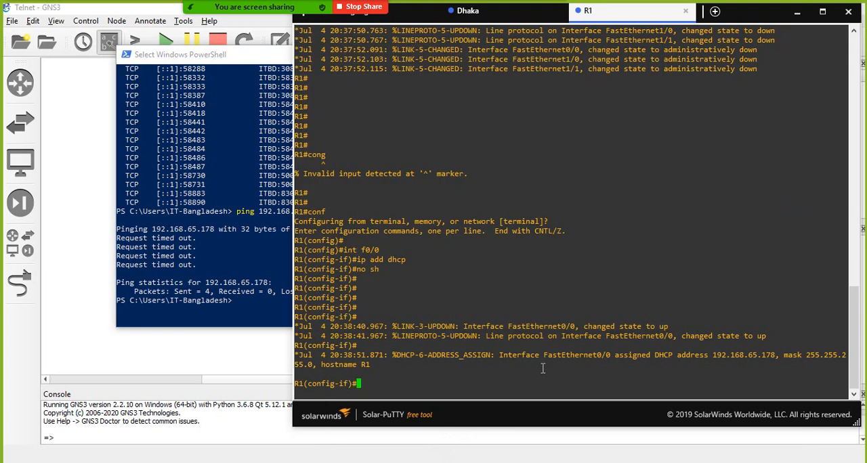
key("ctrl+z")
key("Return")
key("Return")
key("Return")
type("p")
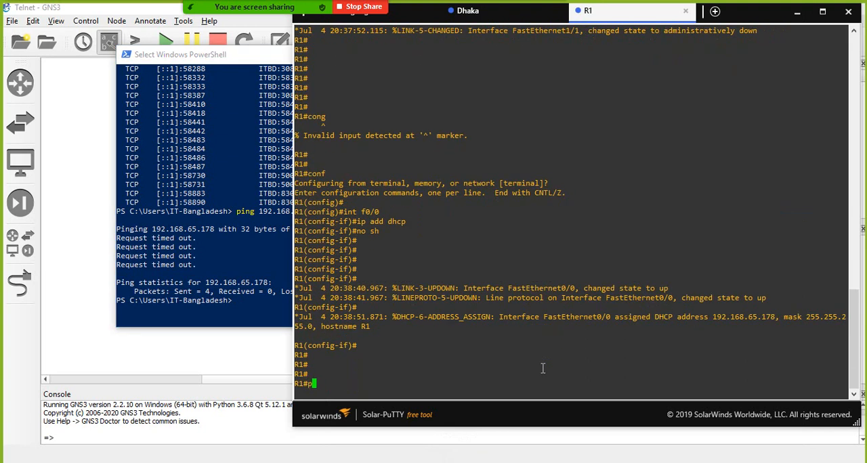
type("ing")
- Minimize the Solar-PuTTY and GNS3 windows and open Network Connections from its desktop shortcut
left_click(182, 258)
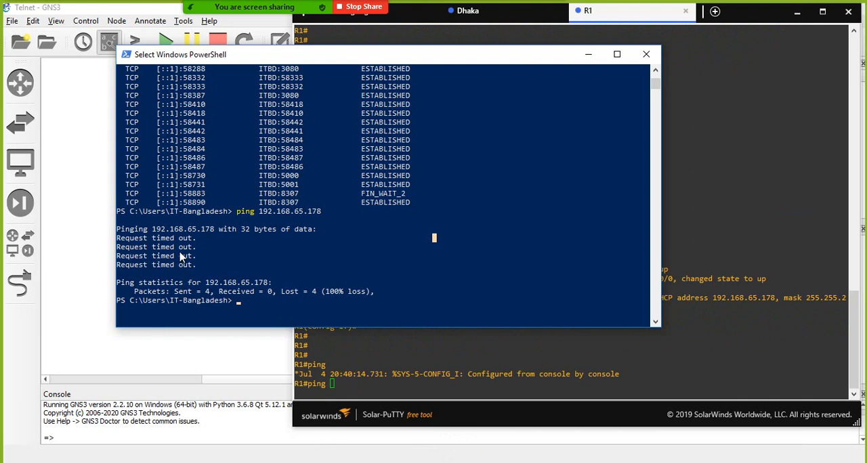
left_click(792, 12)
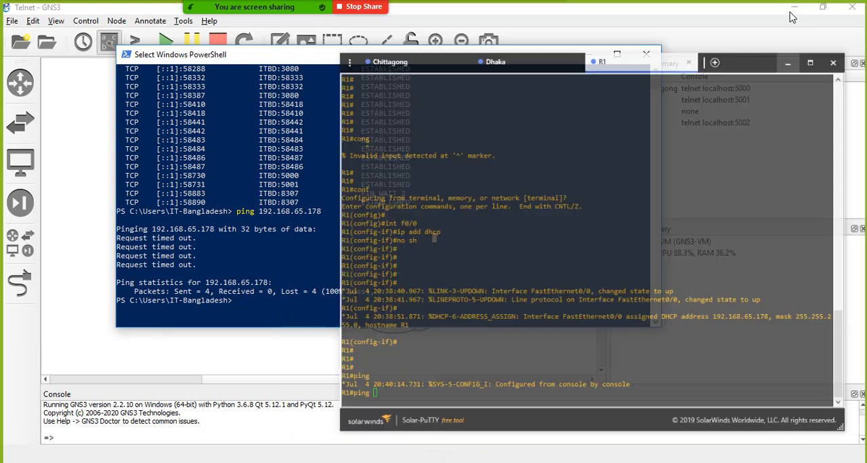
left_click(800, 8)
double_click(85, 86)
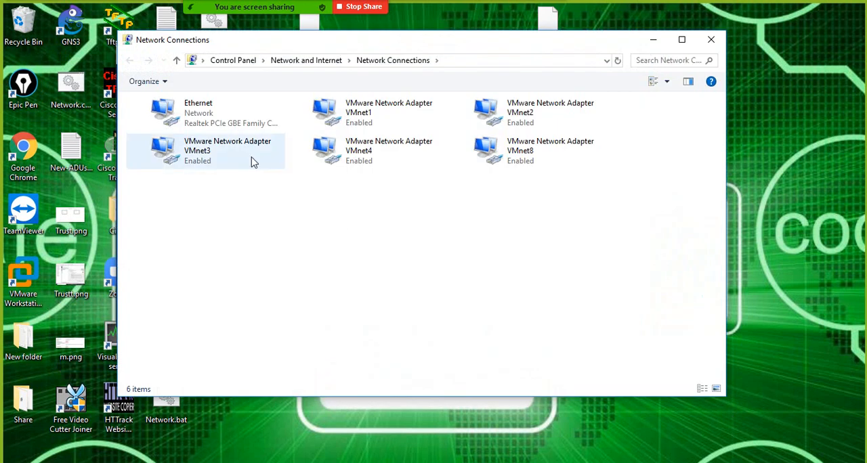
- Check the Ethernet adapter's IPv4 details, close them, minimize Network Connections, and return to the R1 console
double_click(197, 112)
left_click(366, 230)
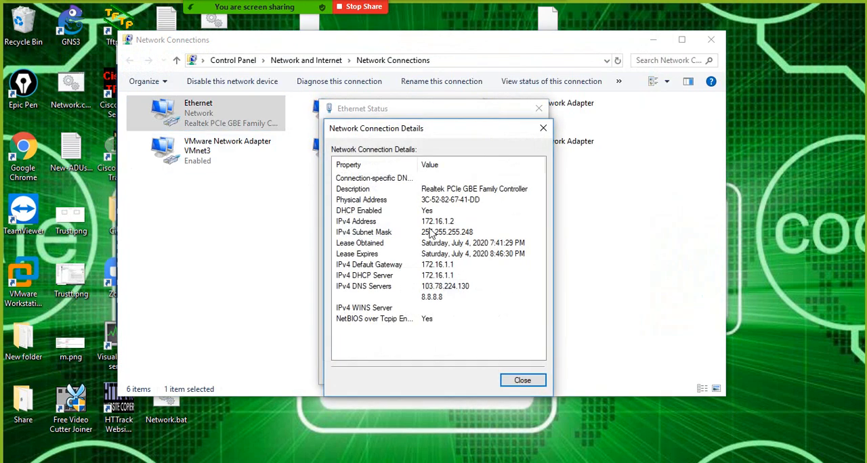
left_click(543, 128)
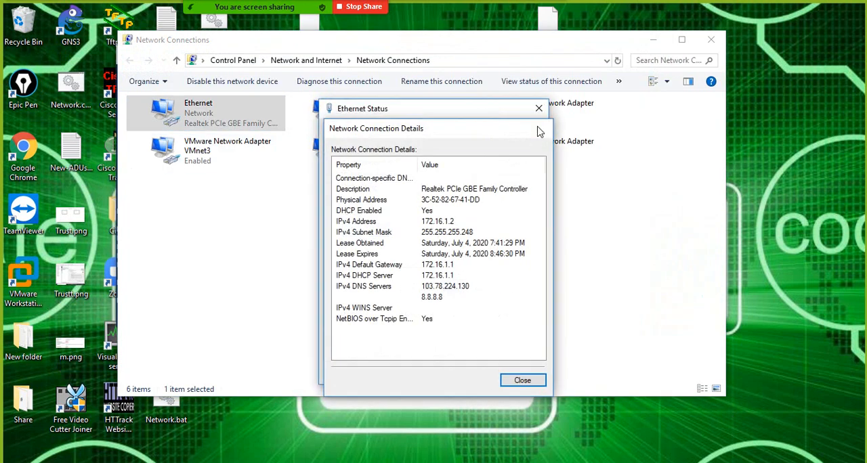
left_click(538, 109)
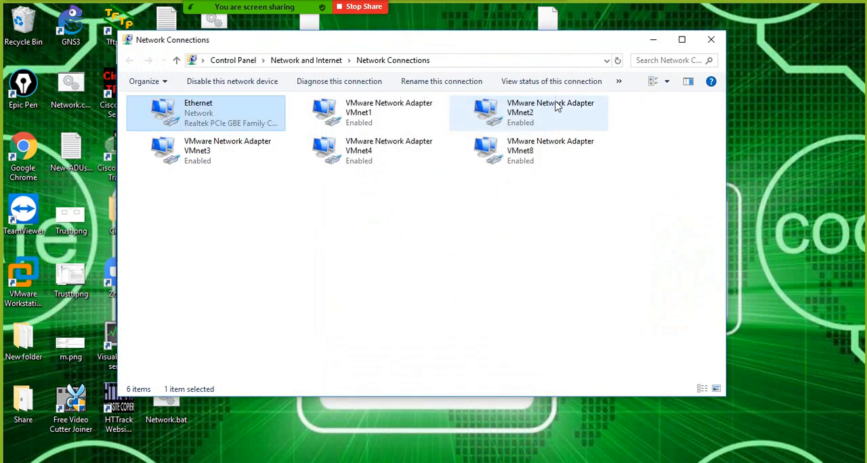
left_click(652, 40)
left_click(698, 462)
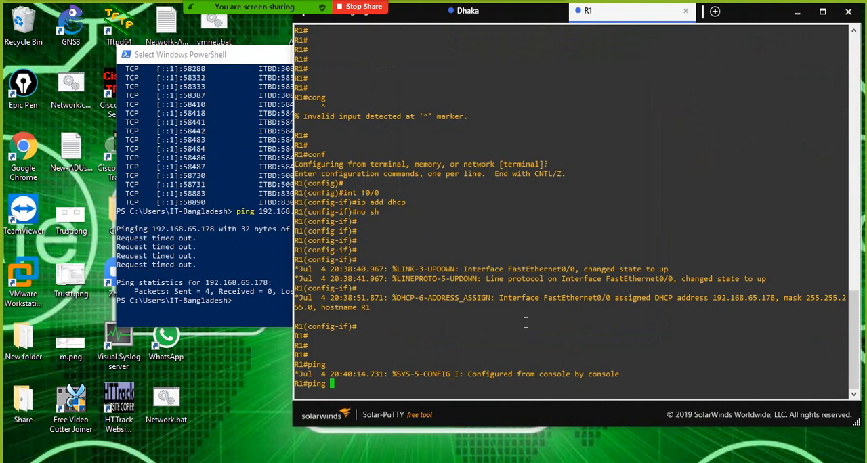
- Complete and run the ping from R1 to the host address 172.16.1.2
type("172.16.1.2")
key("Return")
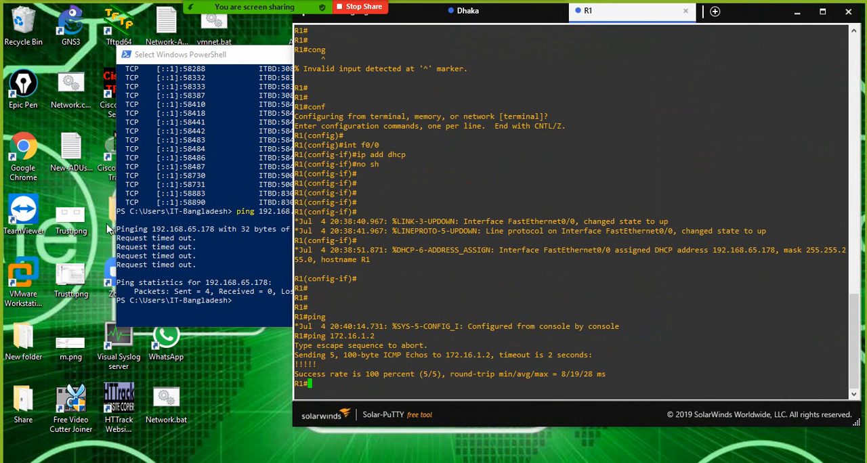
- Switch to Windows PowerShell and rerun the previous ping to R1's address 192.168.65.178
left_click(227, 262)
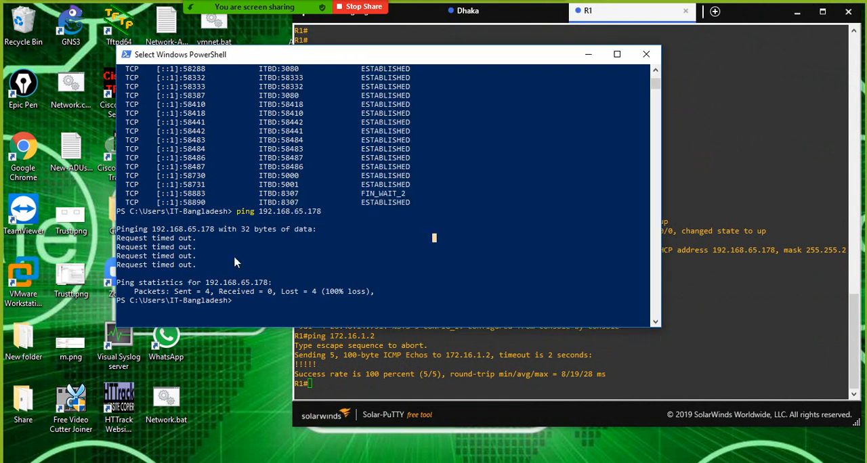
left_click(655, 366)
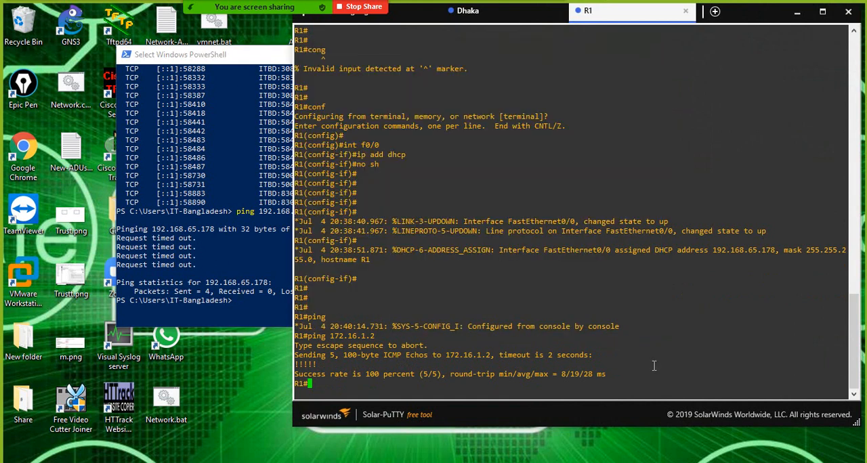
left_click(256, 260)
key("Up")
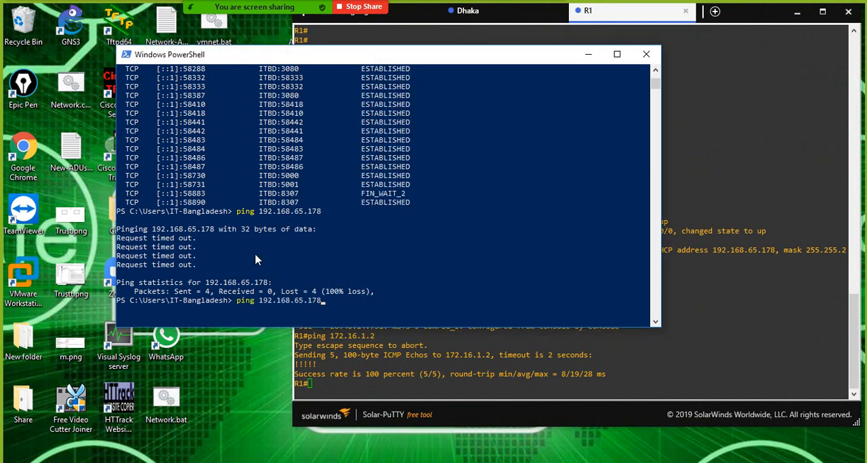
key("Return")
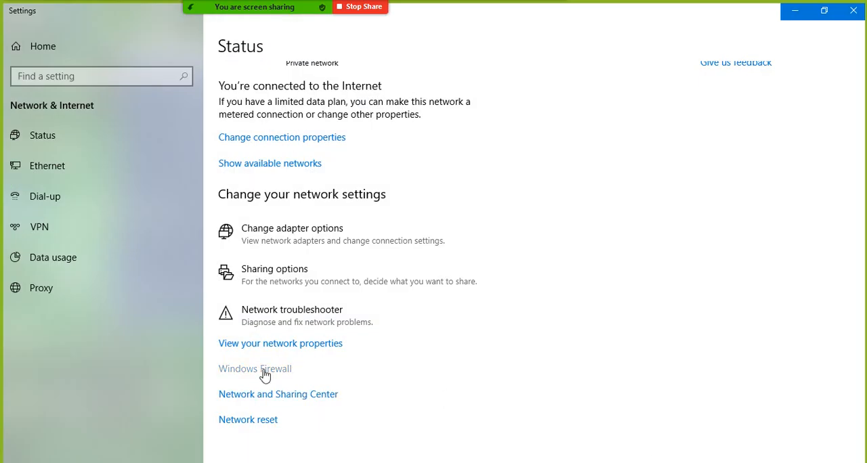
- Open Windows Firewall from the network status settings and turn it off for the domain, private and public networks
left_click(265, 374)
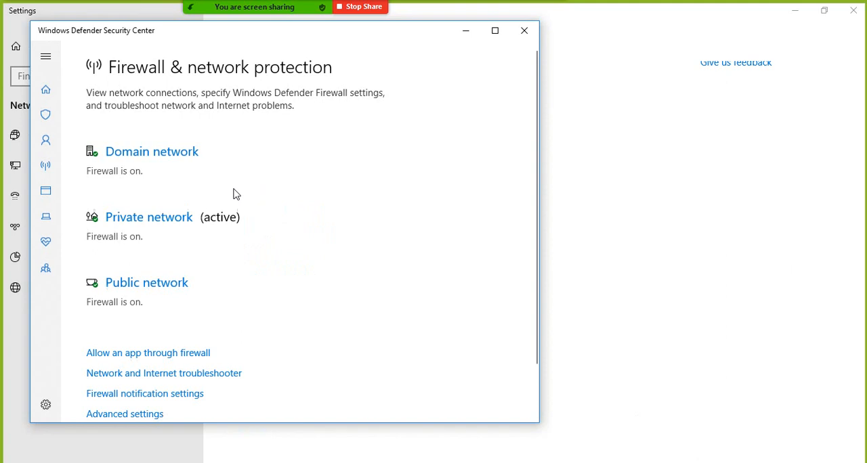
left_click(119, 154)
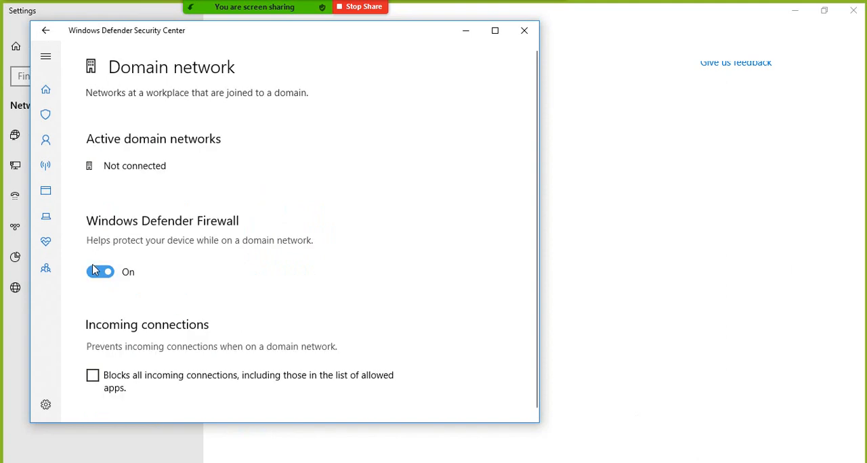
left_click(93, 271)
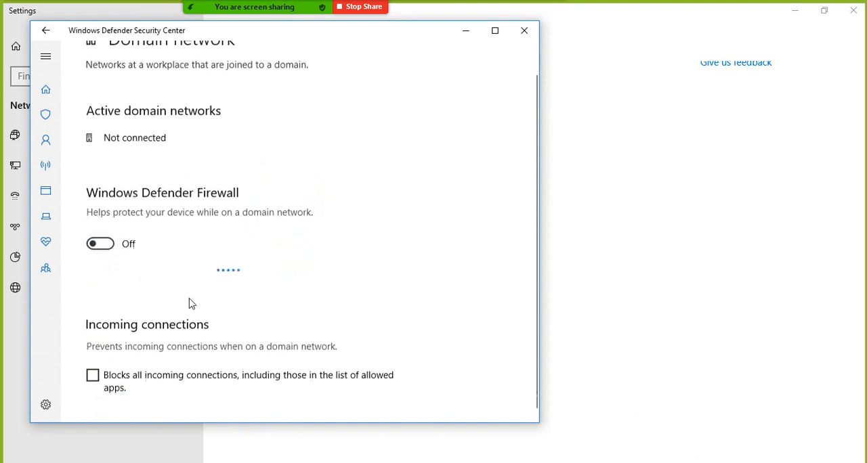
left_click(46, 30)
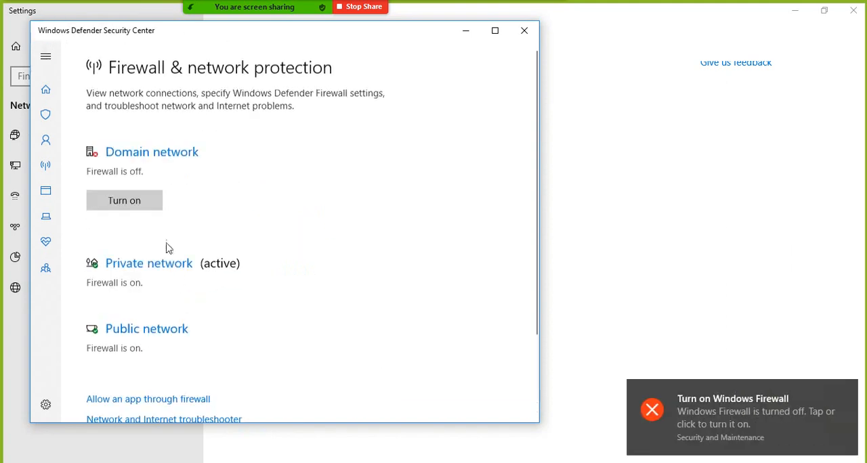
left_click(133, 265)
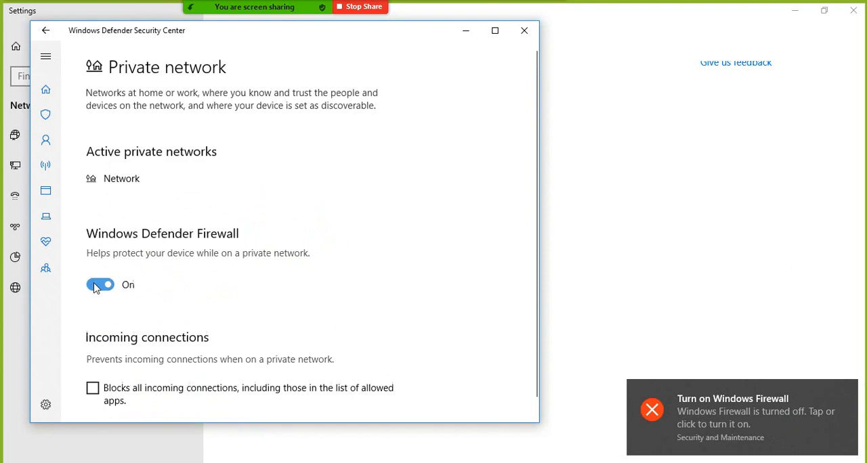
left_click(97, 285)
left_click(49, 37)
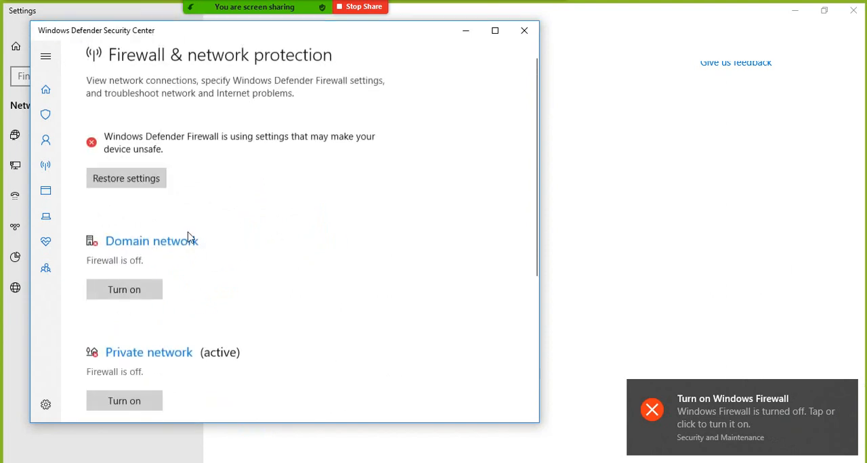
scroll(190, 240, "down", 3)
left_click(132, 178)
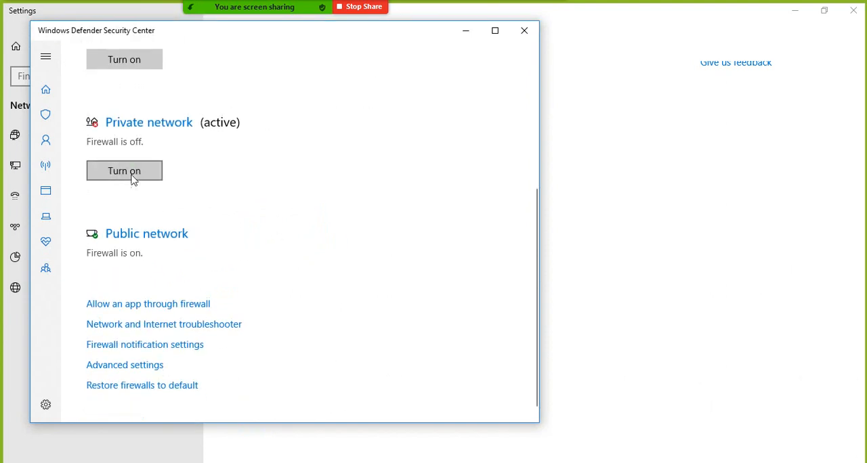
left_click(140, 229)
left_click(99, 285)
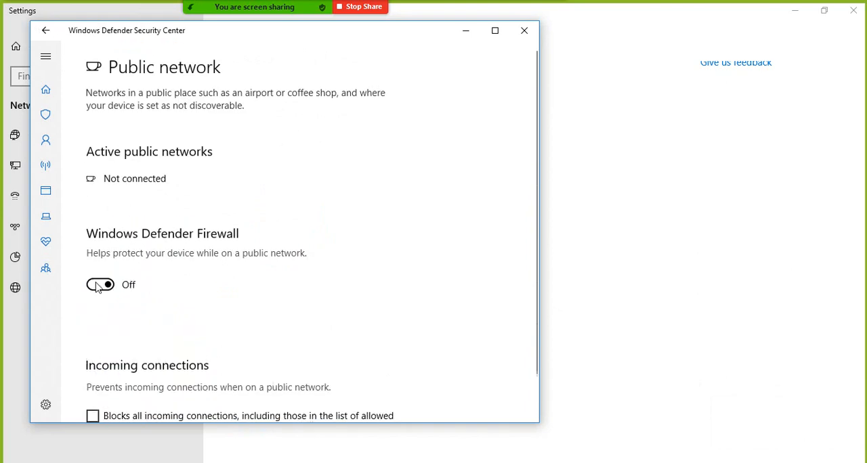
- Close Windows Defender Security Center, minimize Windows Settings, and return to the PowerShell prompt
left_click(525, 31)
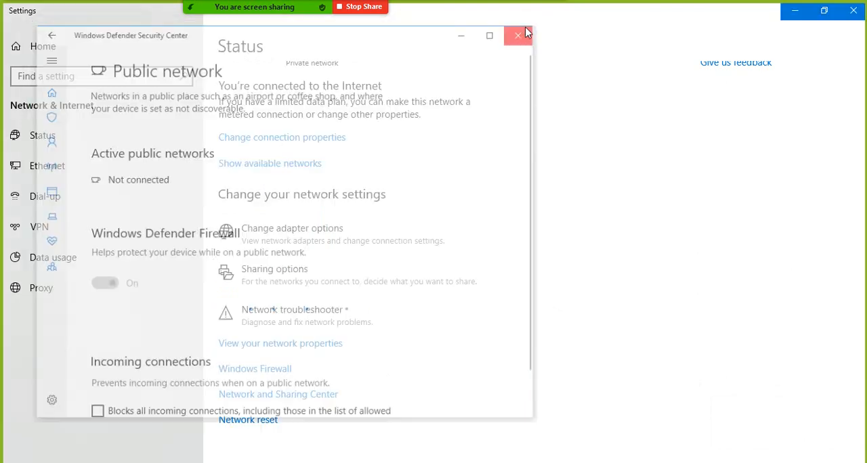
left_click(797, 11)
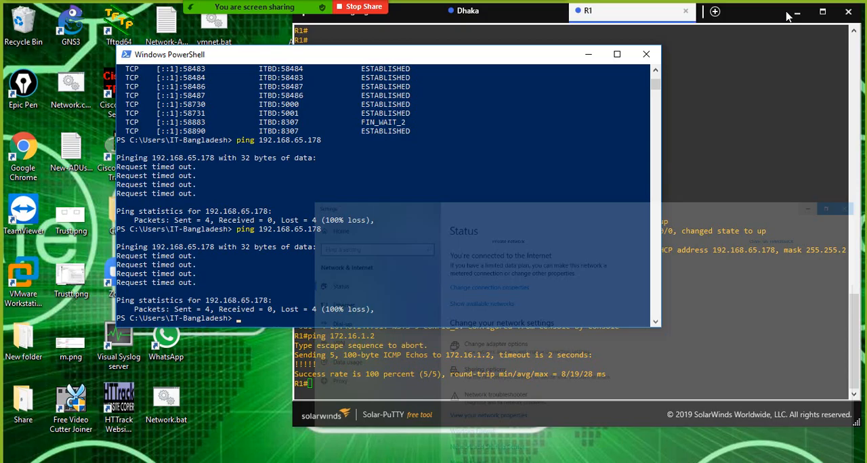
left_click(422, 234)
key("Return")
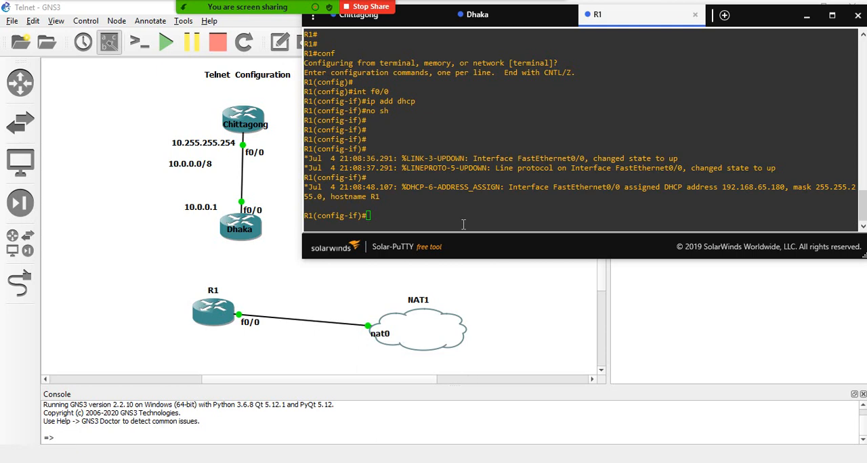
- Open Network Connections and check the VMware Network Adapter VMnet8 connection details
left_click(738, 461)
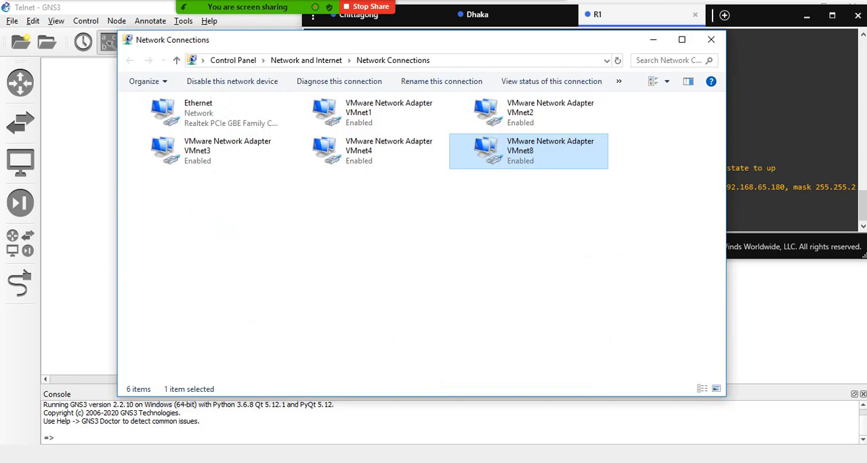
right_click(515, 159)
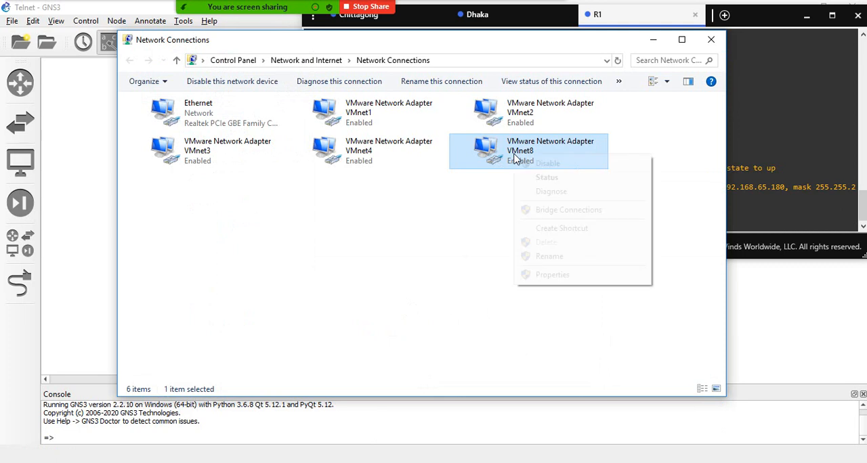
left_click(536, 180)
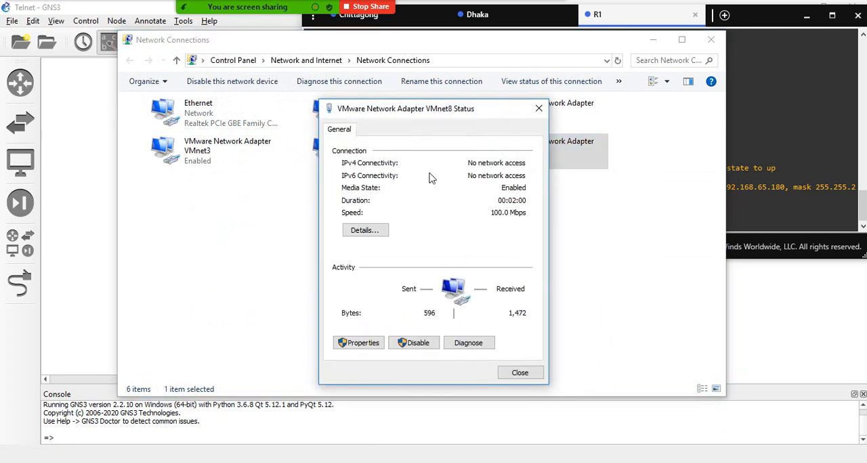
left_click(361, 228)
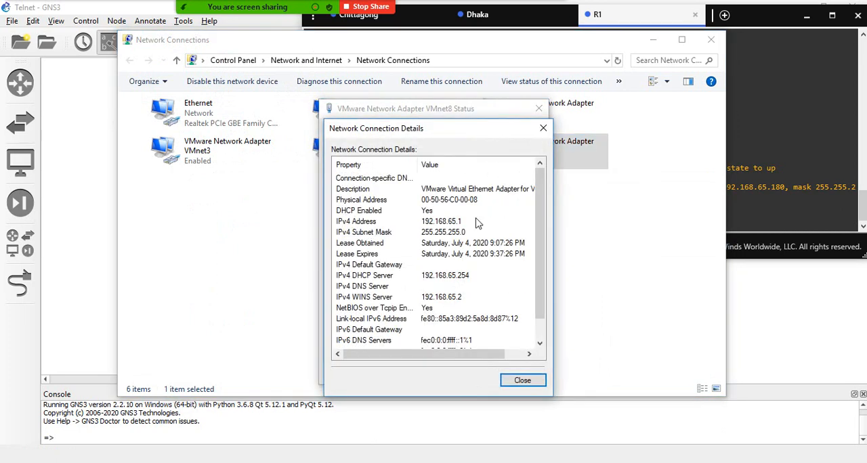
left_click(543, 130)
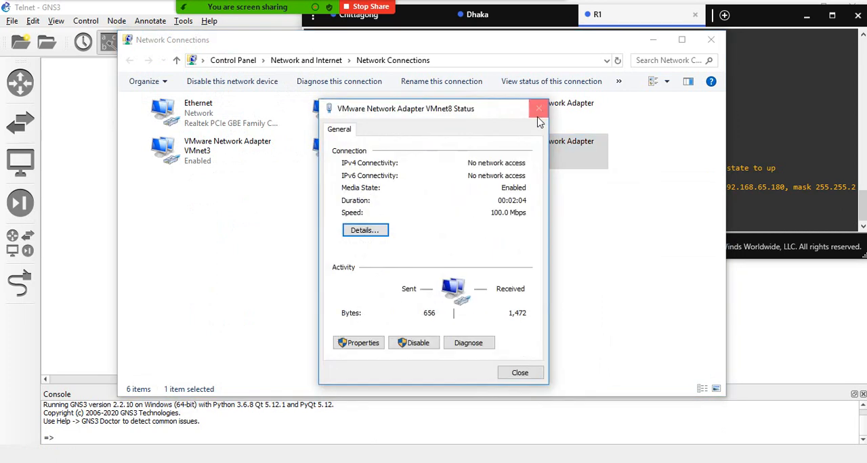
- Check the VMnet8 adapter's IPv4 properties without changing them, and close its dialogs and Network Connections
left_click(373, 344)
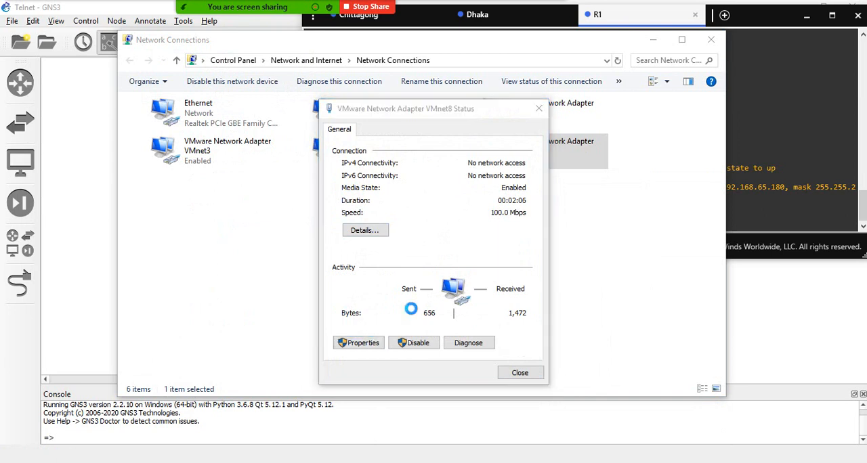
double_click(441, 276)
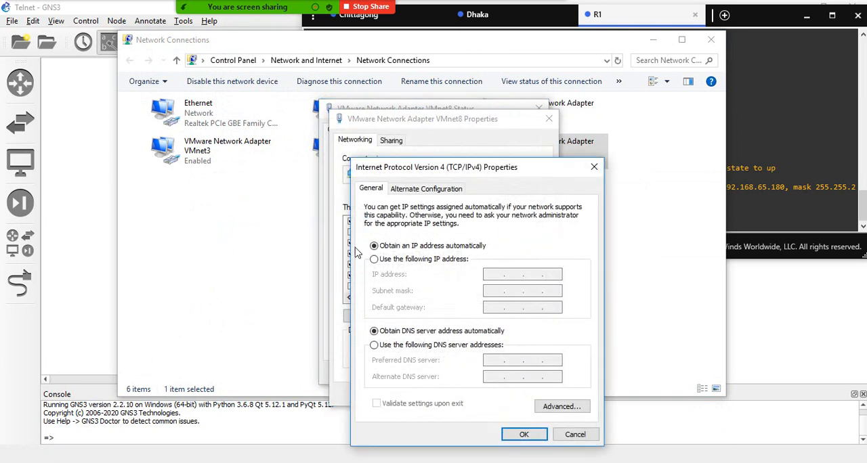
left_click(592, 169)
left_click(549, 119)
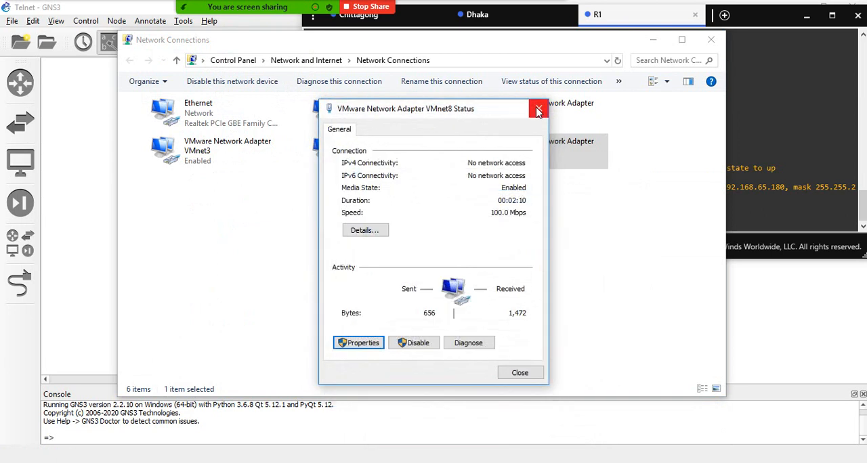
left_click(538, 109)
left_click(711, 39)
- Mute all Zoom meeting participants without allowing them to unmute themselves, and close the participants list
mouse_move(369, 8)
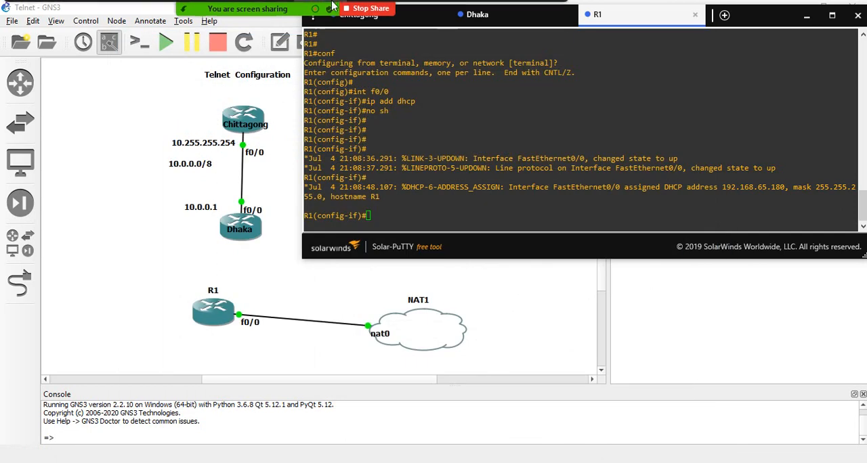
left_click(237, 18)
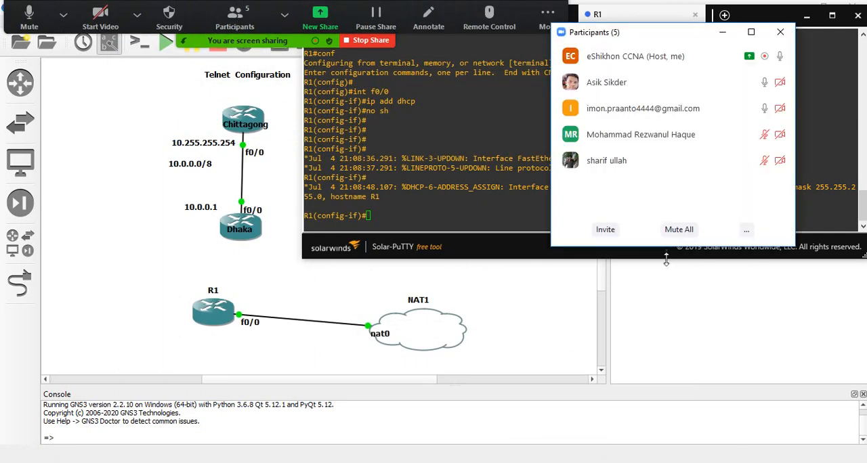
left_click(679, 229)
left_click(324, 251)
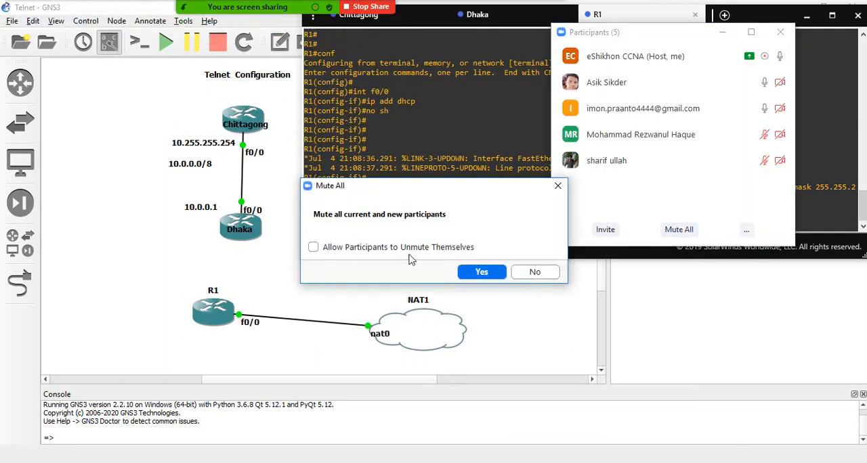
left_click(482, 271)
left_click(780, 33)
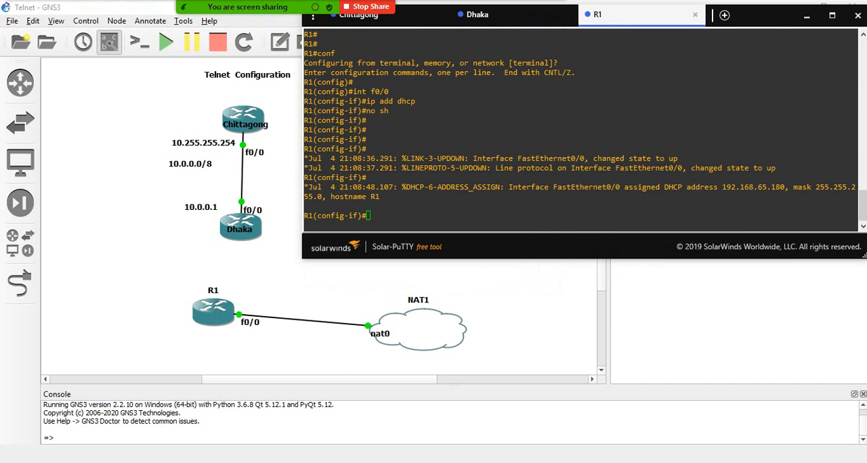
- Switch to Windows PowerShell, repeat the ping to R1's address 192.168.65.180, and minimize the window
left_click(439, 462)
key("Up")
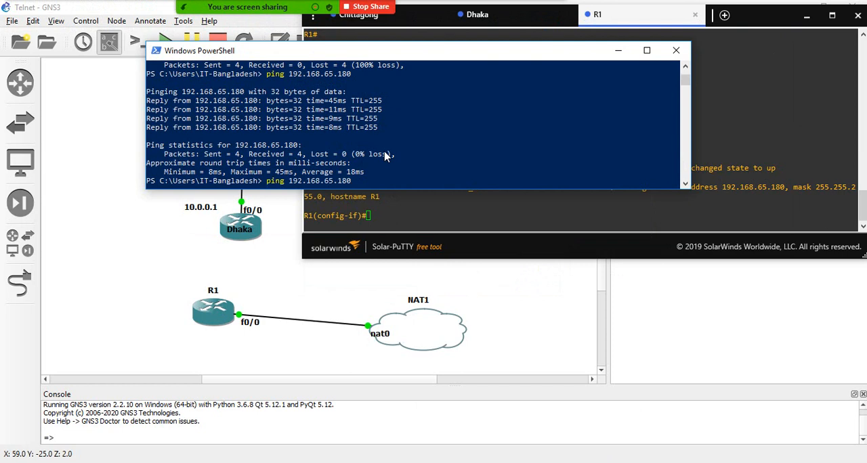
key("Return")
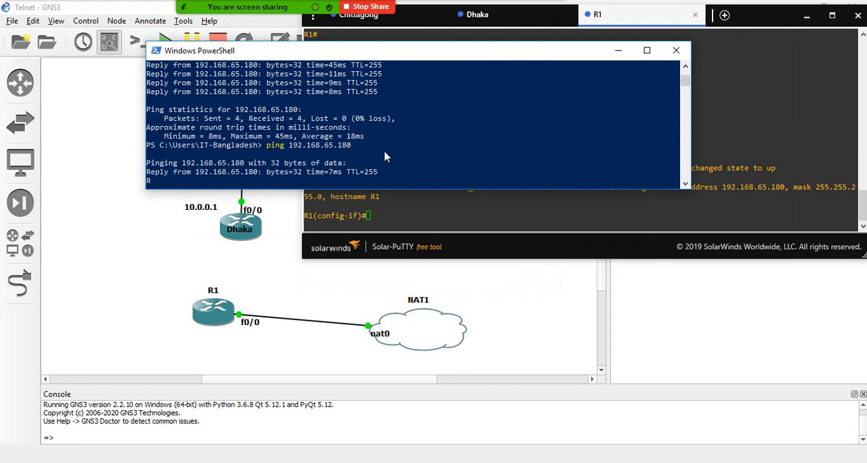
left_click(619, 52)
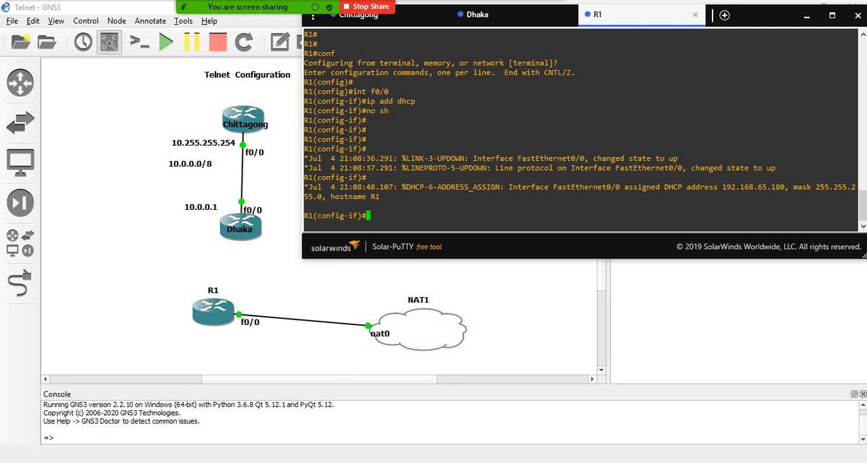
- Switch to Windows PowerShell, reposition its window, and enter the command telnet 192.168.65.180 without running it
key("alt+Tab")
left_click_drag(371, 63, 617, 66)
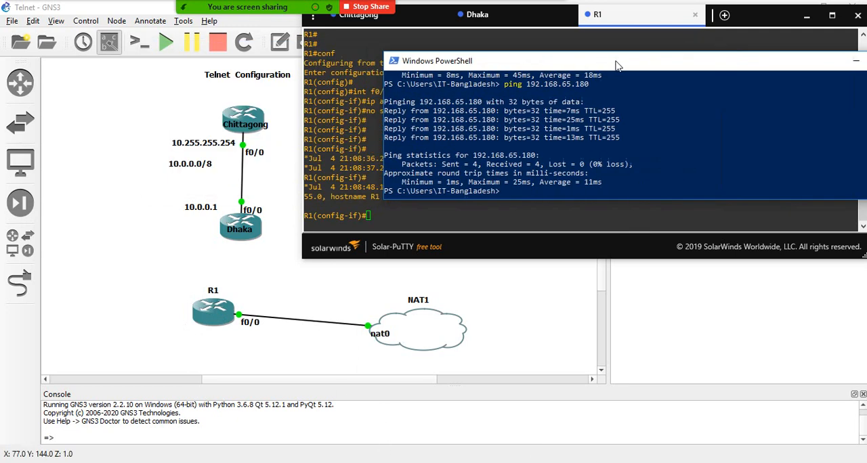
scroll(560, 139, "down", 2)
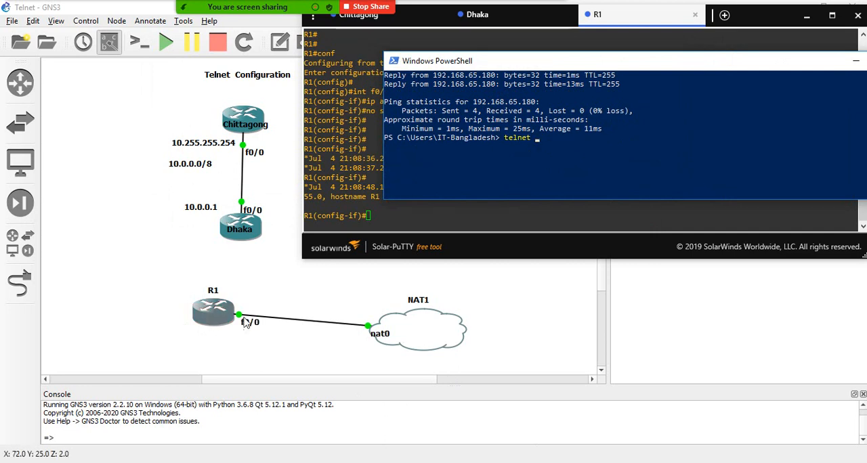
left_click_drag(532, 68, 525, 262)
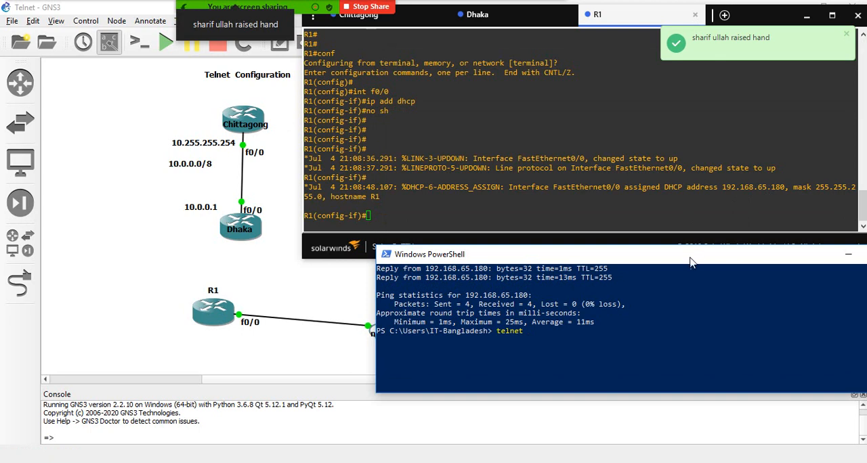
left_click_drag(691, 258, 563, 45)
type("192.168.65.180")
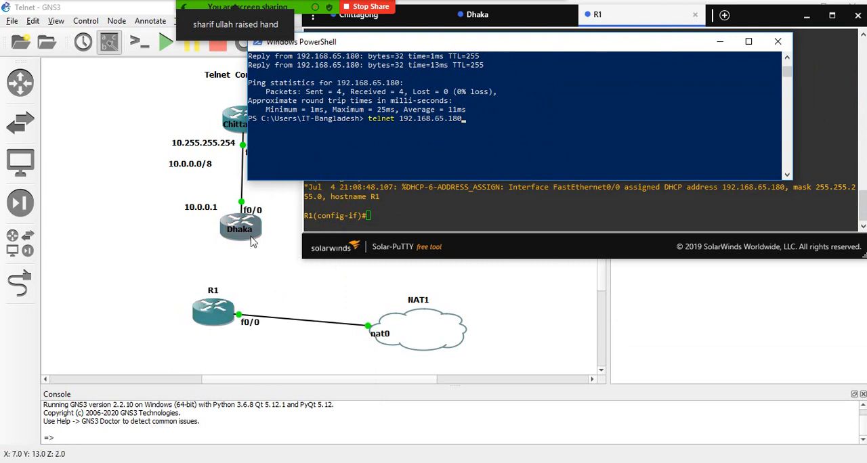
- Review the Dhaka router's earlier Telnet session, dismiss the chat notification, and return to R1's console
left_click(495, 26)
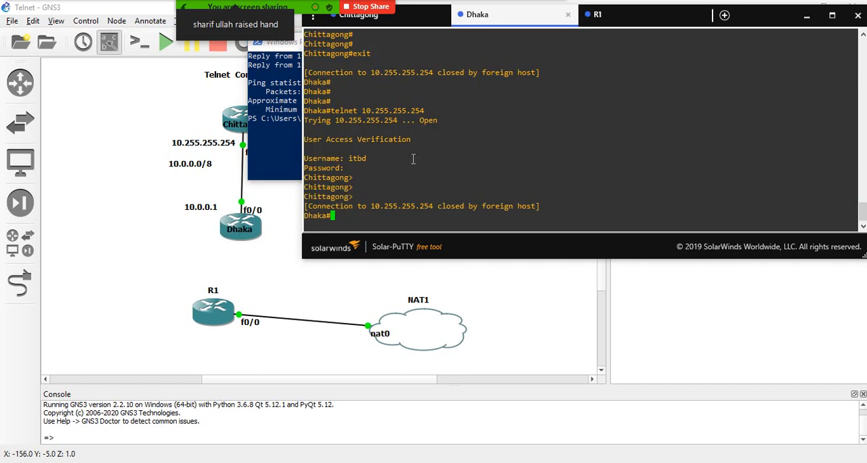
left_click(631, 19)
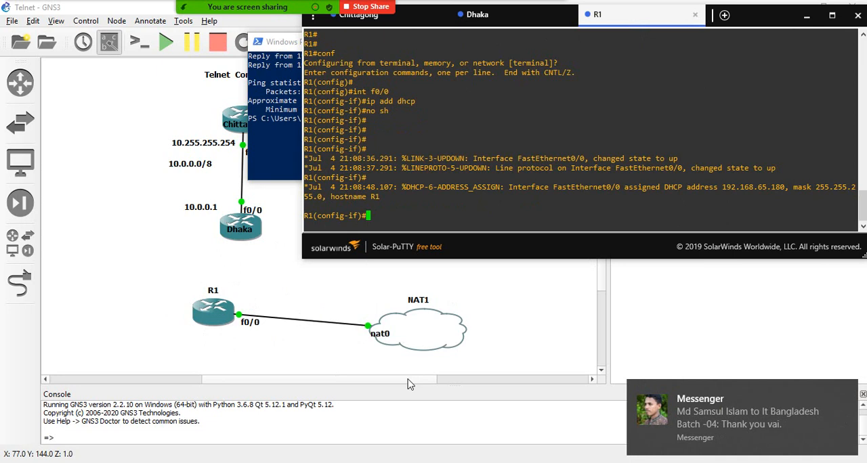
left_click(846, 391)
left_click(283, 153)
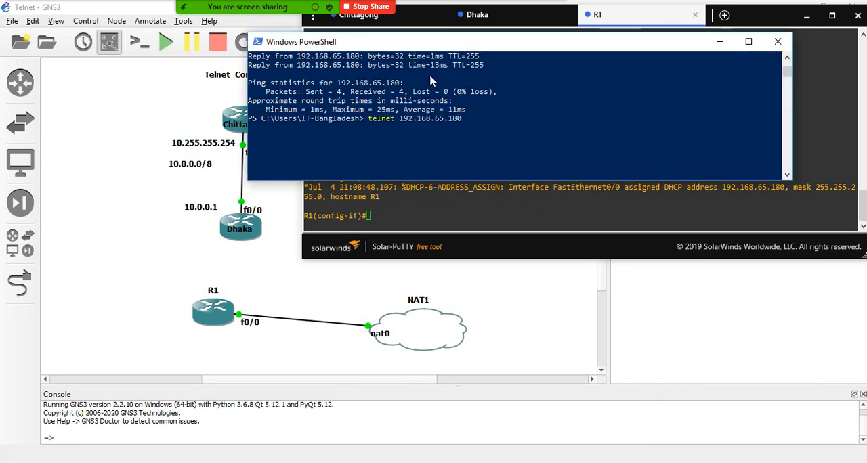
scroll(413, 155, "up", 1)
key("Return")
key("alt+Tab")
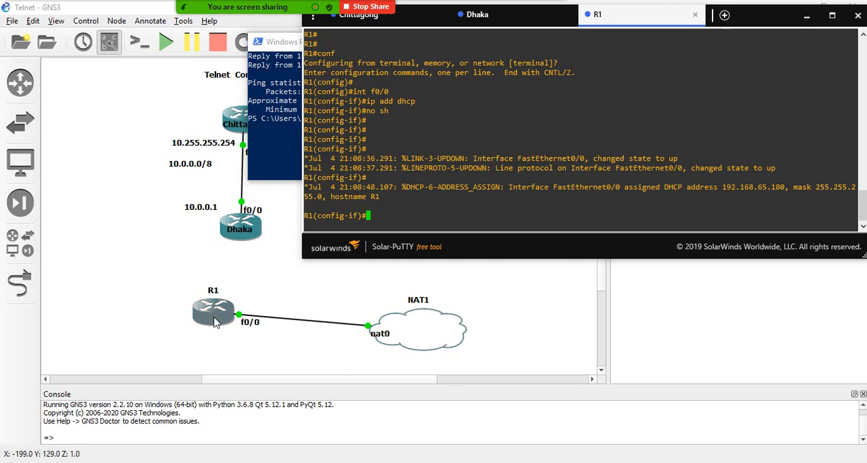
- Exit R1's interface configuration mode back to global configuration mode
type("conf")
key("Return")
key("Return")
key("Return")
key("Return")
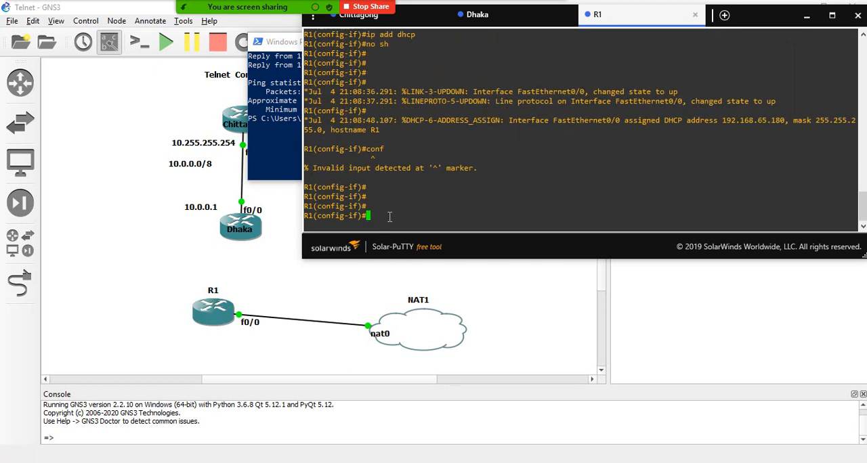
type("exit")
key("Return")
key("Return")
key("Return")
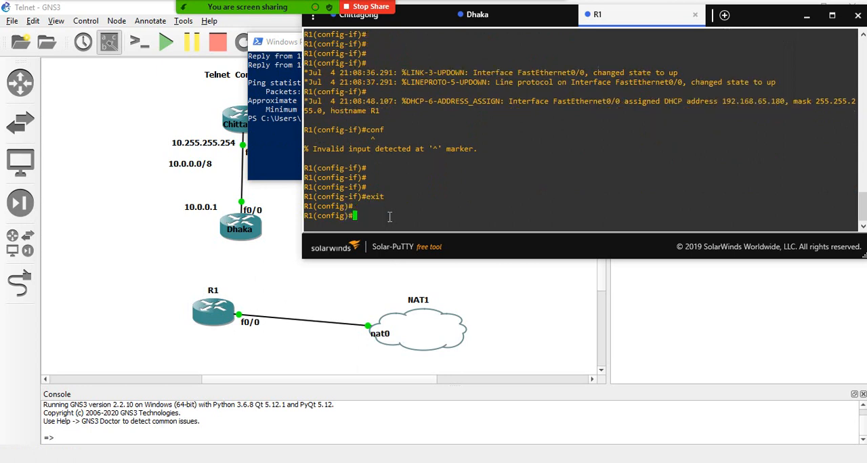
- Enter line vty 0 1 on R1 and apply the plain login command without the local option
type("line")
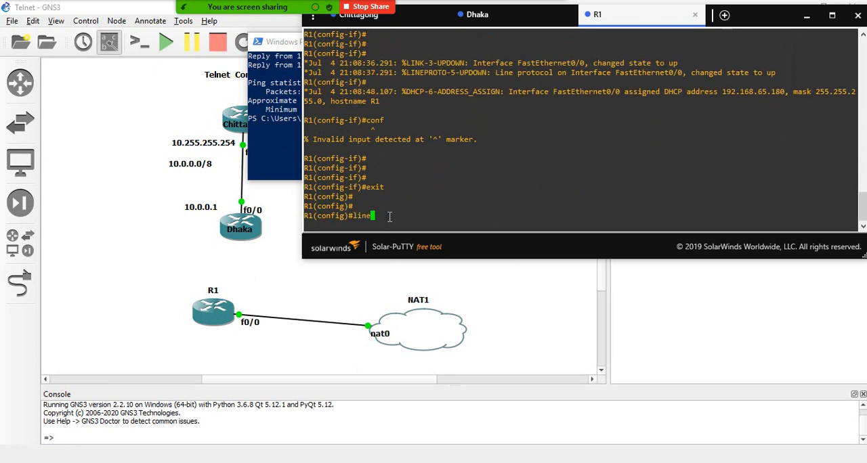
type(" vty 0 1")
key("Return")
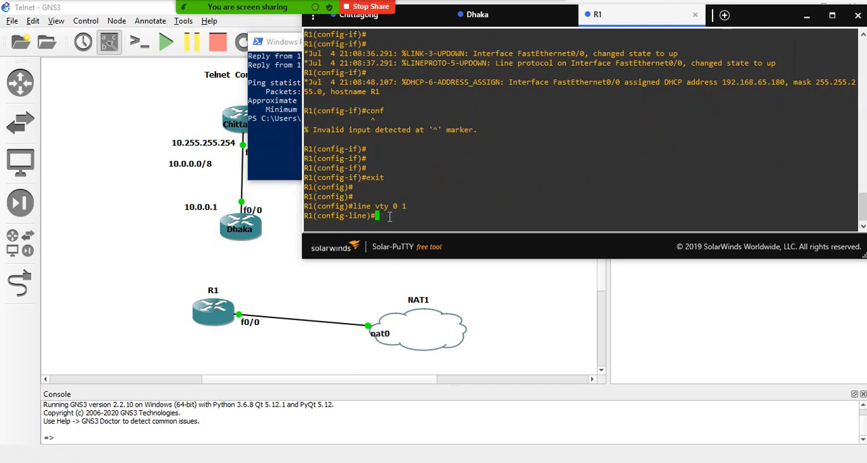
type("login local")
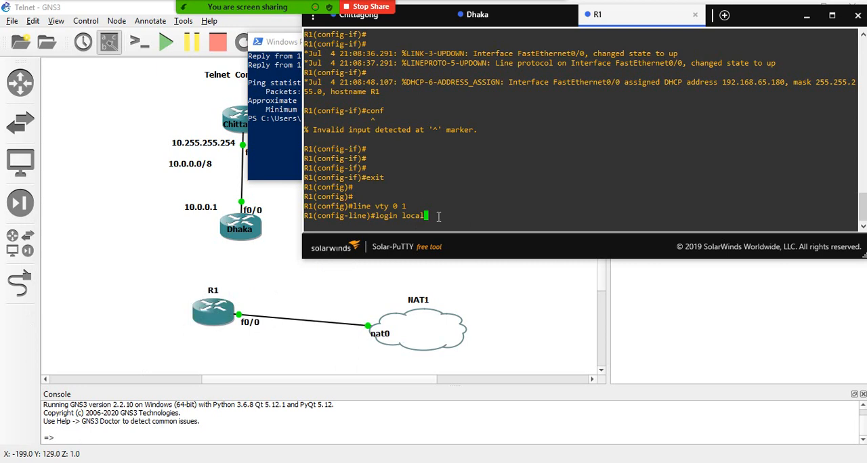
key("BackSpace")
key("BackSpace")
key("BackSpace")
key("BackSpace")
key("BackSpace")
key("BackSpace")
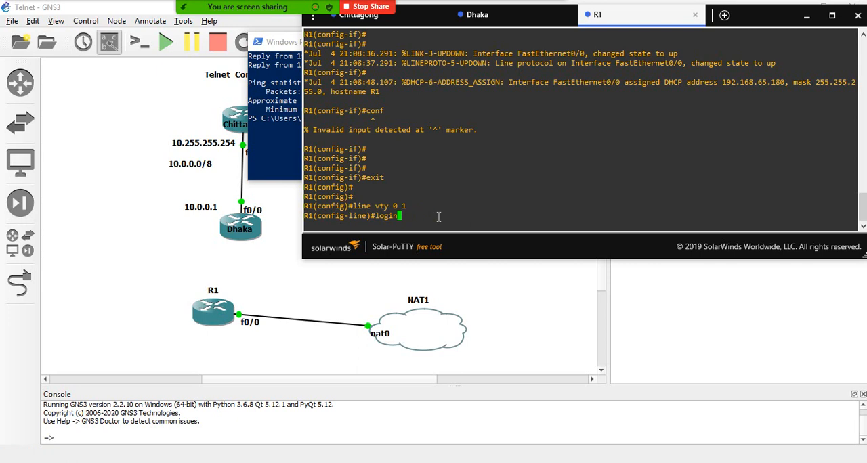
key("Return")
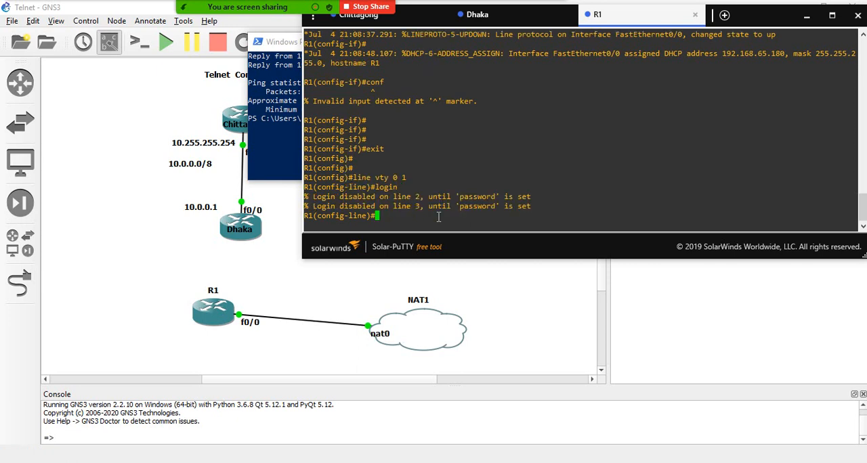
- Set the VTY line password on R1 and exit line configuration mode
type("password telnet")
key("Return")
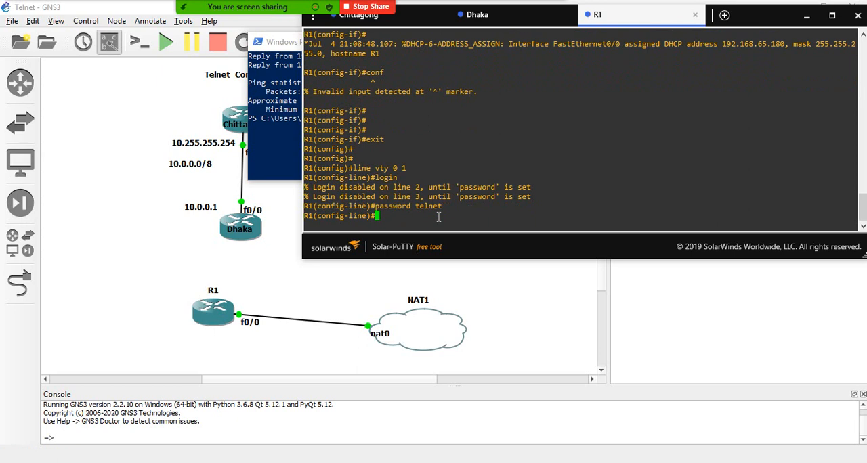
type("exit")
key("Return")
key("Return")
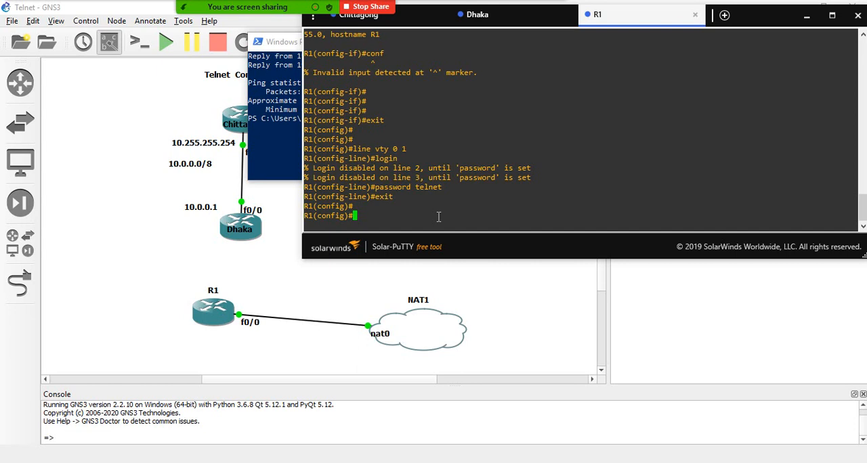
- Set the enable password in R1's global configuration
type("enable password cisco")
key("Return")
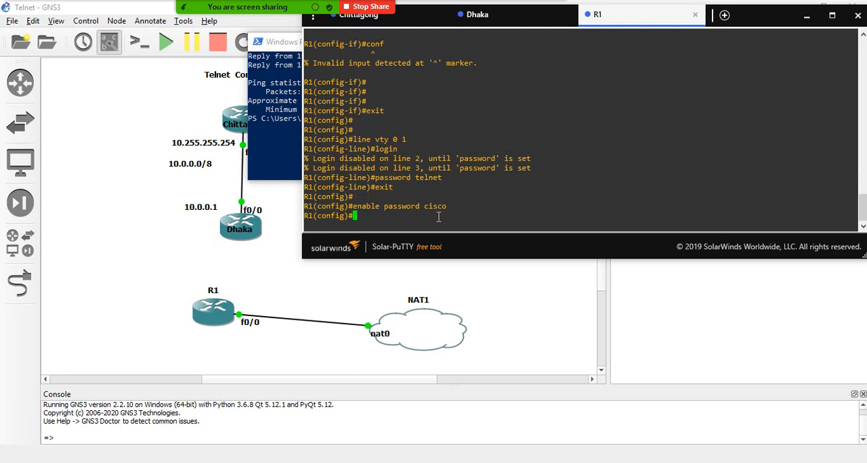
- Open Turn Windows features on or off, check the Telnet Client setting, and close the dialog with its settings accepted
left_click(407, 462)
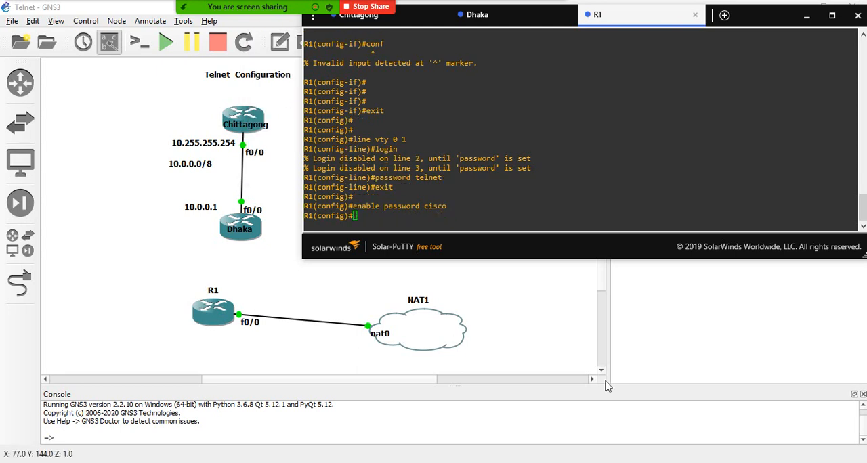
left_click(439, 462)
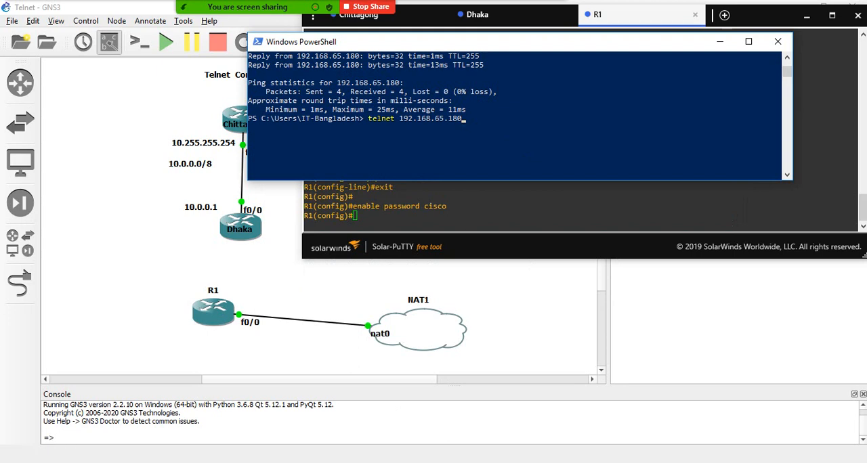
key("super")
type("w")
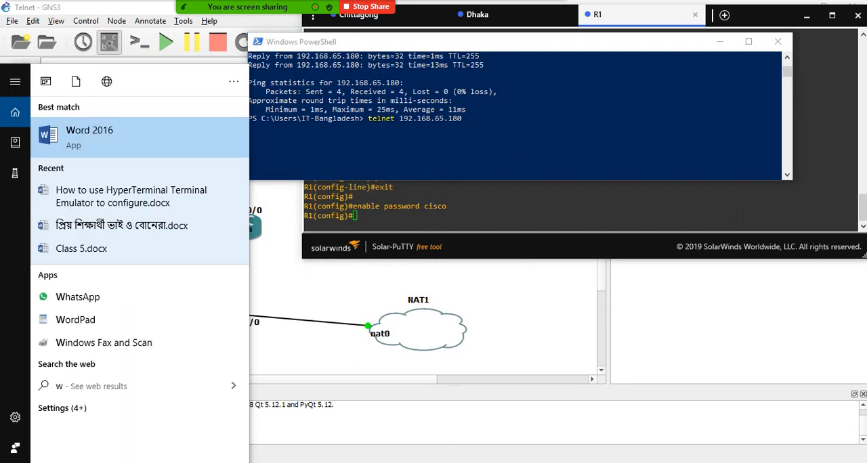
type("indows")
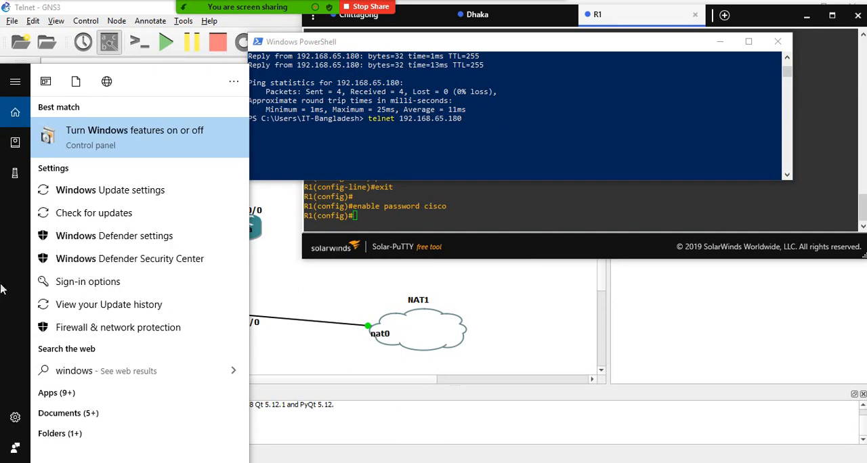
left_click(117, 142)
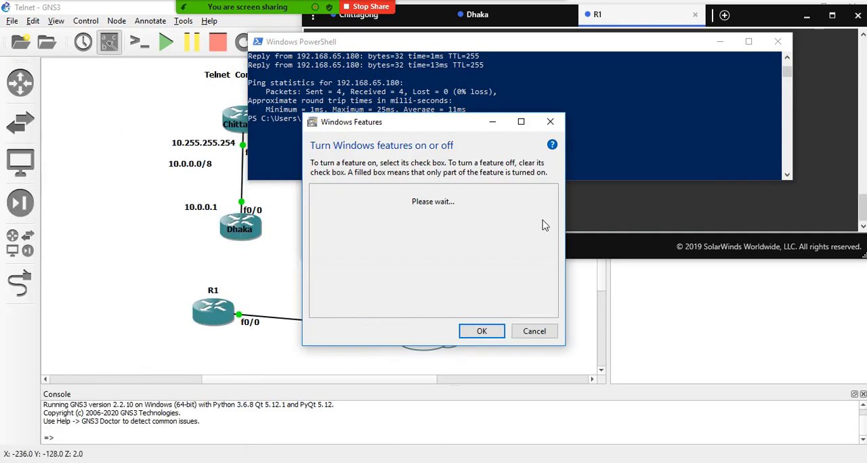
scroll(439, 242, "down", 2)
scroll(439, 242, "down", 6)
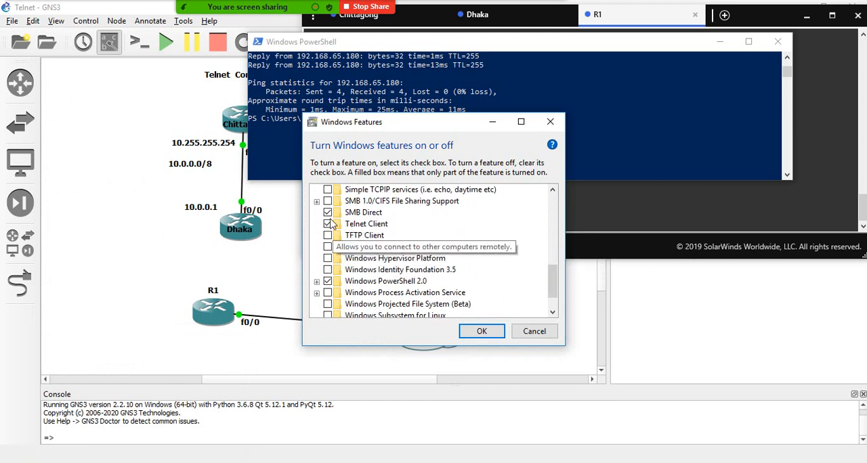
left_click_drag(394, 126, 454, 187)
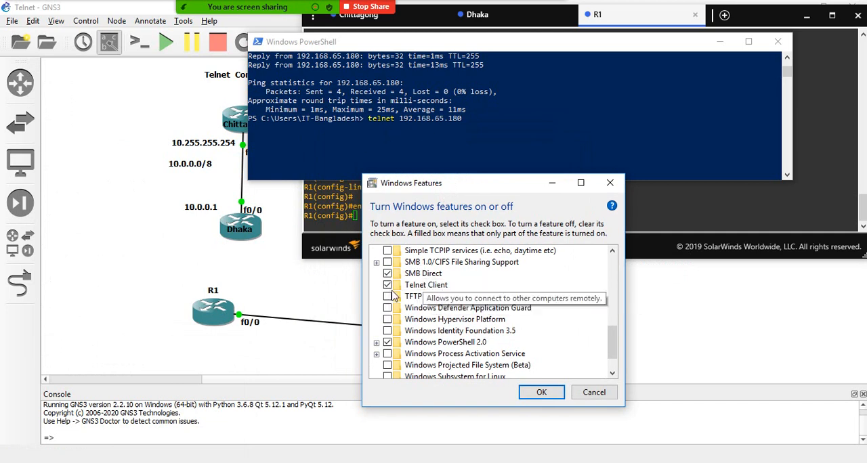
left_click(542, 392)
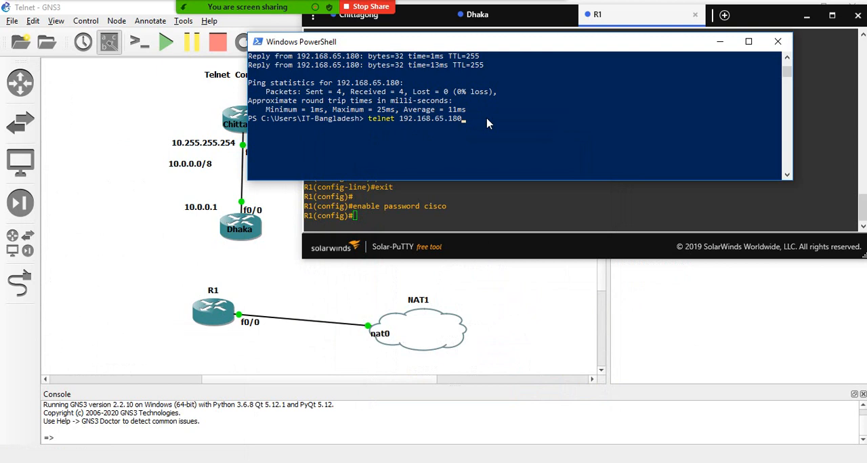
- Run the prepared telnet command to 192.168.65.180 and place its window below R1's console
key("Return")
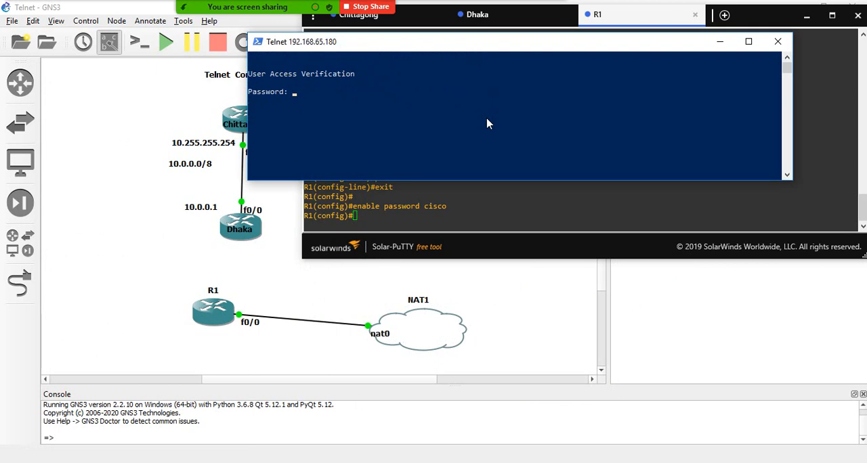
left_click_drag(422, 42, 358, 18)
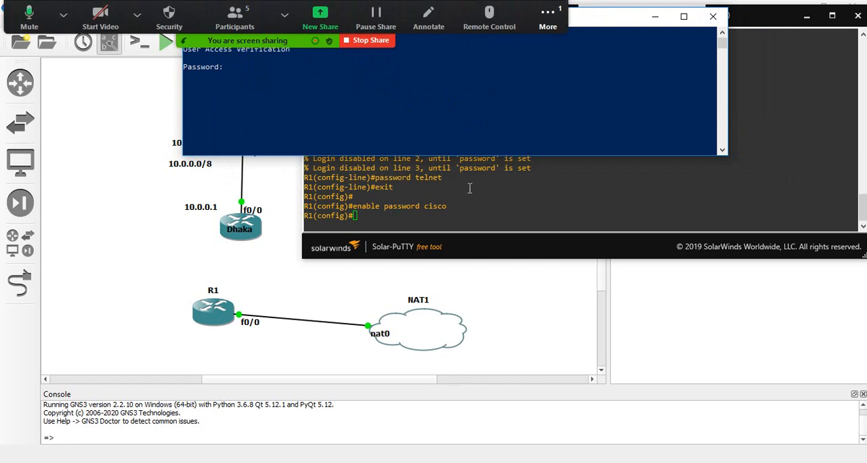
left_click_drag(607, 23, 749, 268)
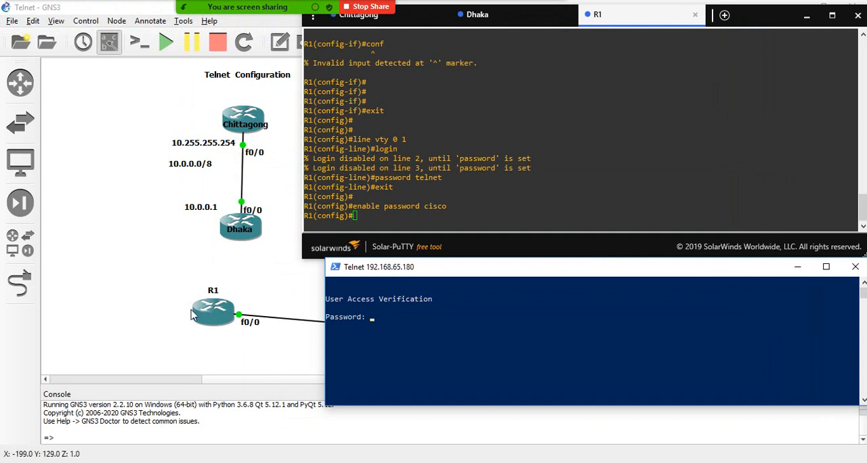
- Log in to R1 over Telnet with the VTY line password, and enter privileged mode using en and the enable password
left_click(377, 149)
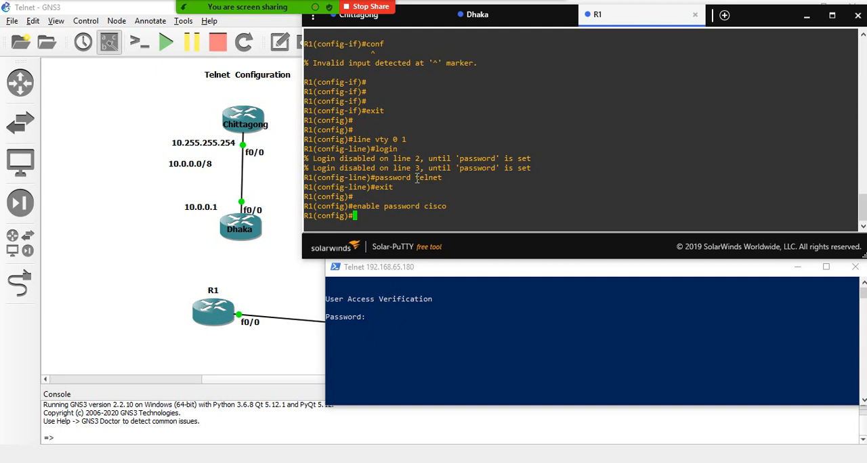
double_click(419, 178)
left_click(377, 322)
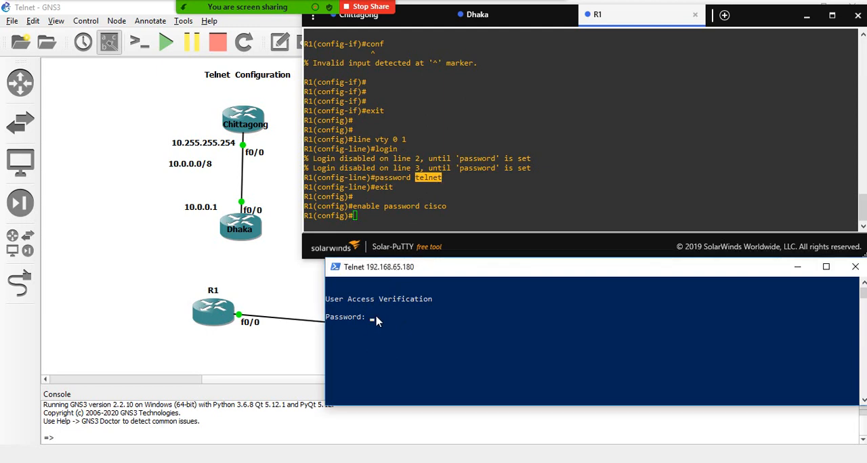
key("Return")
key("Return")
key("Return")
key("Return")
key("Return")
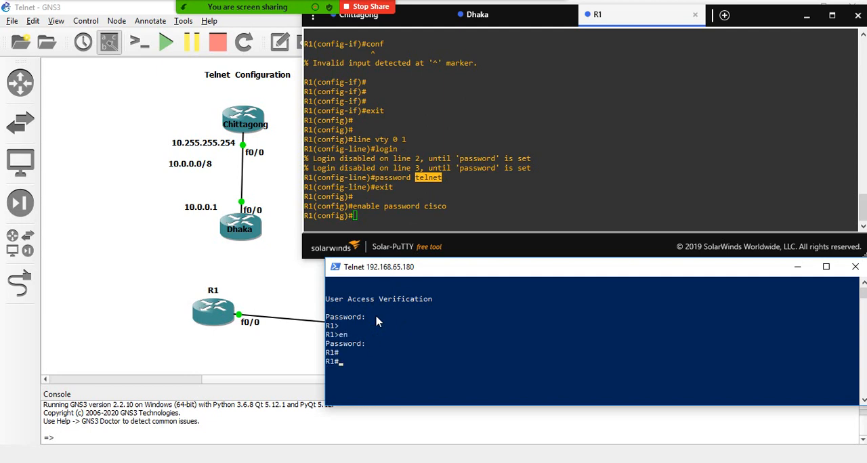
- Minimise the Telnet window, bring up the PuTTY configuration window, and move it clear of R1's console text
left_click(797, 267)
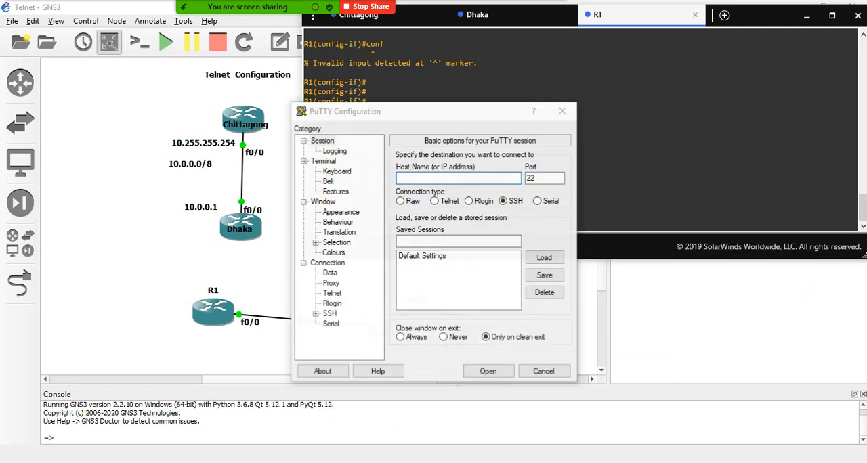
left_click_drag(401, 102, 688, 80)
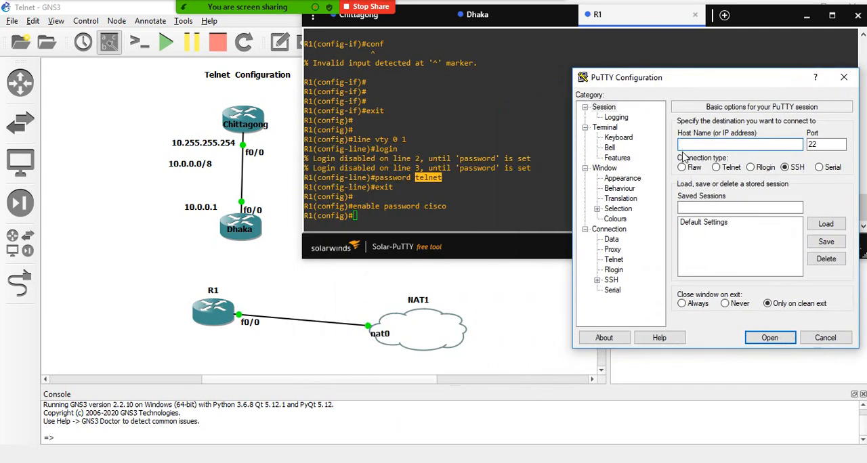
right_click(687, 145)
left_click(717, 200)
double_click(707, 145)
key("BackSpace")
- Copy R1's DHCP-assigned address from its console and enter 192.168.65.180 as PuTTY's host name
left_click(472, 130)
scroll(472, 130, "up", 6)
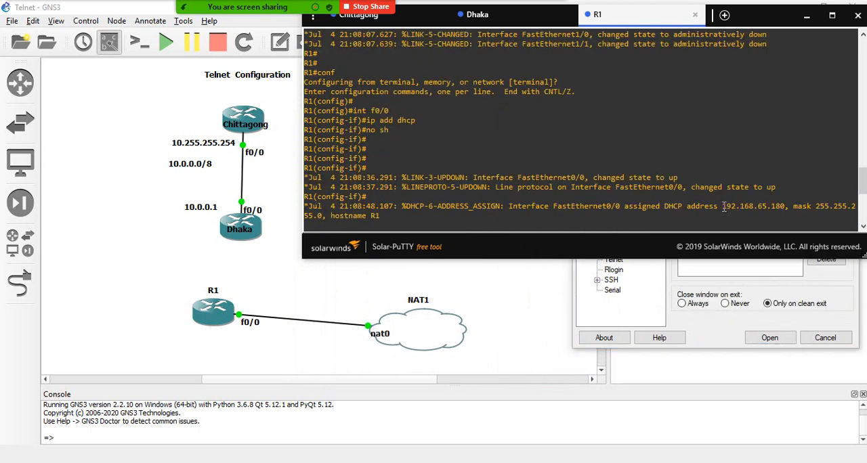
left_click_drag(723, 207, 780, 208)
right_click(769, 205)
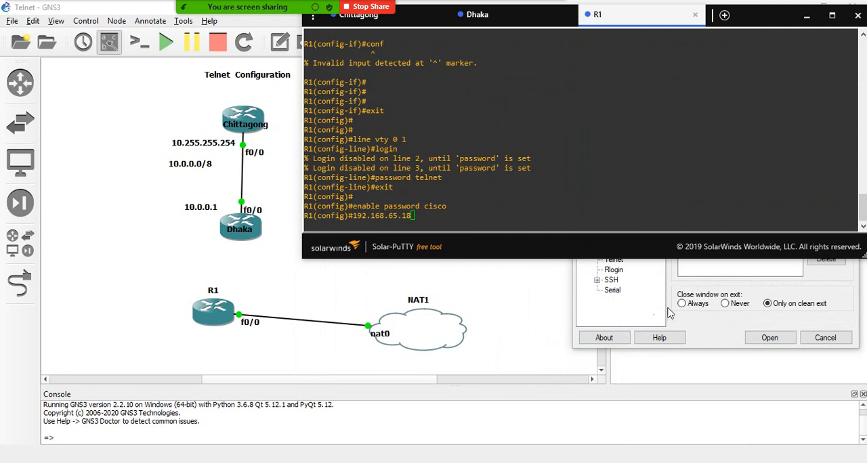
left_click(691, 323)
right_click(710, 143)
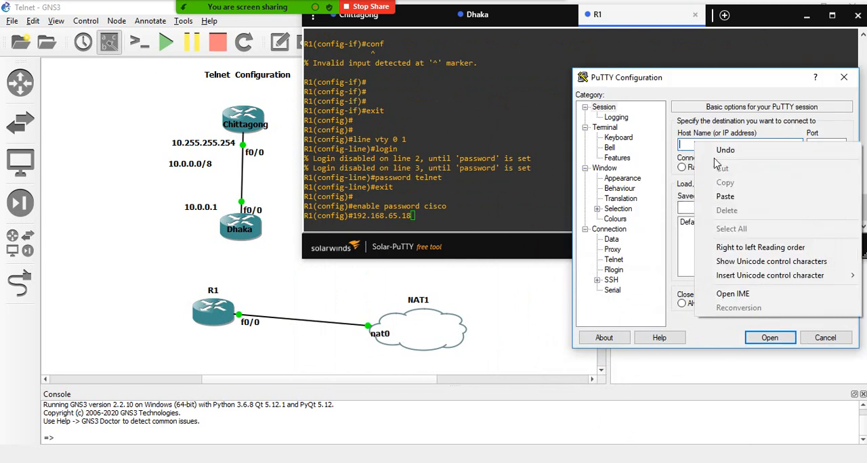
left_click(725, 194)
type("0")
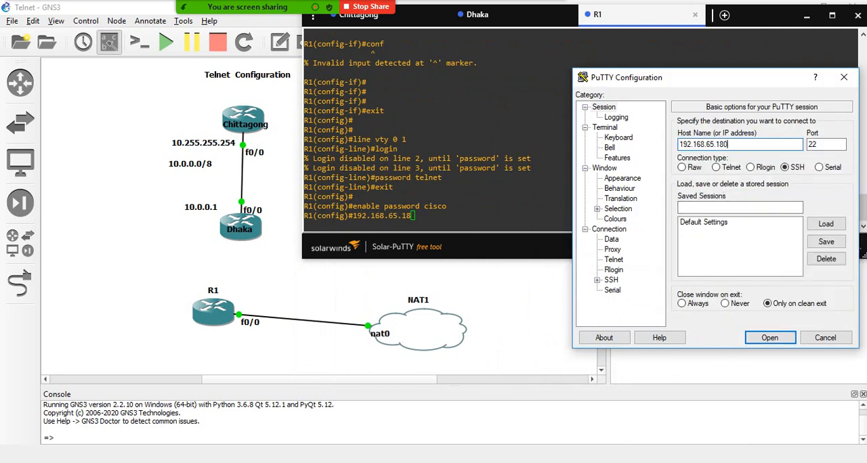
- Open the PuTTY session with the Telnet connection type and place its window over R1's console
left_click(717, 168)
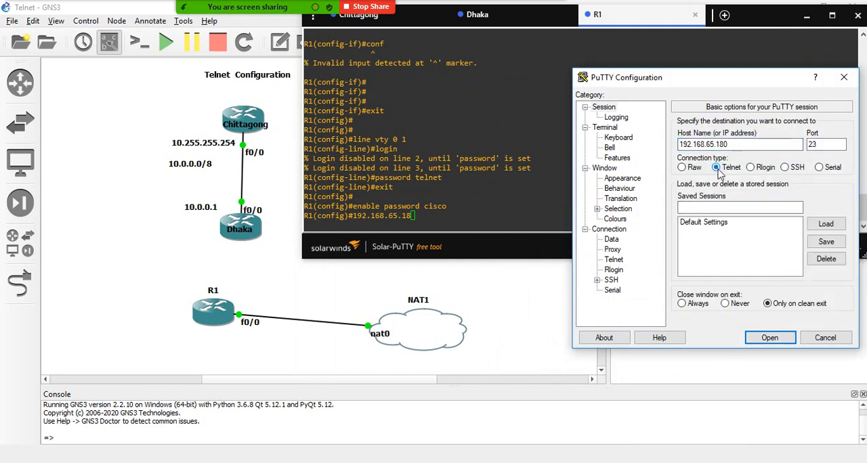
left_click(771, 338)
left_click_drag(134, 29, 554, 120)
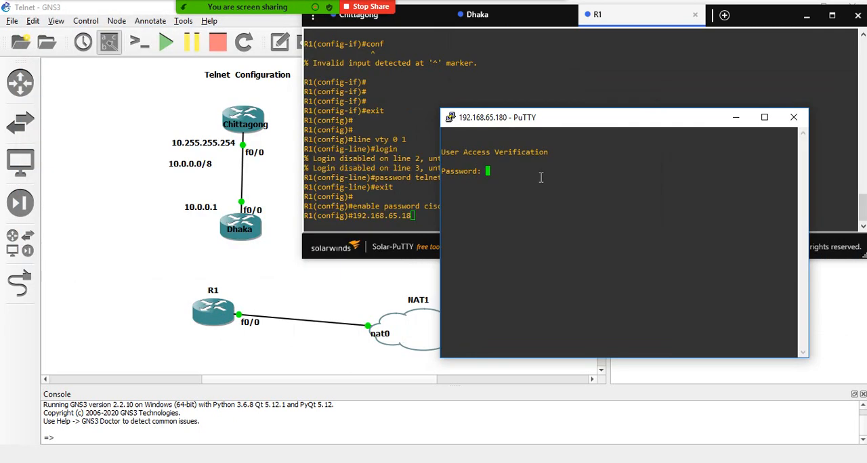
- Log in to R1 in the PuTTY session with the VTY line password
key("Return")
key("Return")
key("Return")
key("Return")
- Clear the stray pasted address from R1's console prompt and enter line configuration with line vty 0 1
left_click(359, 92)
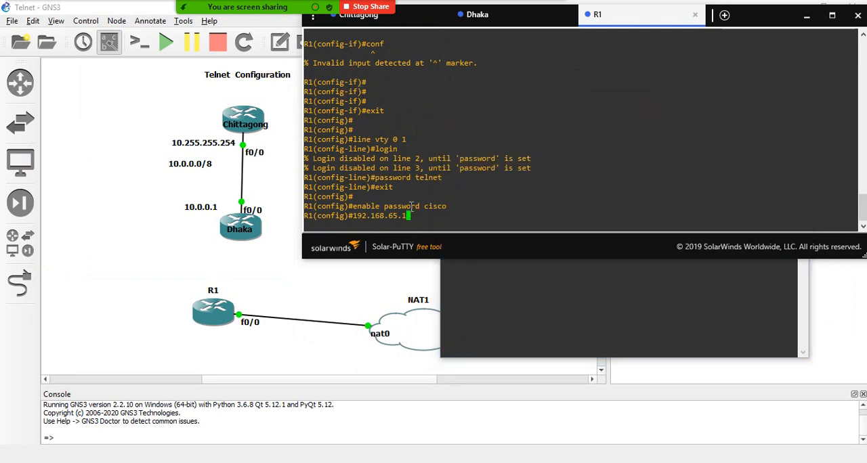
key("BackSpace")
key("BackSpace")
key("BackSpace")
key("BackSpace")
key("BackSpace")
key("BackSpace")
key("BackSpace")
key("BackSpace")
key("BackSpace")
key("BackSpace")
key("BackSpace")
key("BackSpace")
type("line vty 0 1")
key("Return")
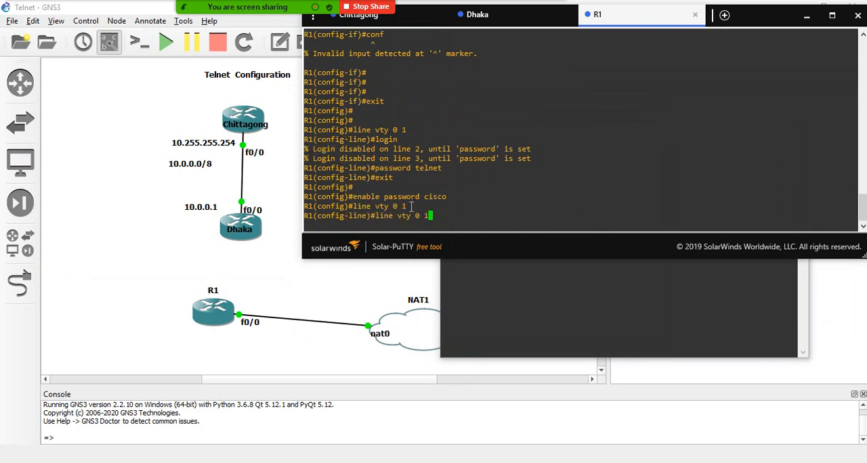
- Set R1's VTY lines to authenticate against local users with login local
key("Up")
key("Up")
key("Up")
key("Up")
key("Up")
type("local")
key("Return")
- Remove the password from R1's VTY lines with the no password command
type("no pa")
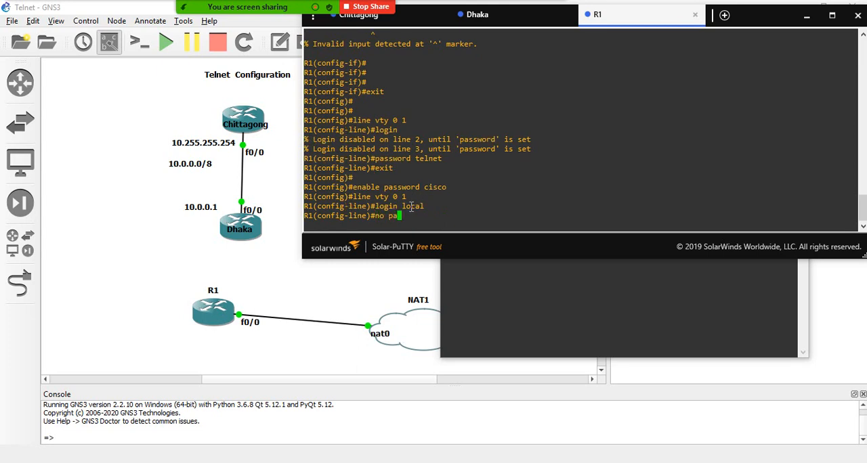
key("BackSpace")
type("assword")
key("Return")
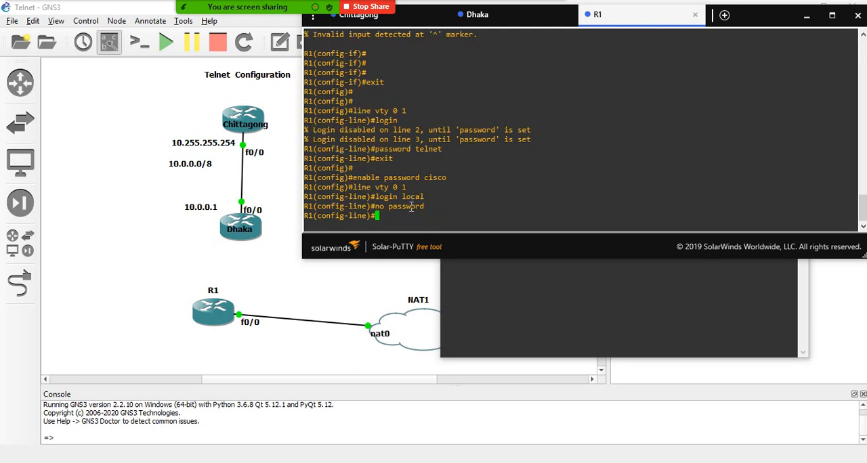
- End the PowerShell Telnet session with exit and recall the telnet 192.168.65.180 command at its prompt
left_click(498, 302)
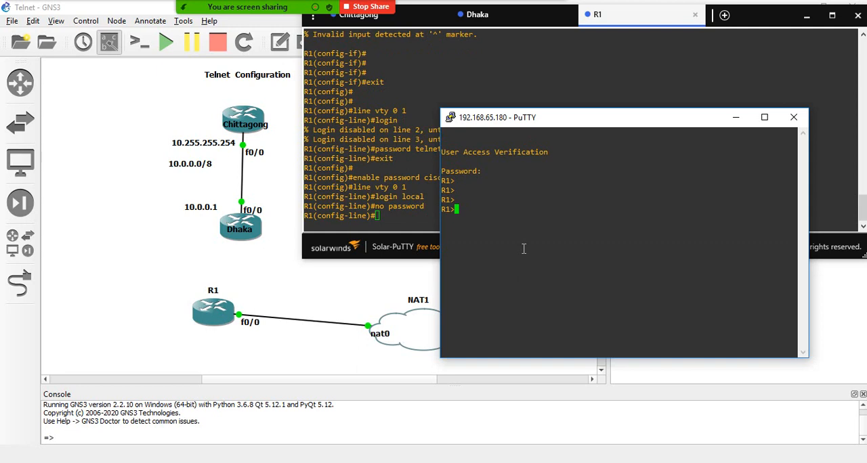
key("alt+Tab")
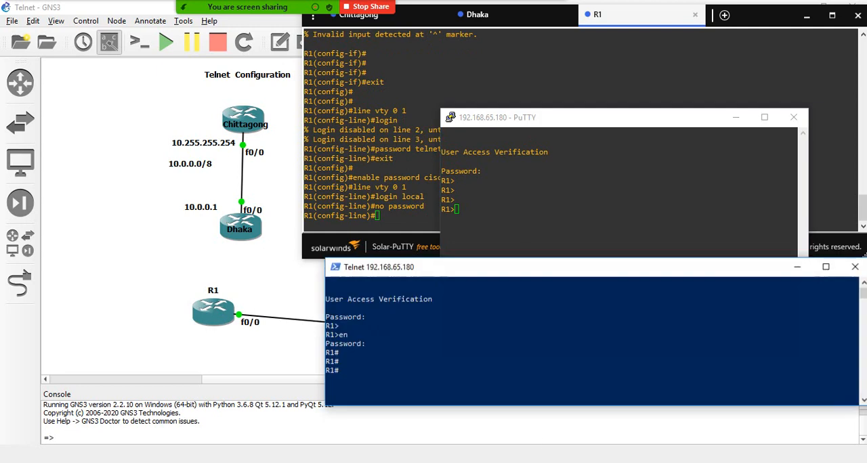
left_click_drag(493, 271, 595, 121)
left_click(553, 208)
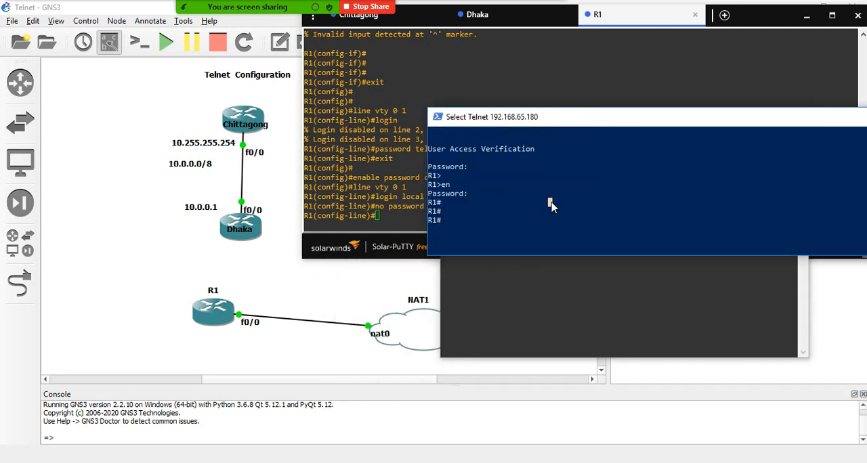
type("exit")
key("Return")
key("Return")
key("Return")
key("Return")
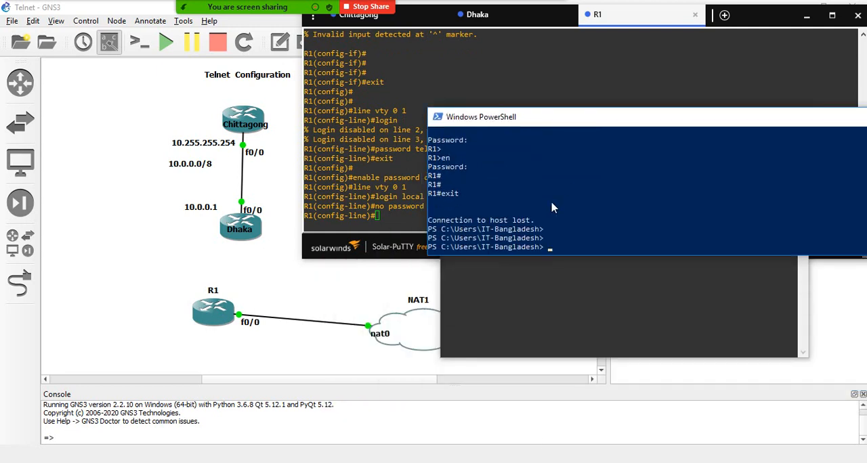
key("Up")
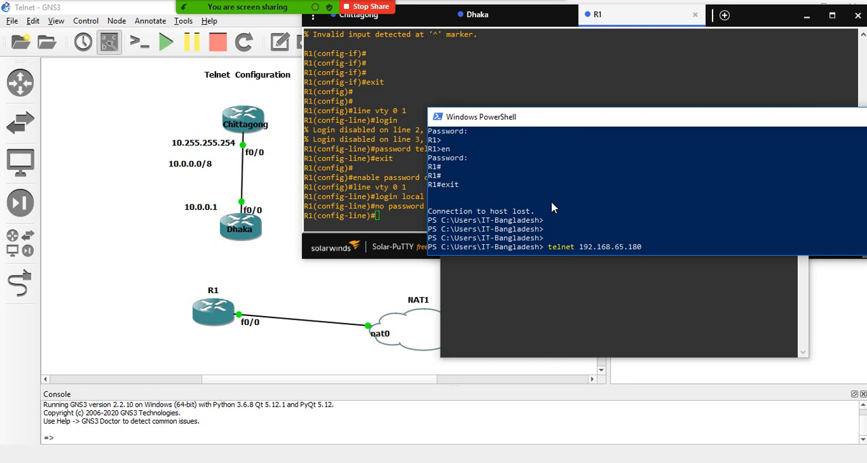
- Create a local user on R1 with the username command, entering the account's username and password
left_click(404, 208)
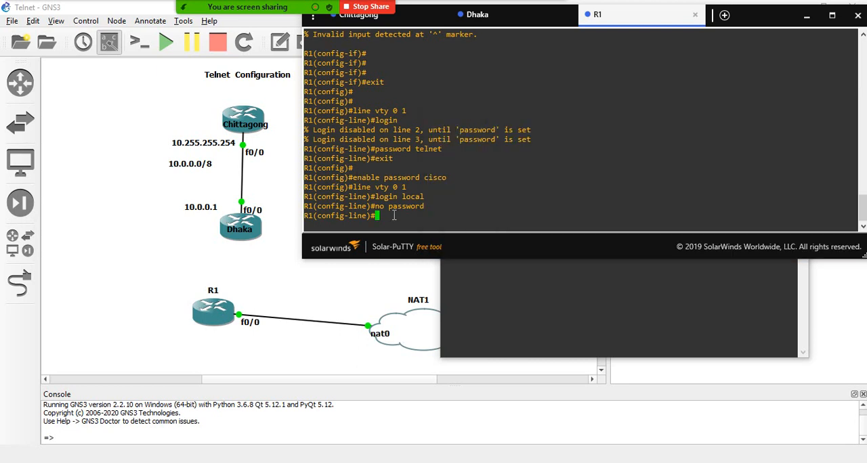
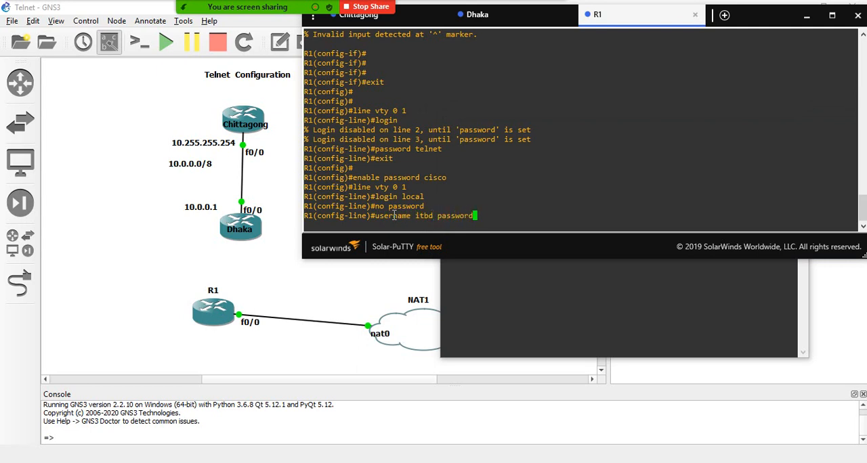
key("Return")
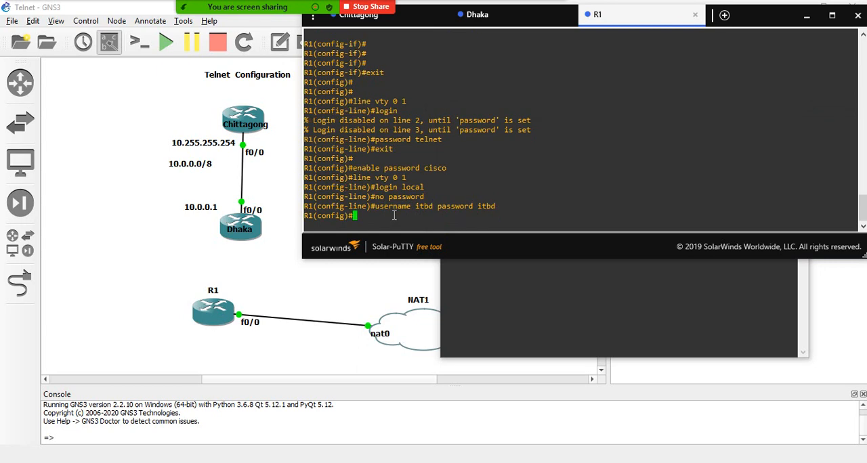
- Run the recalled telnet command to 192.168.65.180 in PowerShell and log in with the local username and password
left_click(522, 288)
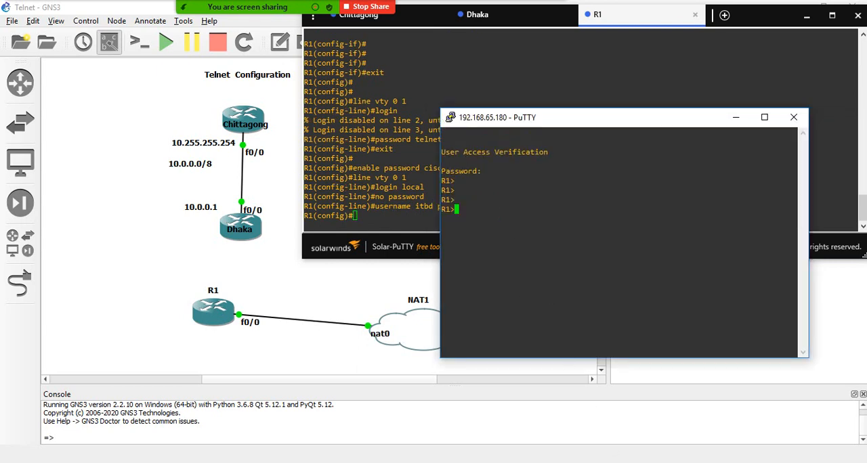
left_click(638, 459)
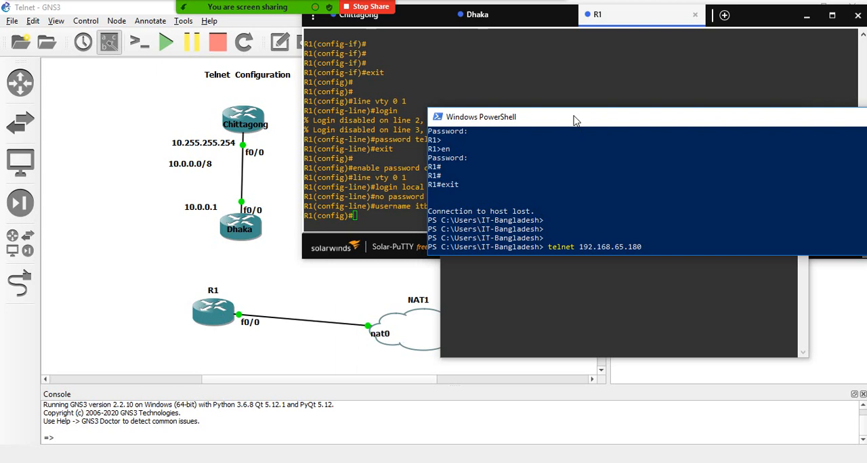
left_click_drag(575, 117, 555, 86)
key("Return")
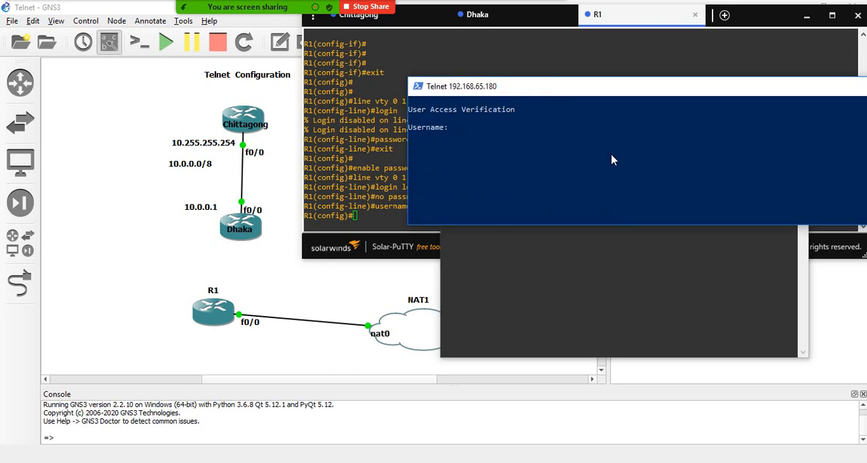
key("Return")
key("Return")
key("Return")
key("Return")
key("Return")
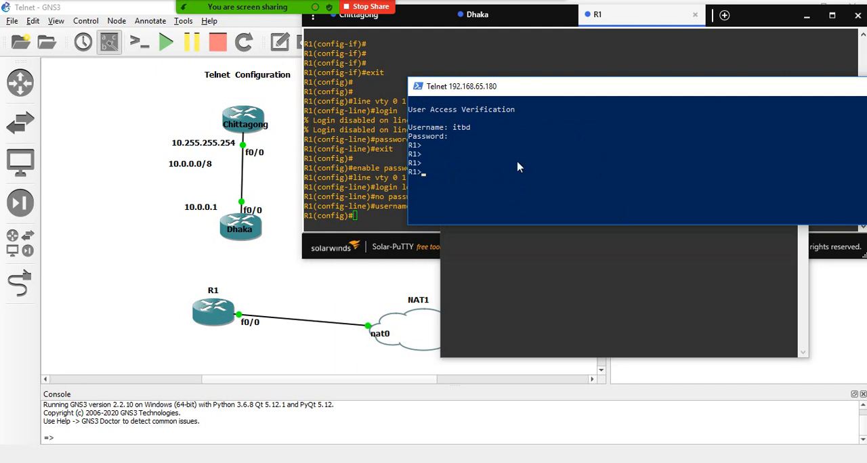
- Review the login local and line password commands in R1's console against the PuTTY session's login prompt
left_click(392, 156)
triple_click(425, 187)
left_click_drag(428, 187, 377, 187)
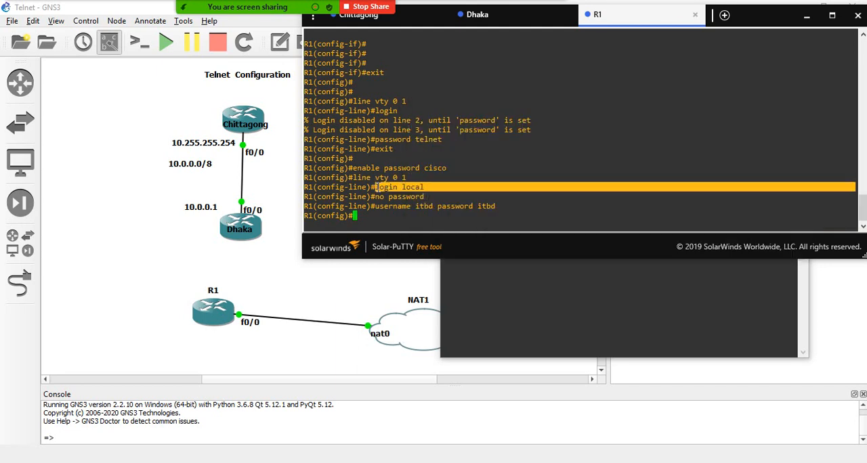
left_click(414, 183)
double_click(368, 217)
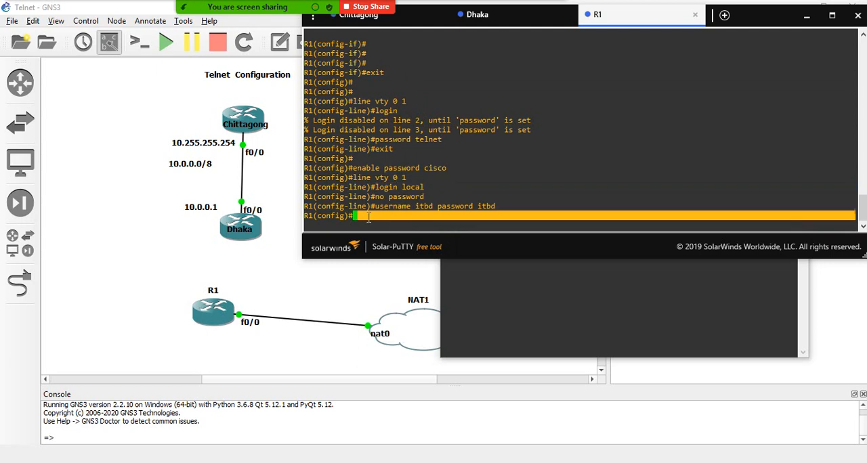
left_click(387, 224)
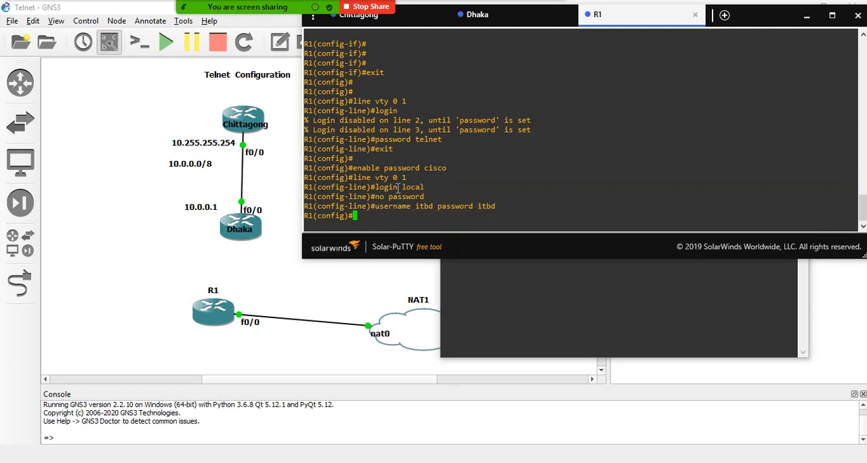
left_click_drag(399, 187, 370, 187)
left_click(509, 272)
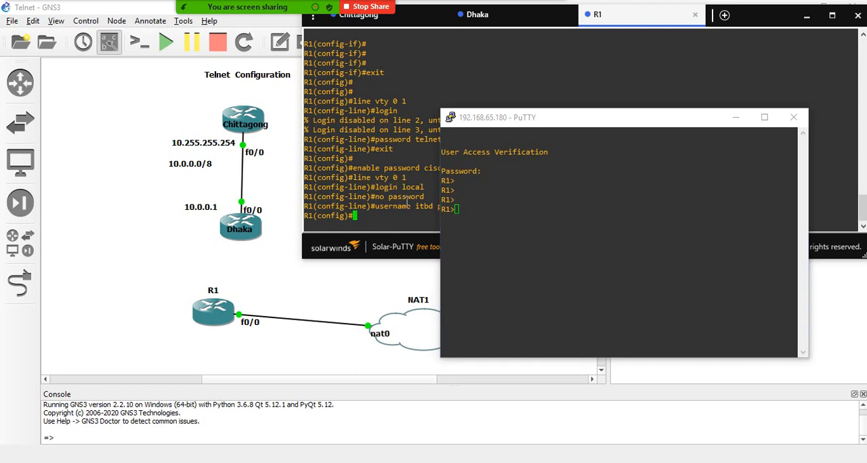
left_click(389, 208)
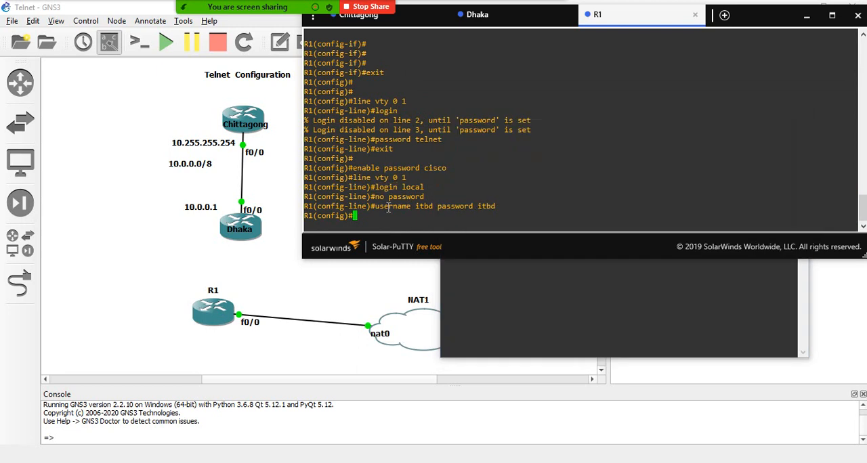
left_click_drag(377, 140, 440, 140)
left_click(455, 144)
- Mute all participants in the Zoom meeting while allowing them to unmute themselves, and minimise the group chat
mouse_move(244, 17)
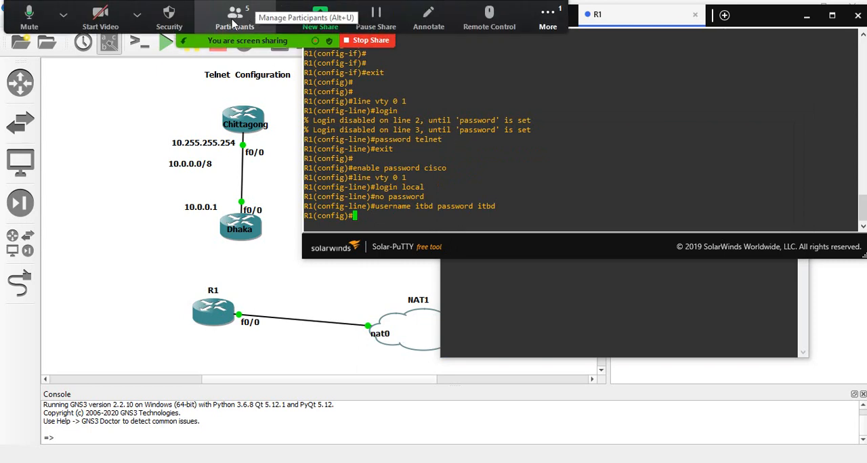
left_click(232, 24)
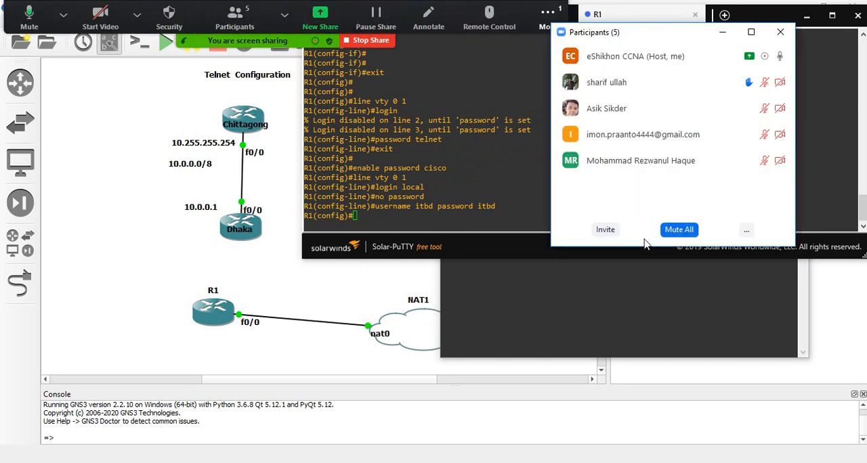
left_click(679, 229)
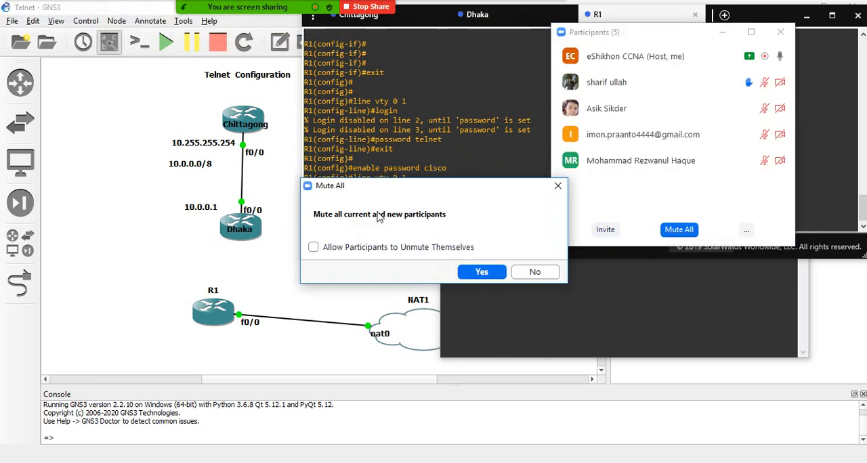
left_click(314, 247)
left_click(500, 272)
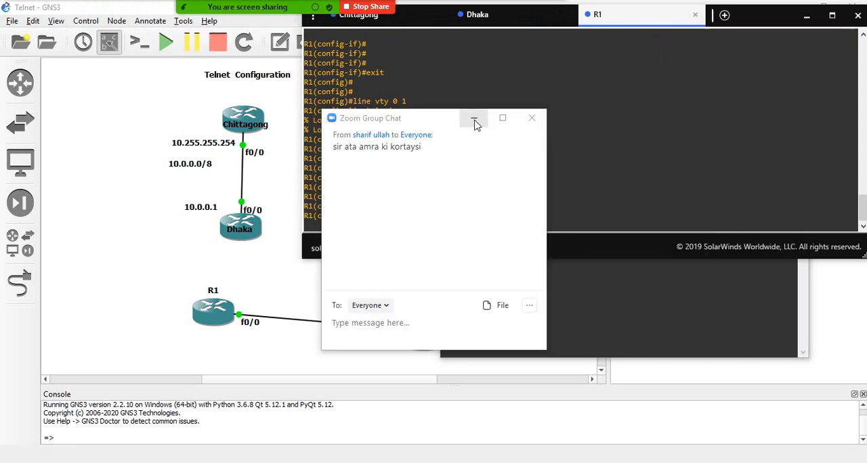
left_click(470, 118)
left_click(383, 219)
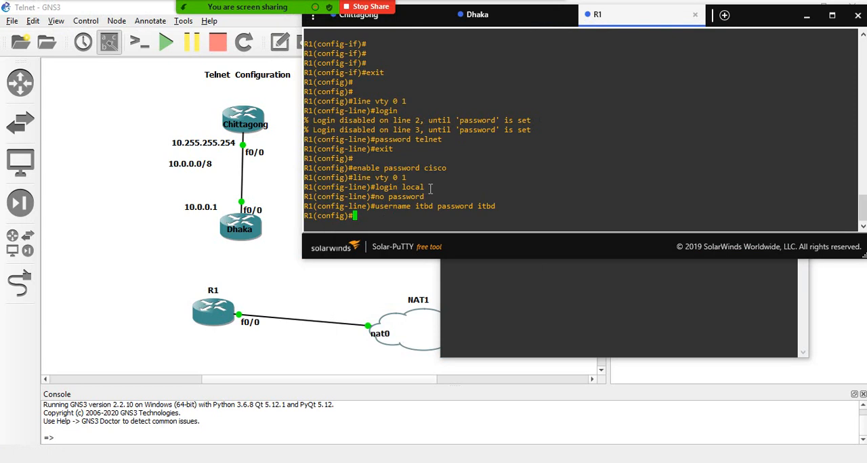
left_click(527, 279)
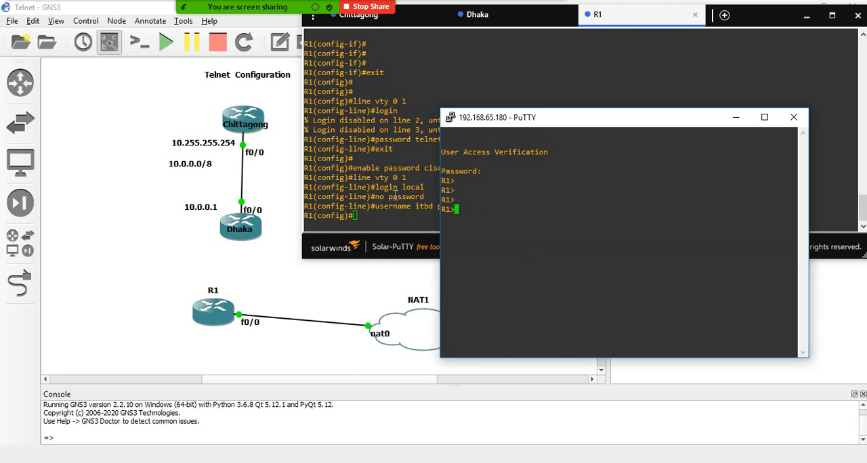
- Minimise the PuTTY session and bring up the PowerShell Telnet session to 192.168.65.180
left_click(736, 117)
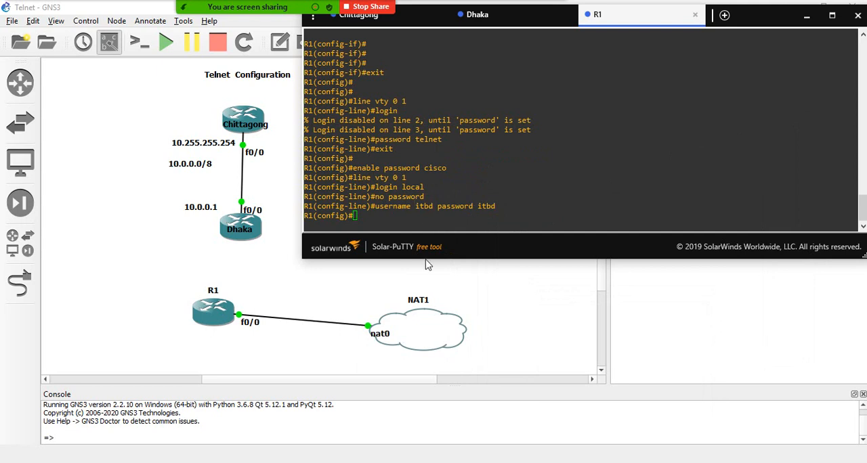
mouse_move(378, 462)
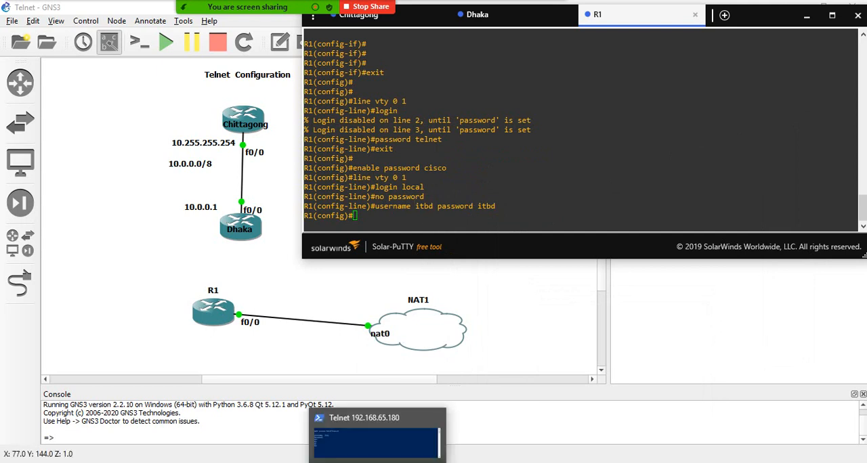
left_click(376, 443)
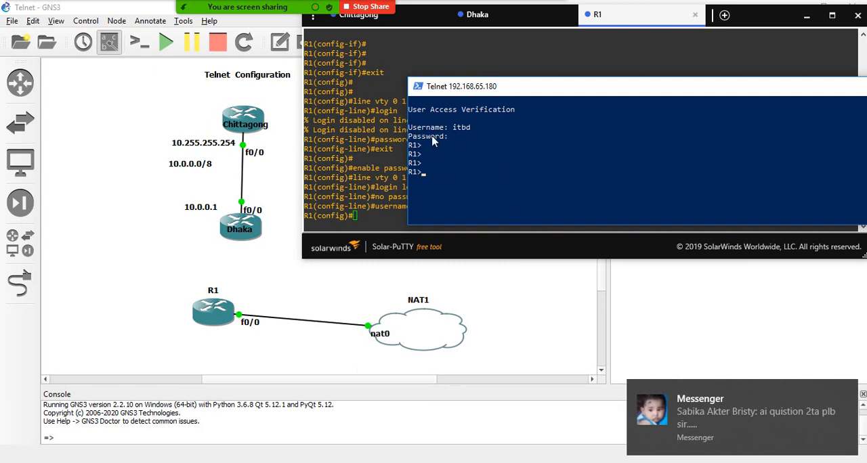
left_click(847, 391)
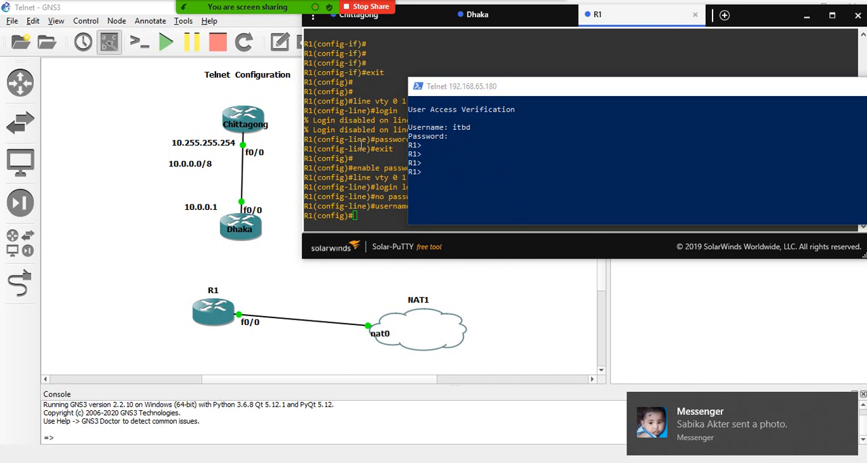
- Examine the line password, login local and username commands in R1's console against the PowerShell Telnet login
left_click(382, 140)
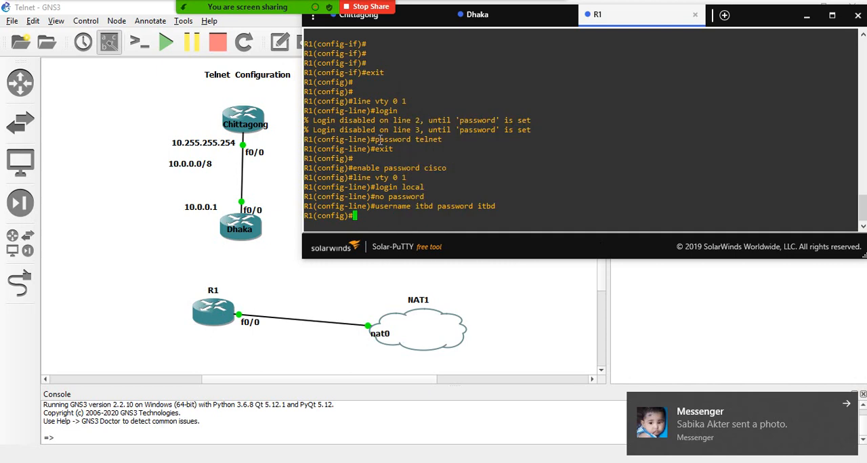
left_click_drag(445, 140, 382, 140)
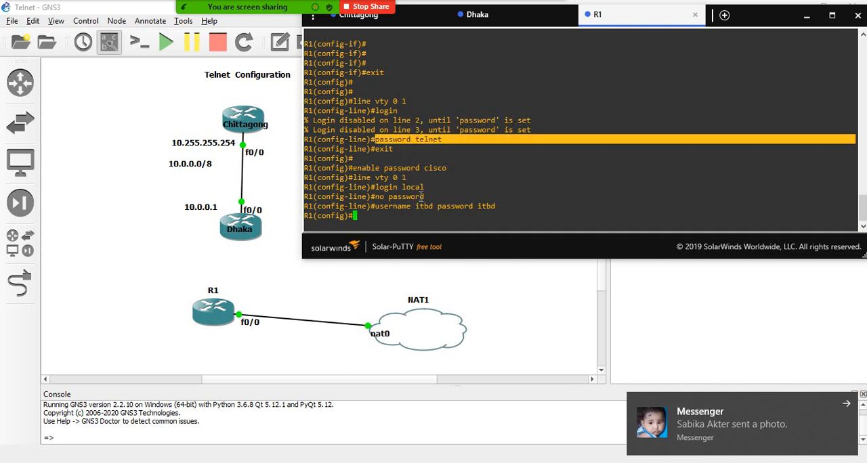
left_click_drag(437, 187, 371, 187)
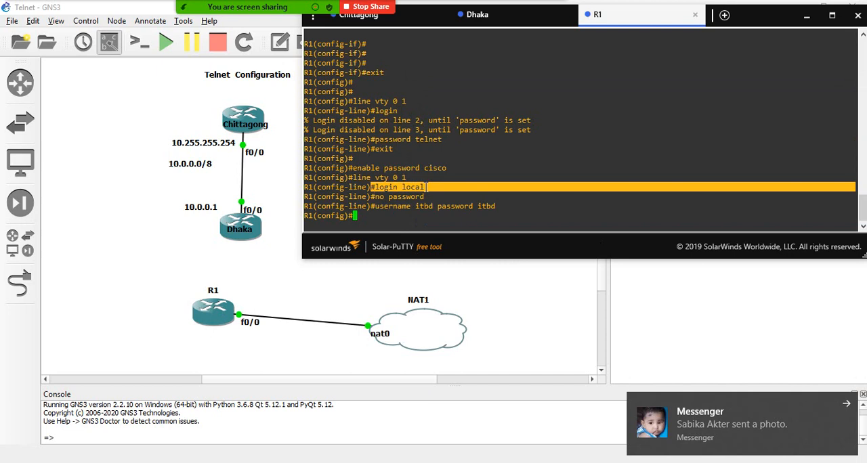
left_click_drag(371, 206, 508, 208)
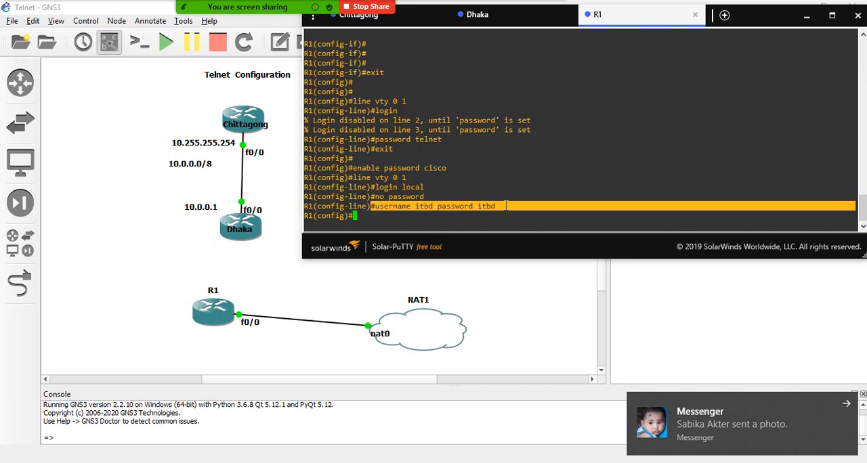
left_click(506, 207)
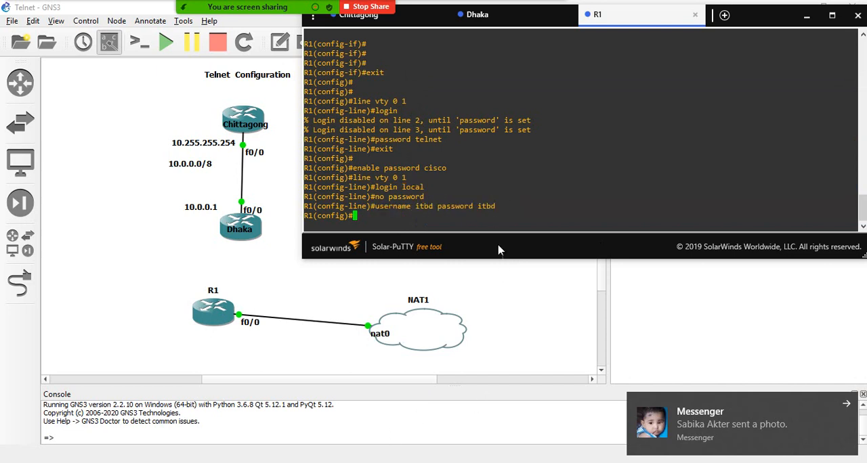
left_click_drag(499, 207, 382, 210)
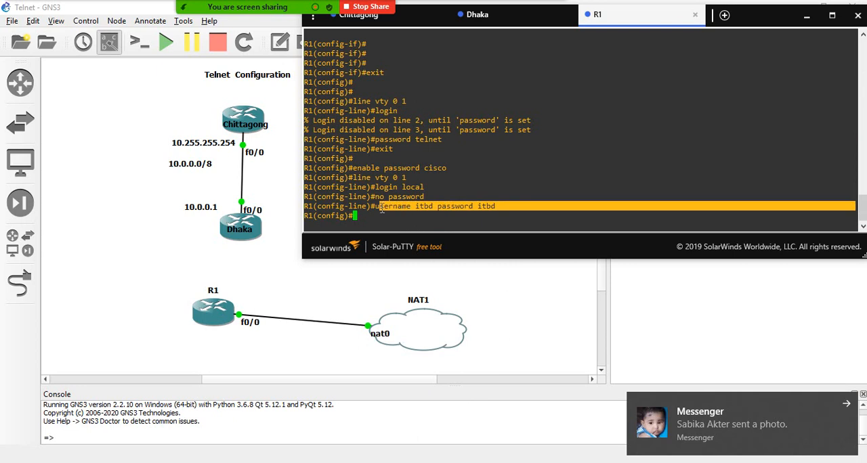
left_click(383, 462)
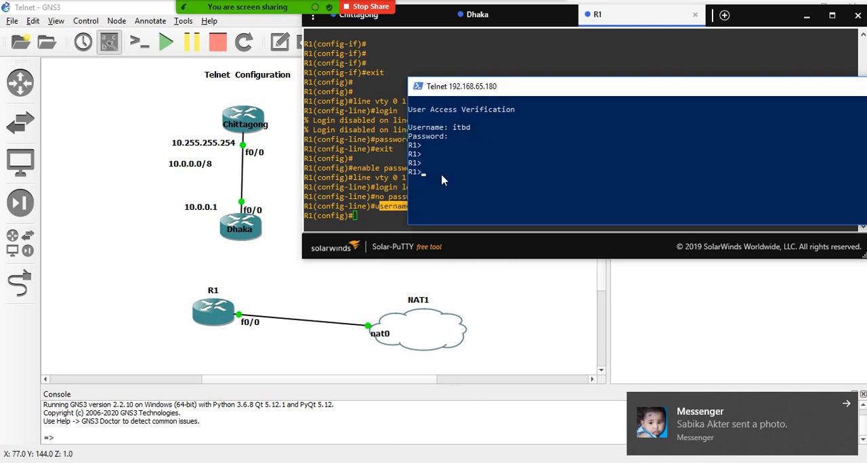
left_click(846, 404)
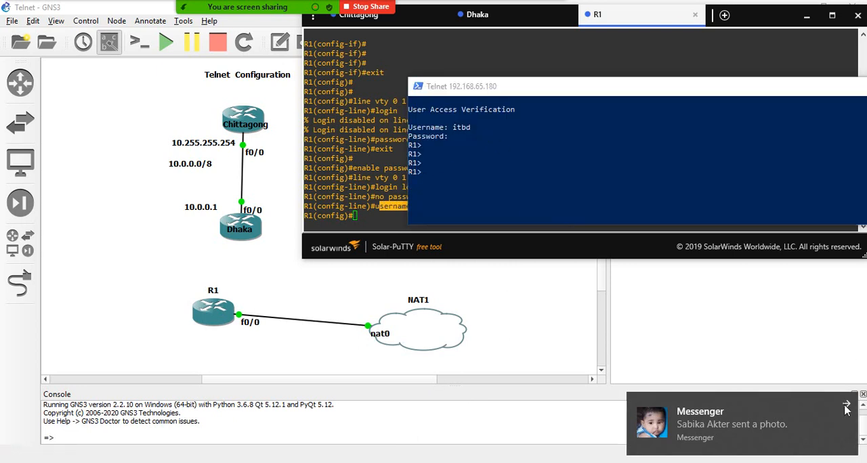
- Compare the line password and no password commands with the local username command in R1's console
left_click(366, 141)
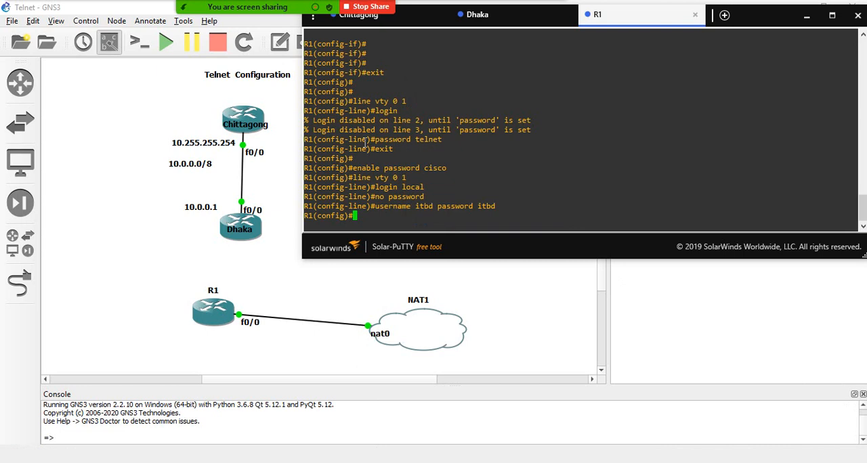
left_click_drag(428, 197, 377, 197)
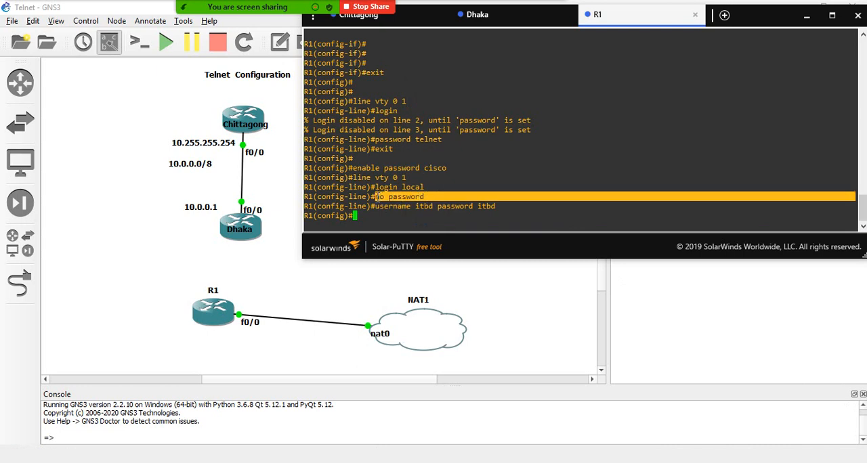
left_click(434, 196)
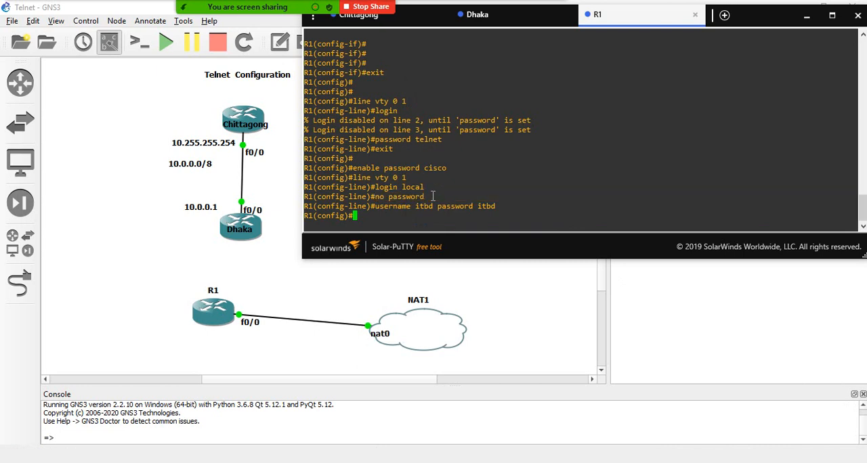
left_click_drag(442, 139, 371, 140)
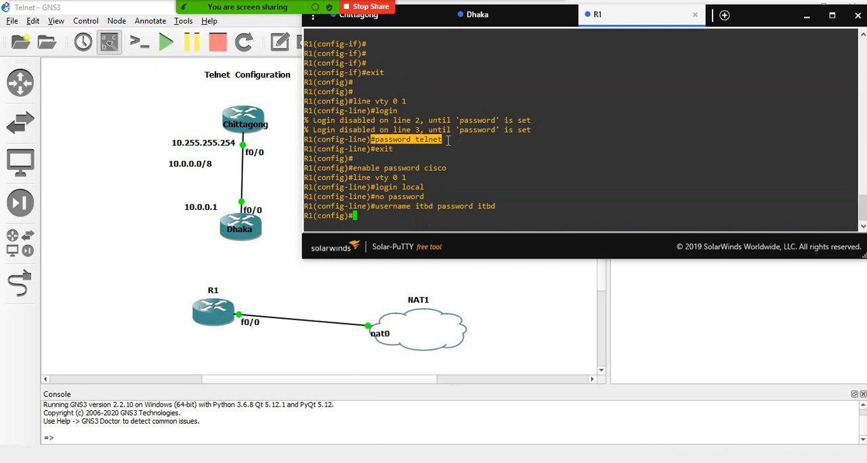
left_click(448, 140)
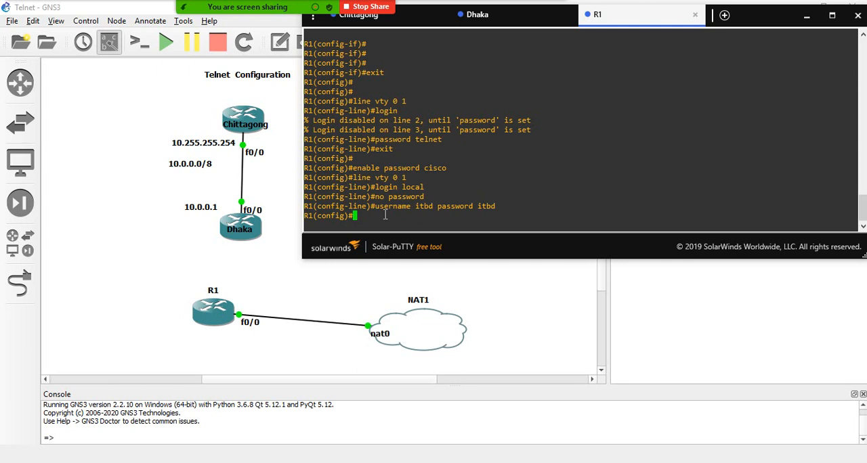
left_click_drag(445, 141, 378, 139)
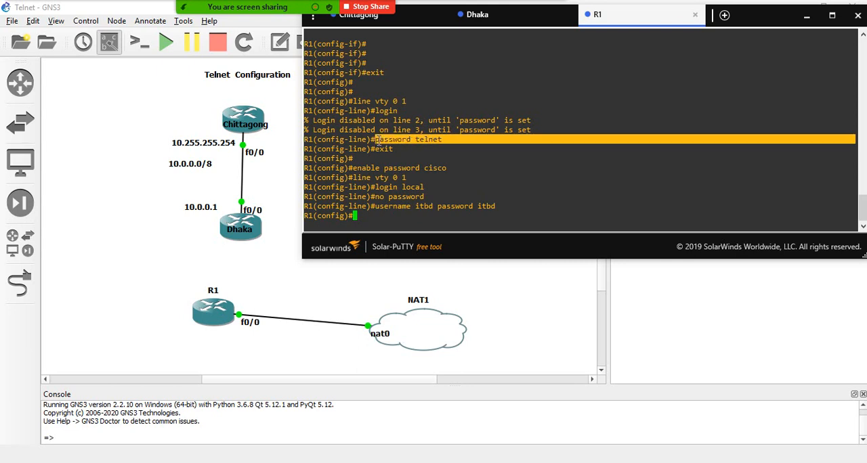
left_click_drag(434, 190, 495, 206)
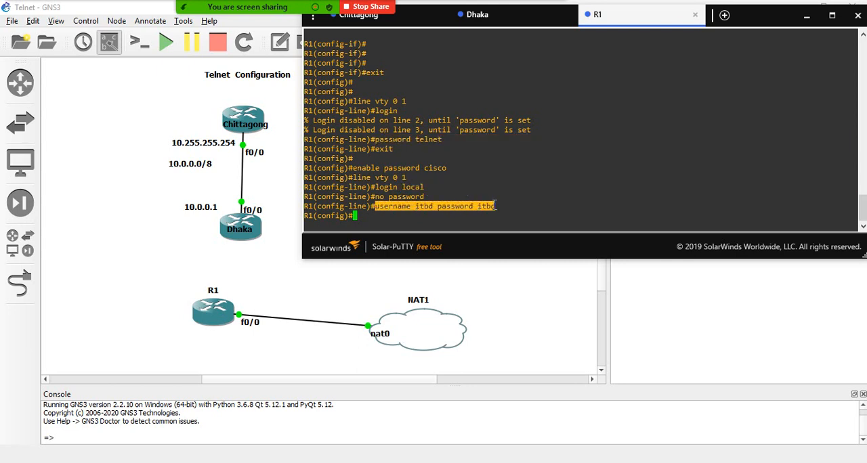
left_click_drag(444, 141, 416, 140)
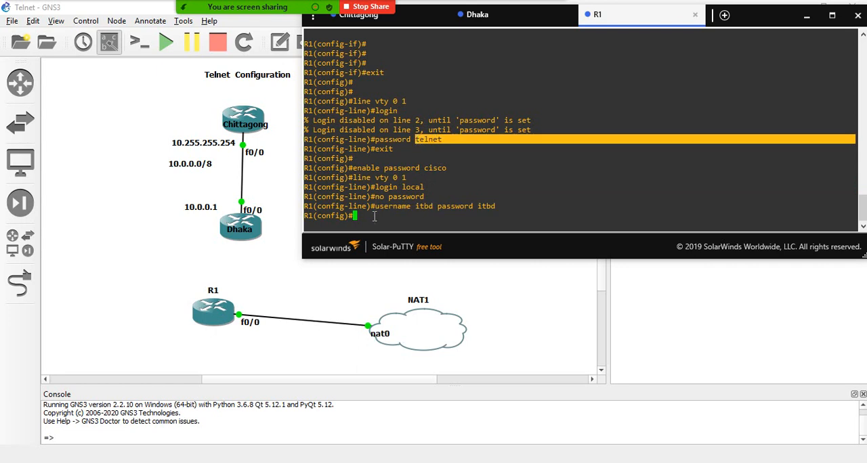
left_click_drag(376, 207, 495, 206)
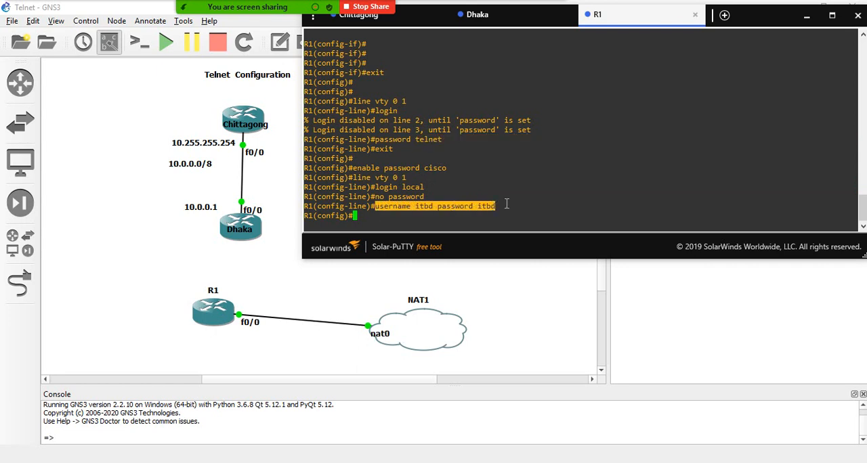
left_click(506, 204)
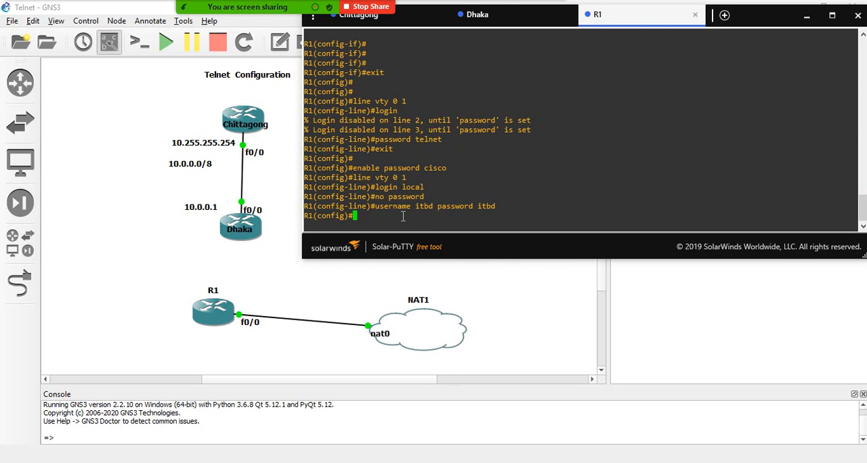
- Recall line vty 0 1 on R1 and set the Telnet line password again with the earlier password command
key("Up")
key("Up")
key("Up")
key("Up")
key("Return")
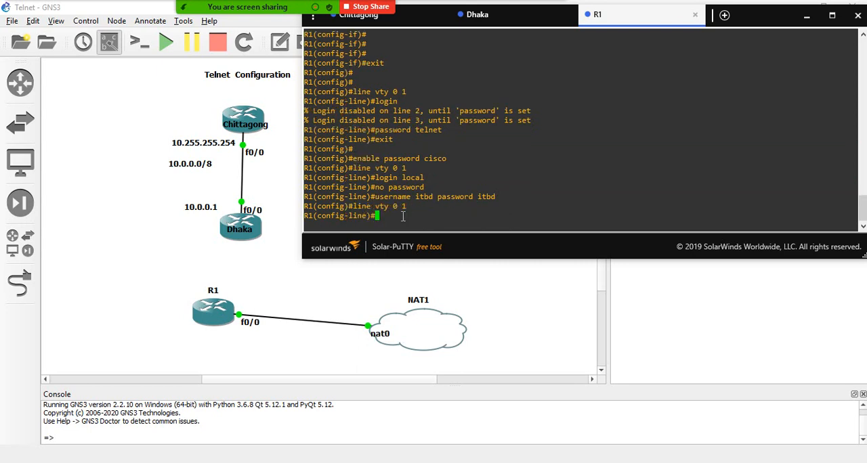
key("Up")
key("Up")
key("Up")
key("Up")
key("Up")
key("Up")
key("Up")
key("Up")
key("Return")
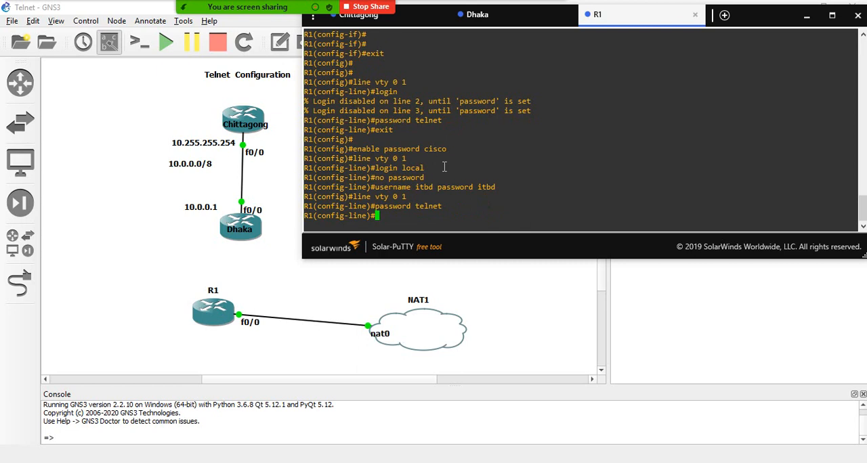
- Compare the login local and line password commands, and return R1 to privileged EXEC mode
left_click_drag(429, 171, 403, 168)
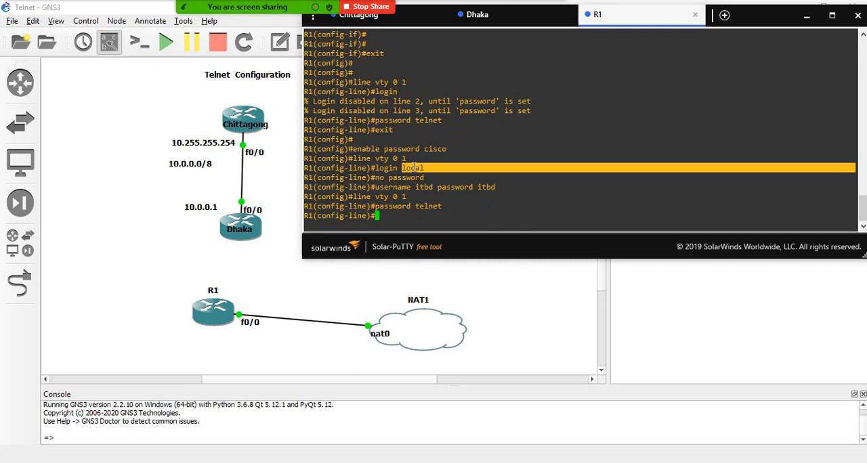
left_click(414, 167)
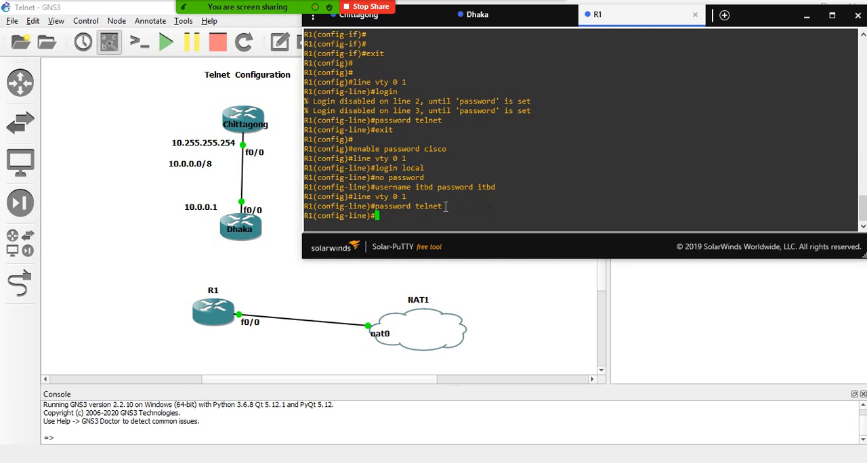
left_click_drag(446, 207, 416, 206)
left_click(419, 211)
key("ctrl+z")
key("Return")
key("Return")
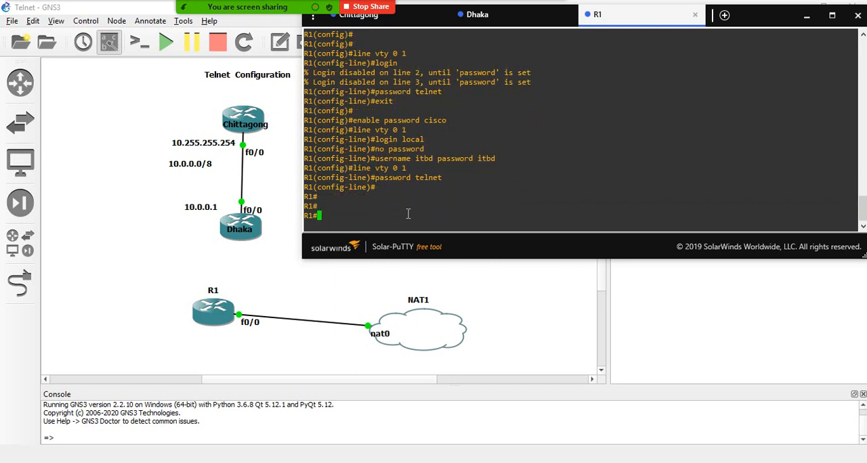
- Run sh run on R1 and examine the password and login settings under line vty 0 1
type("sh ru")
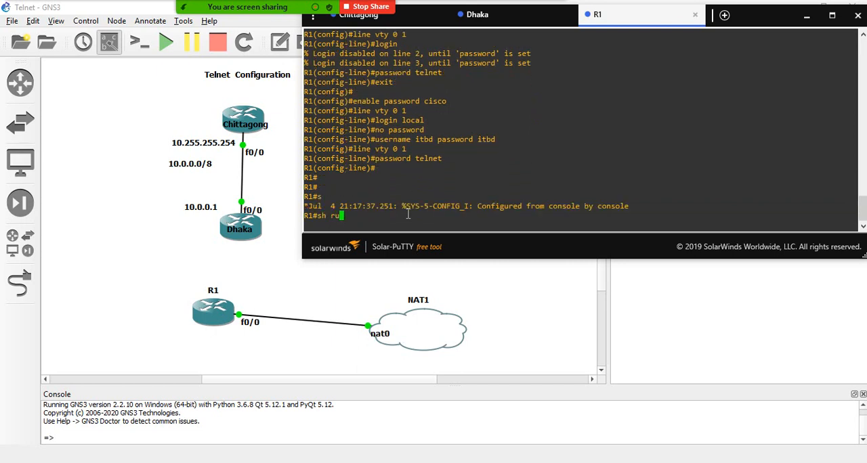
type("n")
key("Return")
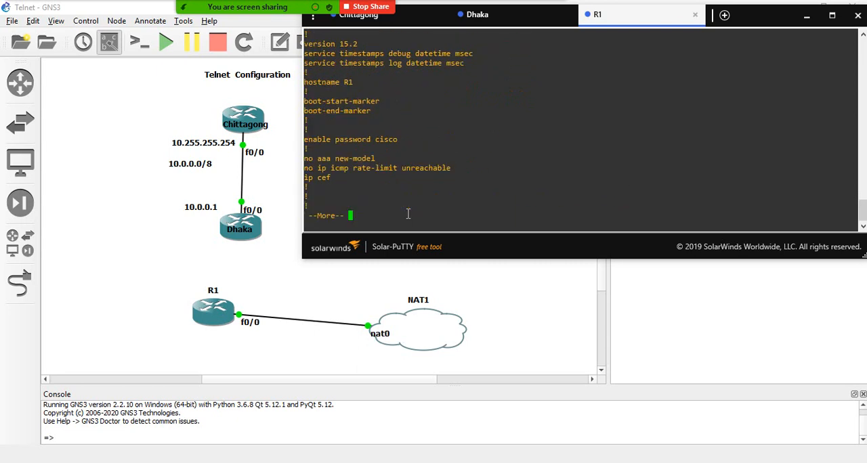
key("Return")
key("Return")
key("Return")
key("Return")
key("Return")
key("Return")
key("Return")
key("Return")
key("Return")
key("Return")
key("Return")
key("Return")
key("Return")
key("Return")
key("Return")
key("Return")
key("Return")
key("Return")
key("Return")
key("Return")
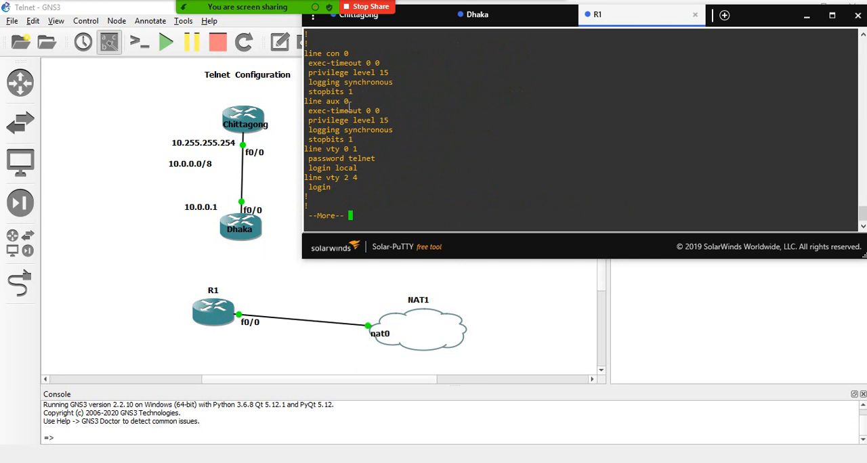
left_click_drag(306, 167, 369, 176)
left_click(371, 169)
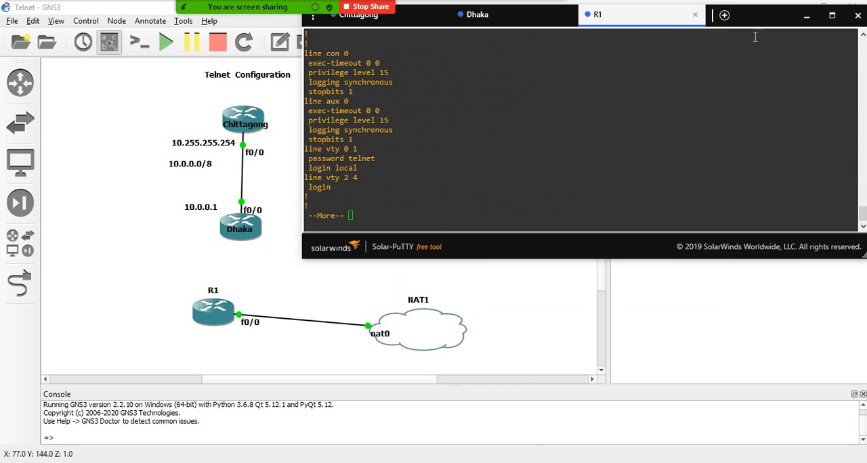
- Minimise R1's console and end the Telnet session in PowerShell with the exit command
left_click(807, 15)
left_click(430, 462)
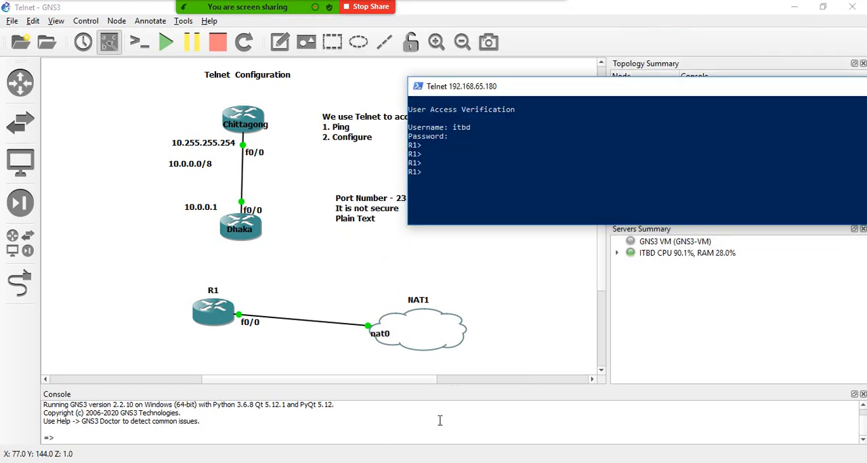
left_click(503, 180)
key("Escape")
type("exi")
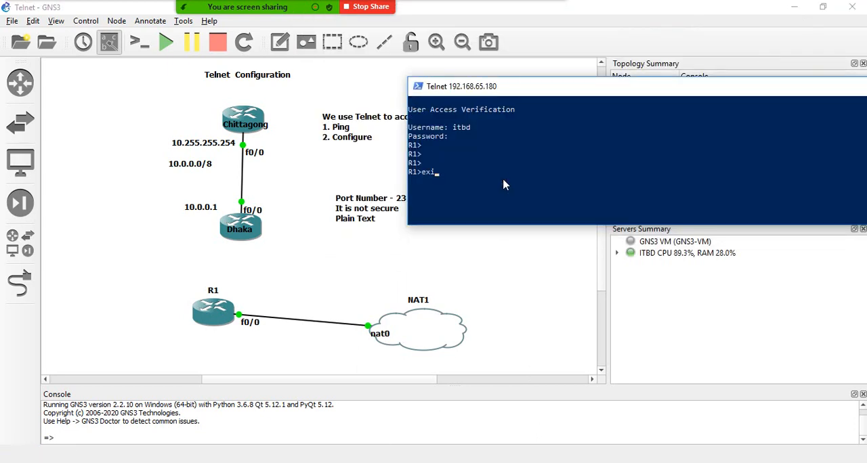
type("t")
key("Return")
key("Return")
key("Return")
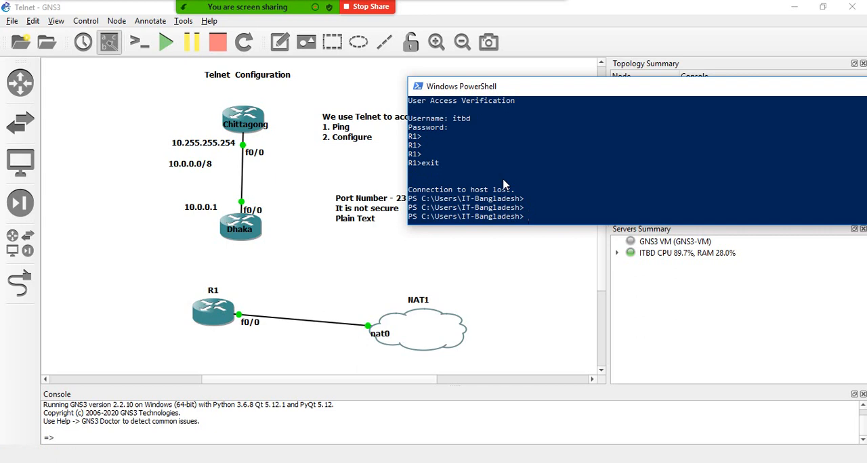
- Clear the PowerShell screen with cls
type("cls")
key("Return")
key("Return")
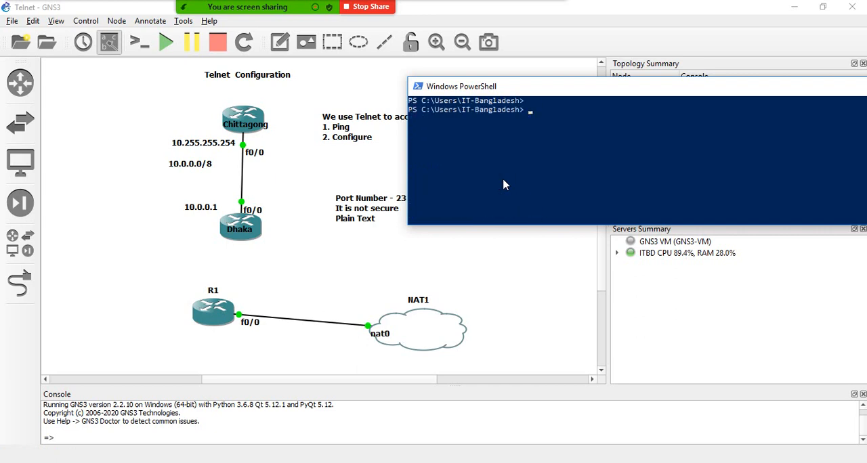
- Start a new Telnet session to 192.168.65.180 from PowerShell by rerunning the earlier telnet command
key("Up")
key("Up")
key("Return")
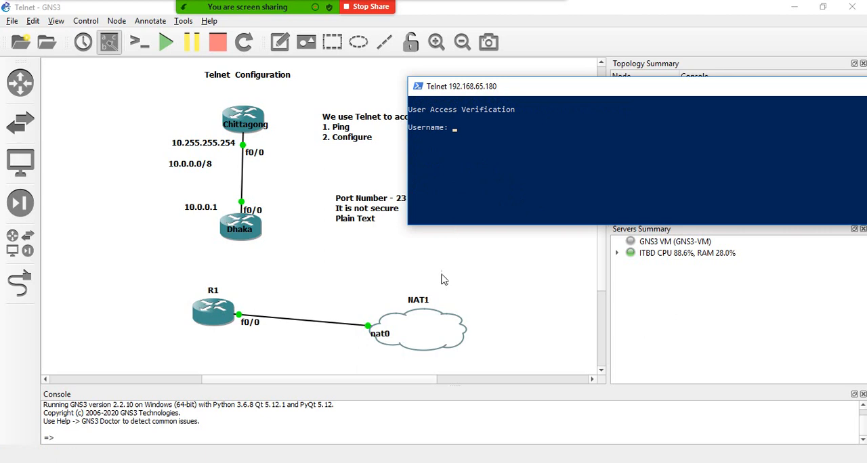
- Switch from PowerShell to R1's console and examine the login local setting under line vty 0 1
left_click(378, 462)
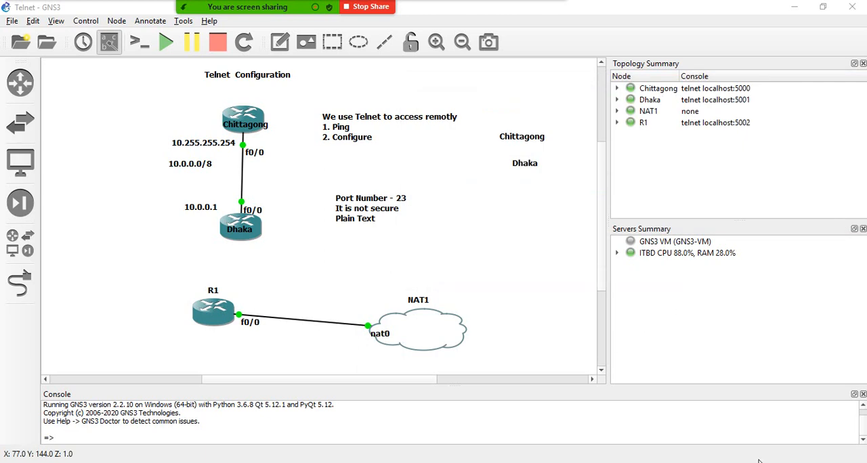
left_click(726, 462)
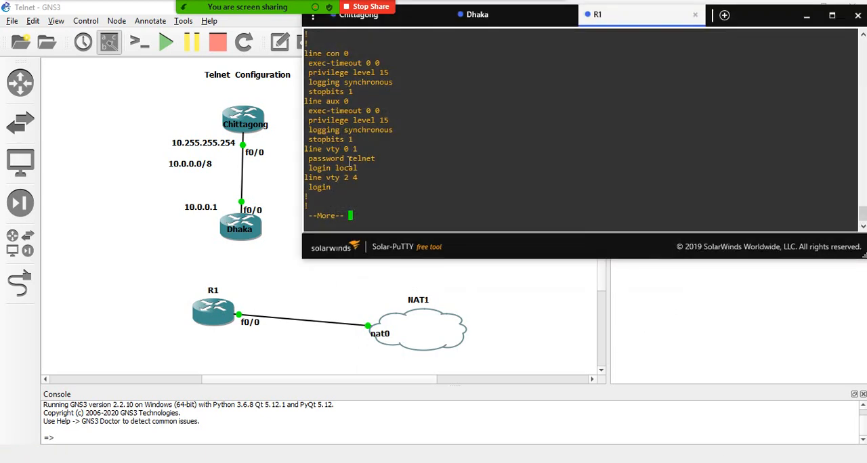
left_click_drag(310, 160, 336, 169)
left_click(357, 169)
left_click(360, 169)
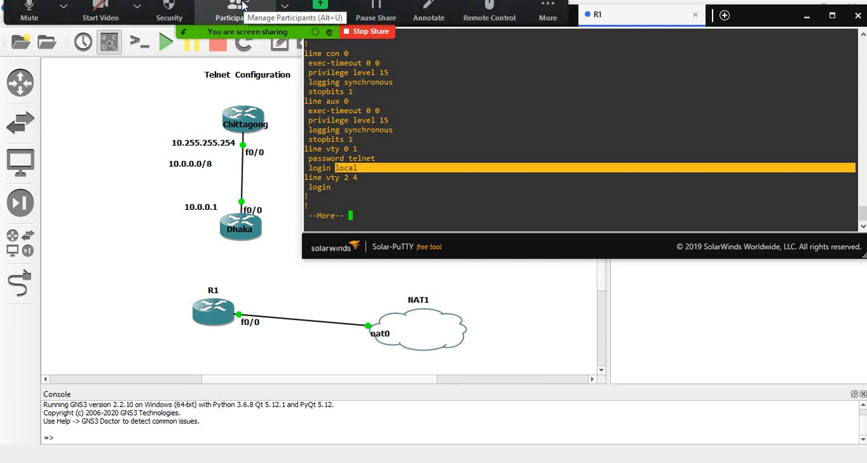
left_click(431, 195)
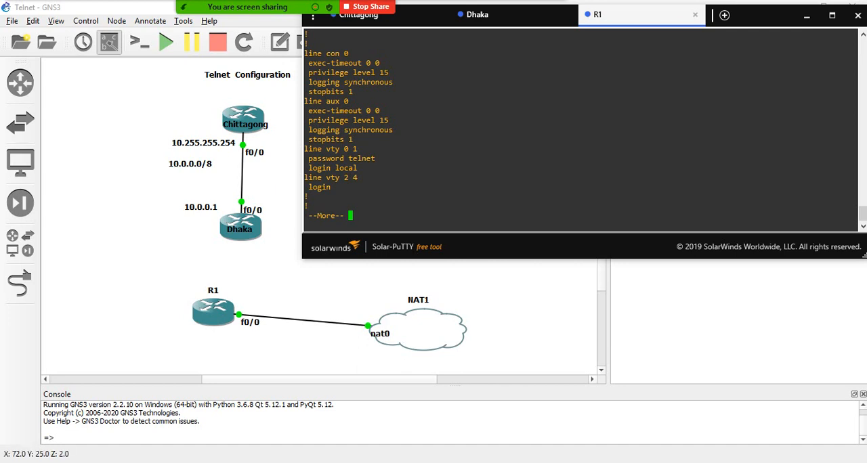
- Search Windows for "wind", open Turn Windows features on or off, and check the Telnet Client feature
key("super")
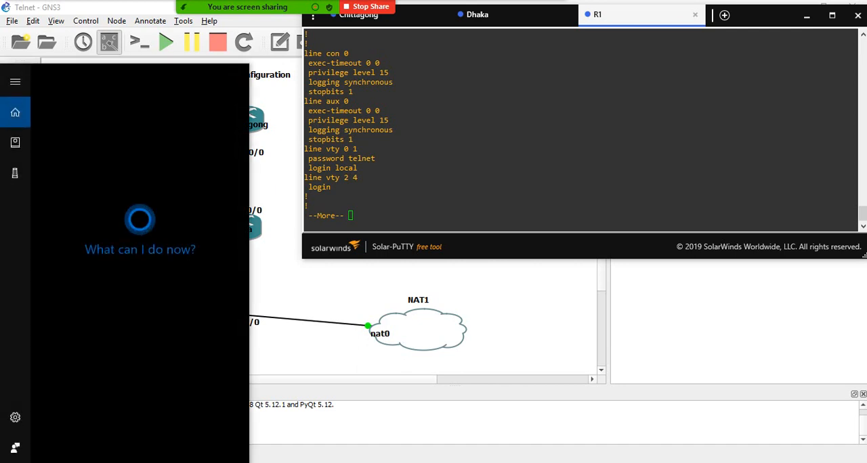
type("wind")
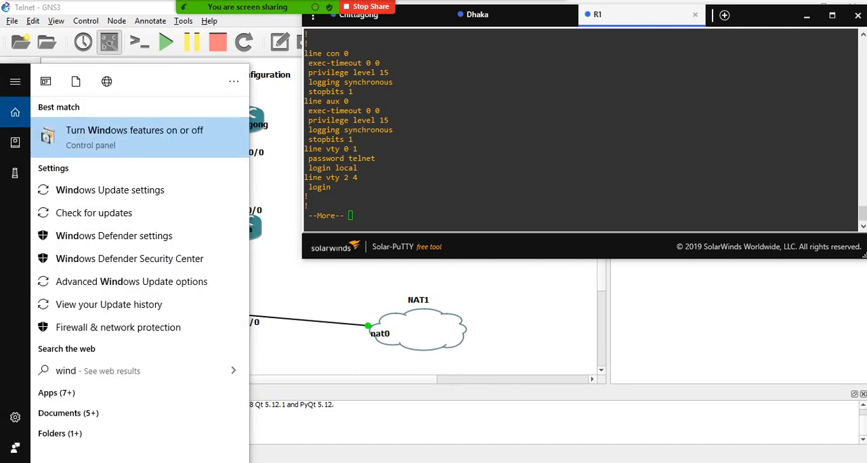
left_click(145, 149)
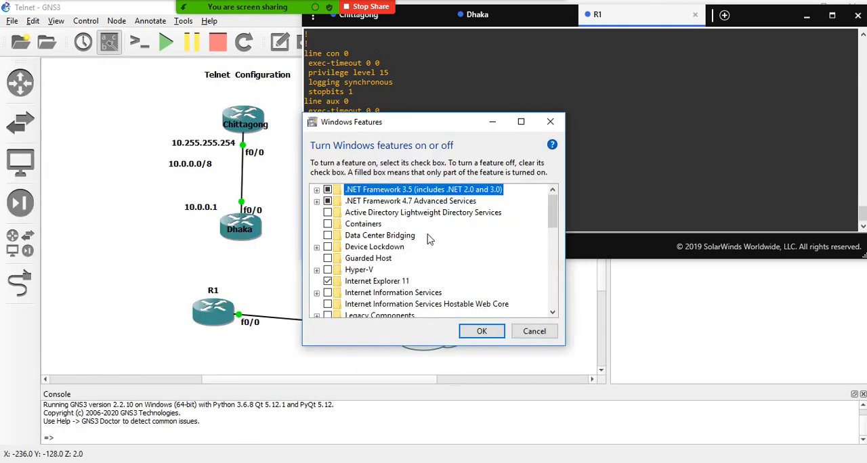
scroll(427, 240, "down", 3)
scroll(329, 307, "down", 3)
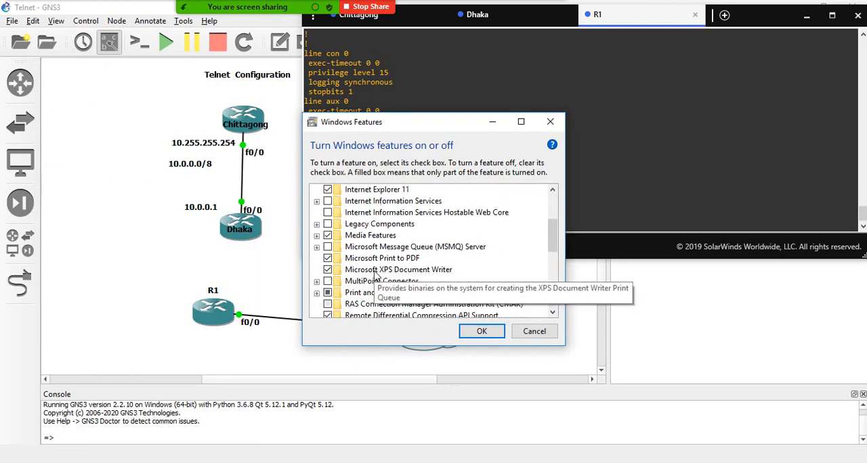
scroll(355, 300, "down", 2)
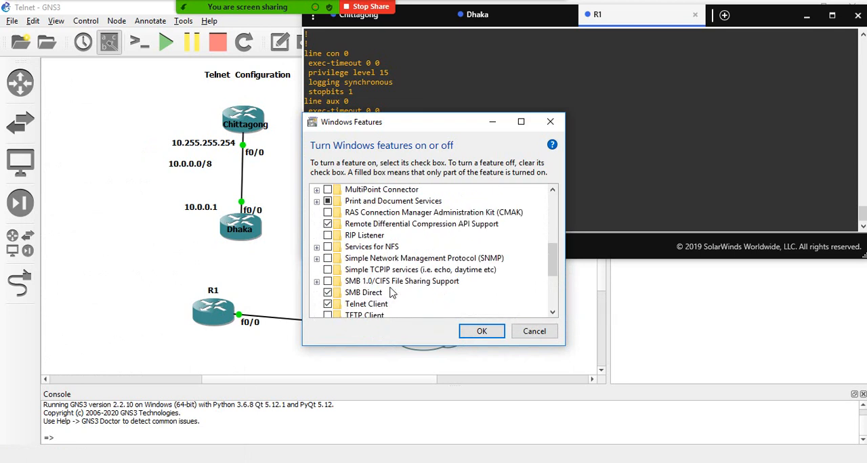
left_click(329, 281)
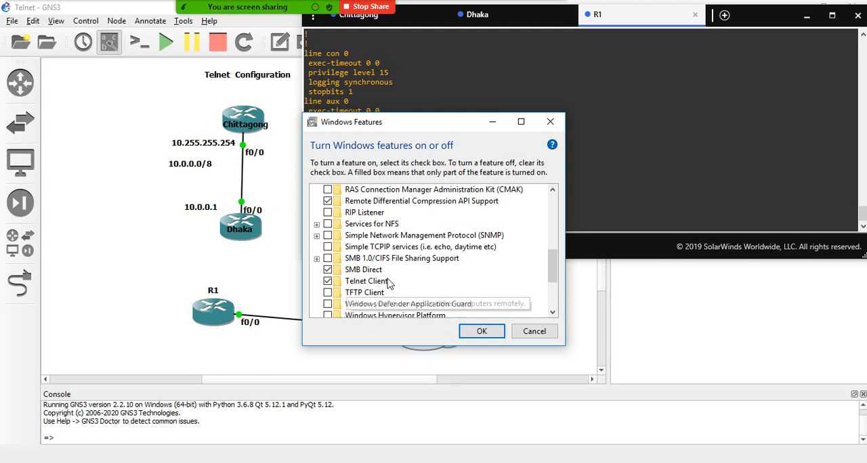
- Inspect the Hyper-V subfeatures in the Windows Features list, collapse them and close the dialog without applying changes
scroll(433, 264, "up", 4)
scroll(436, 265, "up", 2)
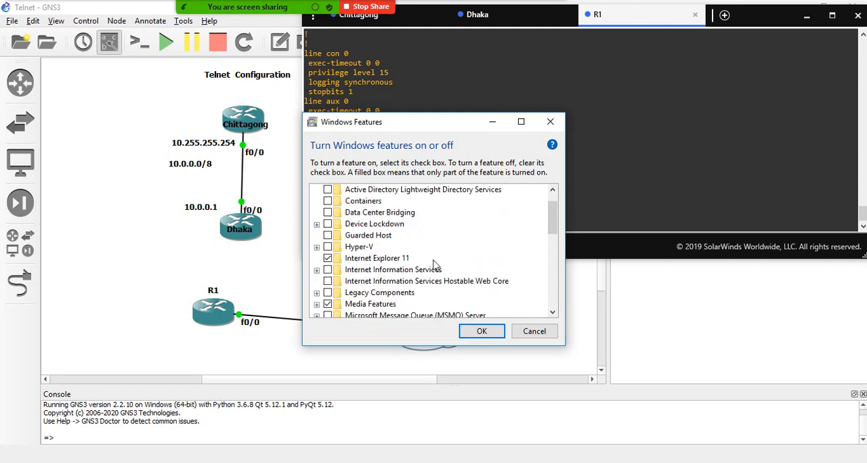
scroll(433, 271, "down", 1)
left_click(316, 236)
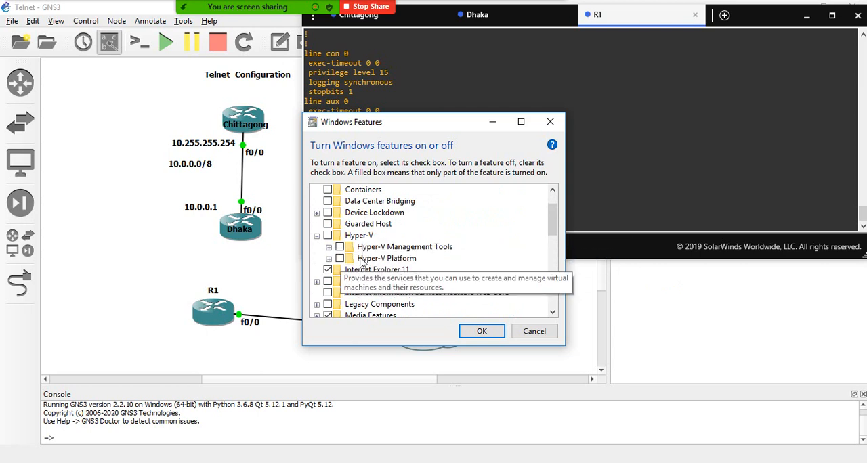
left_click(317, 237)
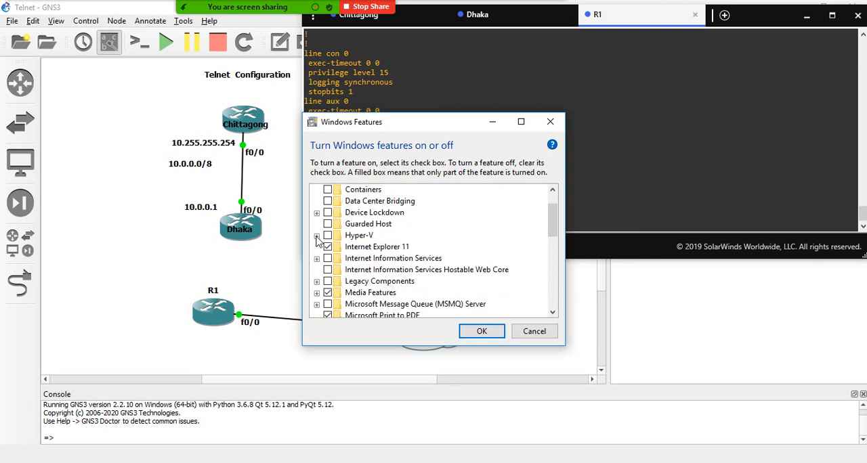
left_click(550, 122)
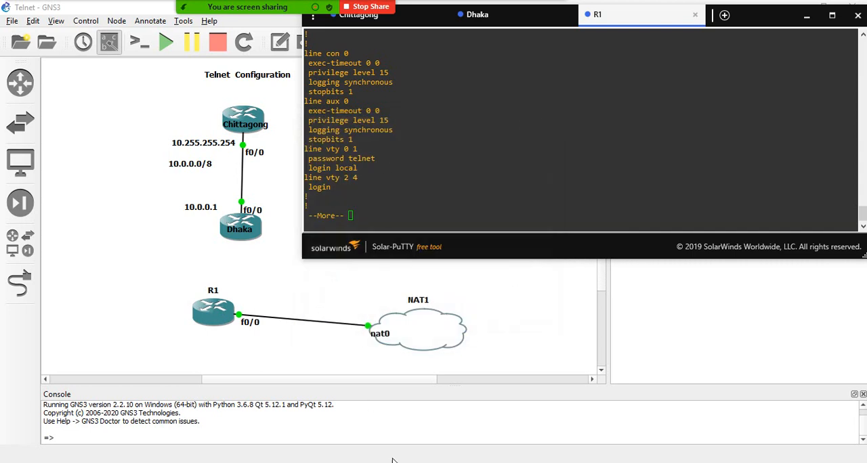